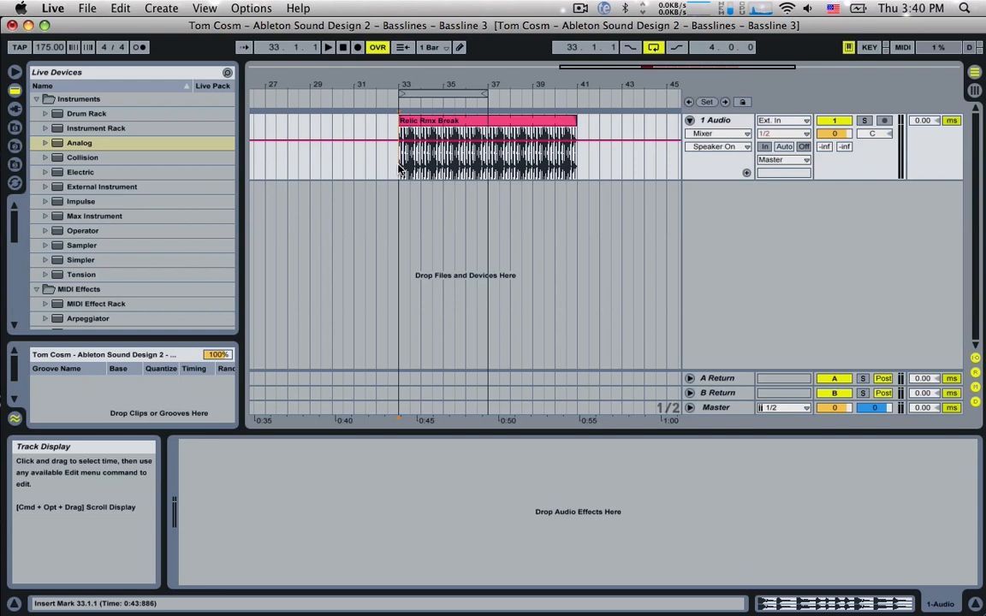
Play back the drum break, insert a new MIDI track below the audio track and unfold it
key(space)
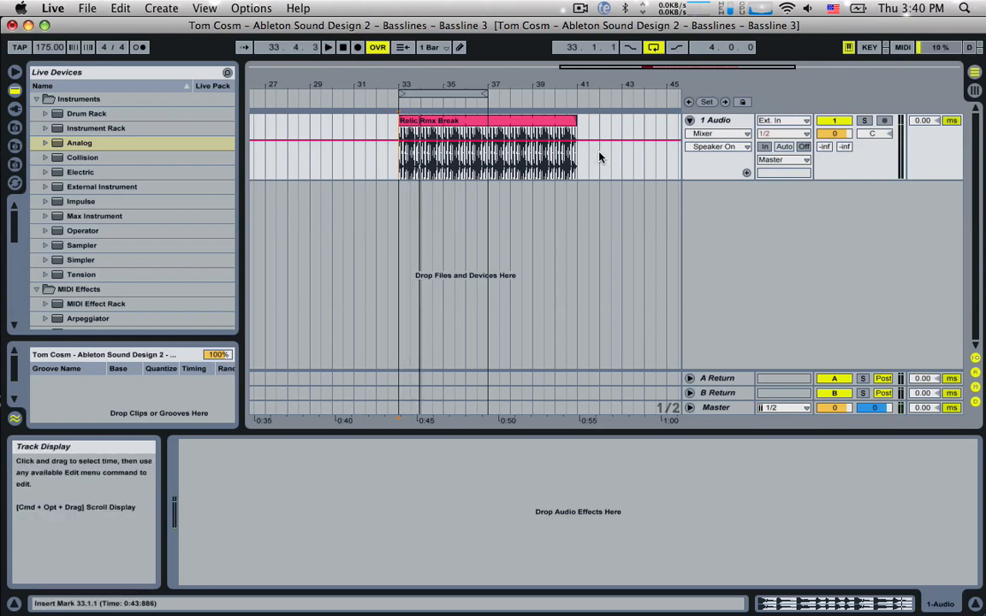
click(727, 123)
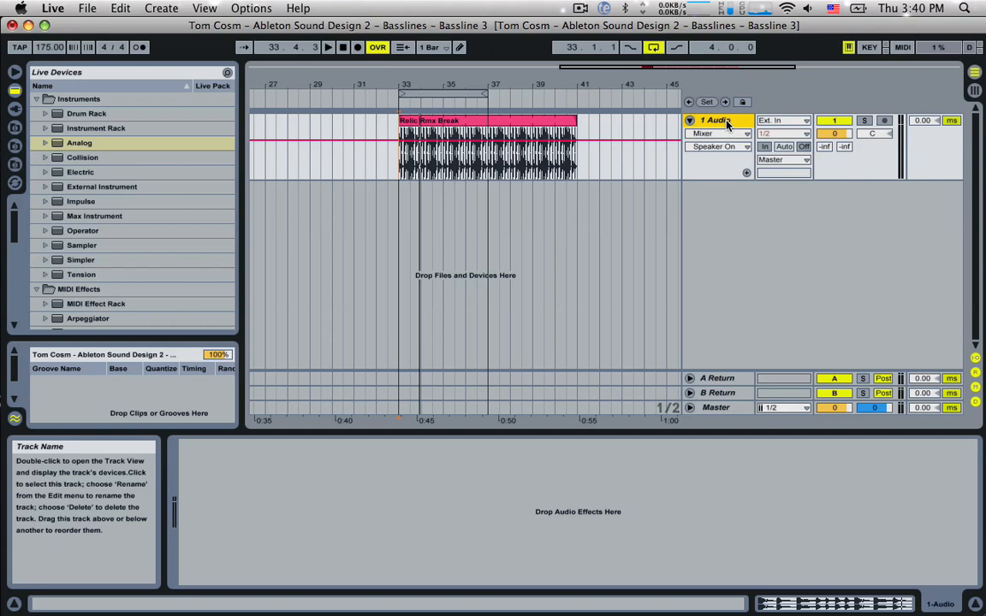
key(super+shift+t)
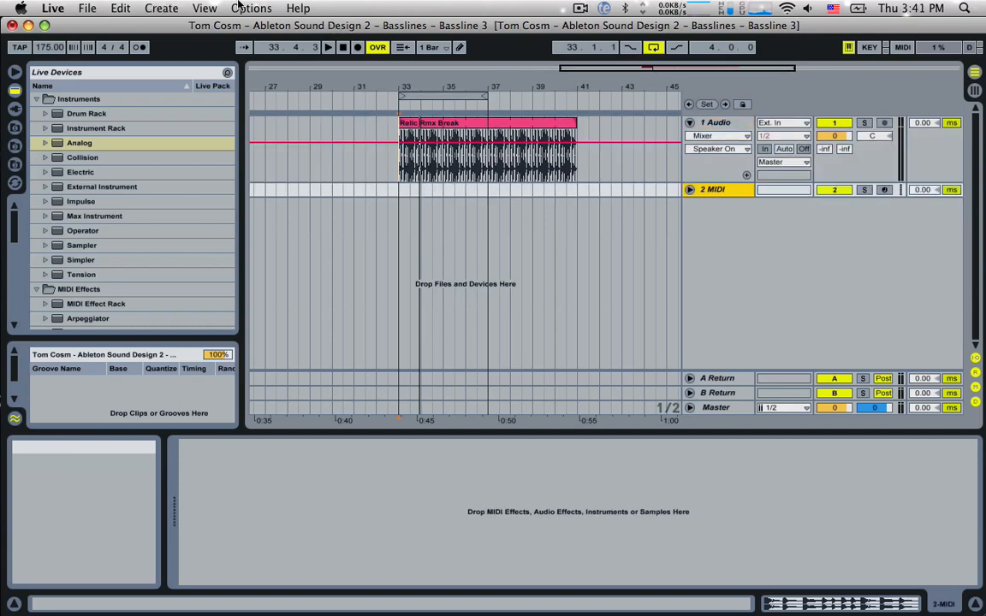
click(161, 8)
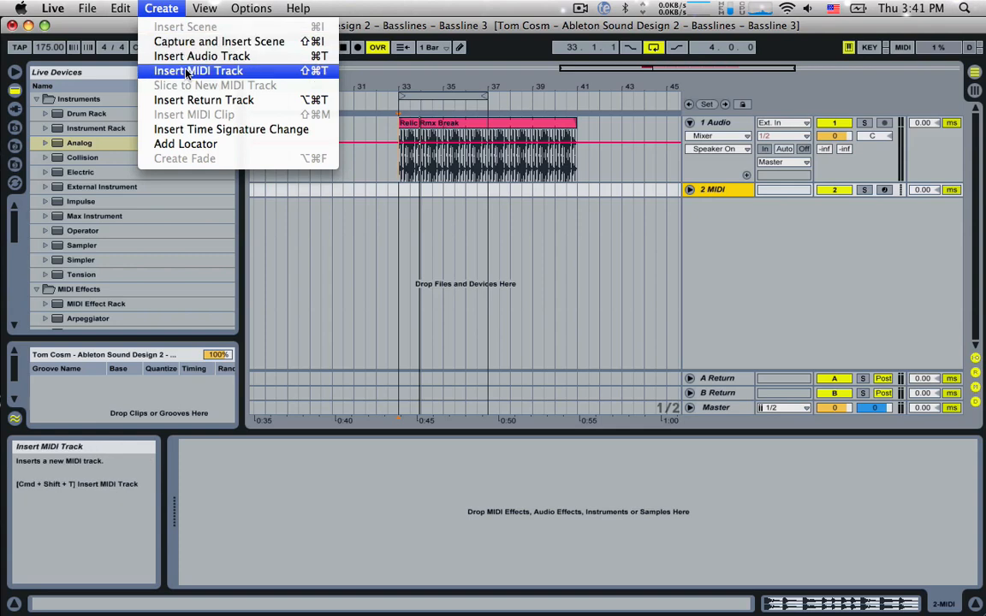
click(708, 265)
click(689, 190)
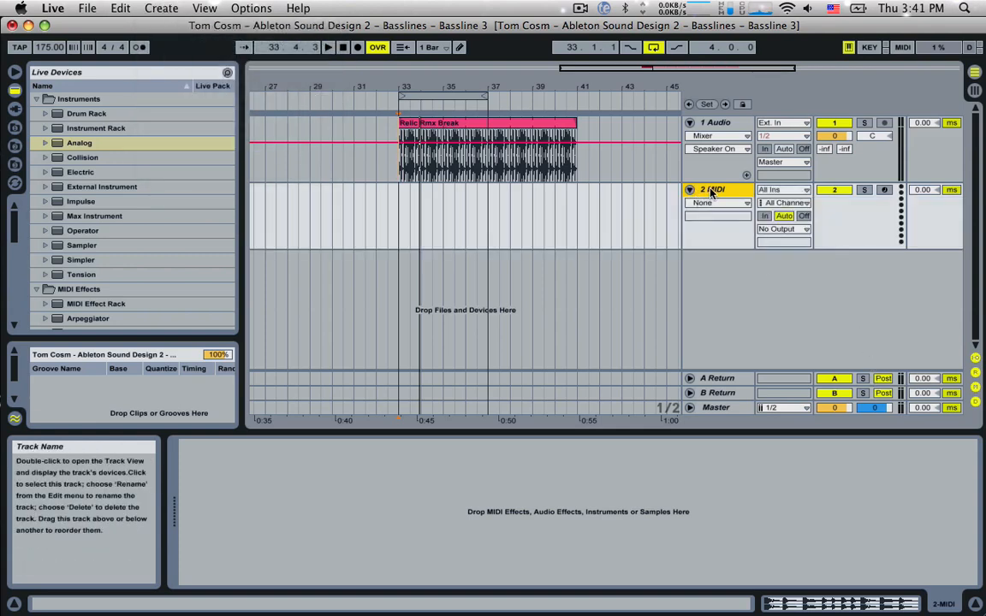
Rename the new MIDI track as Bassline
key(super+r)
text(Bassline)
key(Return)
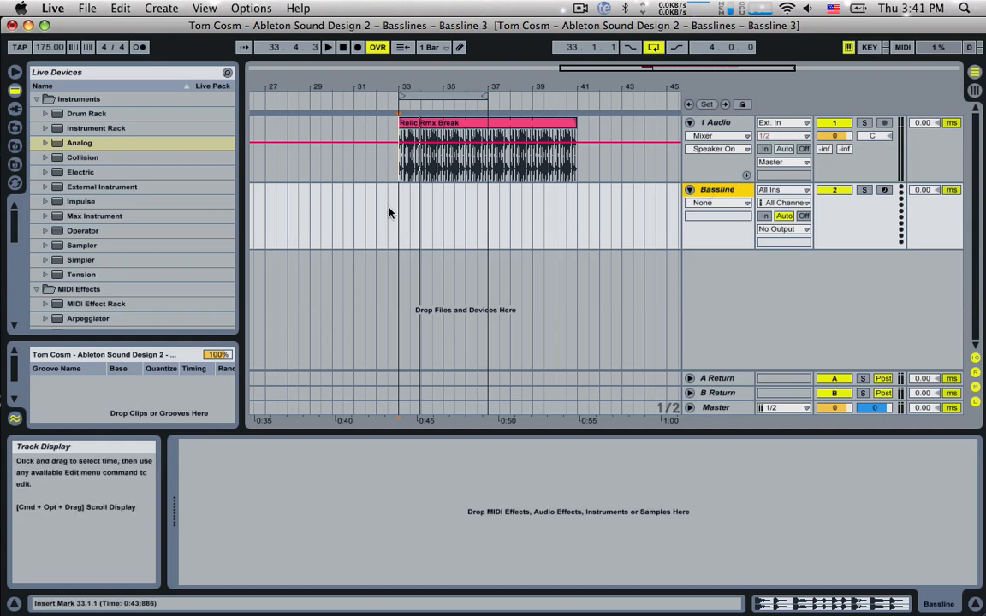
Load the Analog instrument onto the Bassline track and create an empty MIDI clip there from bar 33 to bar 37
click(57, 146)
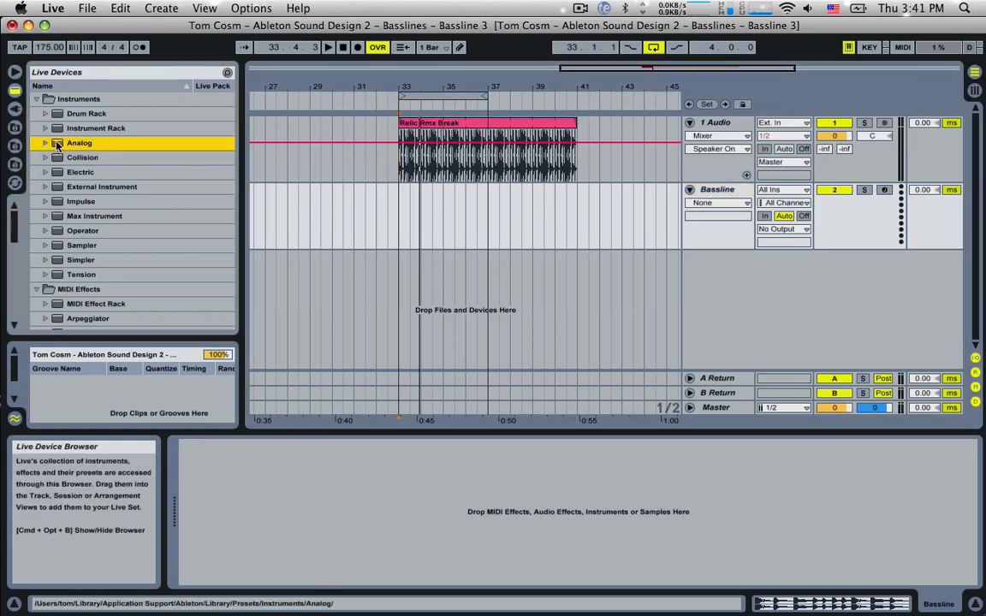
drag(57, 145, 493, 546)
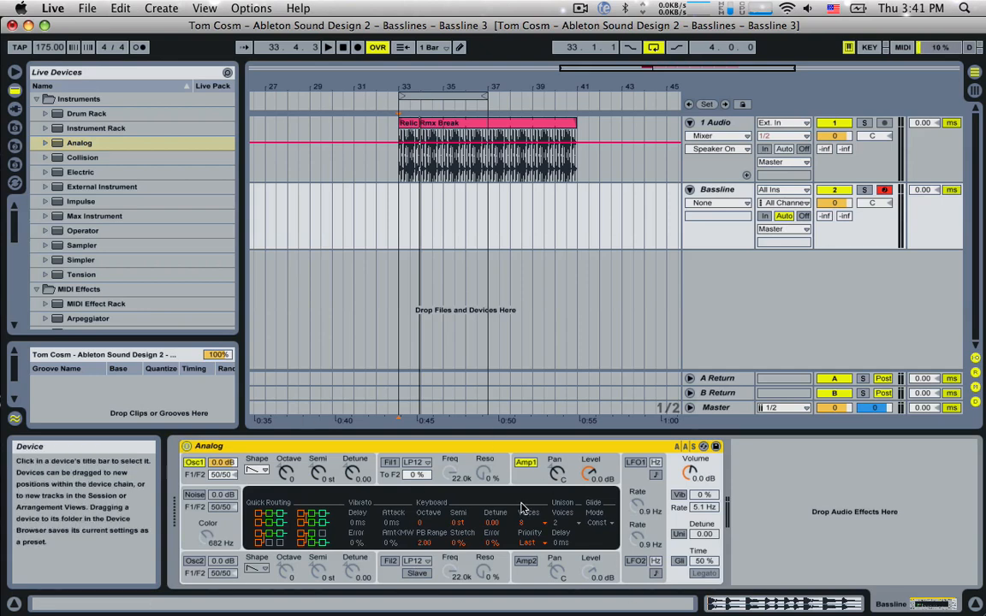
drag(398, 220, 496, 218)
key(super+shift+m)
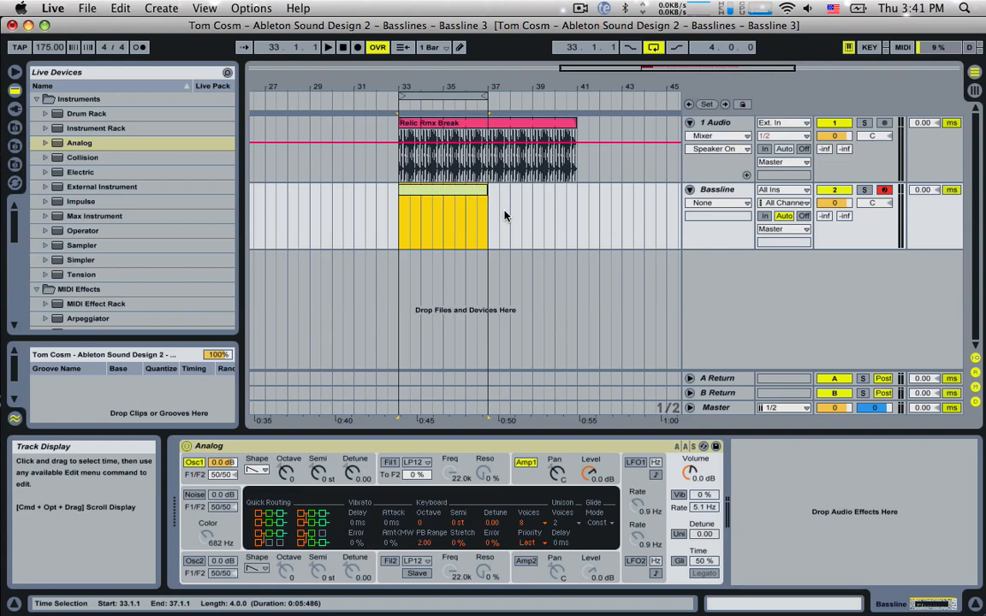
Add a C1 note spanning all four bars of the Bassline clip and raise its velocity to 105
double_click(462, 190)
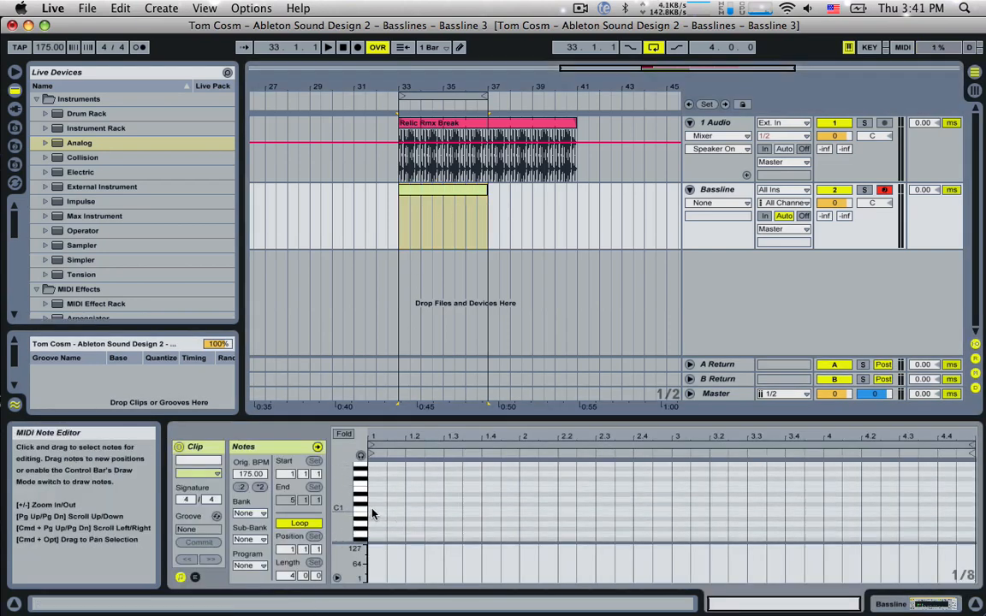
double_click(373, 509)
drag(384, 508, 966, 504)
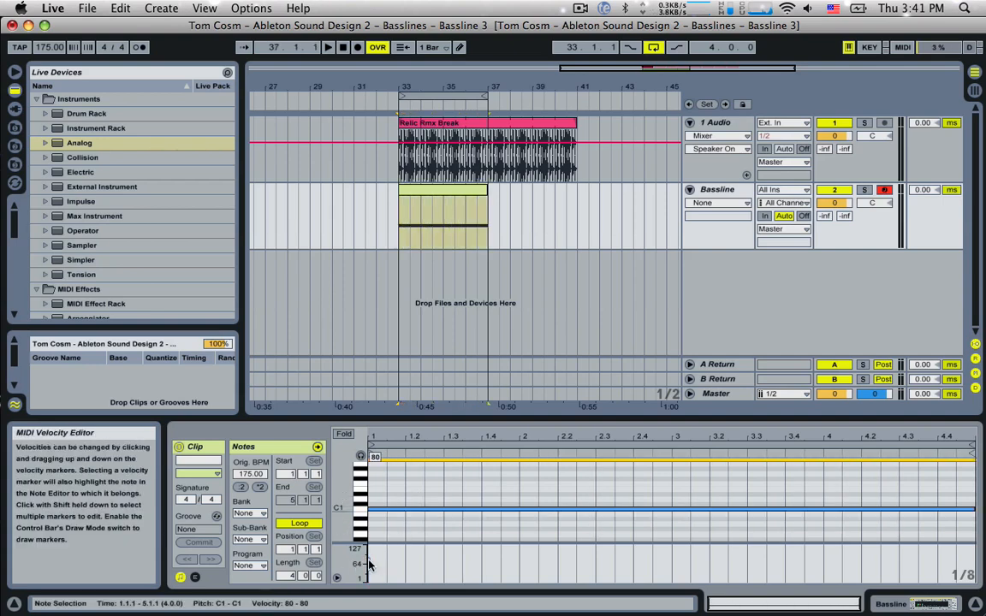
drag(369, 564, 368, 553)
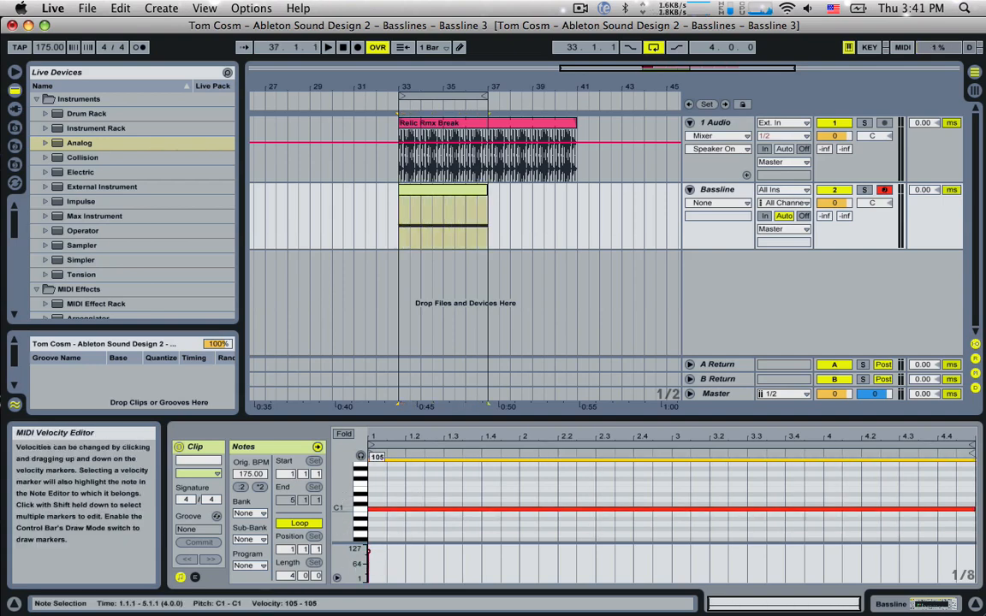
Play back the loop and solo the Bassline track
key(space)
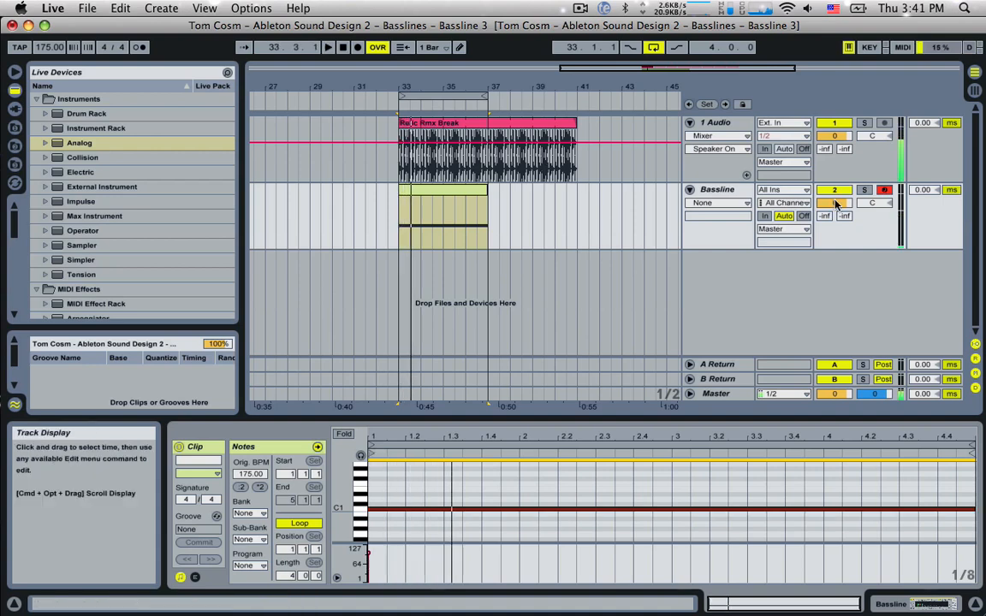
click(865, 191)
click(717, 189)
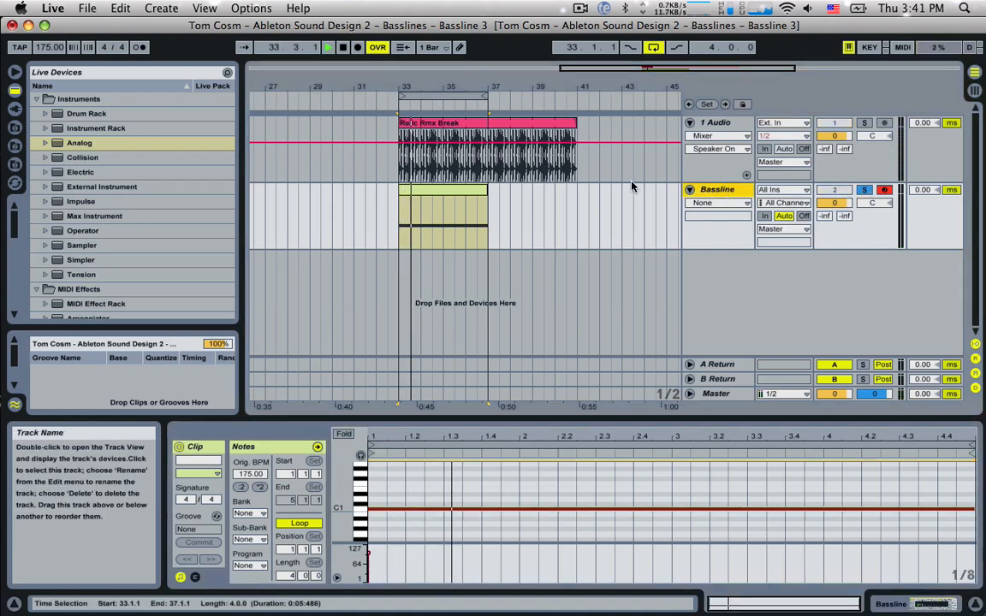
Show the Bassline track's Analog device, declining the Adobe Updater installation, and audition the soloed note
double_click(719, 190)
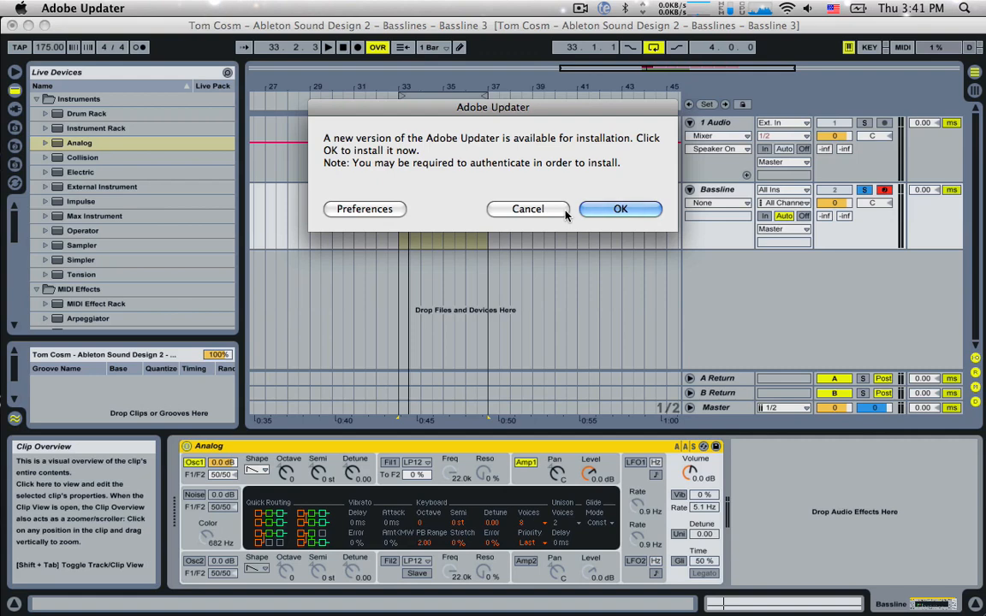
click(539, 210)
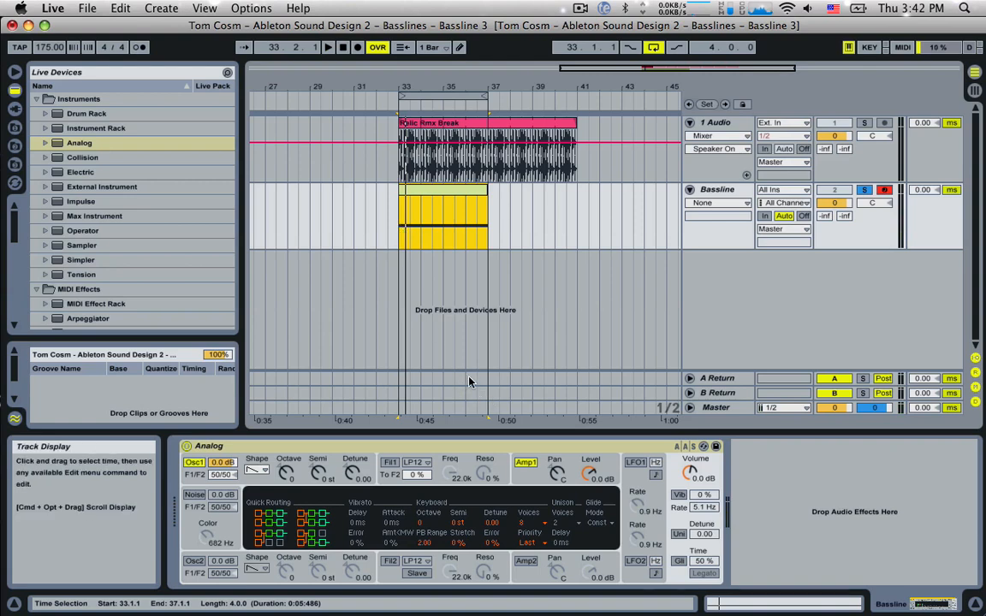
key(space)
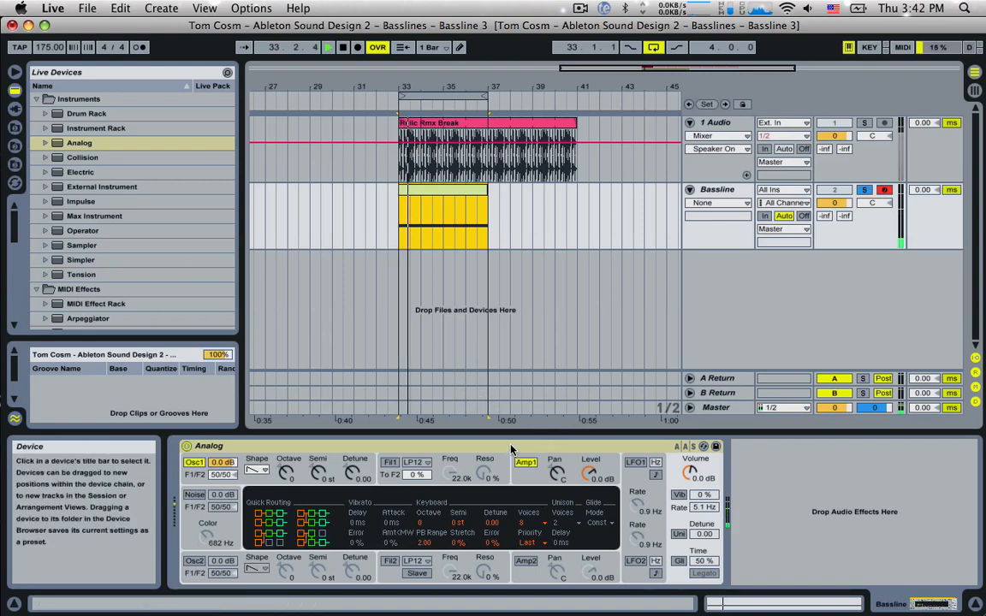
key(space)
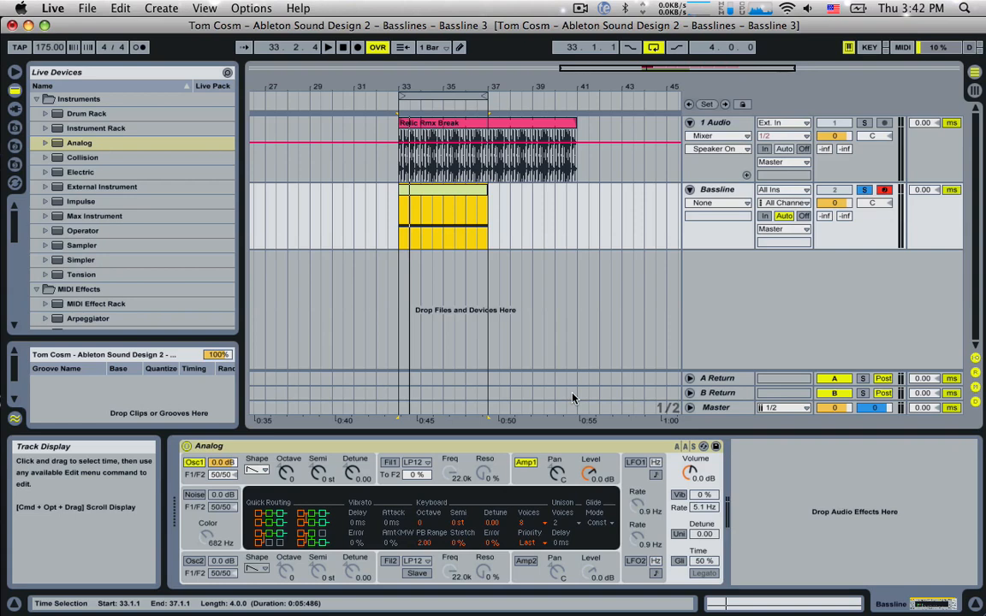
Set the sustain of Analog's Amp1 envelope to 1.00 and audition the held bass note
click(527, 476)
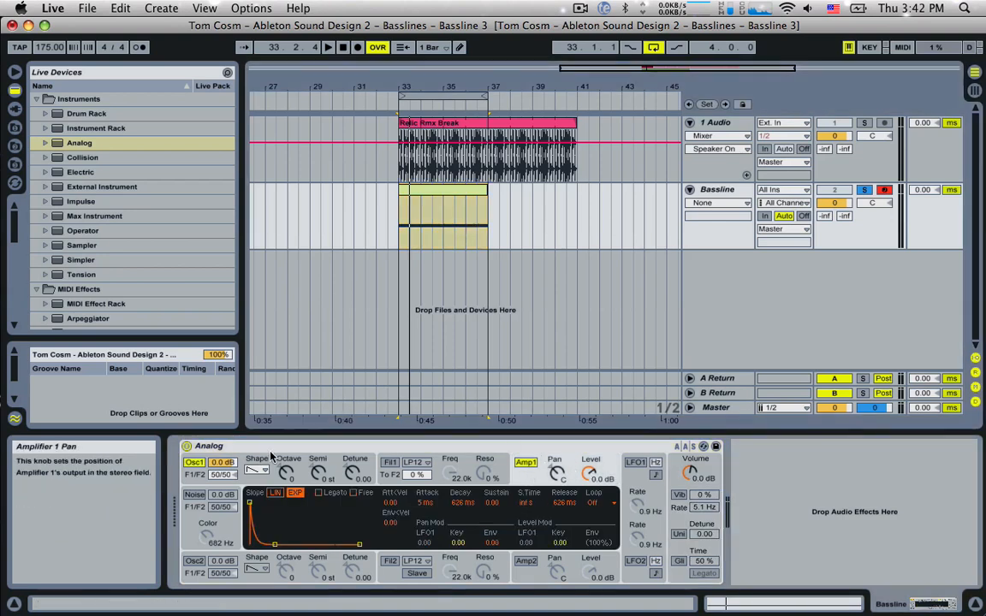
click(258, 463)
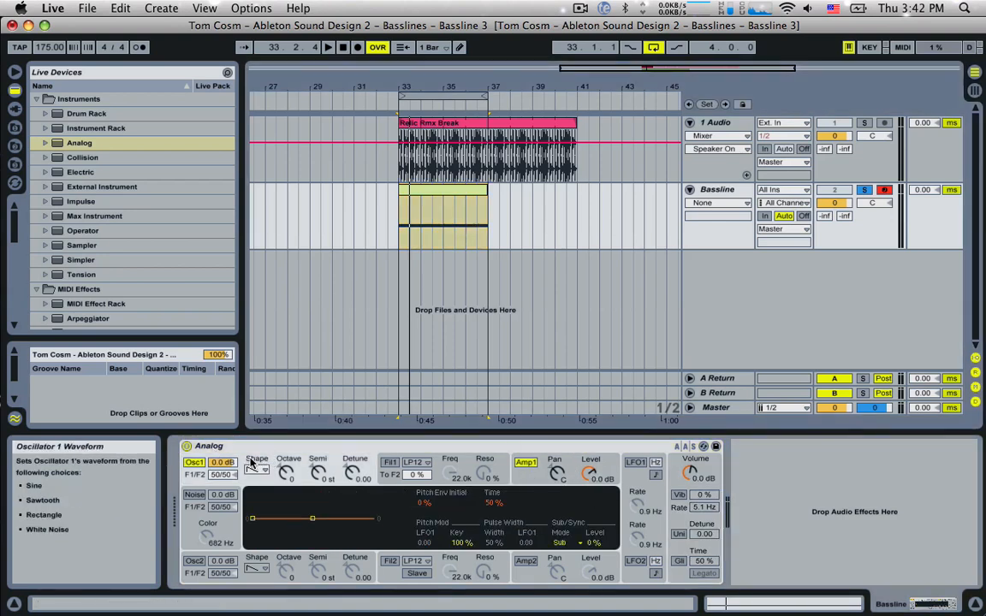
click(557, 469)
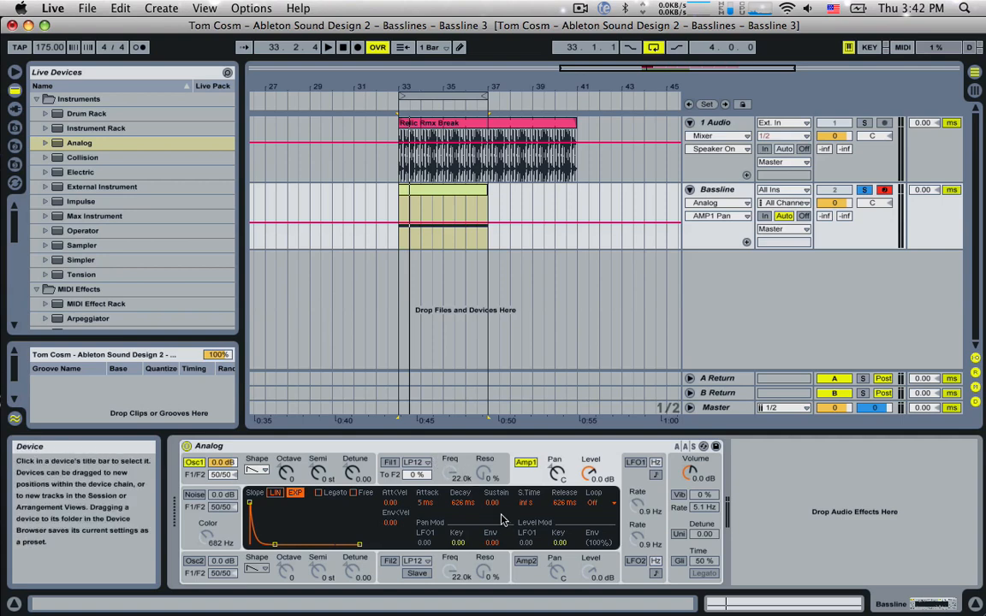
drag(495, 504, 493, 458)
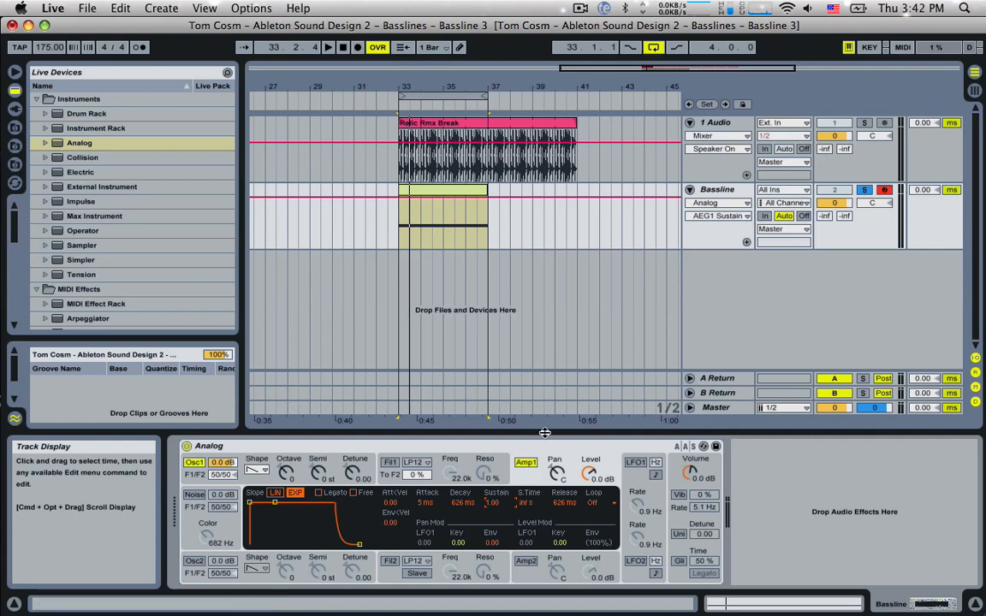
key(space)
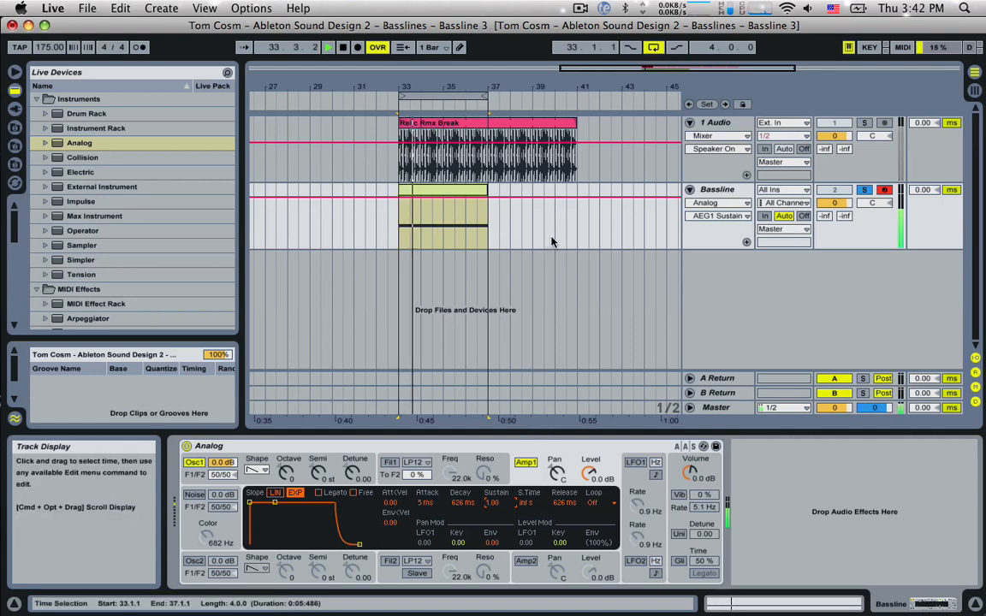
key(space)
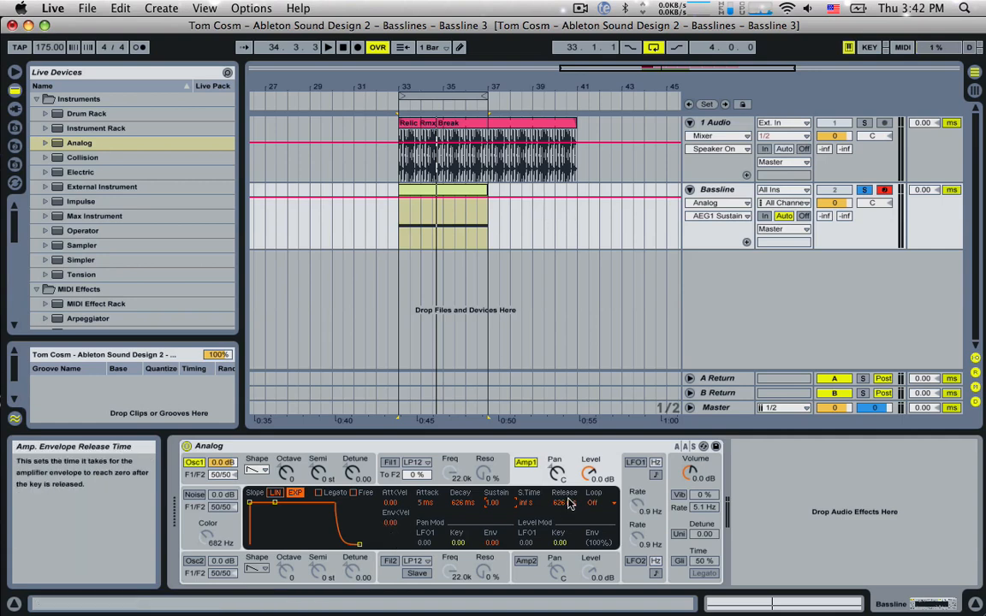
Shorten the Amp1 envelope's release to 5 ms and audition the bass note
drag(568, 507, 568, 512)
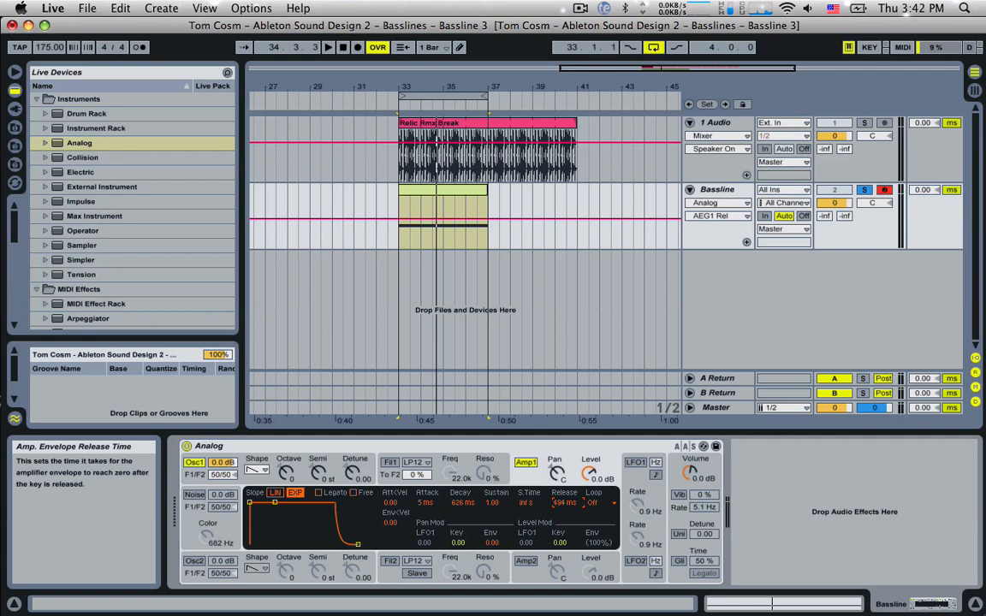
drag(568, 512, 568, 531)
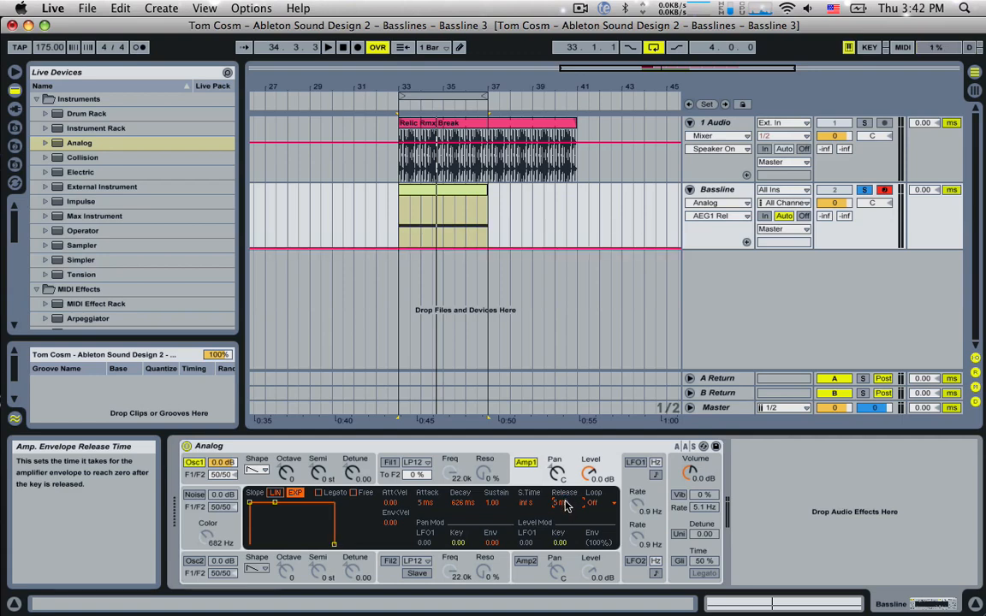
key(space)
key(space)
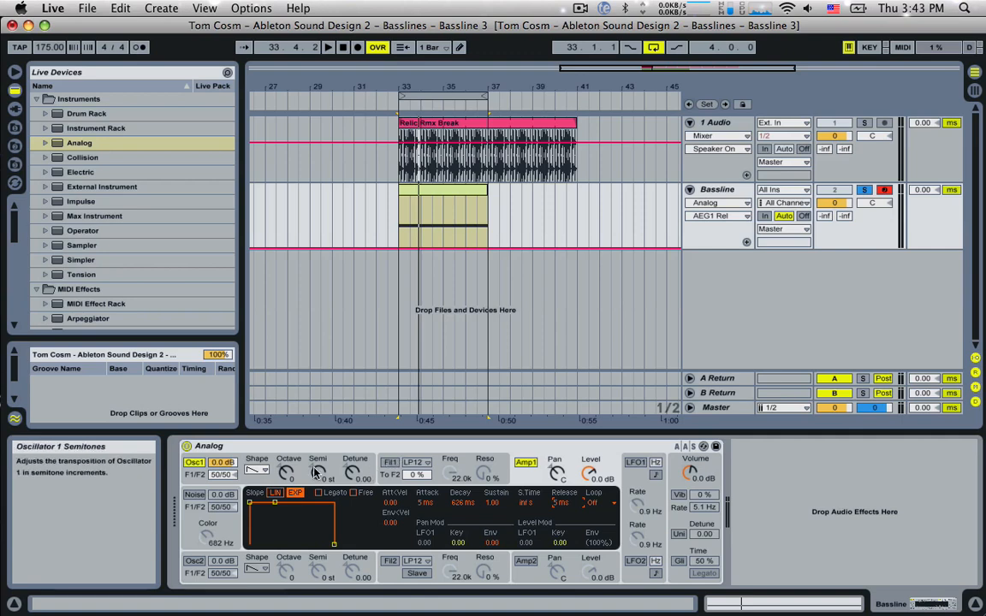
key(space)
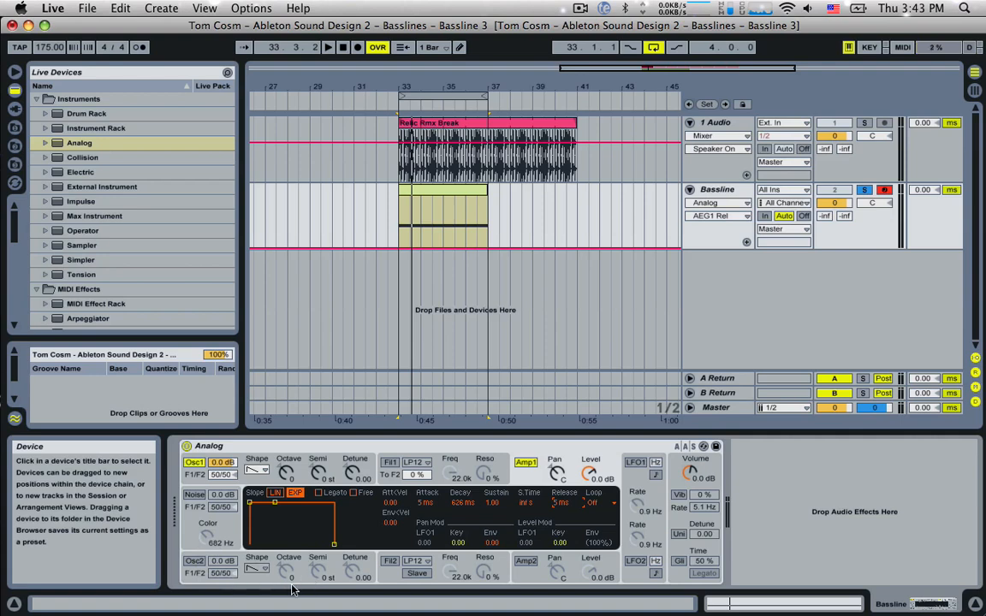
Turn on Analog's second oscillator and audition the two oscillators together
click(196, 563)
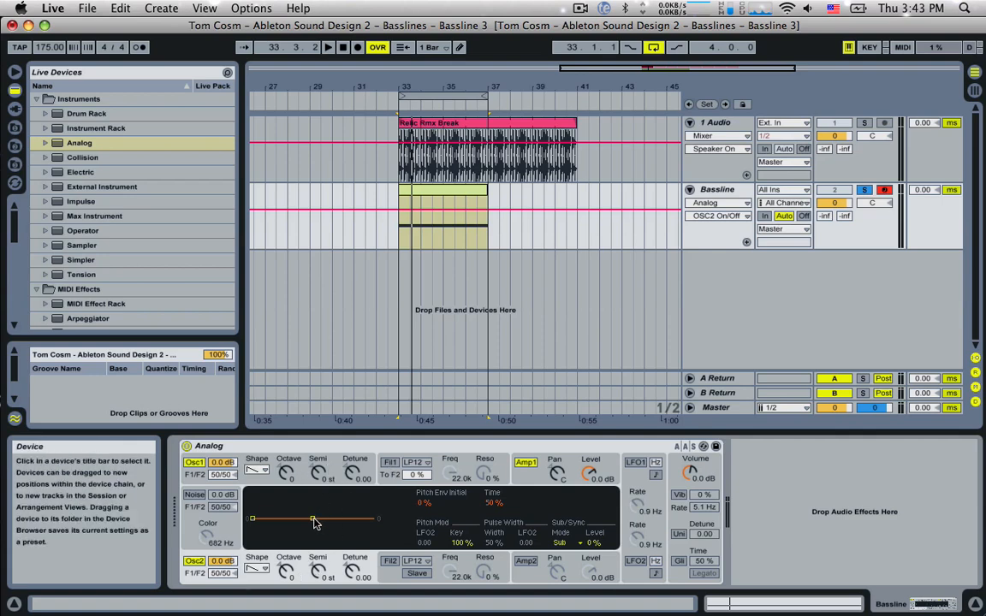
key(space)
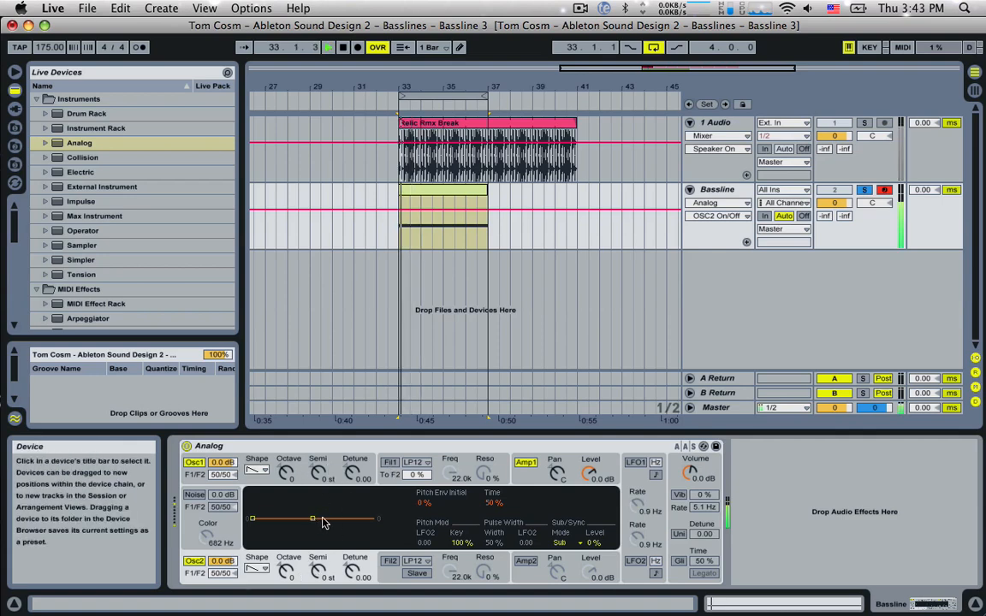
key(space)
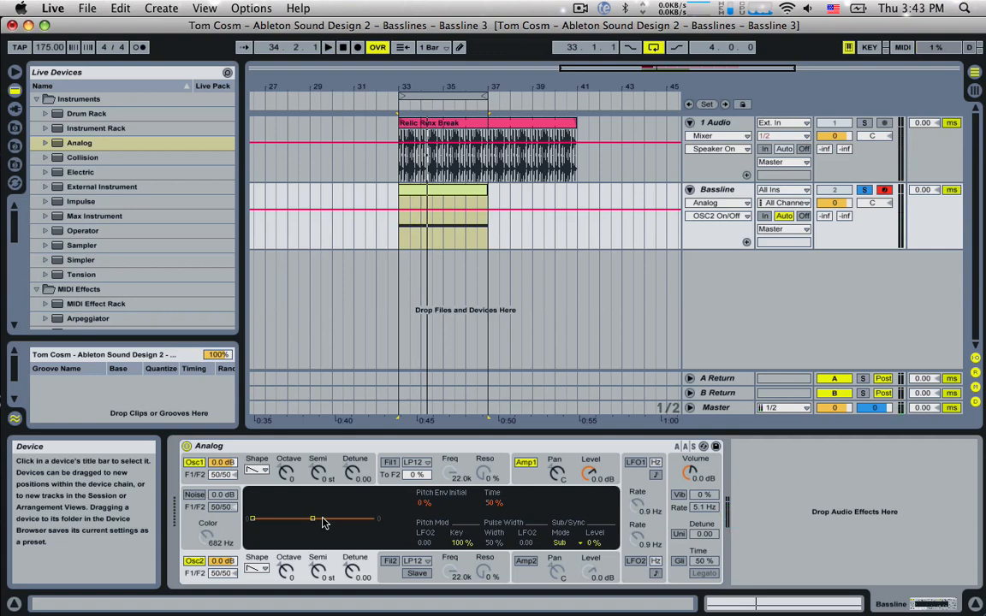
Detune oscillator 1 to 0.11 while listening to the loop, and detune oscillator 2 to -0.13
click(351, 475)
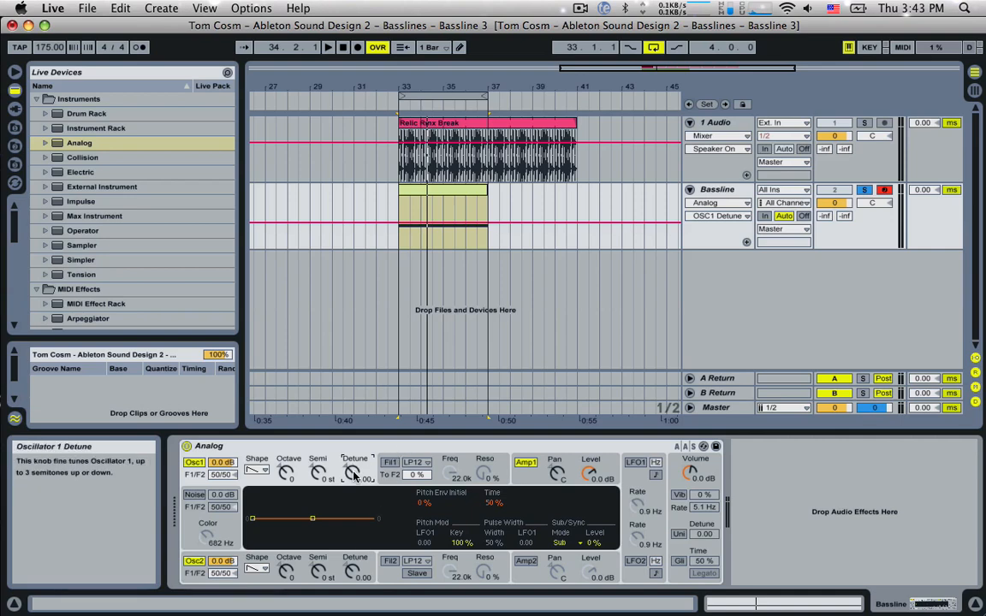
key(space)
mouse_move(353, 474)
mouse_down()
mouse_move(354, 463)
mouse_move(352, 477)
mouse_up()
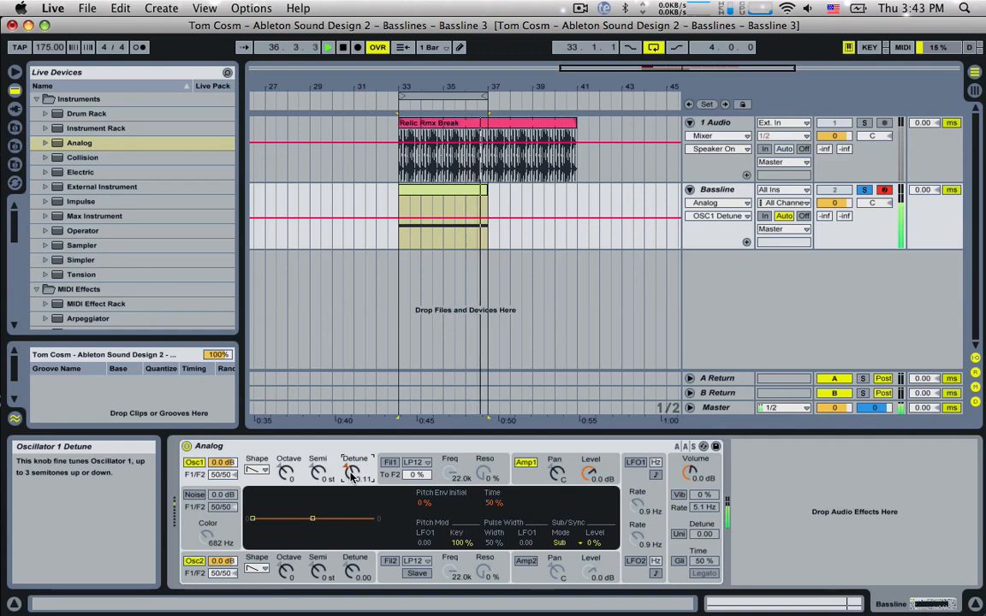
key(space)
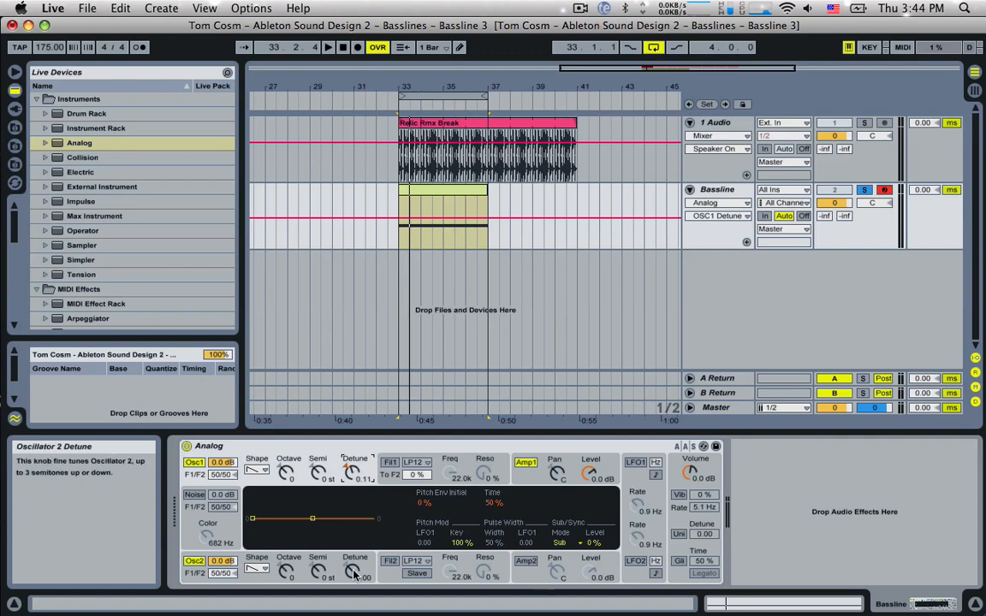
drag(354, 573, 353, 584)
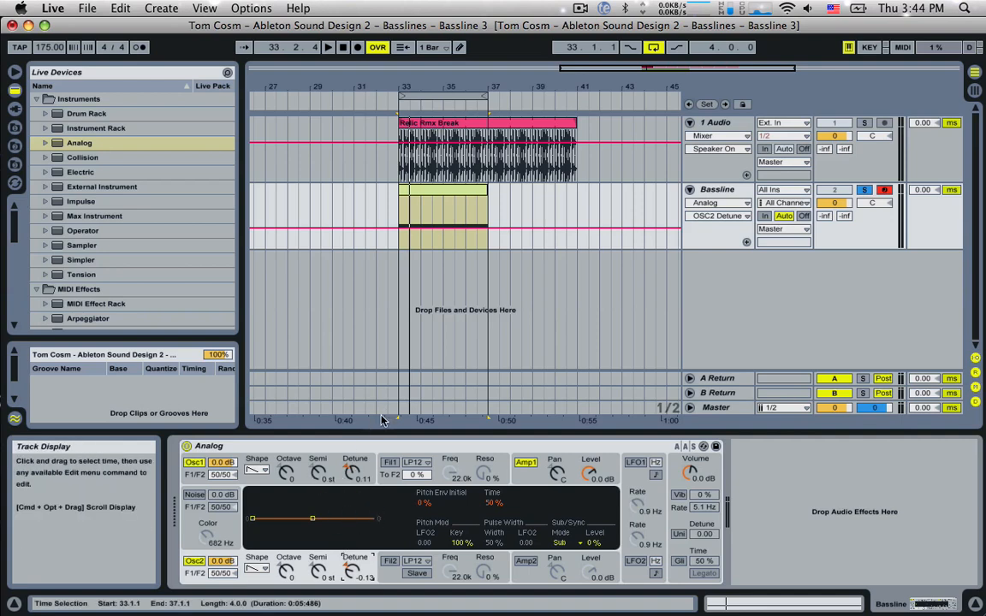
Play the loop and adjust oscillator 2's detune to -0.09
key(space)
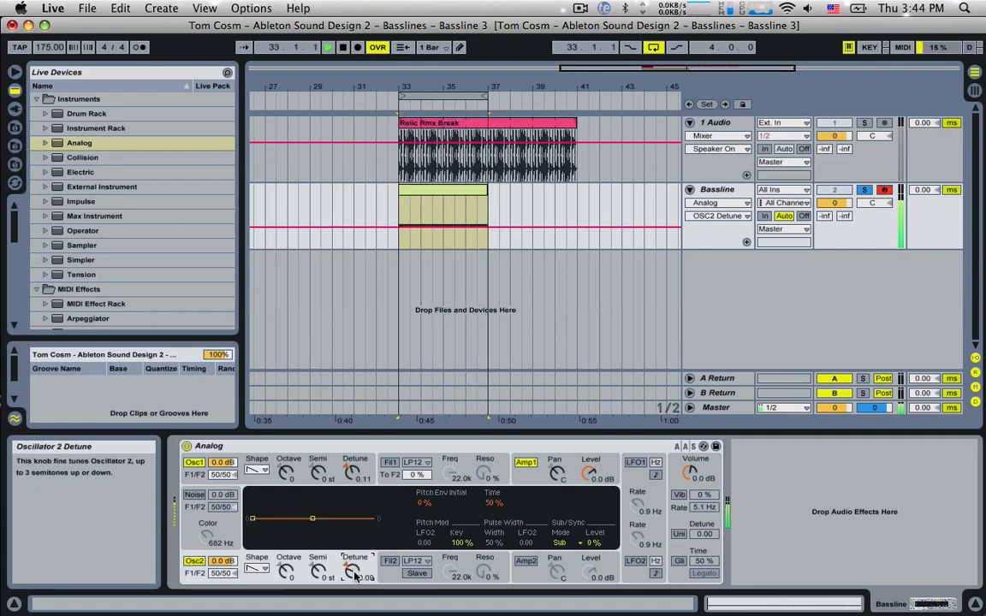
key(space)
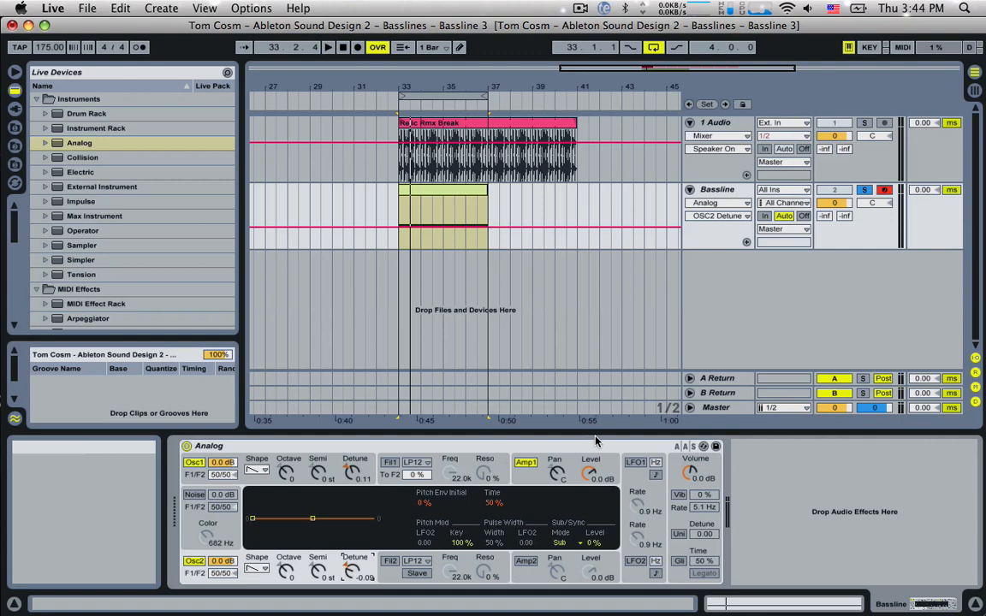
Turn on Analog's unison mode with 2 voices and keep the unison detune at 0.00
click(675, 521)
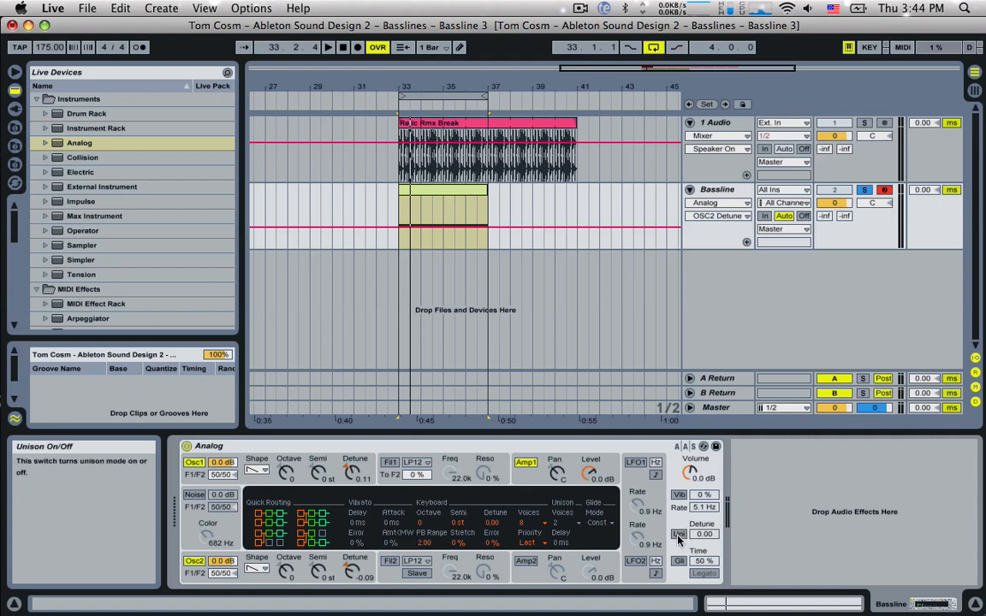
click(678, 536)
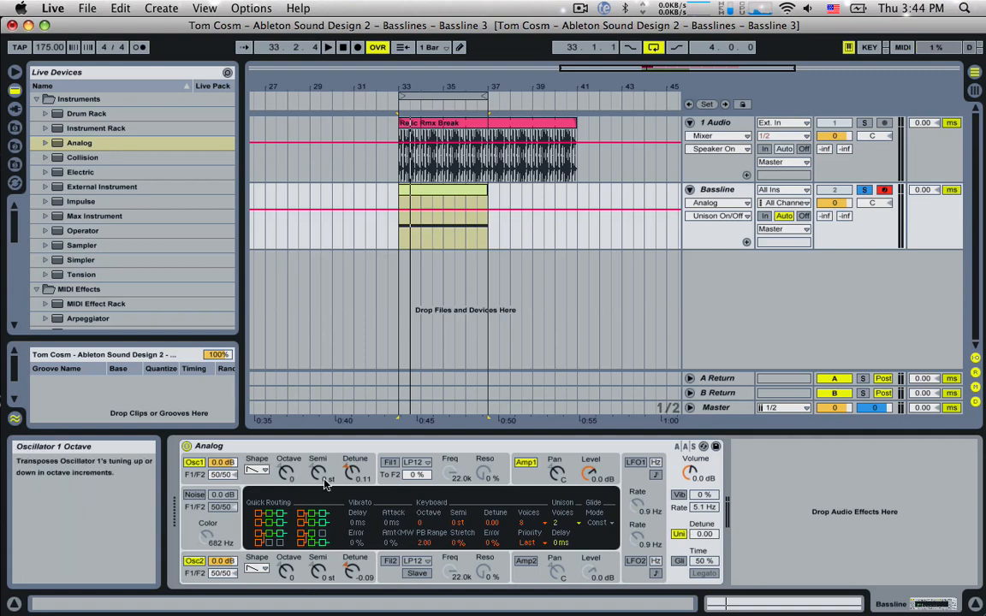
click(570, 524)
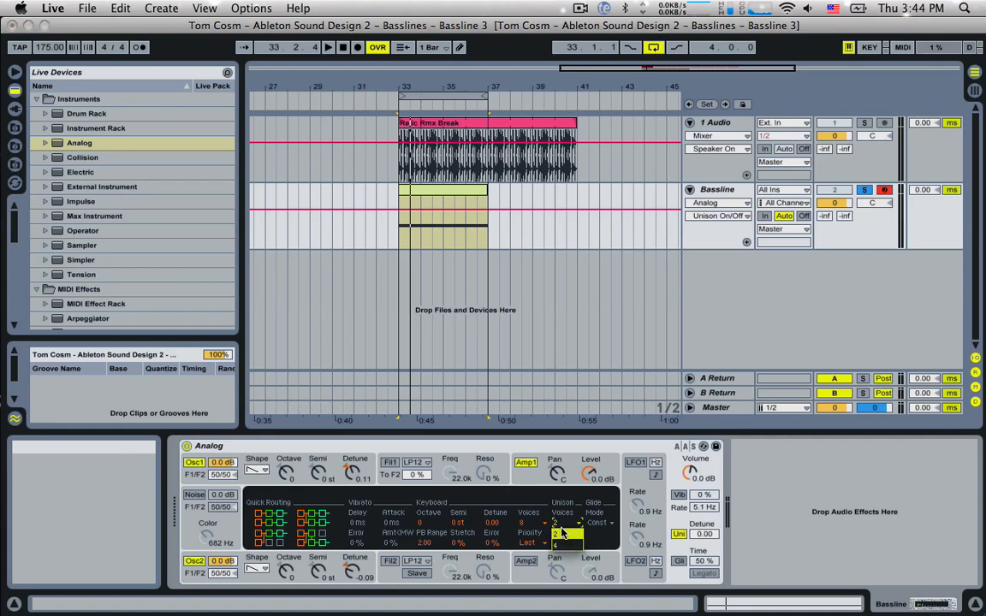
click(562, 532)
click(704, 533)
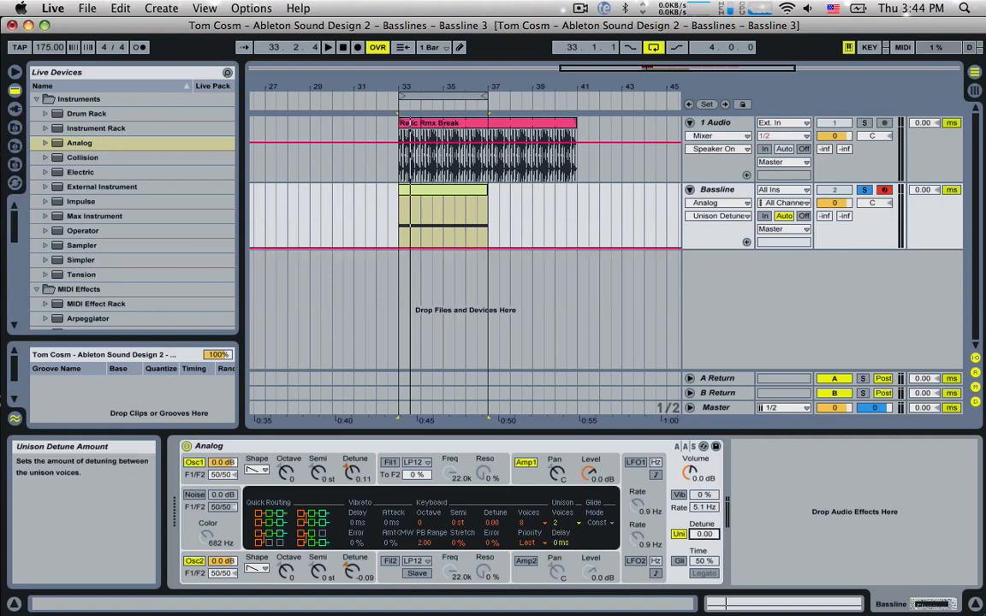
drag(705, 534, 697, 548)
Compare the bass loop with unison switched off and back on
click(682, 534)
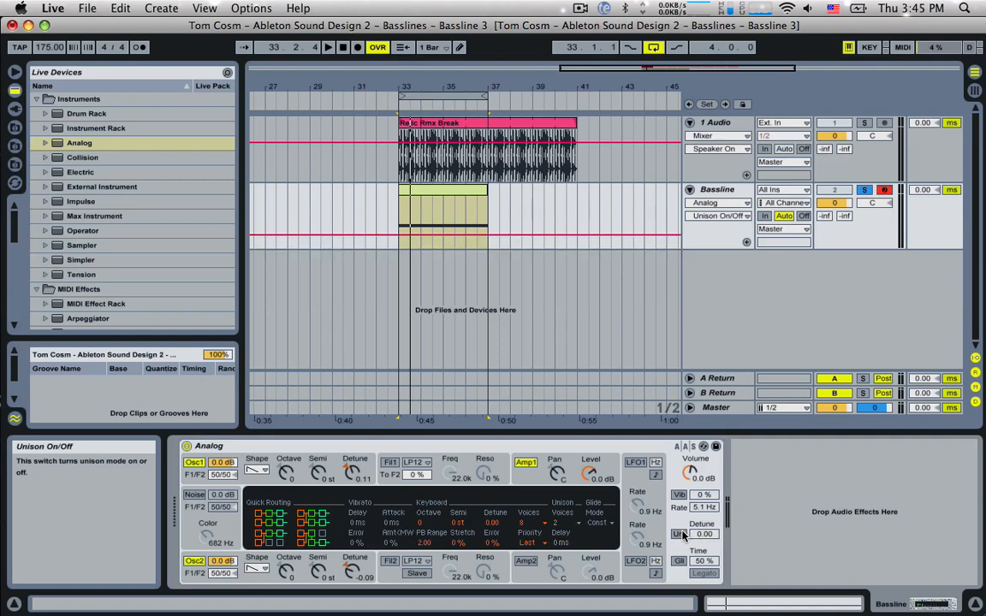
key(space)
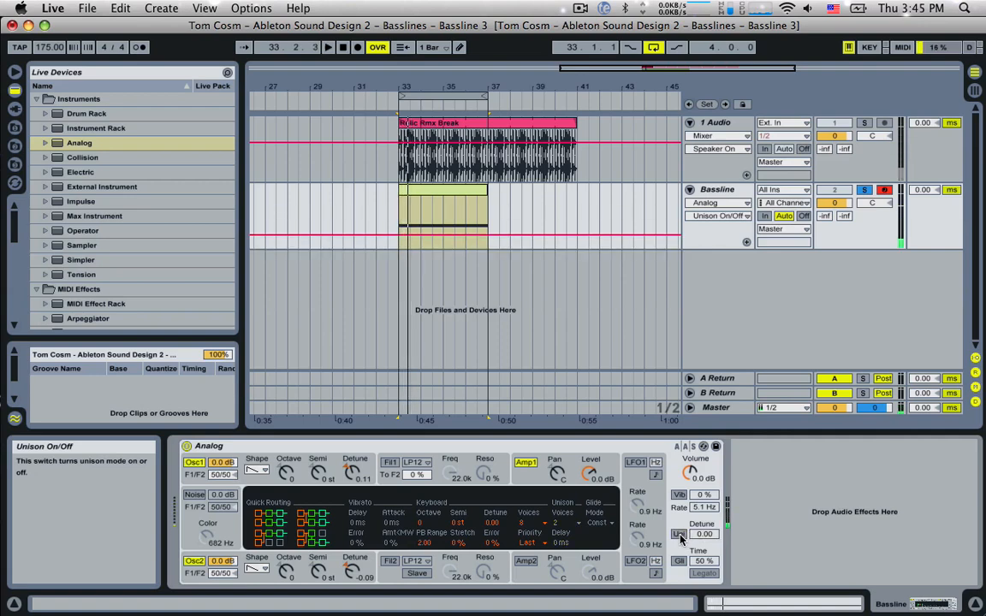
click(682, 534)
key(space)
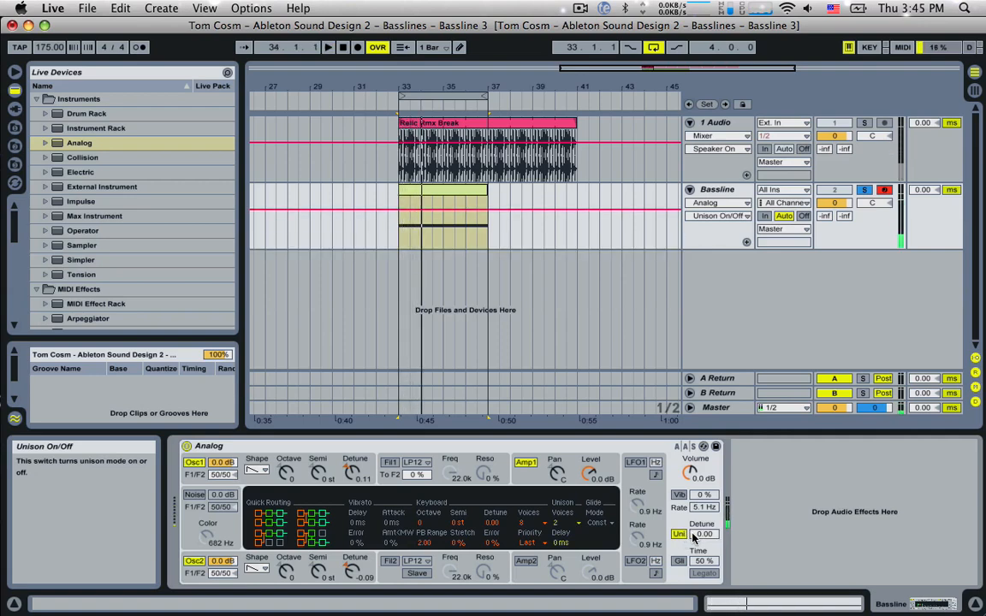
Raise the unison detune to 27.34 while listening to the bass loop
key(space)
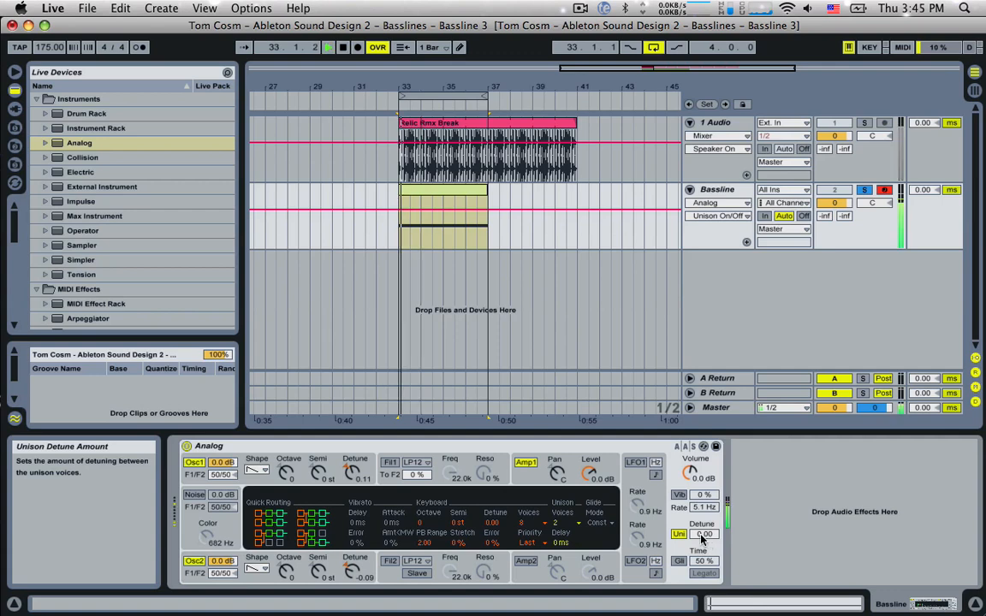
drag(703, 536, 703, 508)
key(space)
Set the unison voices to 4 and reduce the unison detune to 19.53 while the loop plays
click(578, 523)
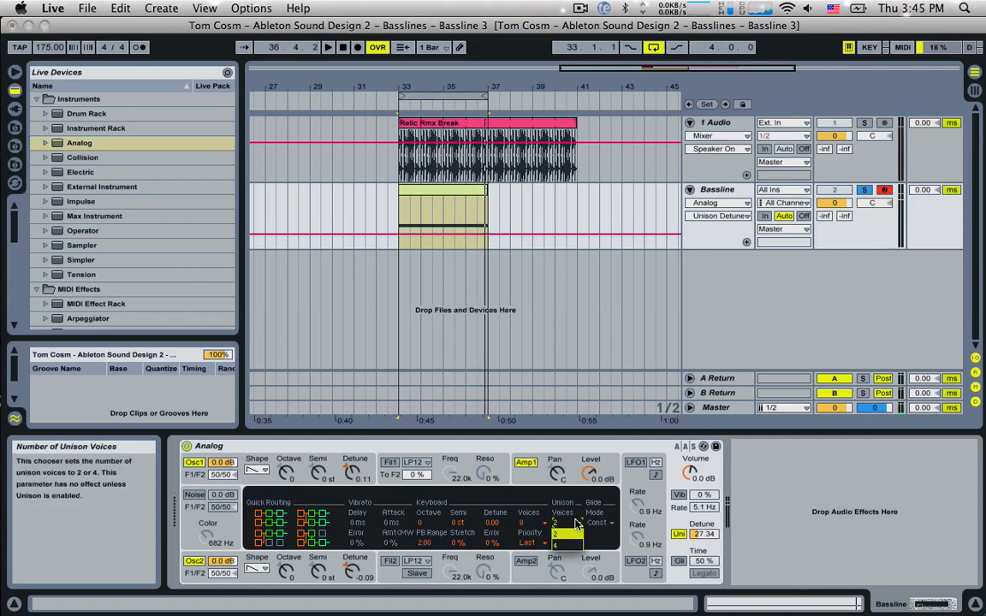
click(564, 546)
key(space)
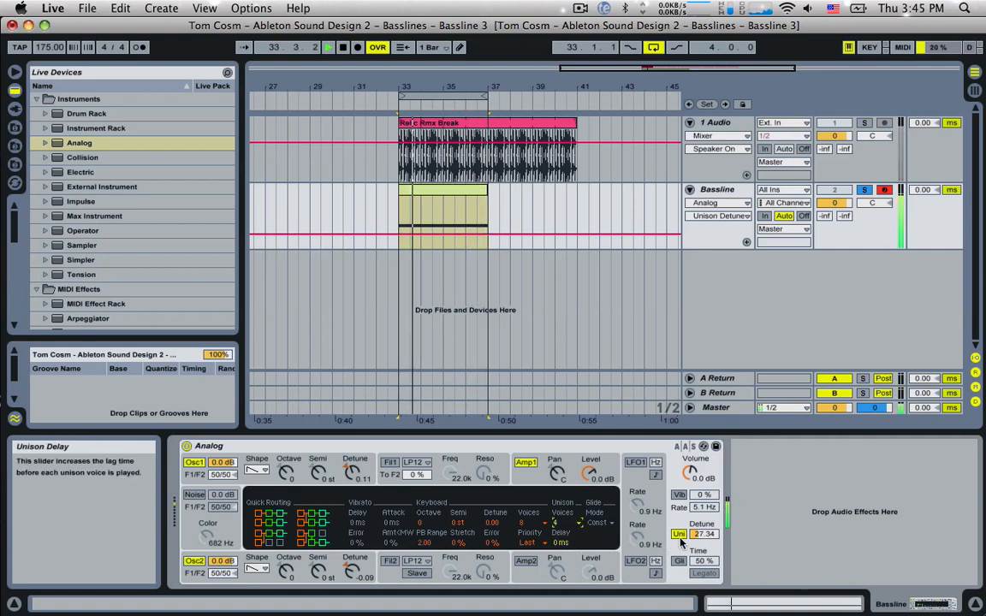
drag(704, 533, 703, 543)
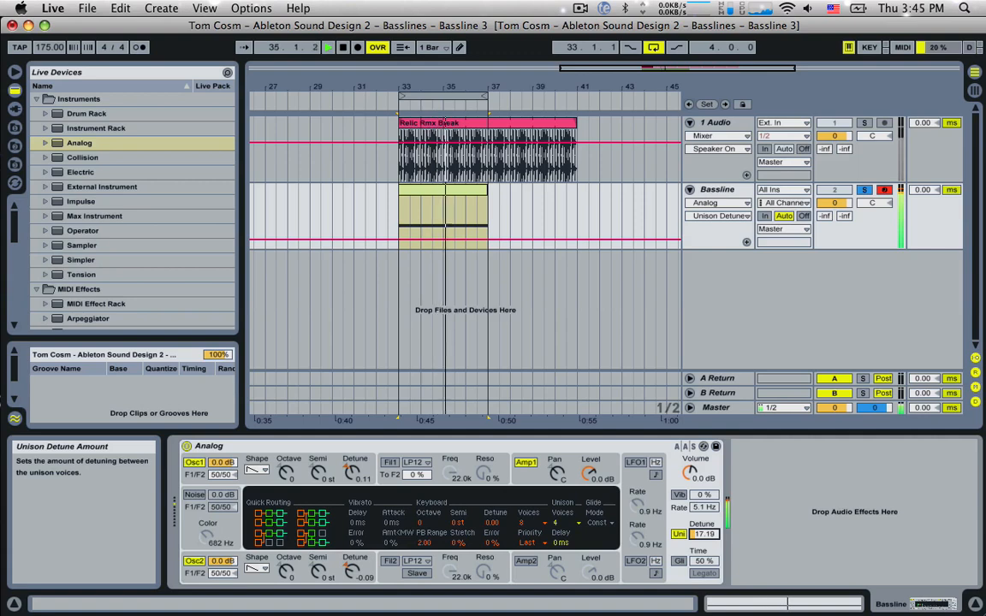
key(space)
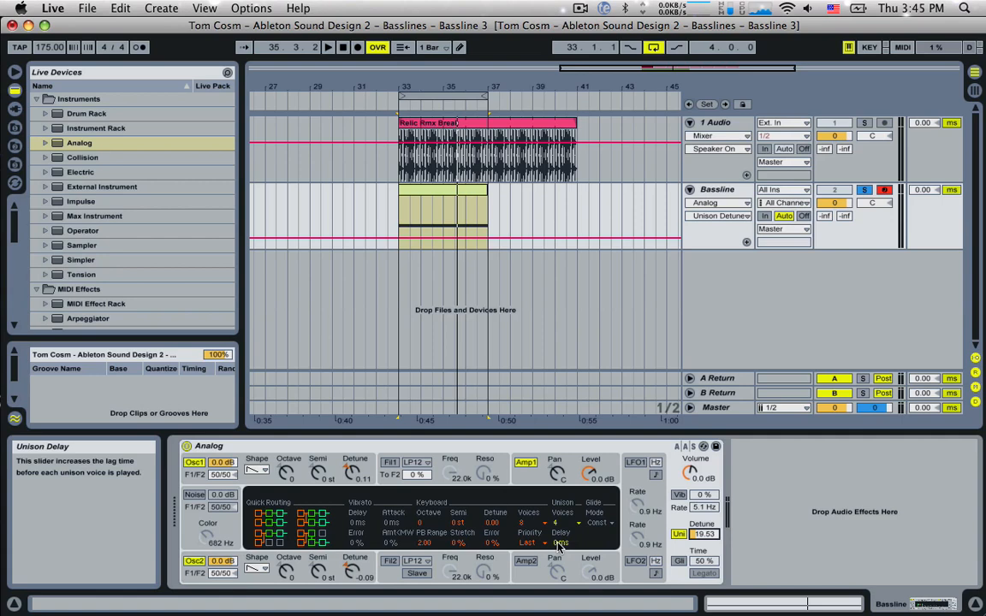
Keep the unison delay at 0 ms and lower the unison detune to 8.59 while the loop plays
drag(559, 544, 558, 544)
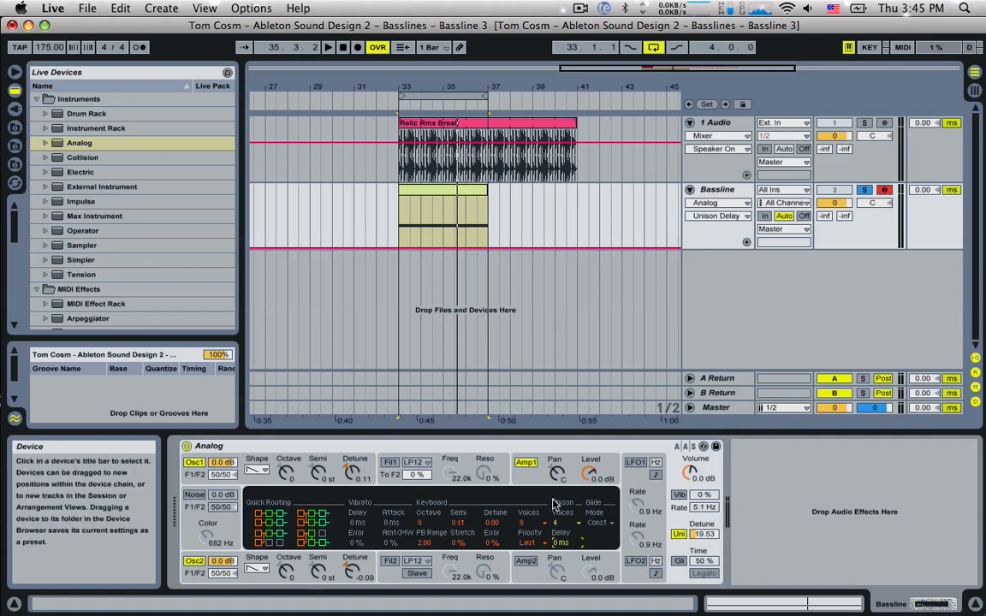
key(space)
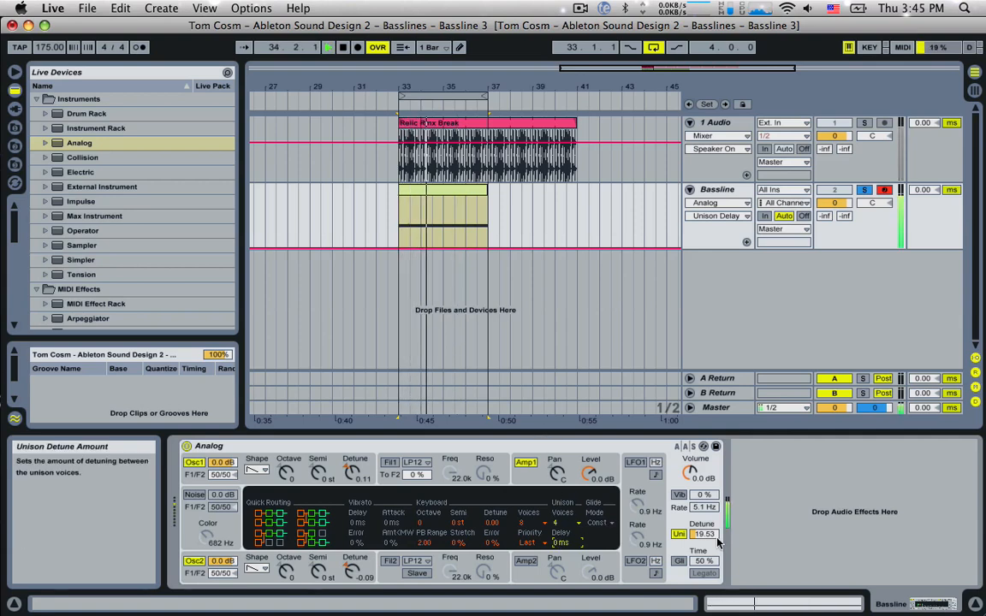
mouse_move(719, 541)
mouse_down()
mouse_move(719, 561)
mouse_move(707, 529)
mouse_up()
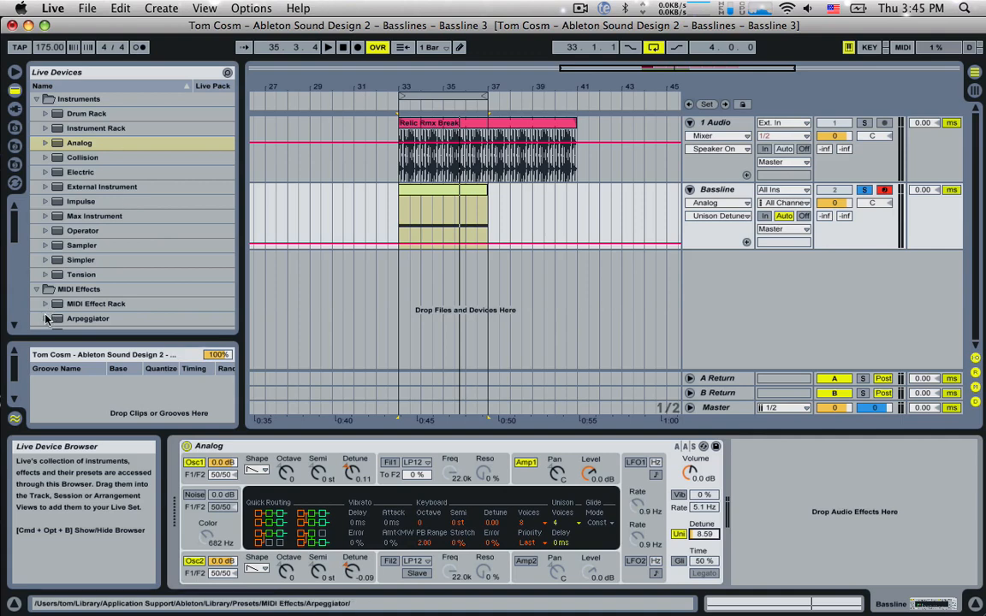
Add an Auto Filter after Analog and set its low-pass filter to a 19.0 kHz cutoff with Q 1.25
scroll(120, 214, down, 6)
drag(86, 215, 709, 462)
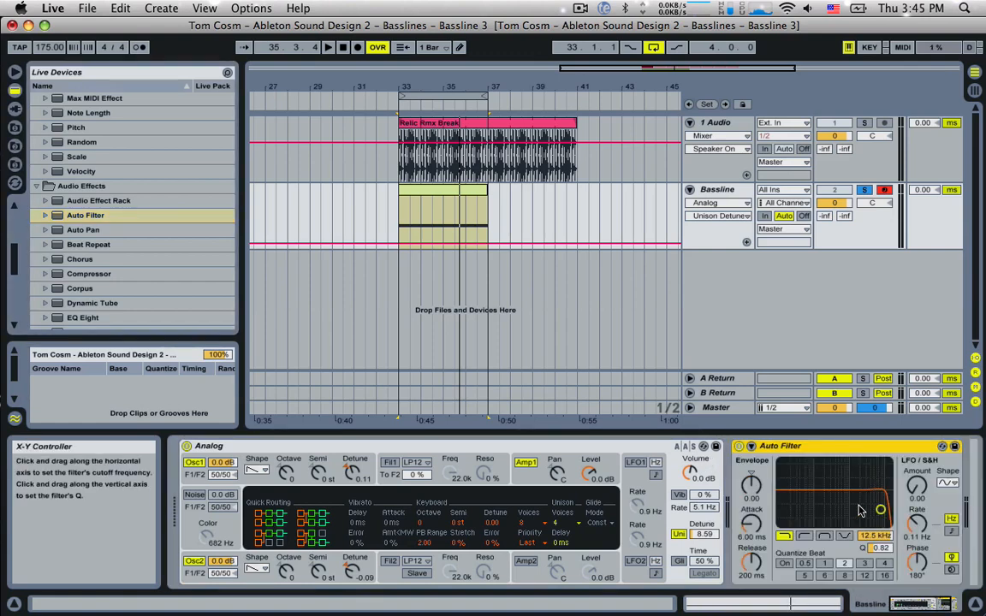
mouse_move(881, 511)
mouse_down()
mouse_move(869, 489)
mouse_move(827, 489)
mouse_move(816, 475)
mouse_move(880, 514)
mouse_move(898, 512)
mouse_move(882, 508)
mouse_up()
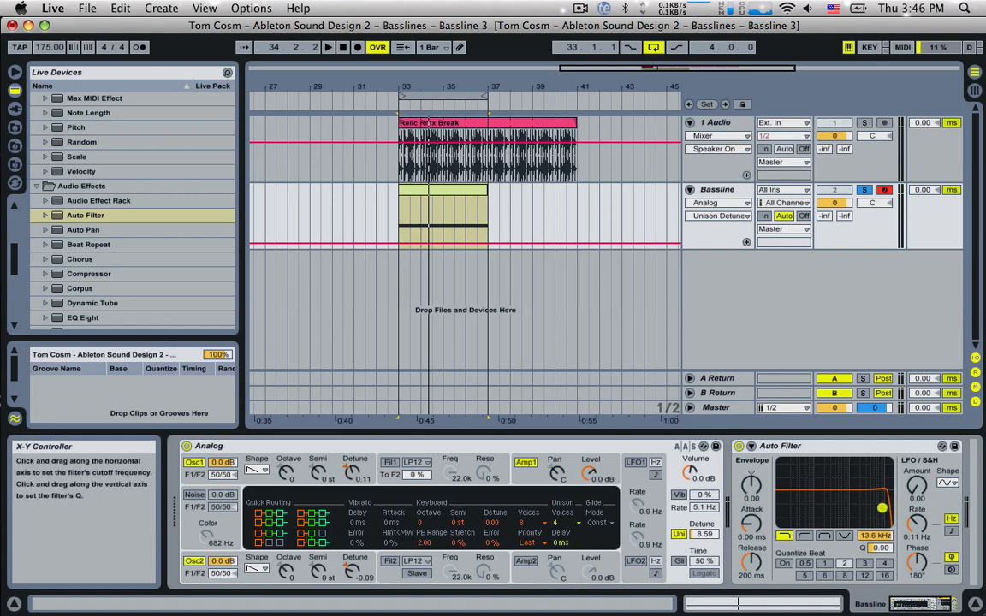
click(937, 603)
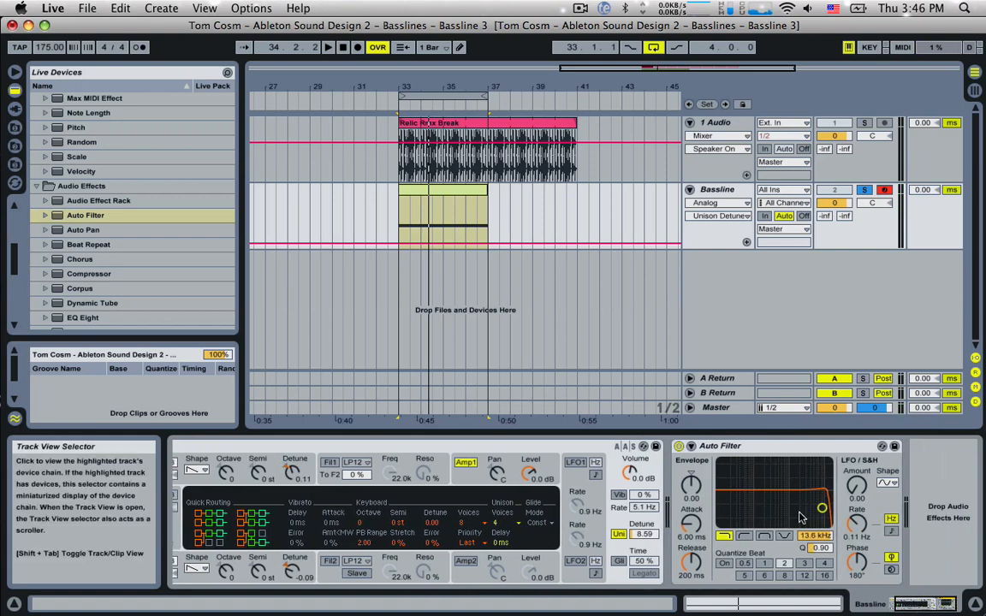
drag(822, 509, 816, 504)
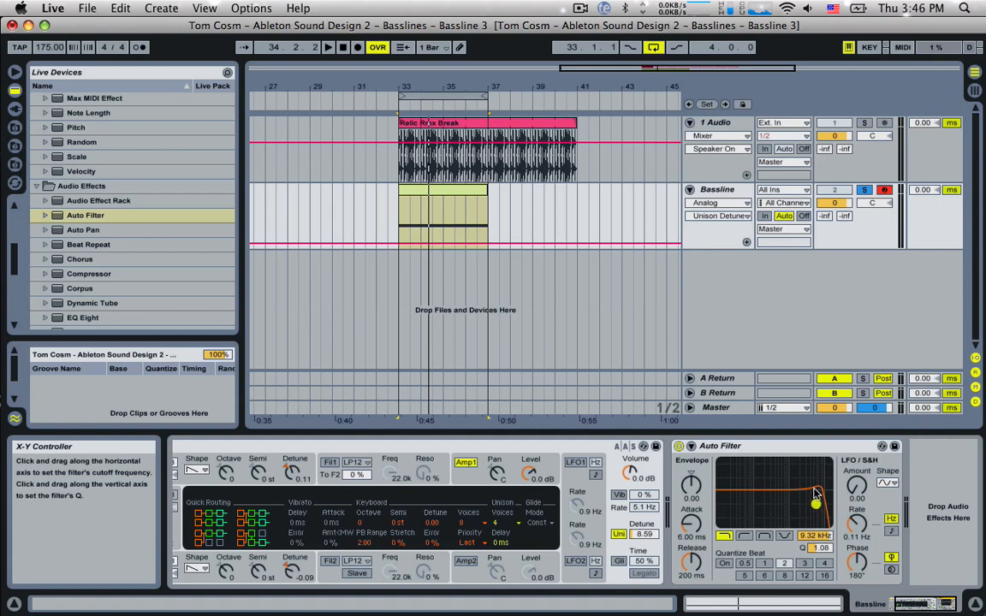
mouse_move(817, 494)
mouse_down()
mouse_move(774, 501)
mouse_move(827, 499)
mouse_up()
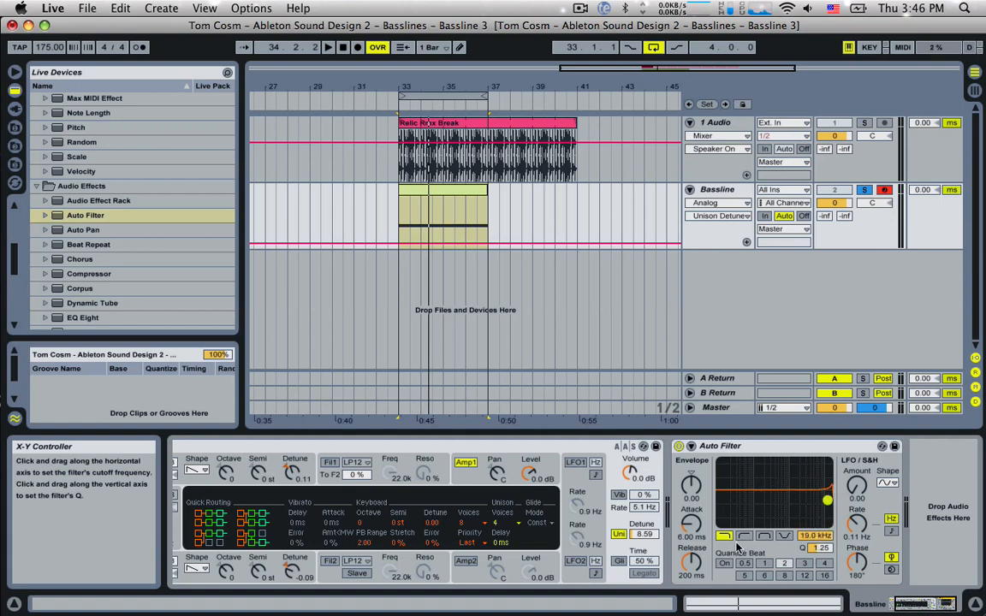
Switch the Auto Filter to the notch type and move the notch to 427 Hz with Q 2.65
click(786, 536)
drag(827, 500, 781, 493)
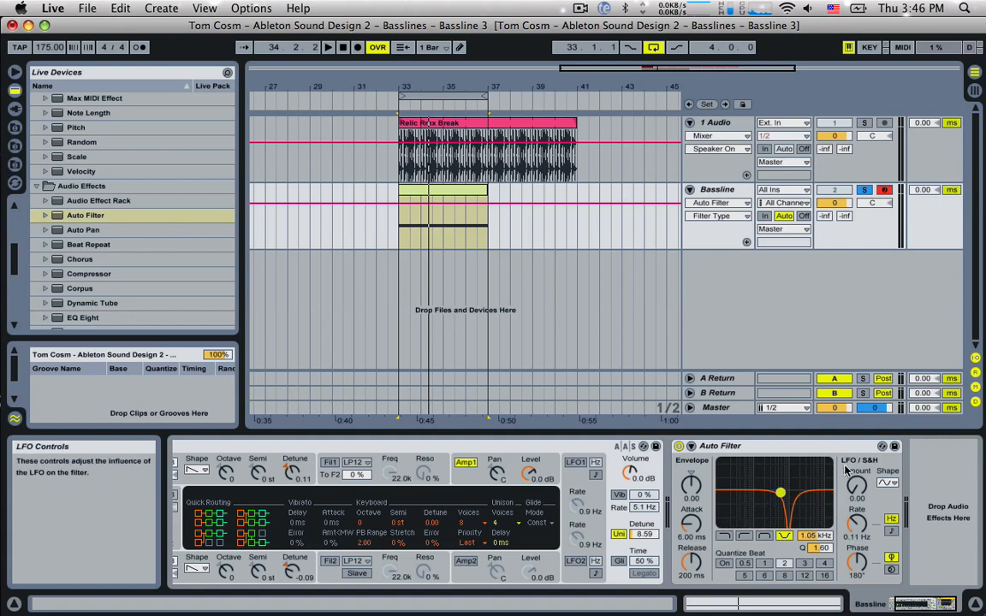
drag(779, 495, 765, 469)
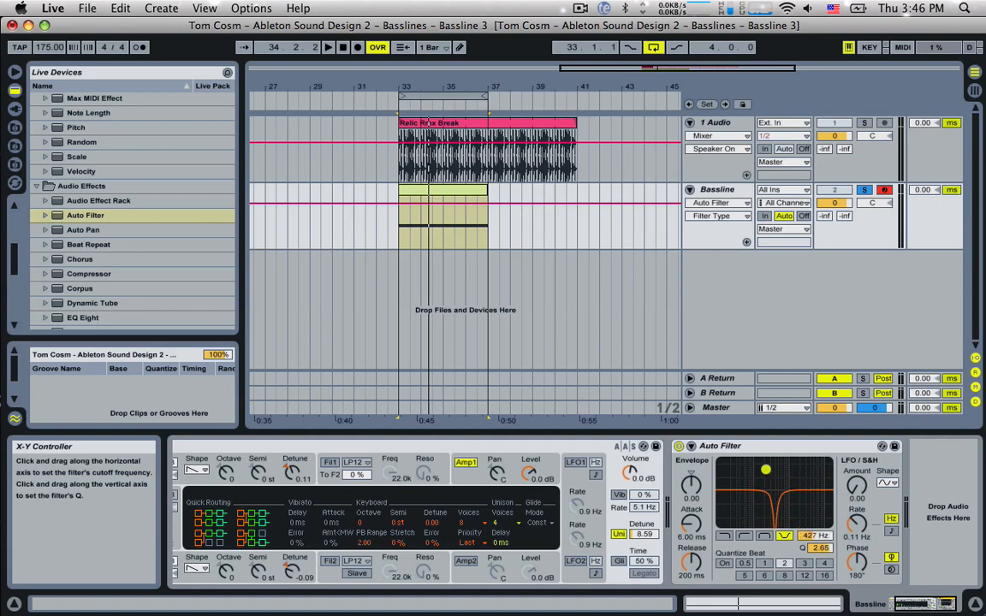
Sweep the notch during playback and settle it at 798 Hz with Q 1.46
key(space)
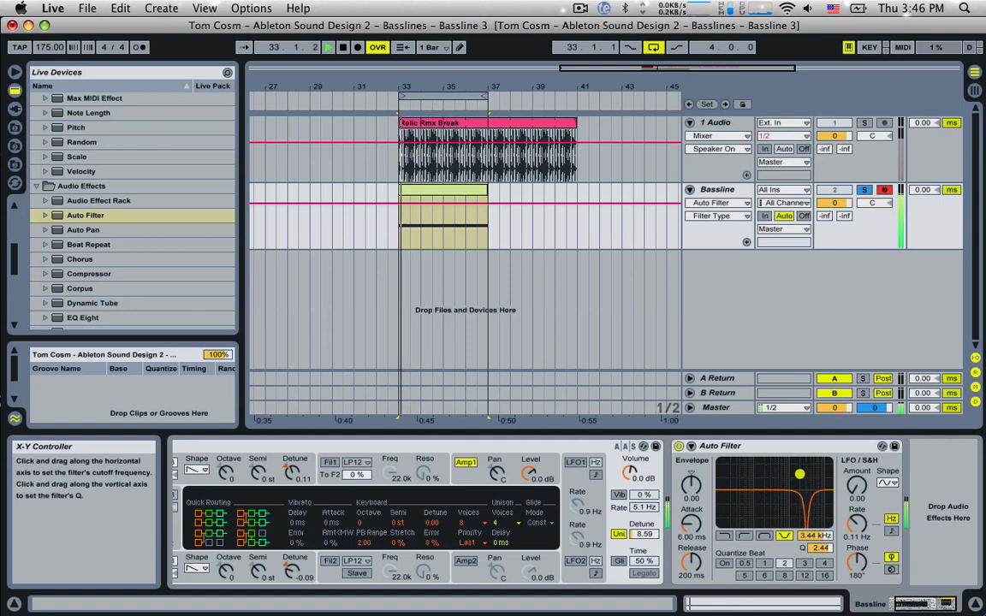
drag(799, 473, 773, 497)
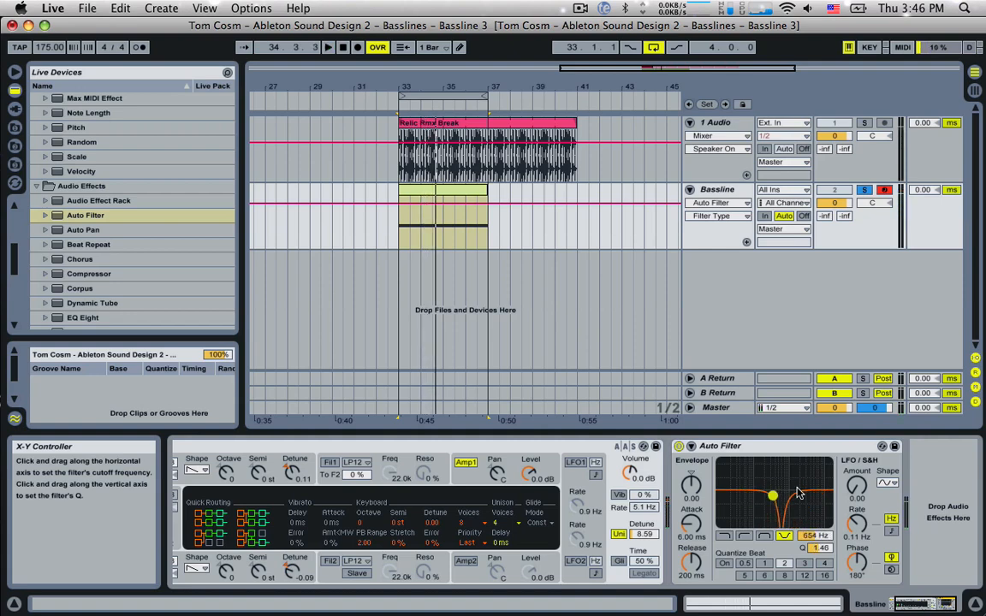
mouse_move(814, 536)
mouse_down()
mouse_move(814, 481)
mouse_move(814, 541)
mouse_move(815, 532)
mouse_up()
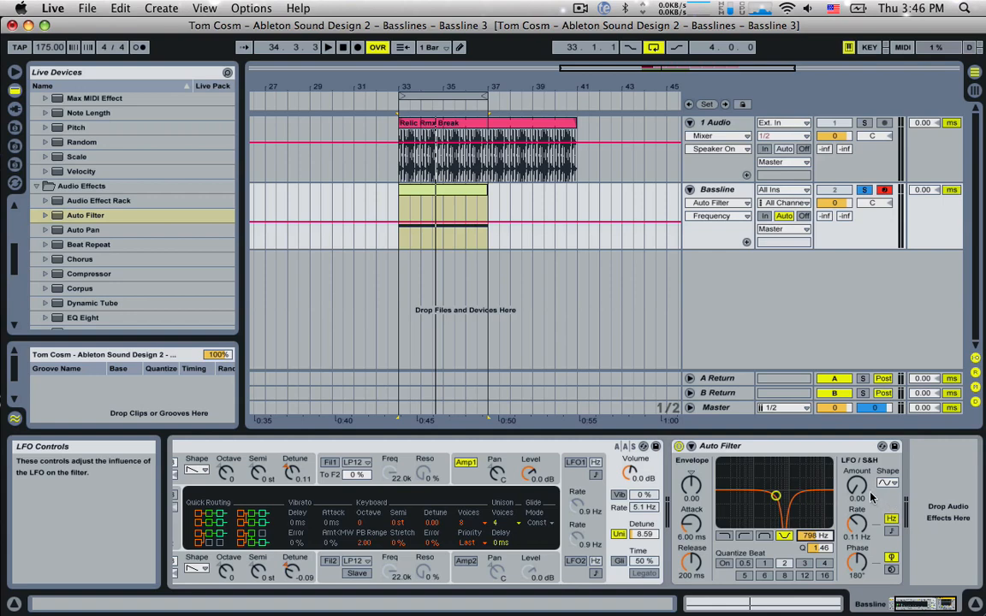
Raise the Auto Filter's LFO amount to 25.7 while auditioning the bass loop
drag(856, 486, 855, 480)
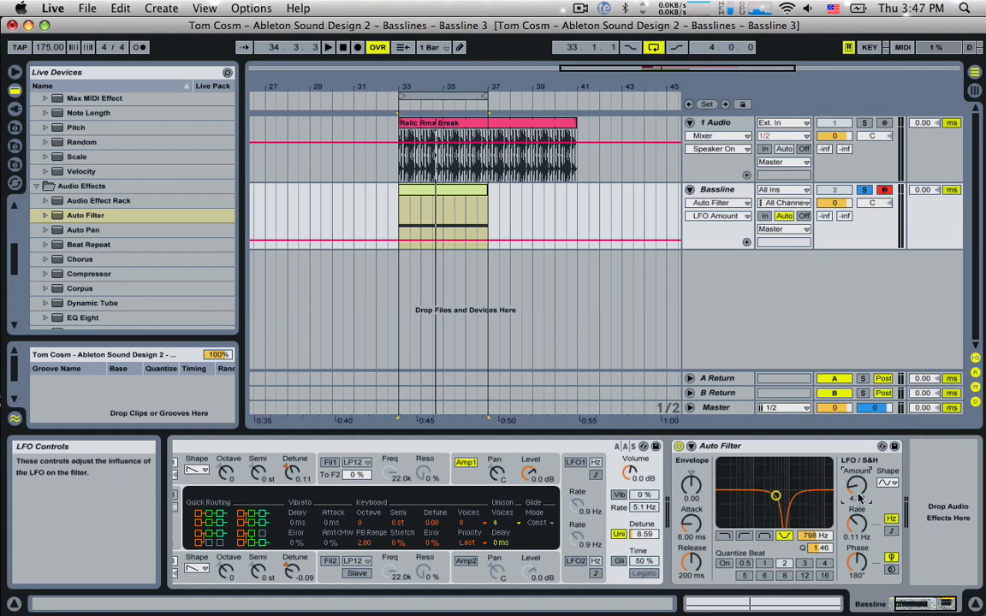
key(space)
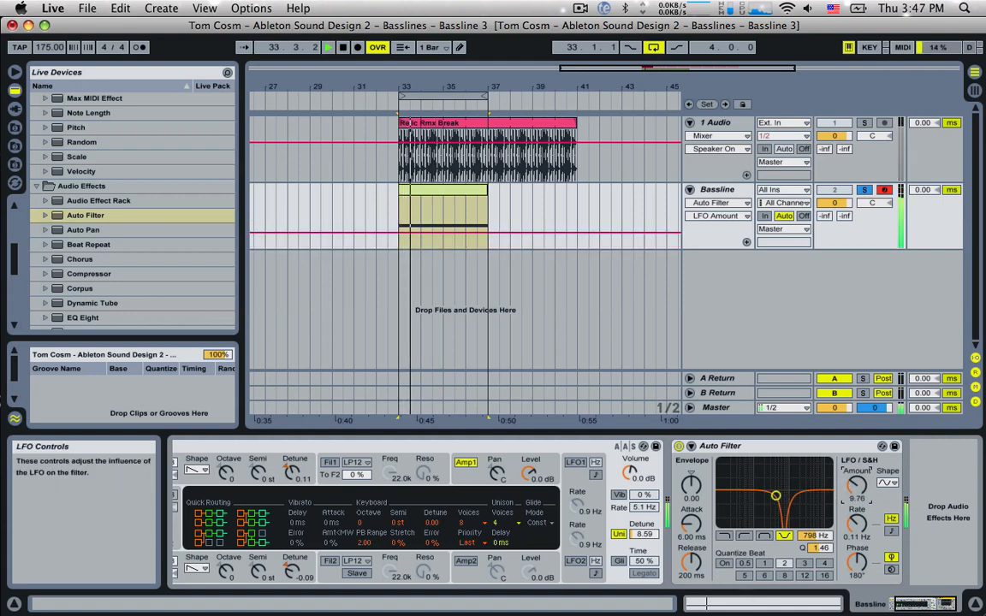
drag(857, 485, 857, 429)
key(space)
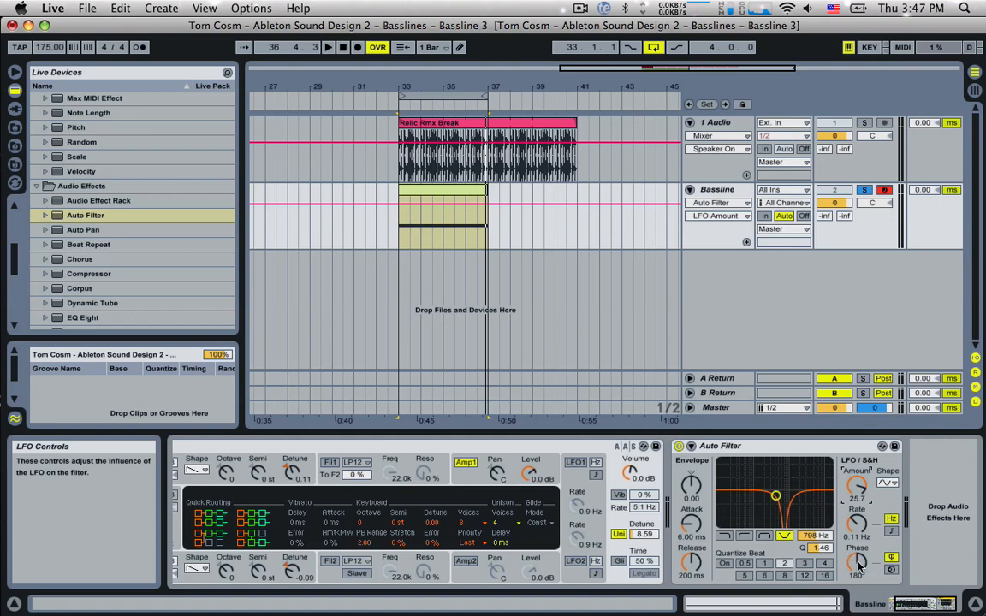
Set the Auto Filter's LFO phase to 0.00° and audition the loop
drag(858, 565, 859, 611)
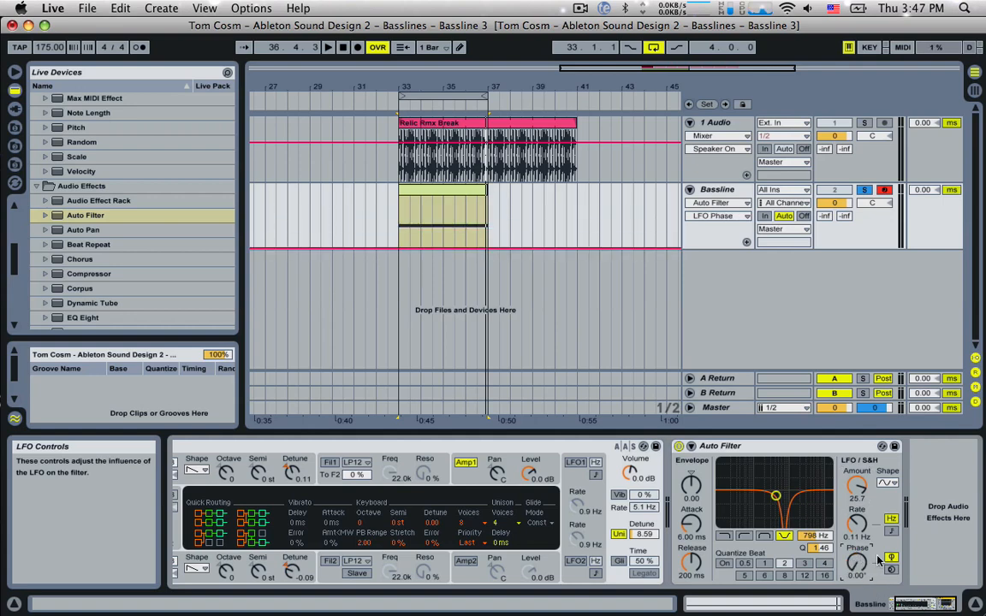
key(space)
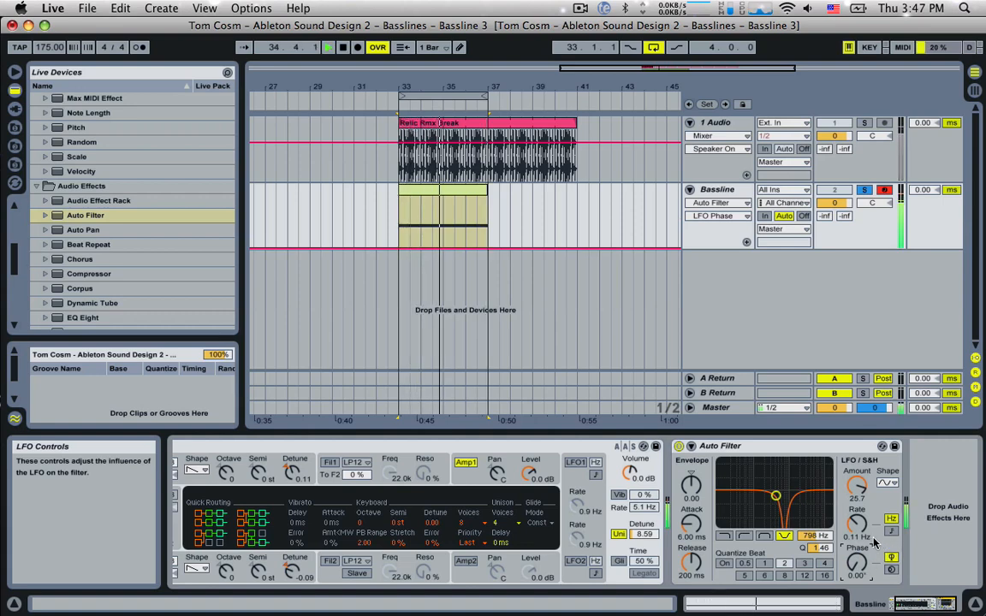
key(space)
Adjust the LFO rate to 0.08 Hz and audition the slower notch sweep
mouse_move(863, 531)
mouse_down()
mouse_move(857, 438)
mouse_move(856, 519)
mouse_up()
key(space)
key(space)
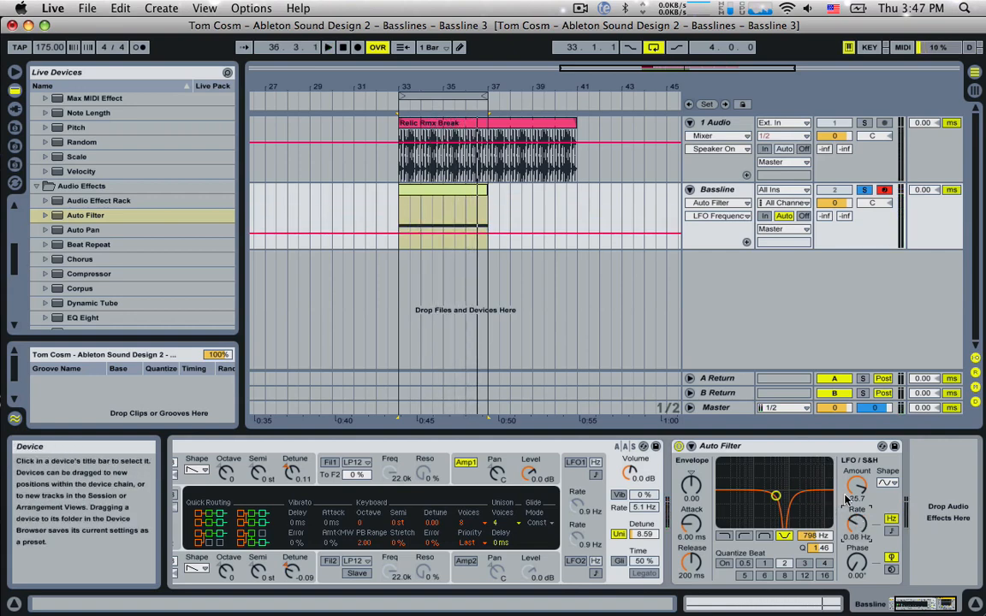
Sync the Auto Filter's LFO to the tempo and set its rate to 3/4
click(891, 532)
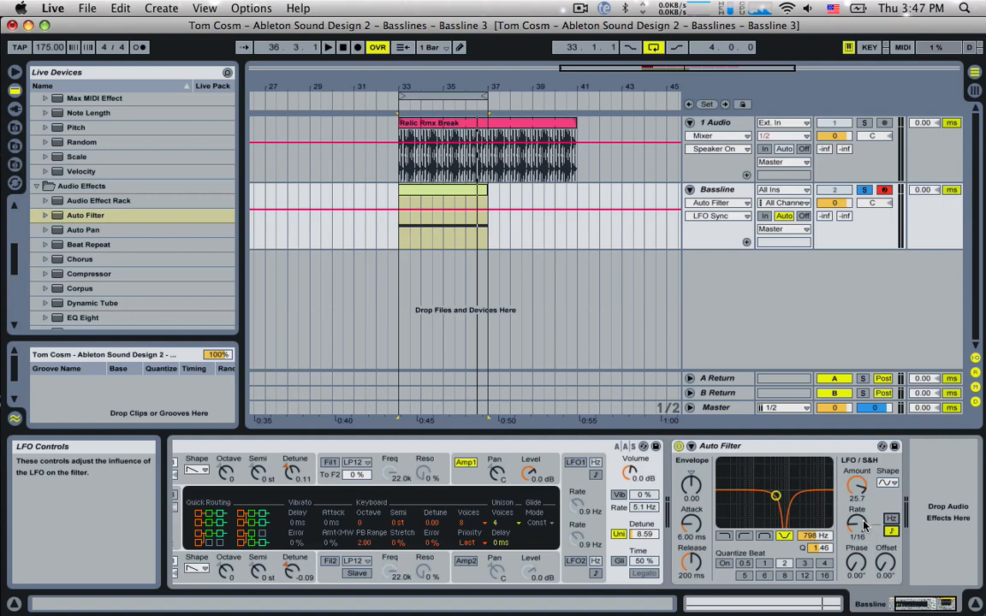
drag(860, 529, 860, 519)
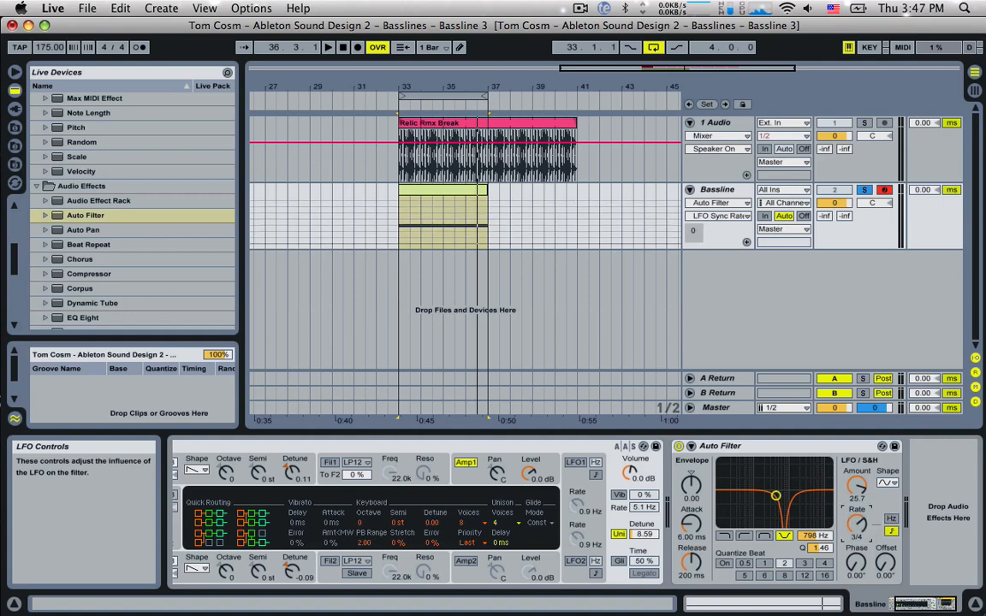
Audition the loop with the Auto Filter's synced LFO rate at 1 and 1/2, and settle on 1/4
key(space)
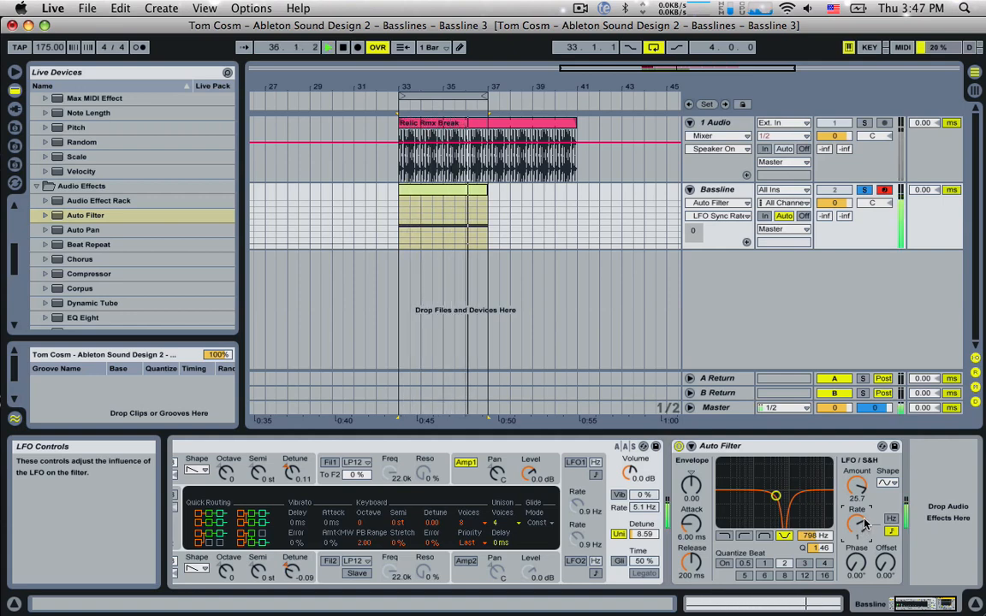
key(space)
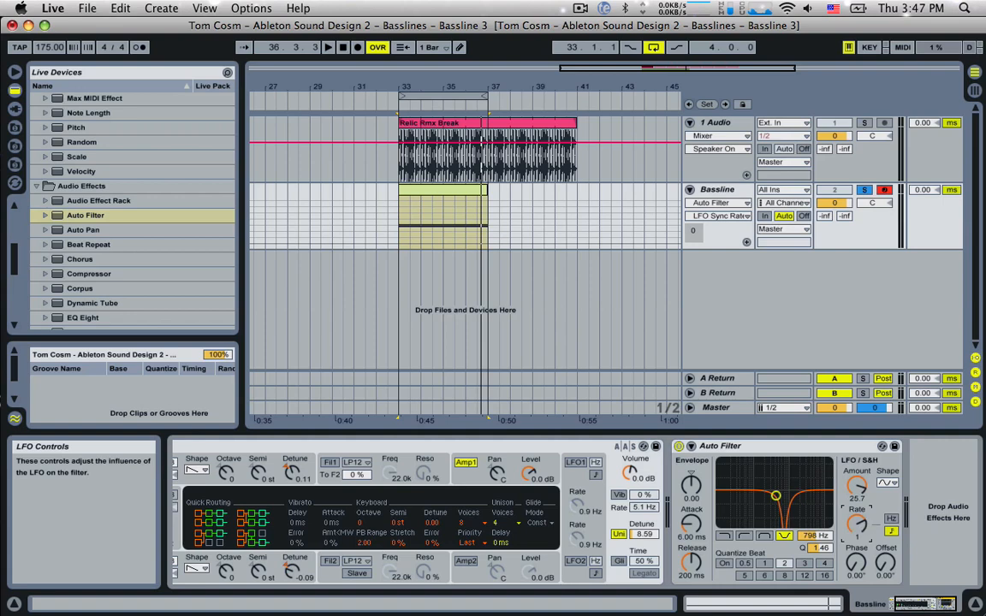
key(space)
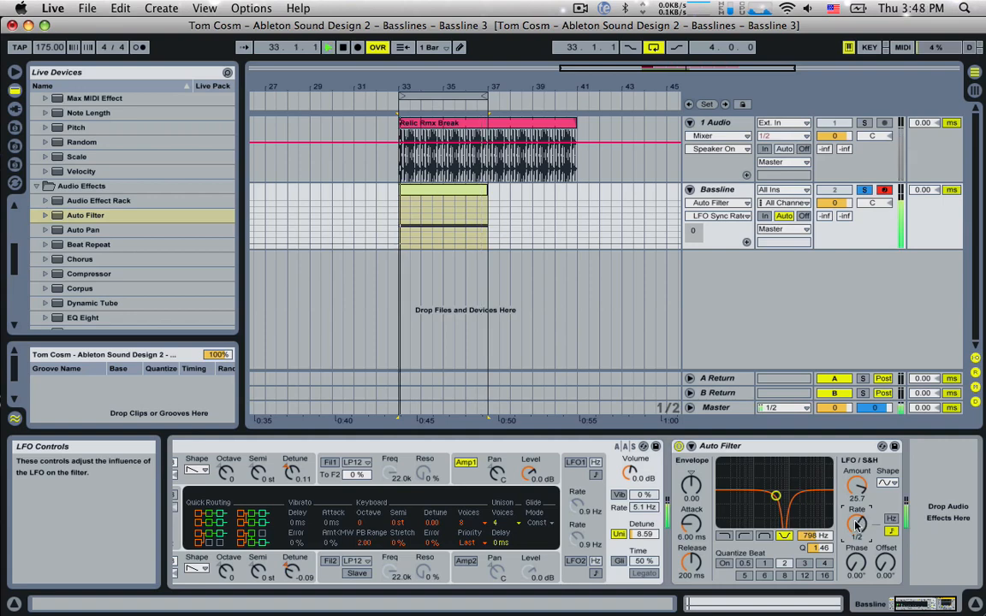
drag(856, 523, 856, 517)
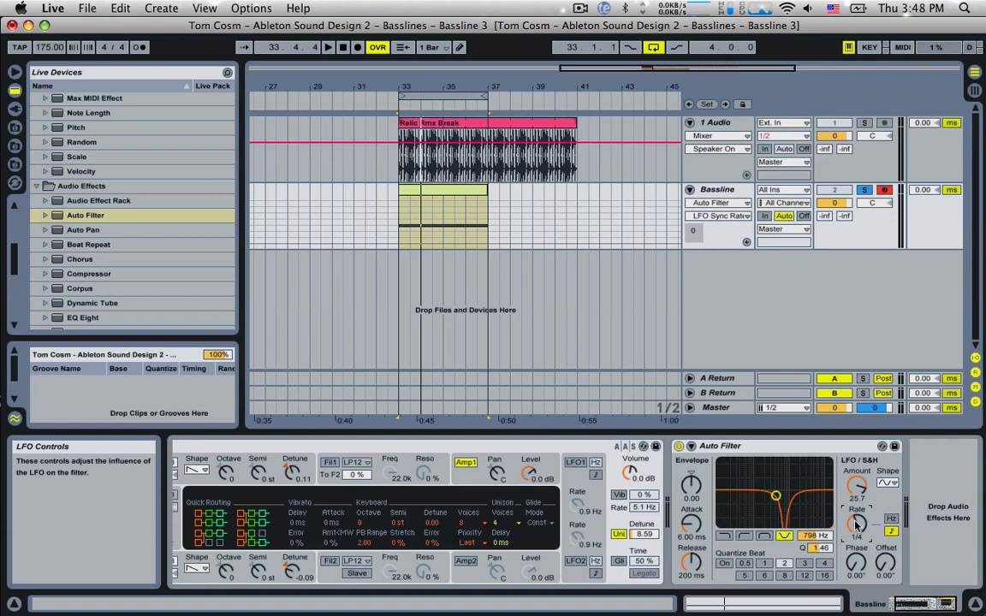
Move the Auto Filter's notch to 1.95 kHz with a Q of 1.00 while auditioning the bass loop
key(space)
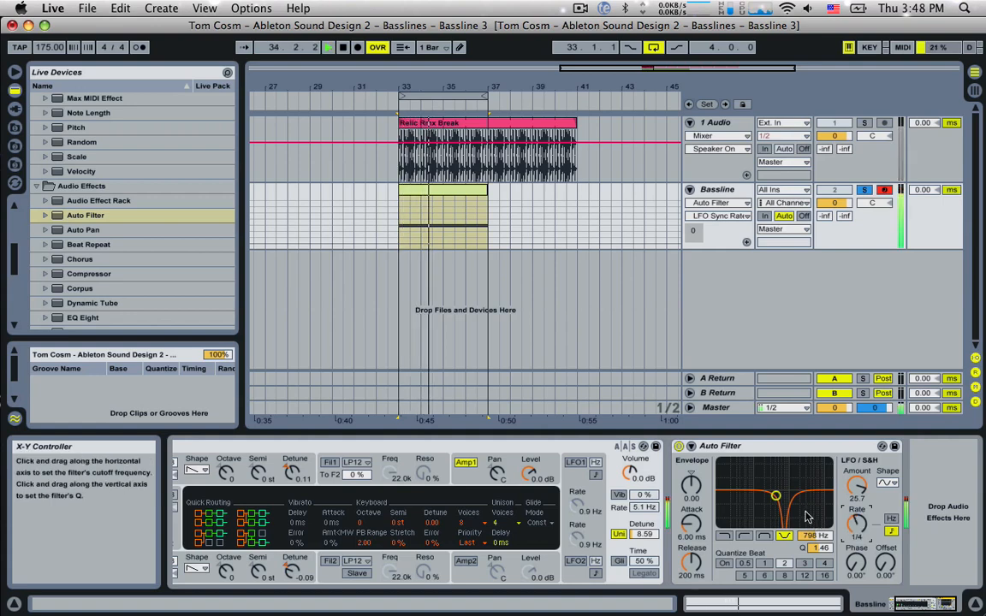
drag(807, 517, 789, 511)
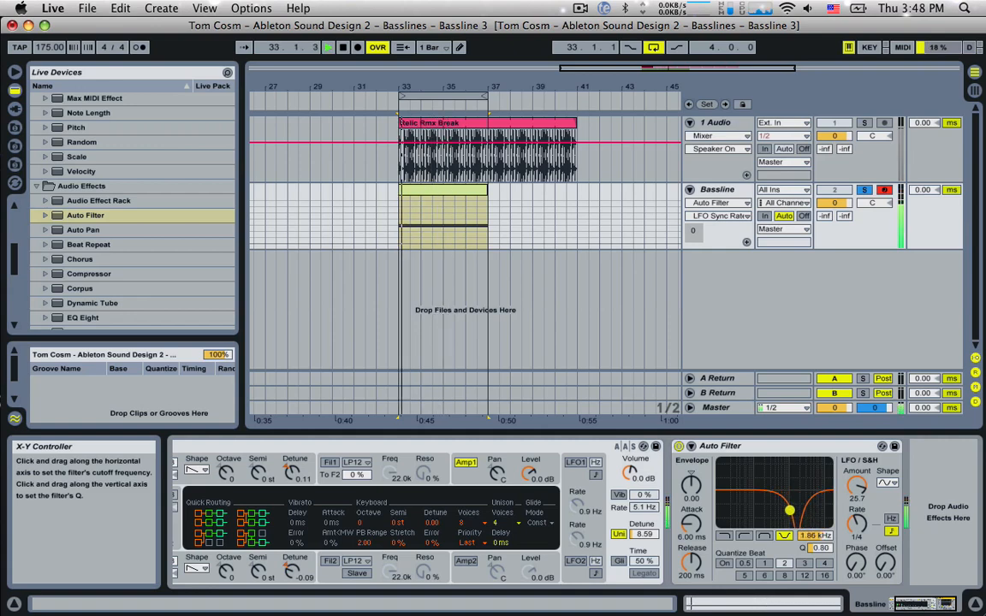
key(space)
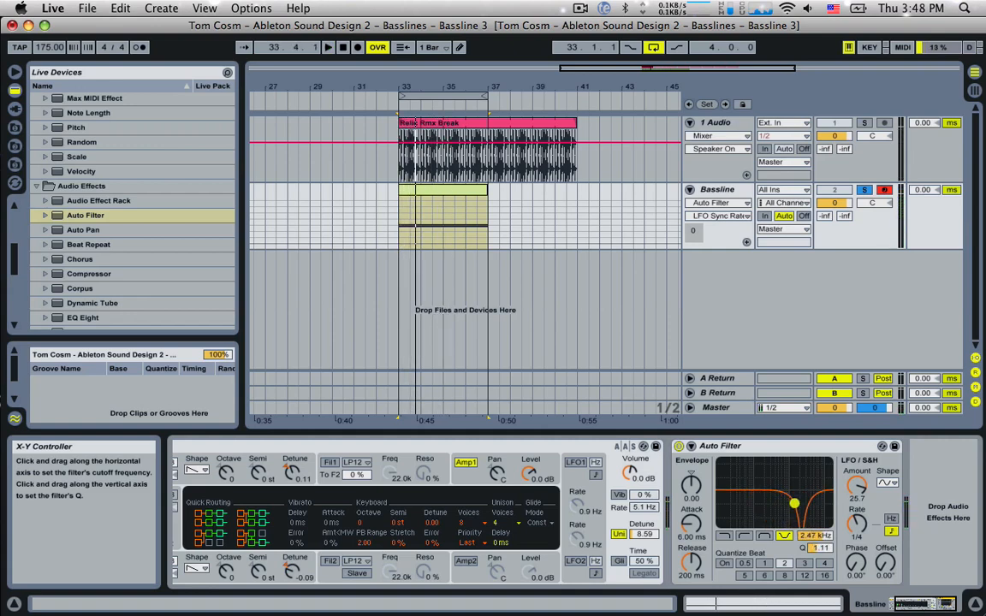
mouse_move(790, 516)
mouse_down()
mouse_move(779, 509)
mouse_move(801, 498)
mouse_move(786, 496)
mouse_move(784, 511)
mouse_move(794, 509)
mouse_move(775, 523)
mouse_move(801, 496)
mouse_move(790, 506)
mouse_up()
click(820, 548)
key(space)
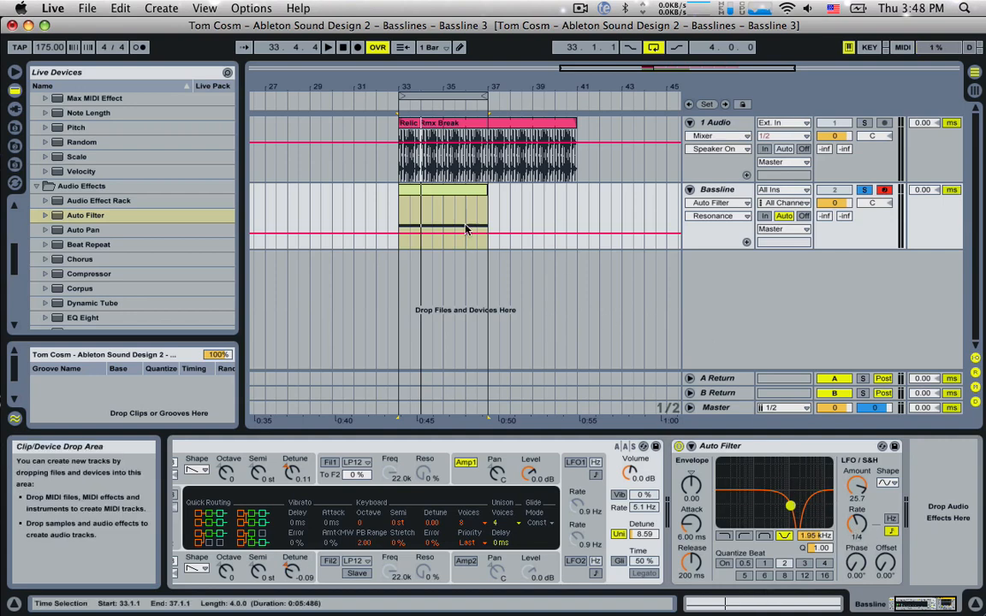
Insert an unfolded audio track below Bassline and name it Resampled
click(400, 215)
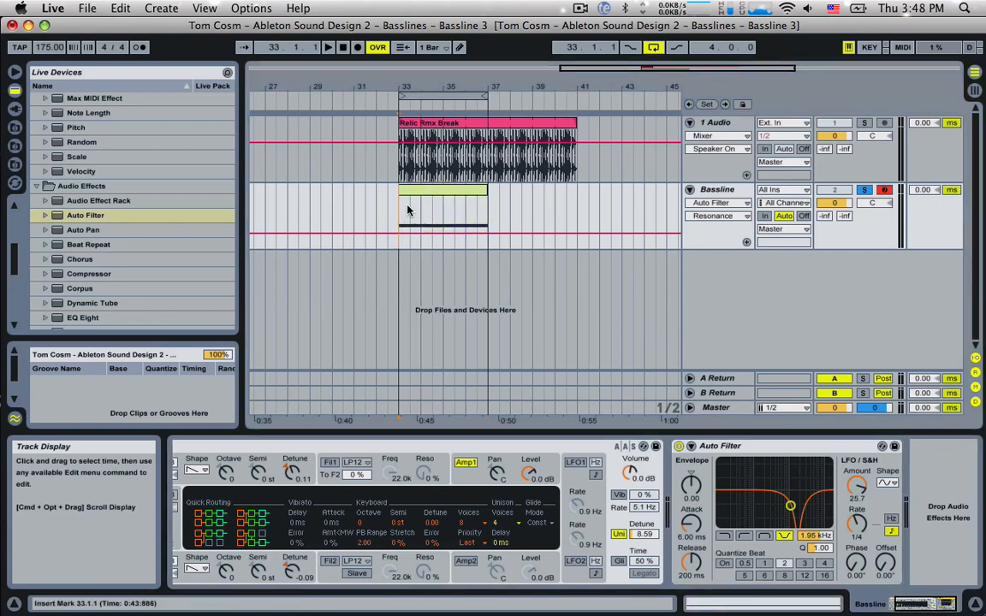
click(161, 7)
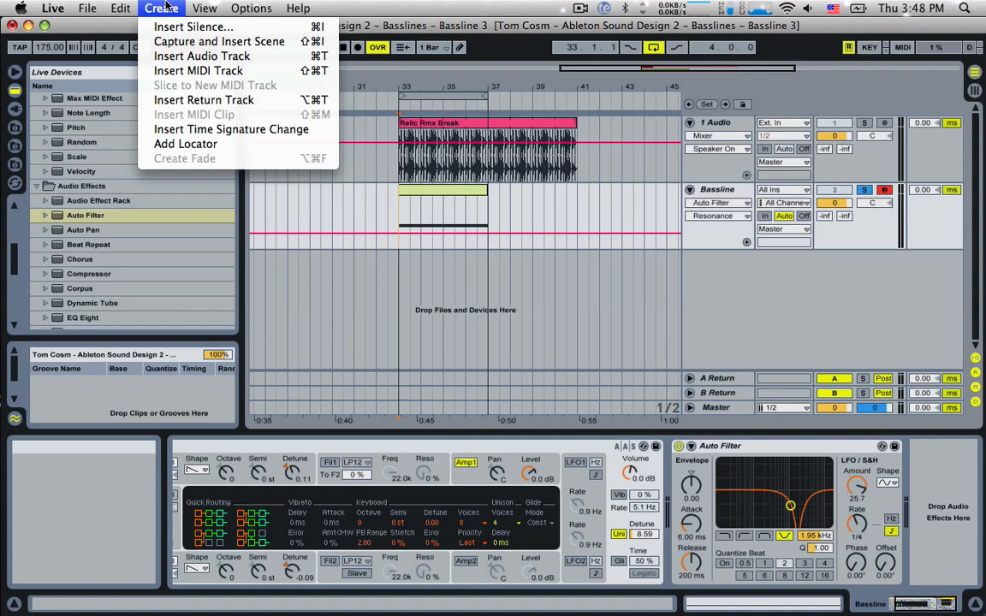
click(178, 57)
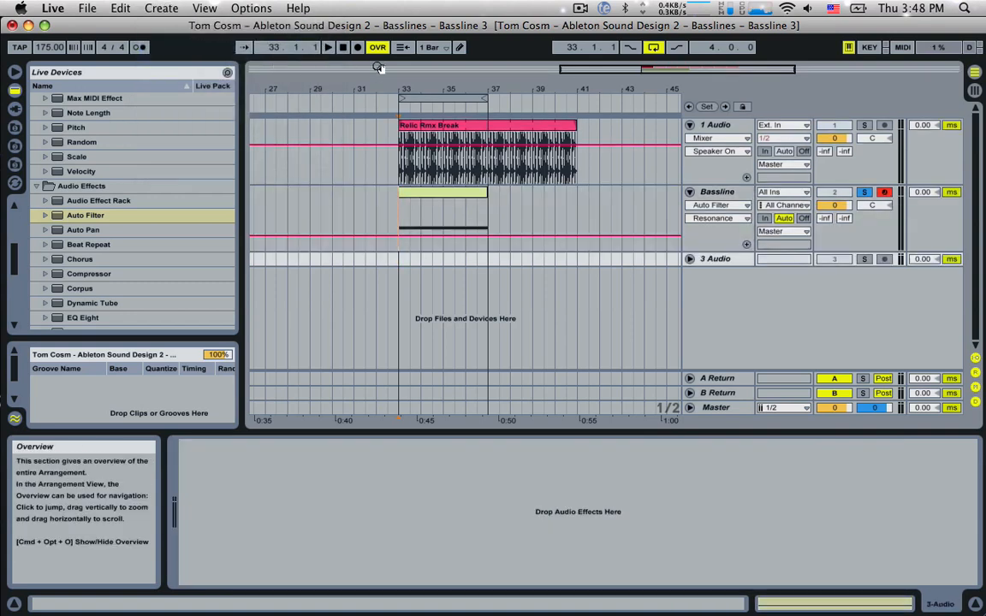
click(691, 257)
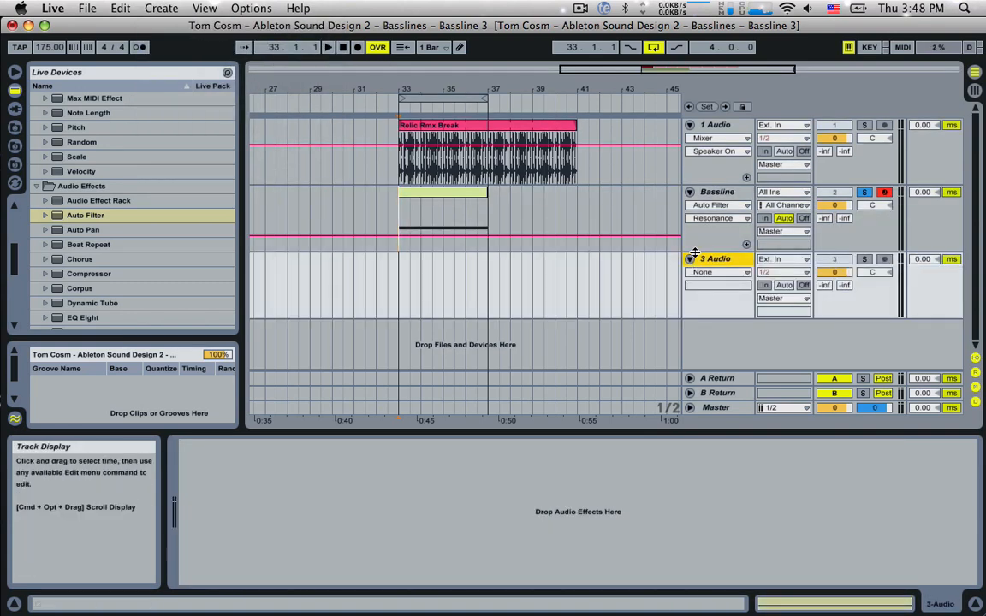
key(super+r)
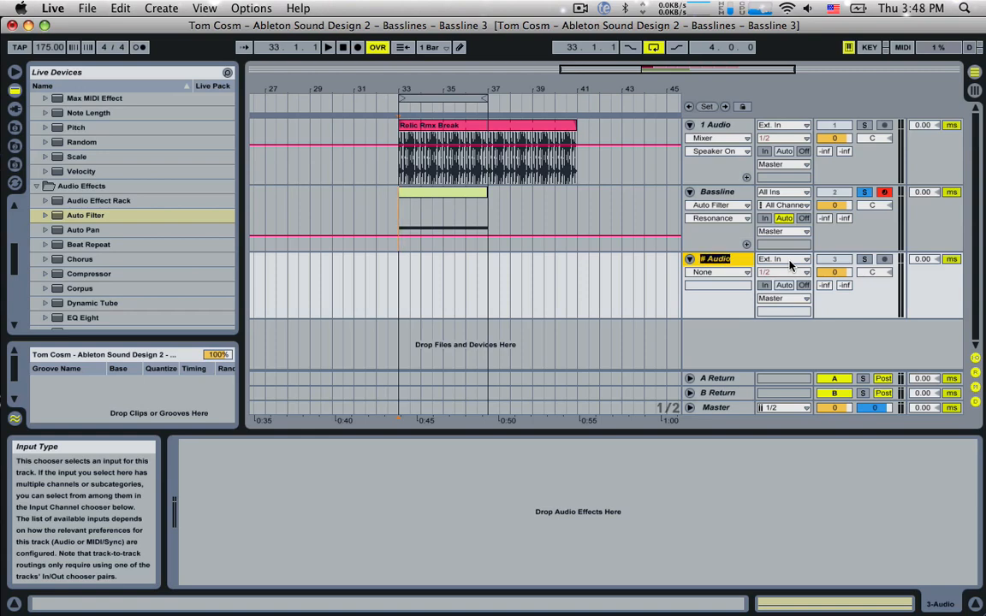
text(Resampled)
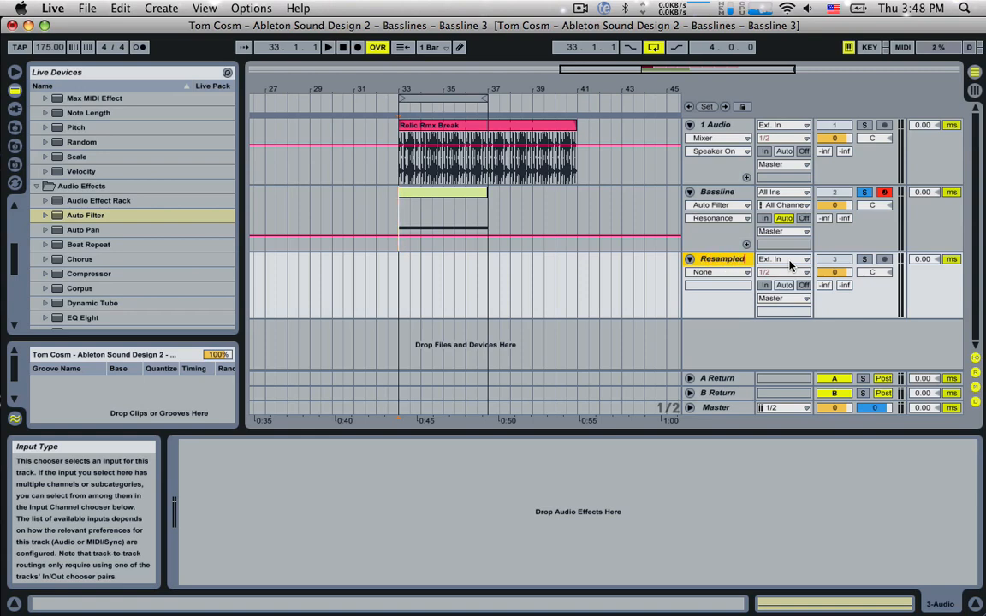
key(Return)
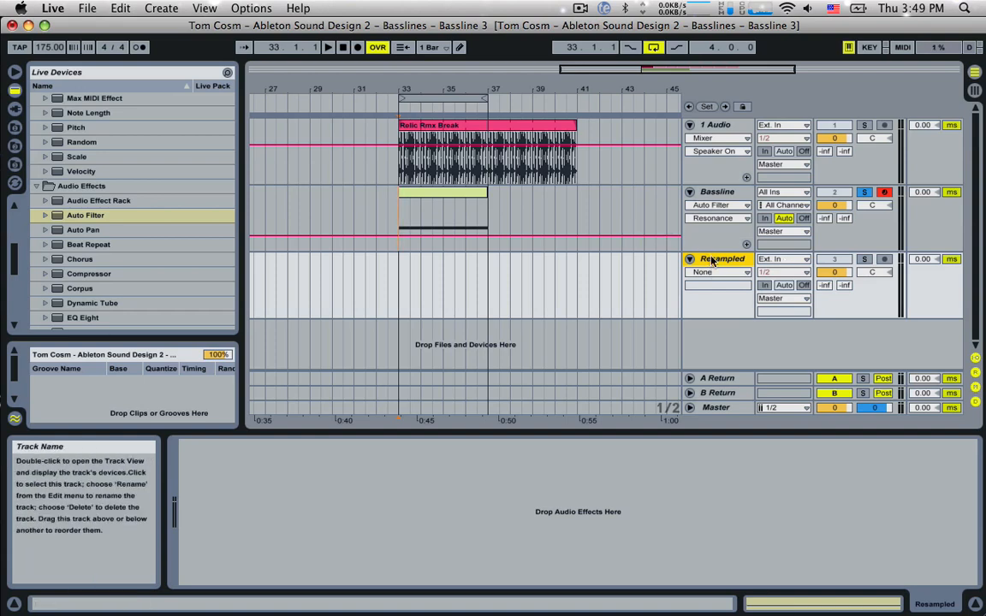
Rename the 1 Audio track as Beats
click(790, 260)
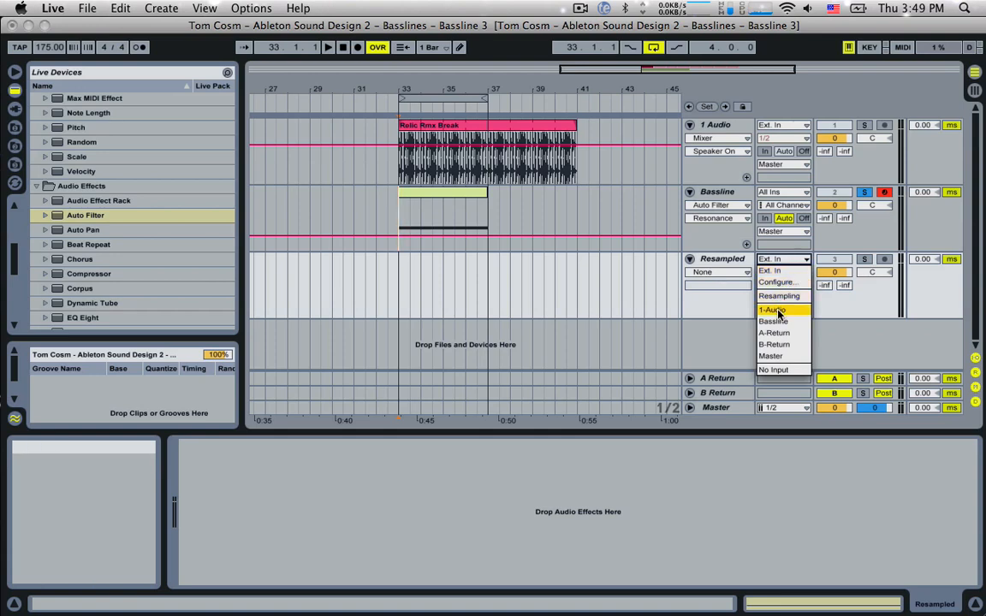
click(717, 125)
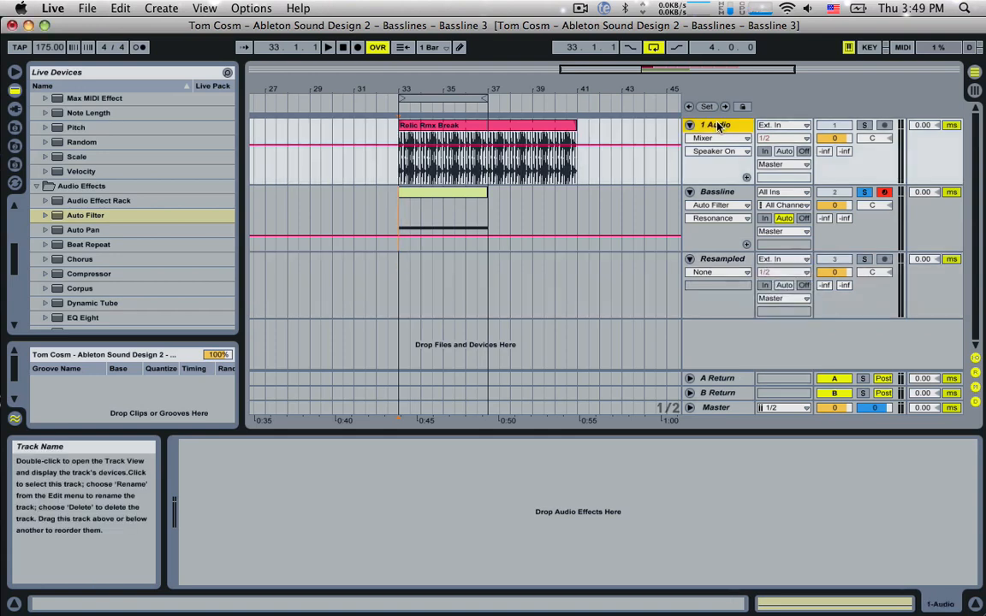
key(Return)
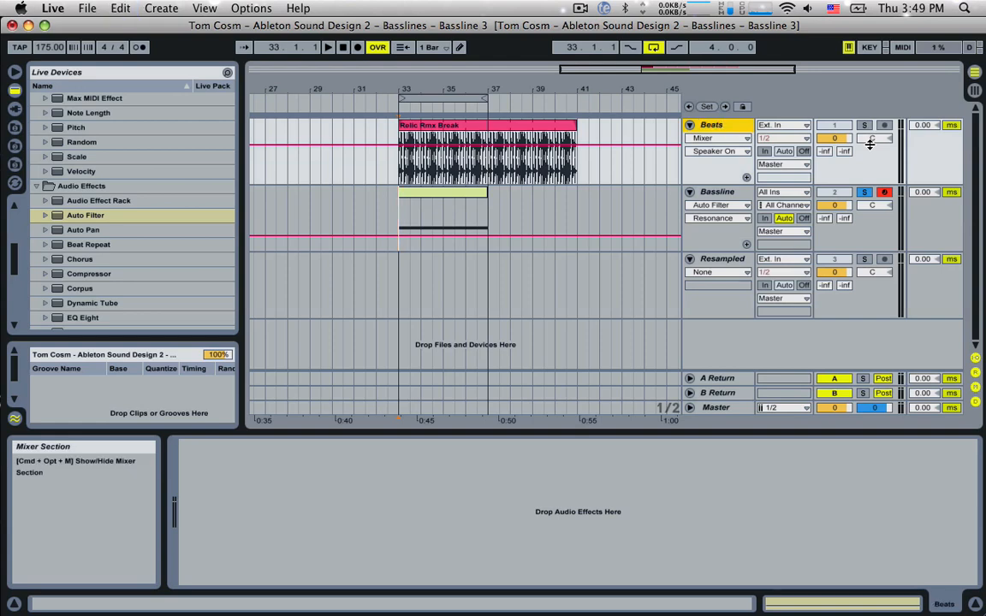
Set the Resampled track's audio input to the Bassline track
click(802, 260)
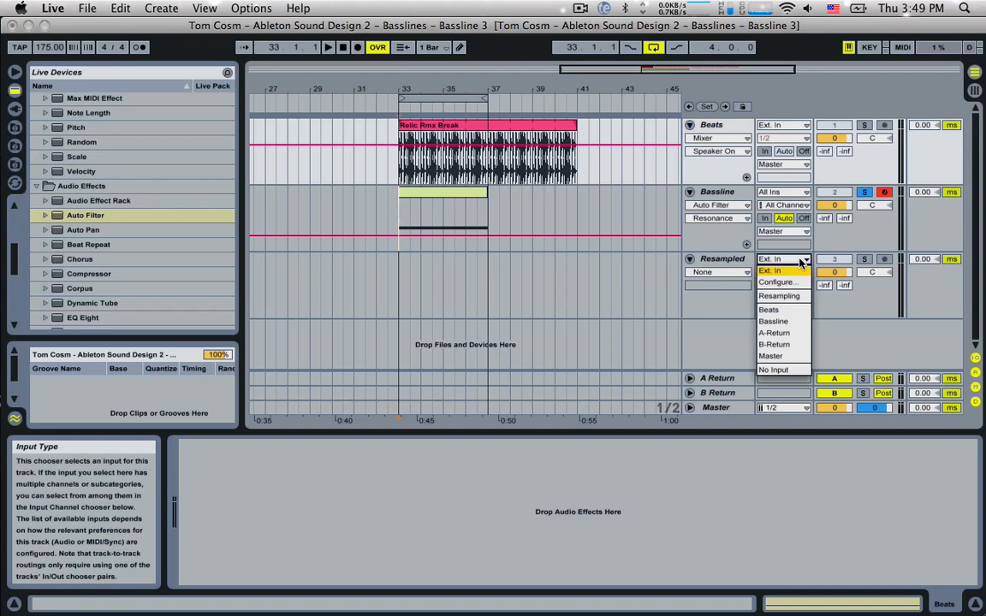
click(775, 322)
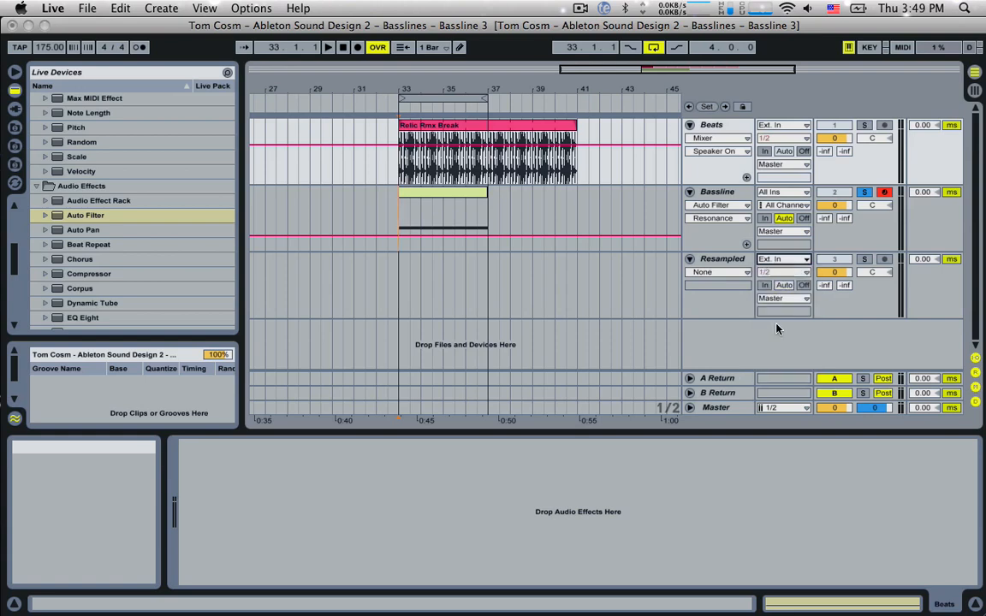
click(723, 260)
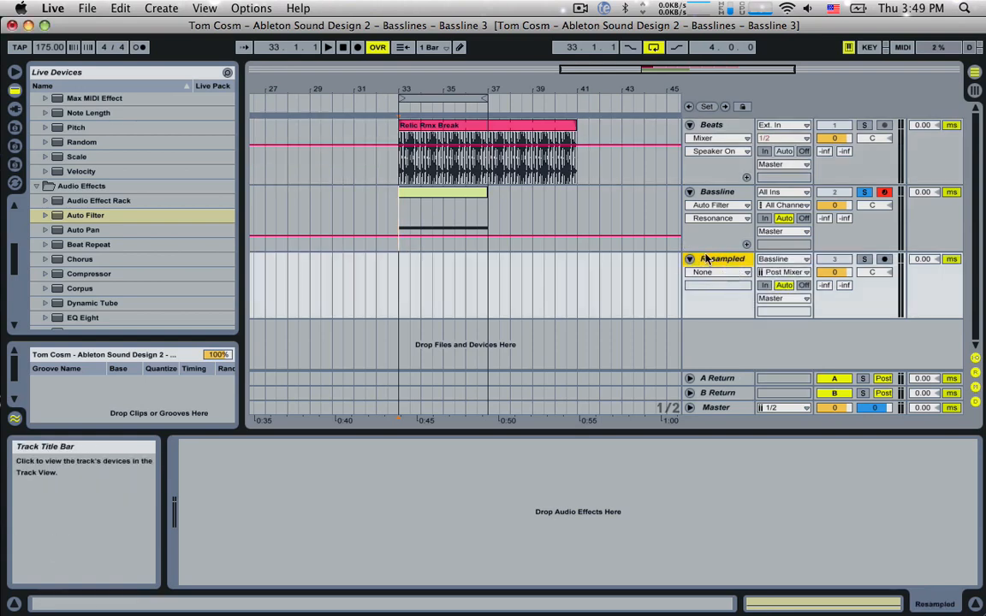
Solo and arm the Resampled track with Bassline disarmed, and record the bass loop from bar 33 to 37 onto it
click(836, 222)
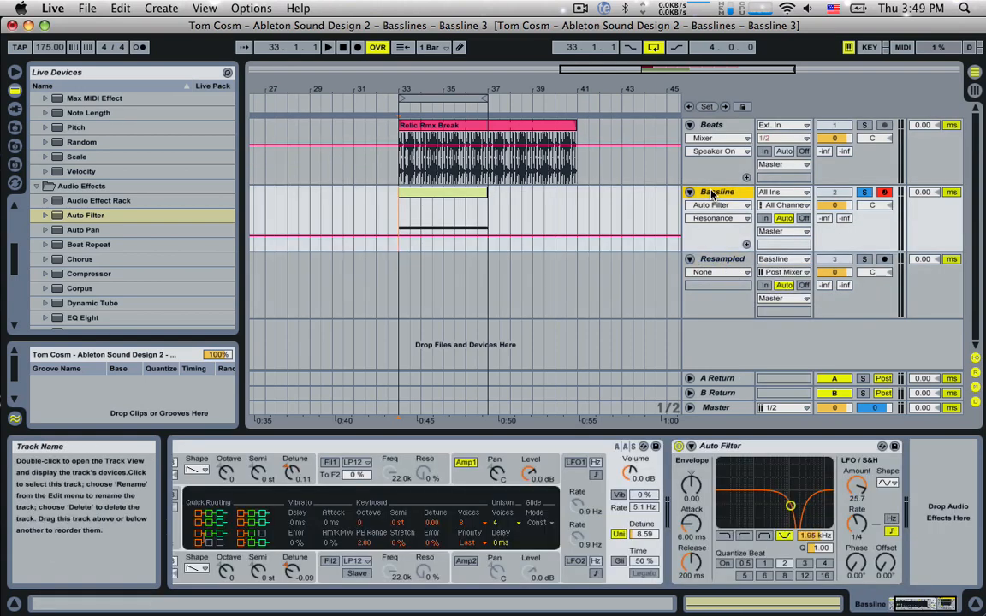
click(884, 193)
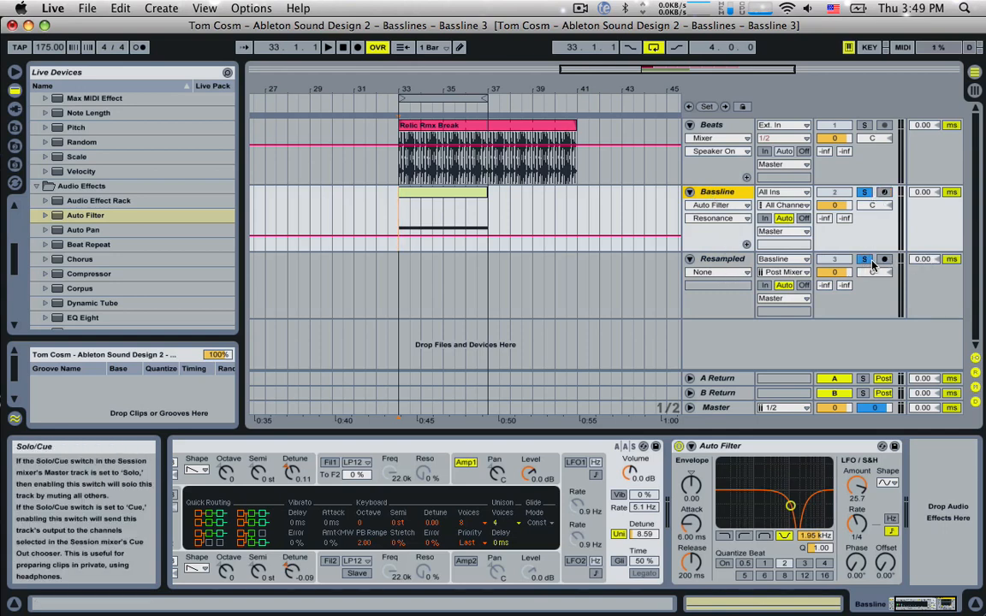
click(884, 260)
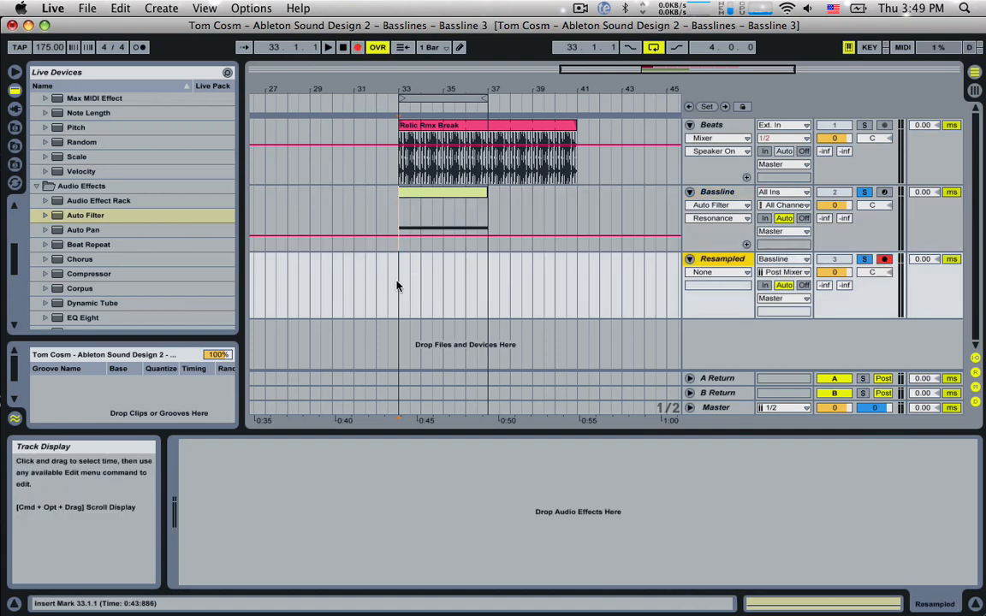
click(329, 48)
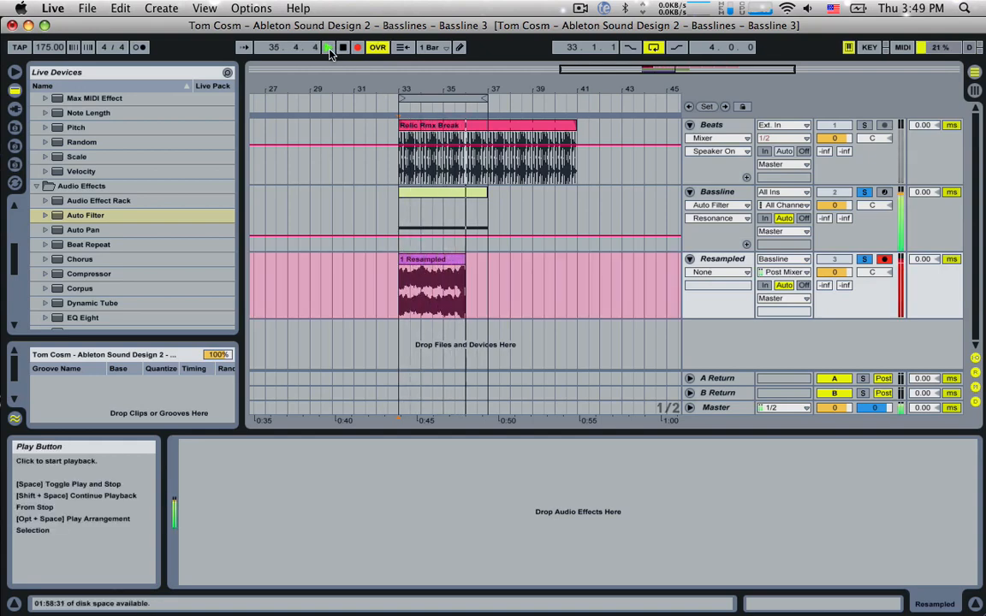
key(space)
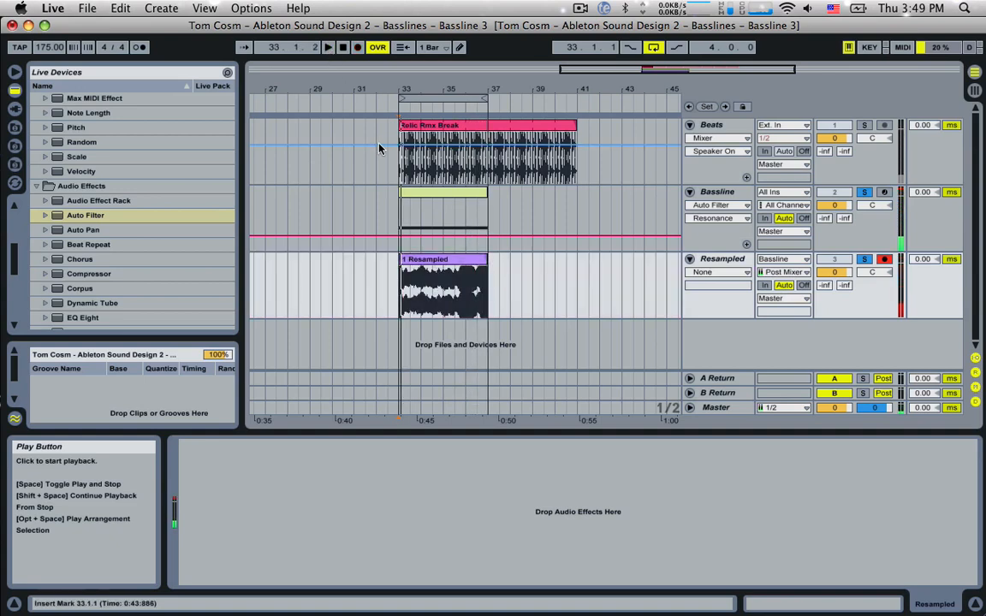
Open the recorded Resampled clip in the clip view and examine its waveform
click(405, 289)
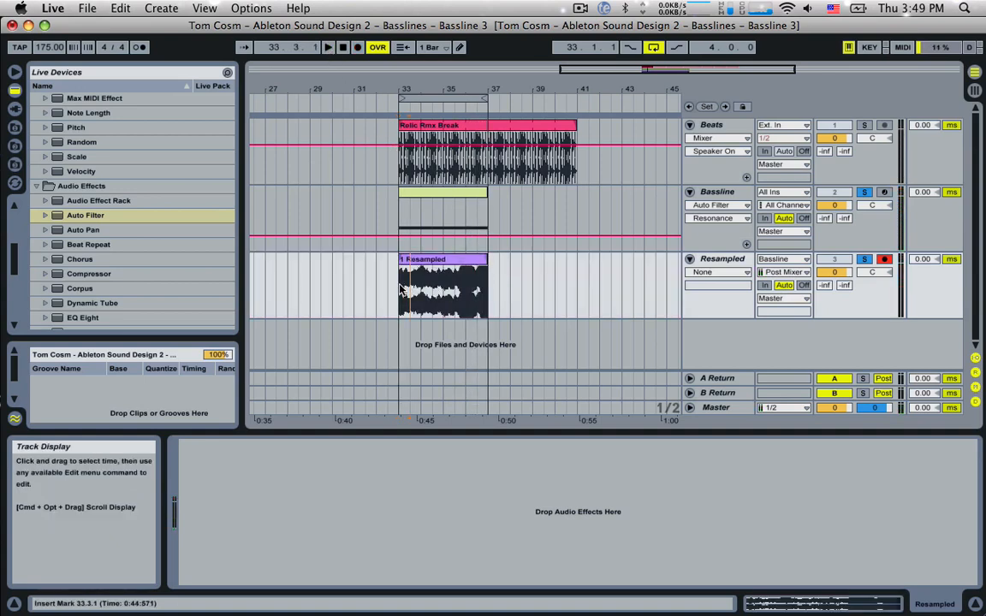
click(399, 290)
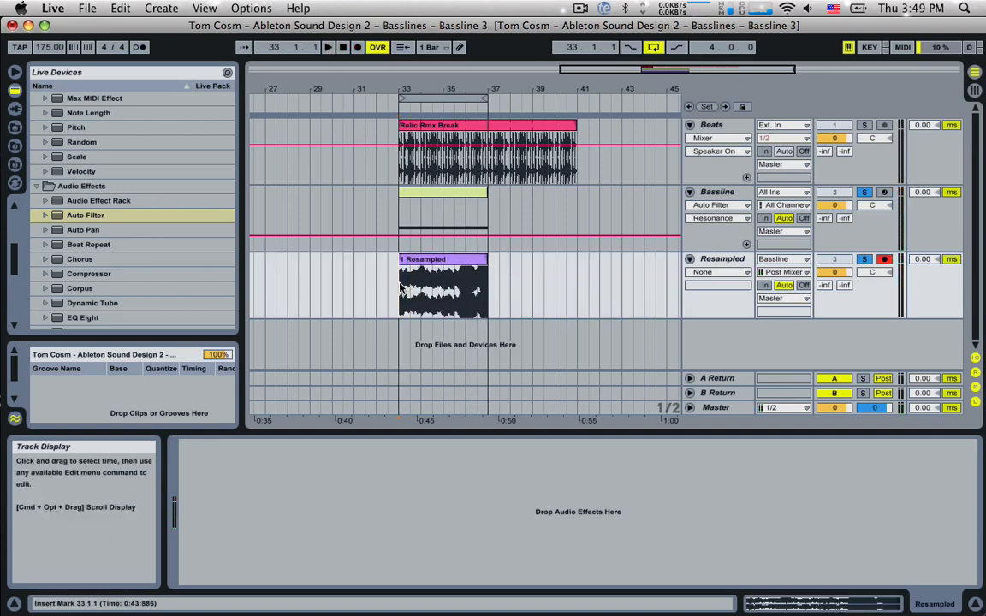
click(466, 282)
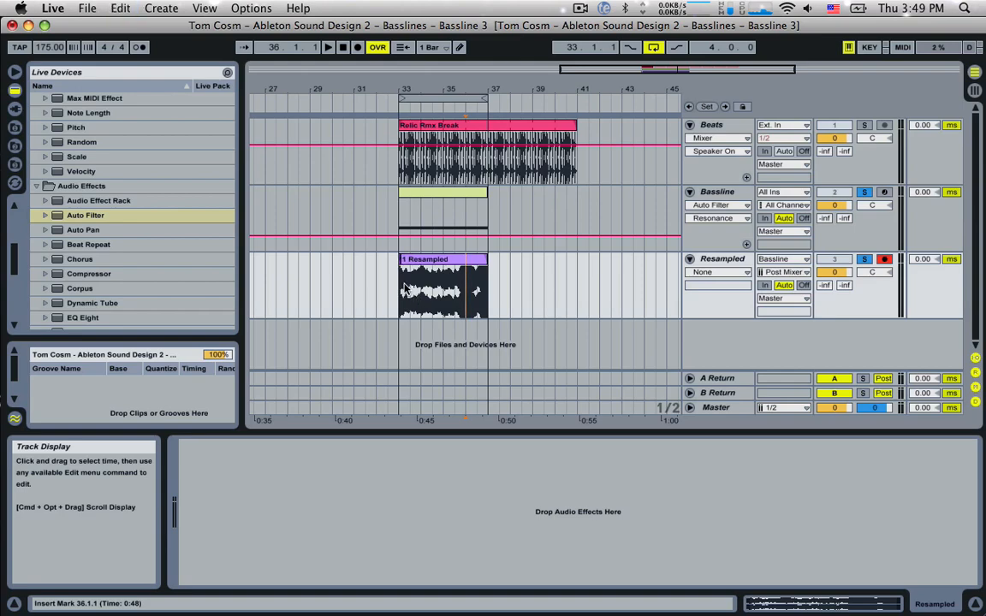
drag(643, 68, 610, 77)
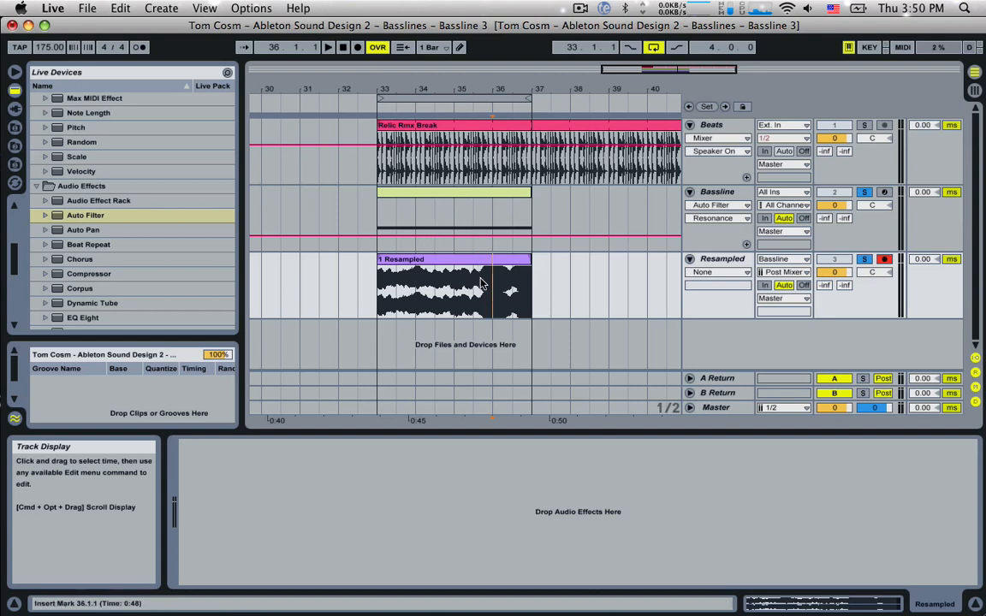
click(432, 260)
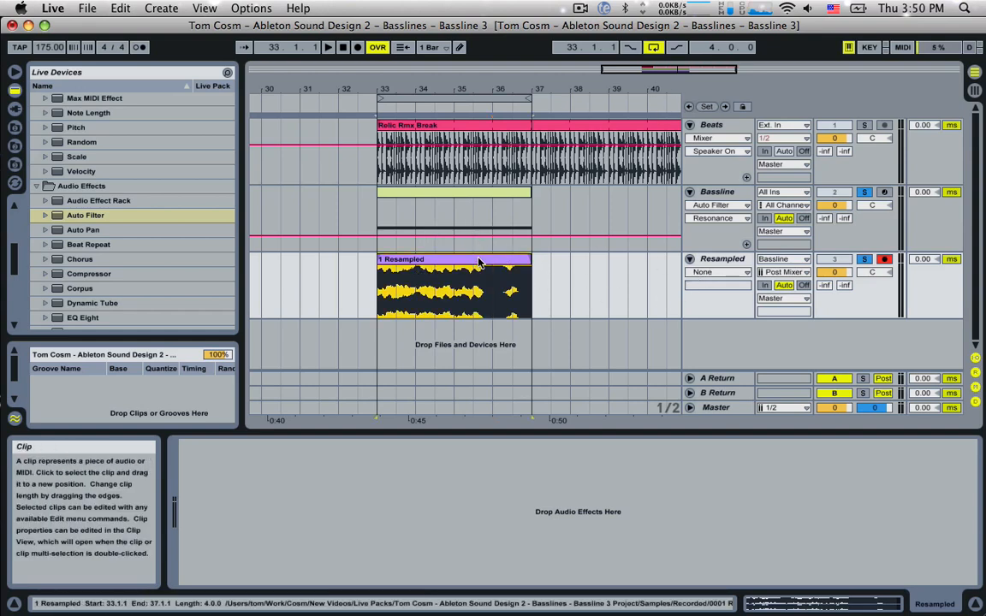
drag(802, 603, 623, 330)
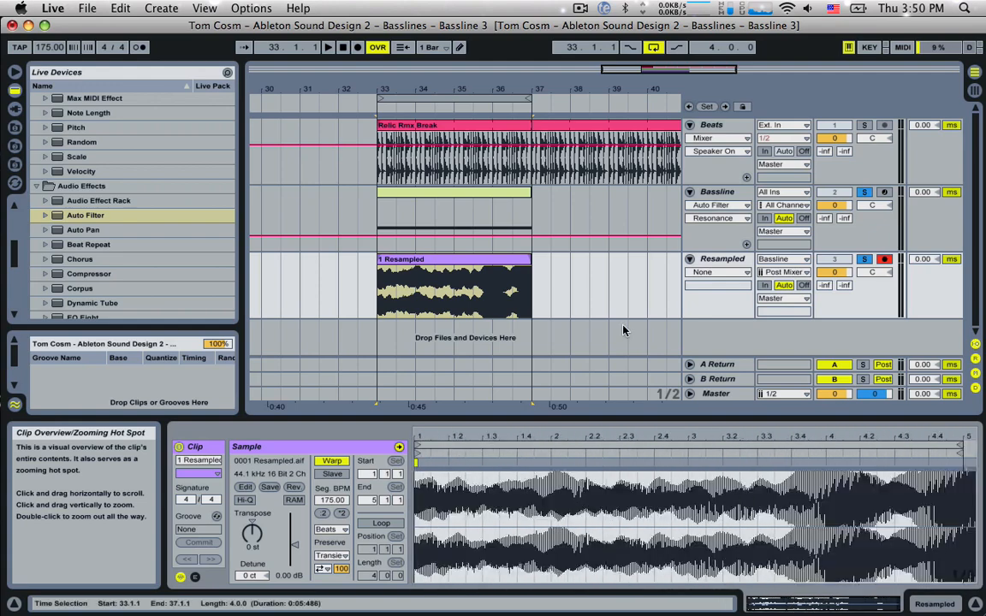
Unsolo the Bassline track and audition the loop with only the Resampled track soloed
click(717, 260)
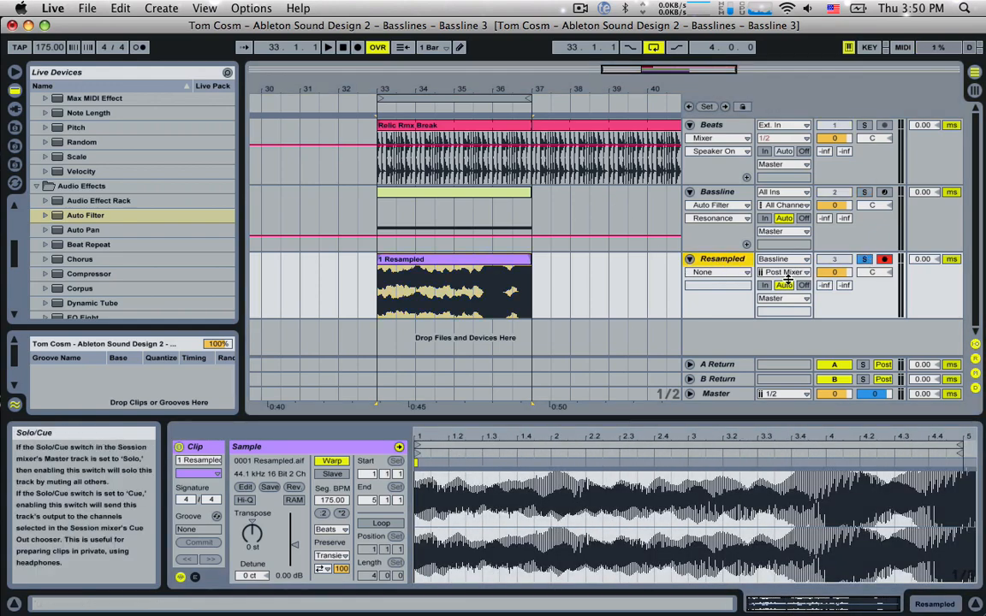
key(space)
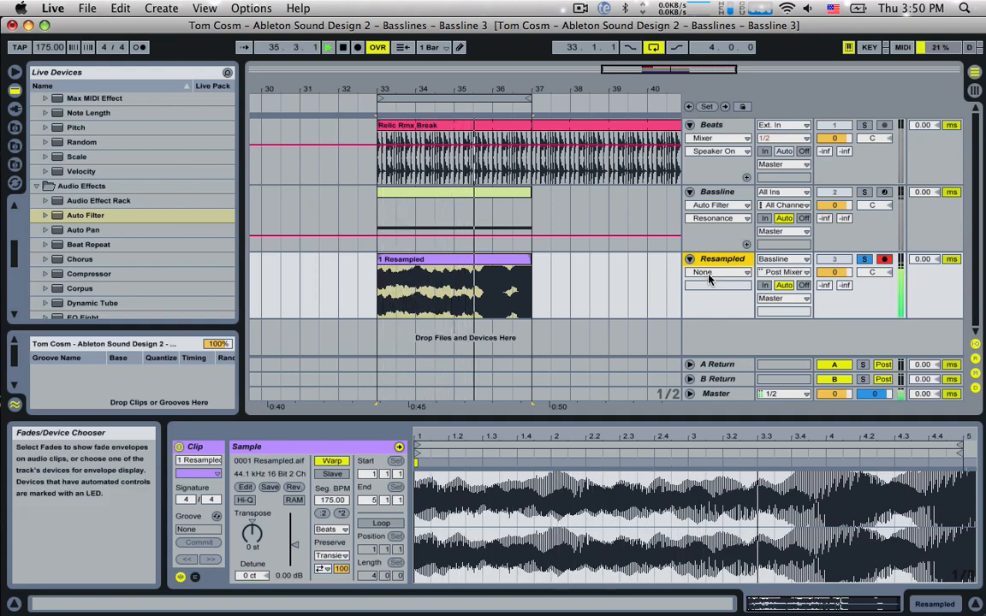
key(space)
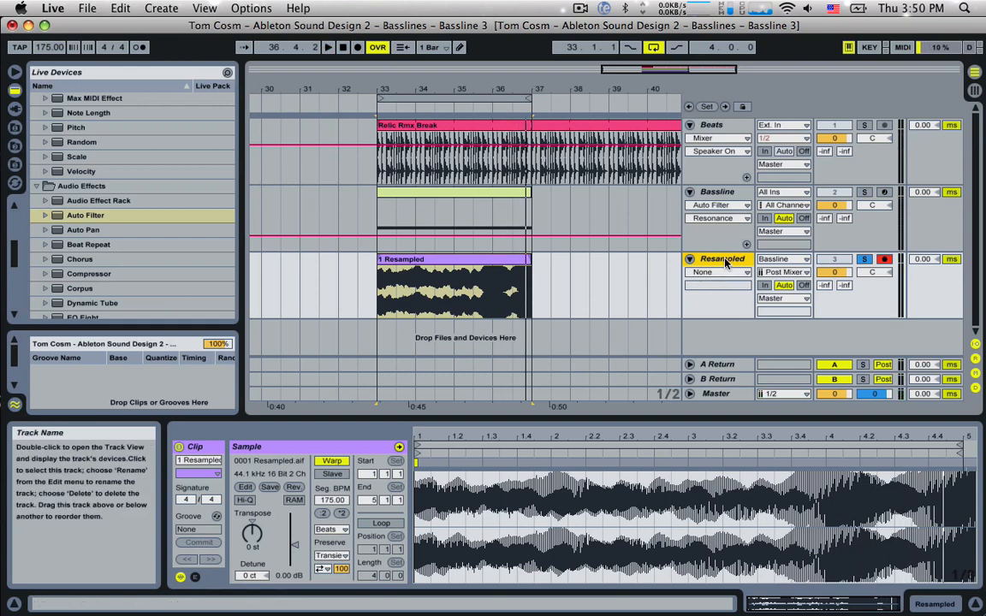
Insert a new MIDI track below the Resampled track and name it Sampled
key(super+shift+t)
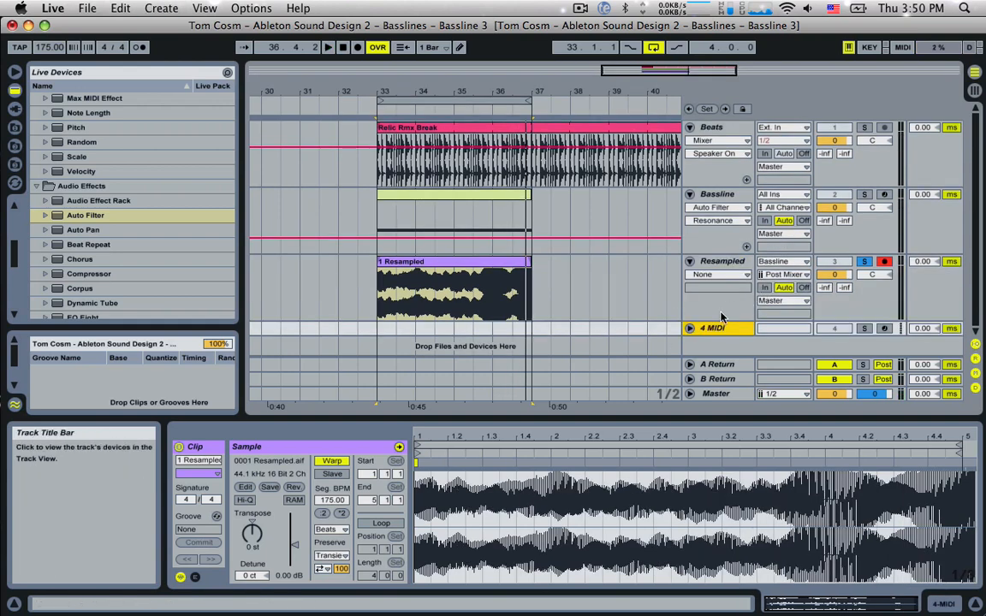
scroll(691, 331, down, 1)
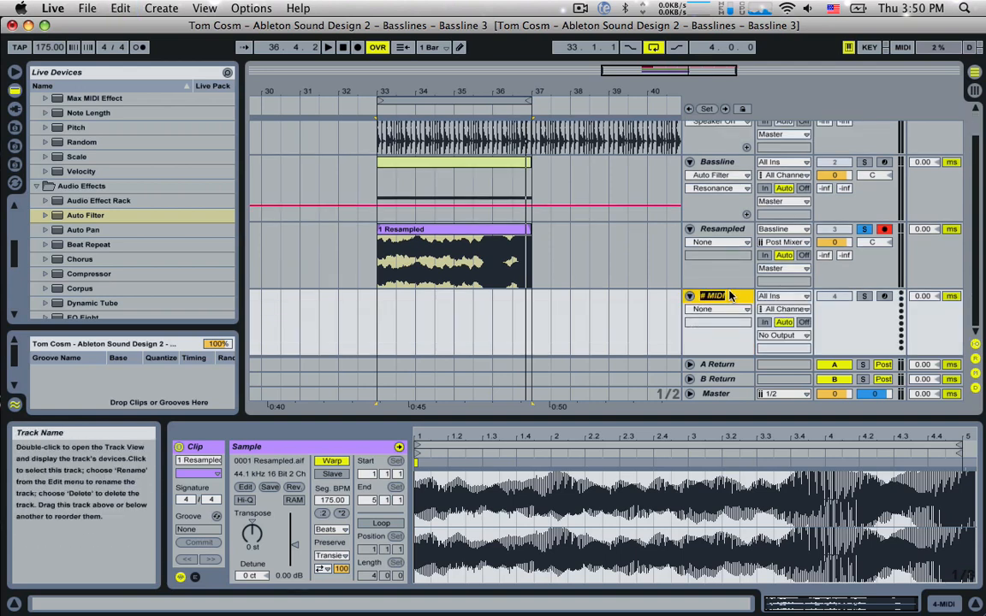
text(Sampled)
key(Return)
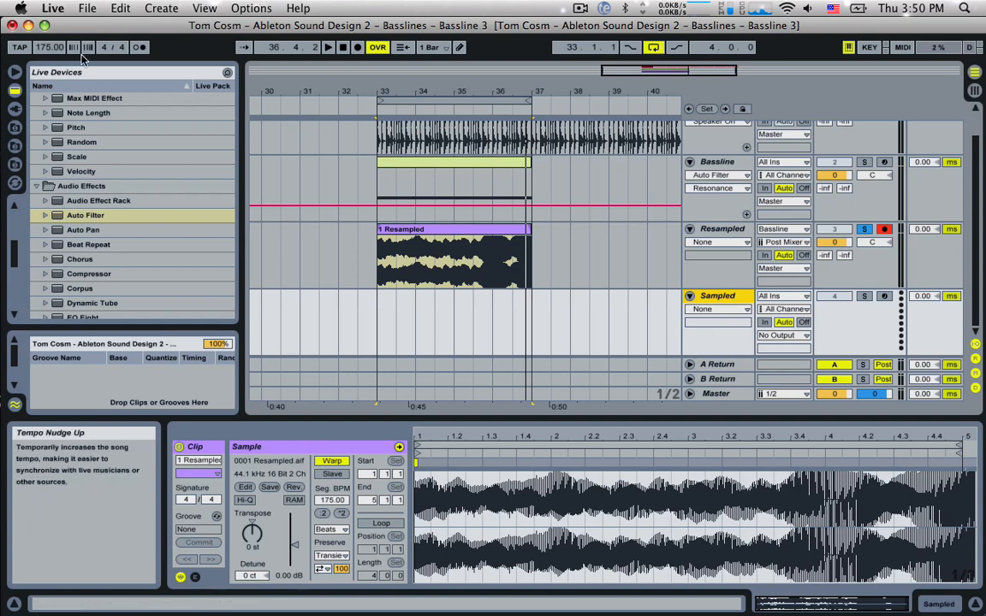
Load an empty Simpler instrument onto the Sampled track
scroll(65, 205, up, 4)
scroll(66, 206, up, 4)
click(418, 229)
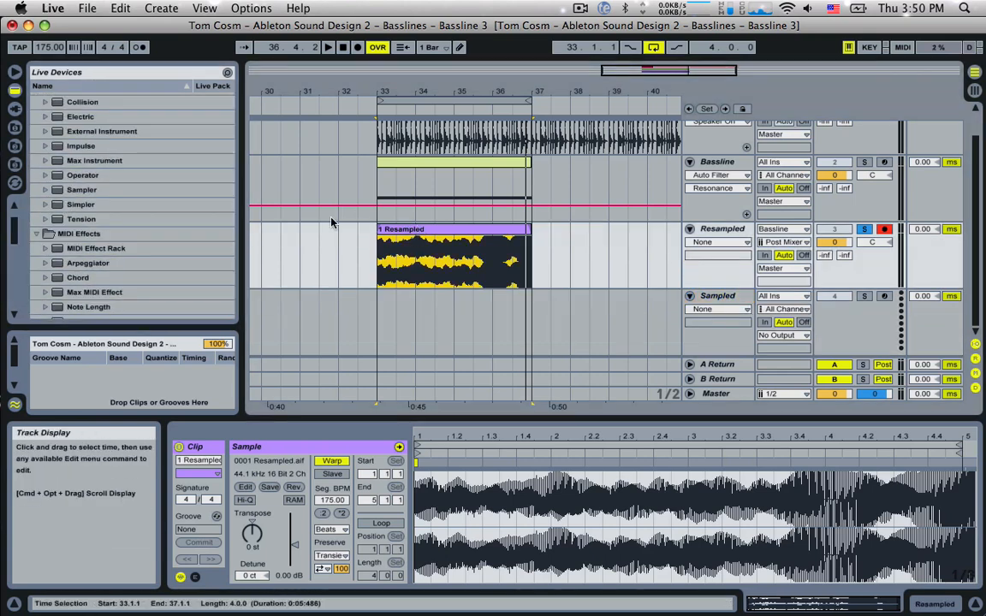
scroll(154, 193, up, 2)
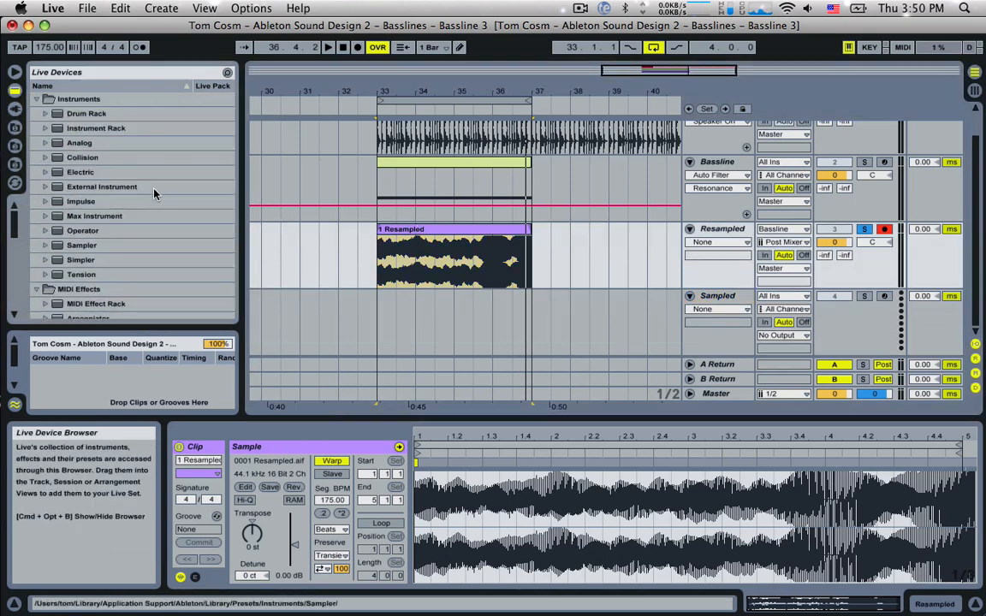
click(81, 261)
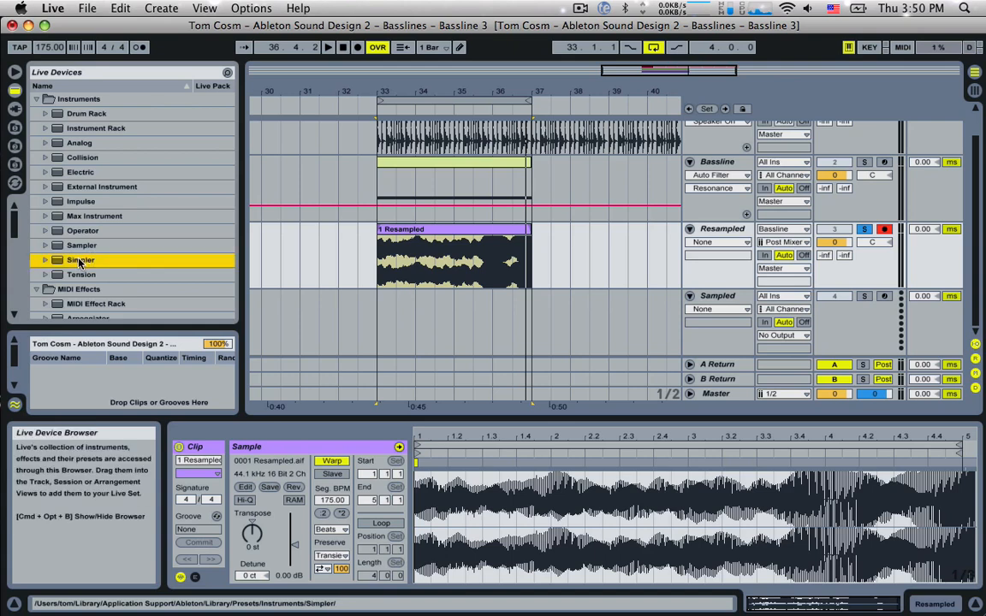
click(719, 296)
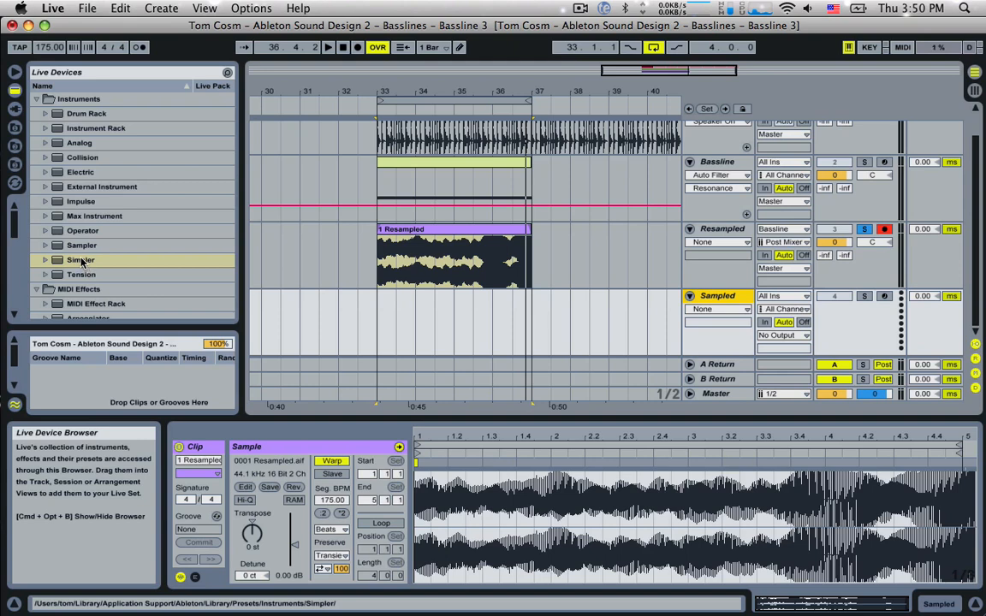
double_click(707, 298)
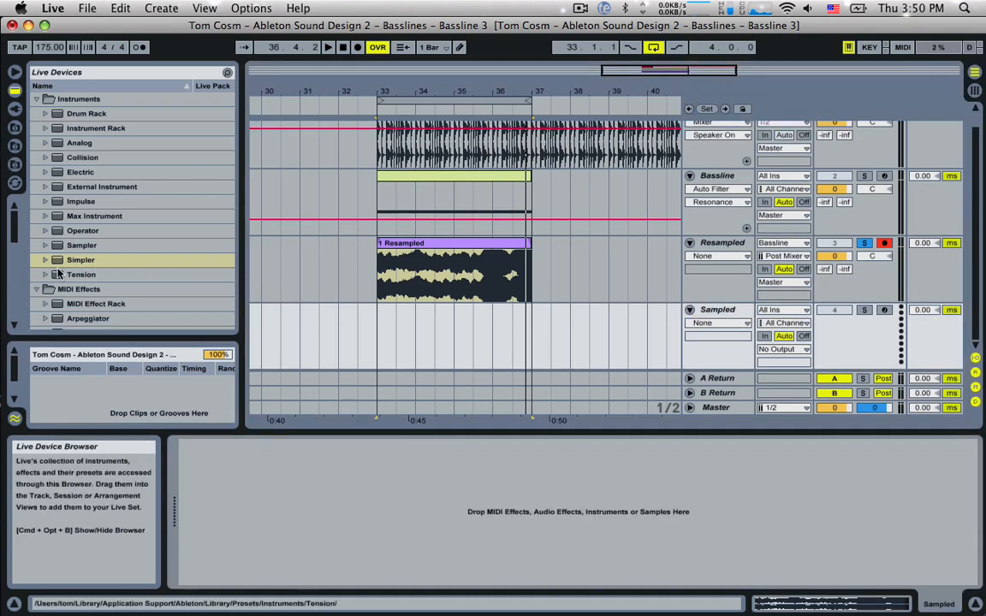
drag(58, 261, 346, 508)
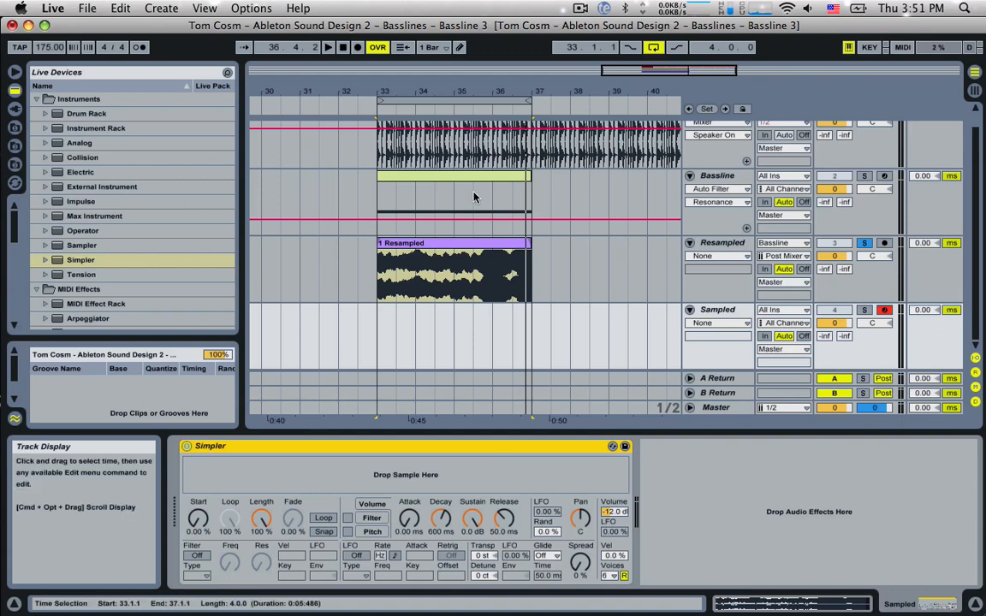
Load the recorded Resampled clip into the Sampled track's Simpler as its sample
click(421, 243)
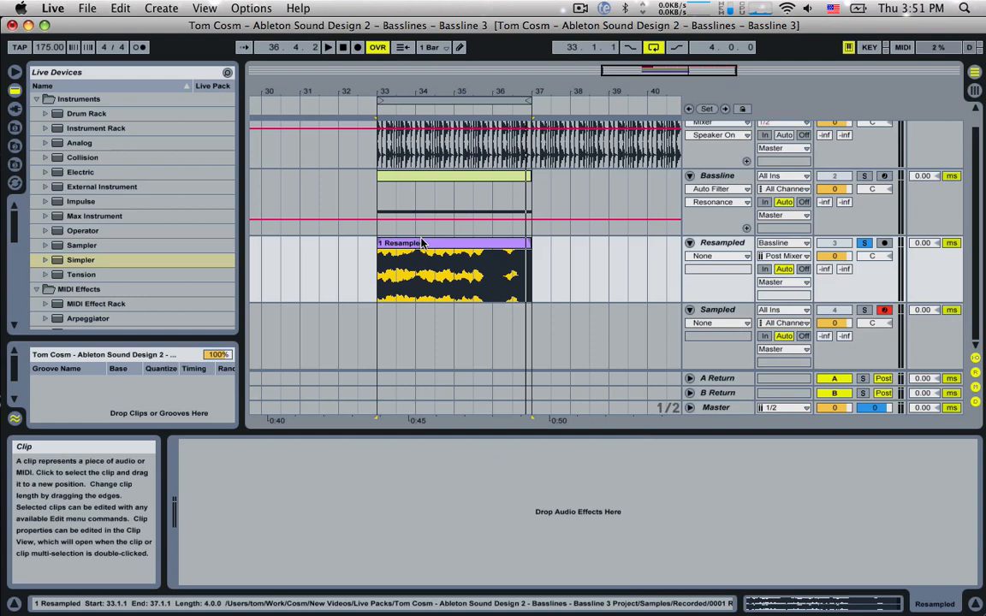
click(715, 313)
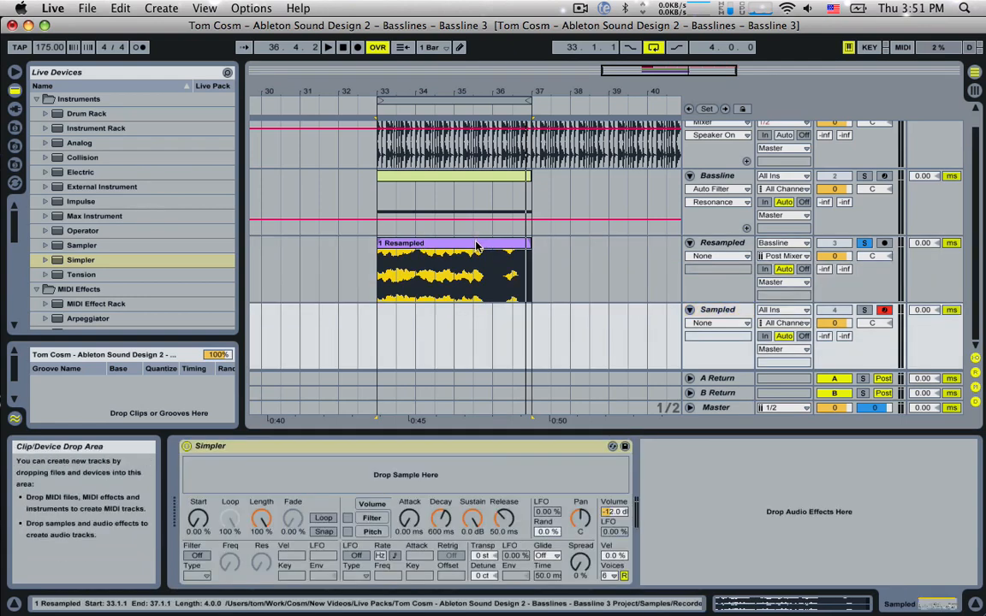
drag(477, 246, 421, 480)
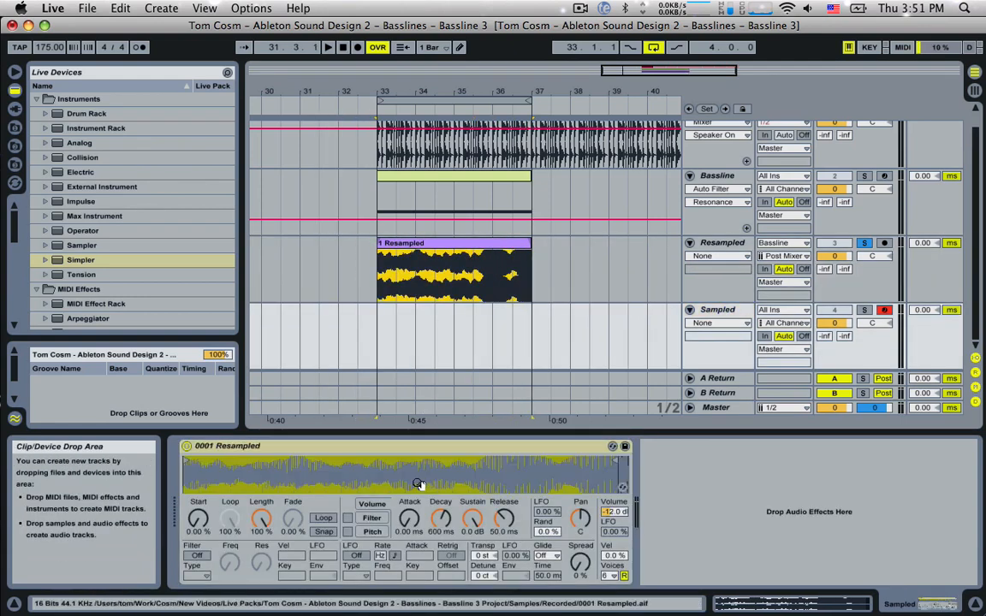
Unsolo the Resampled track and mute the Beats, Bassline and Resampled tracks, leaving Sampled active
click(757, 313)
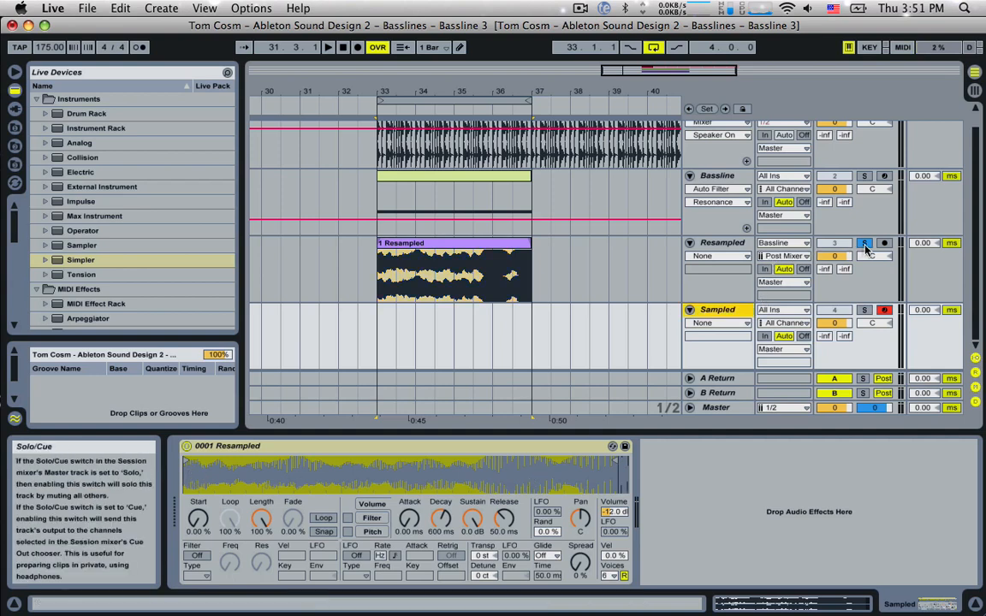
click(865, 246)
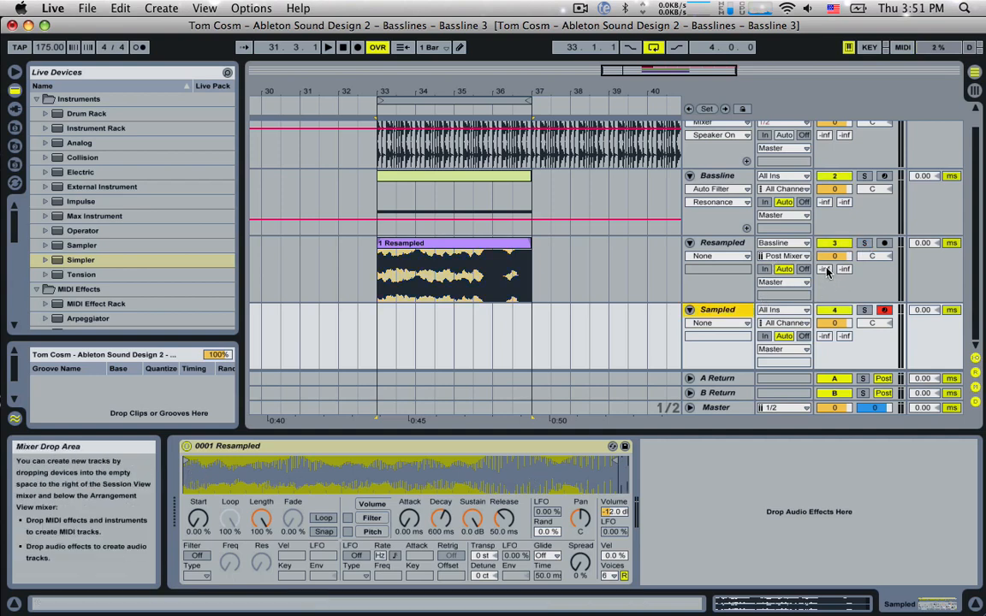
scroll(835, 159, up, 1)
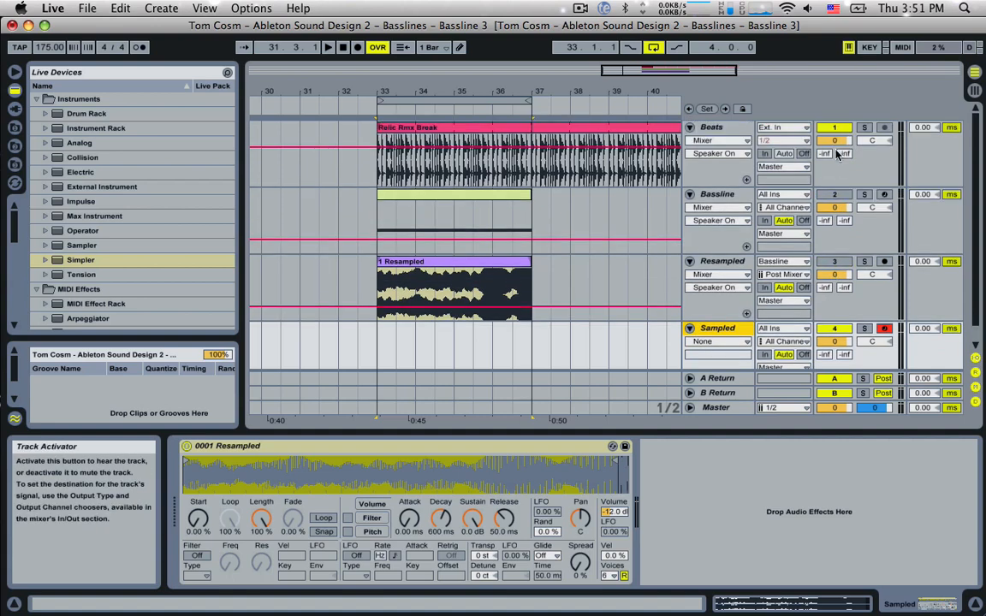
scroll(835, 126, down, 1)
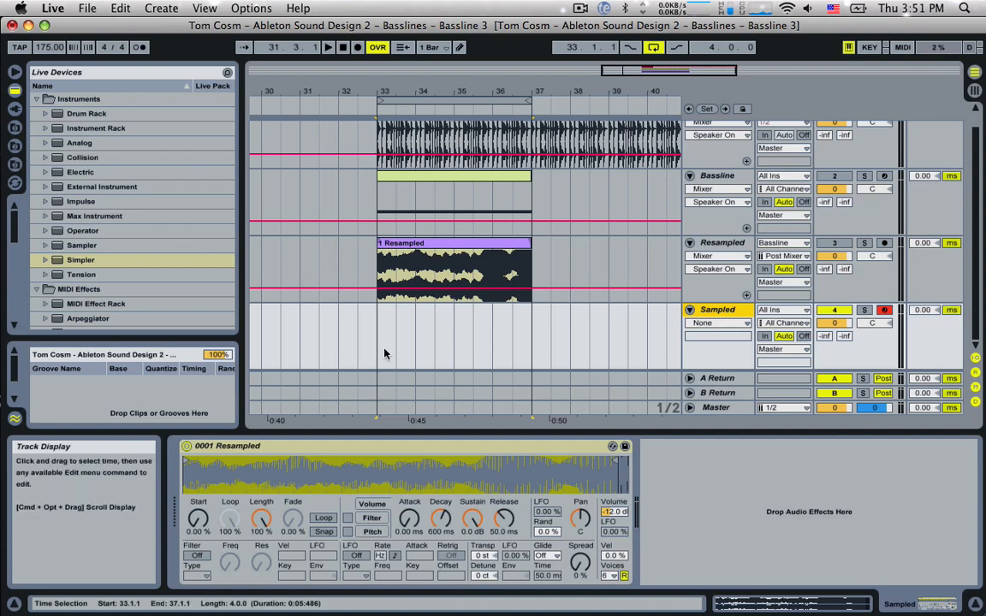
Insert an empty MIDI clip from bar 33 to 37 on the Sampled track and open it for note editing
drag(374, 347, 523, 349)
key(shift+super+m)
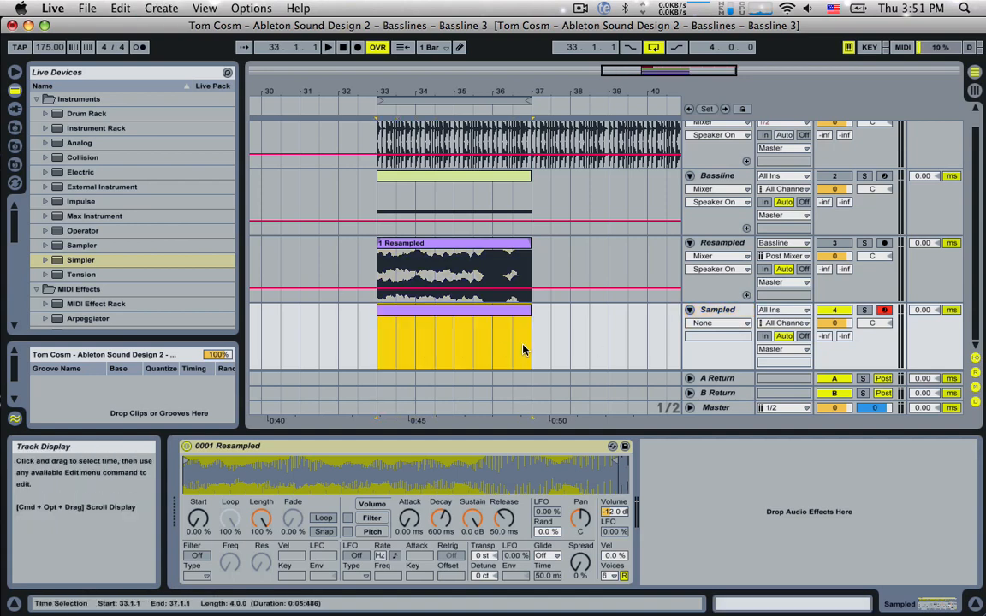
double_click(459, 310)
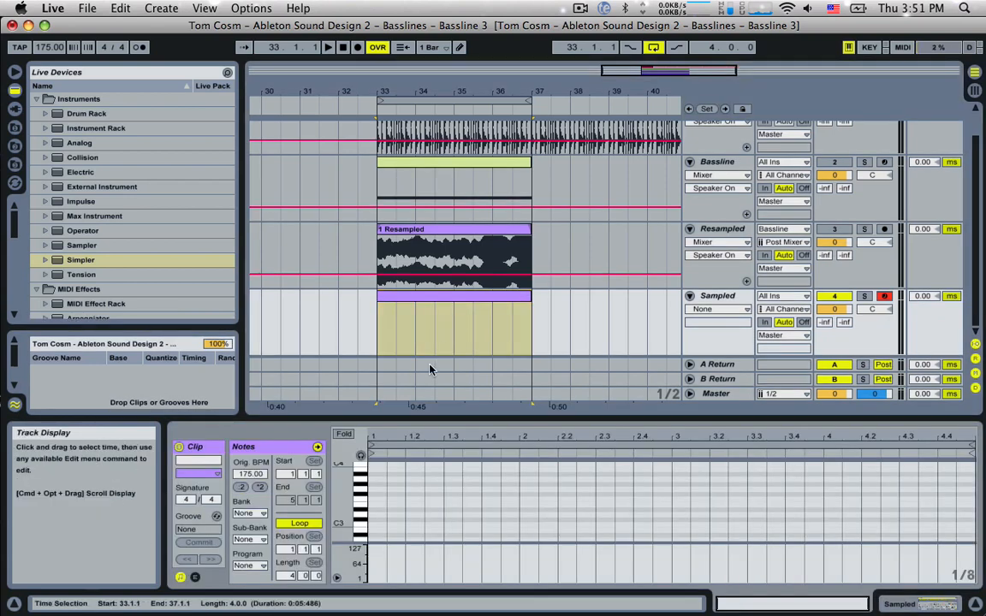
Draw a C3 note from the clip's start to 4.4.1 and raise its velocity to 97
double_click(375, 523)
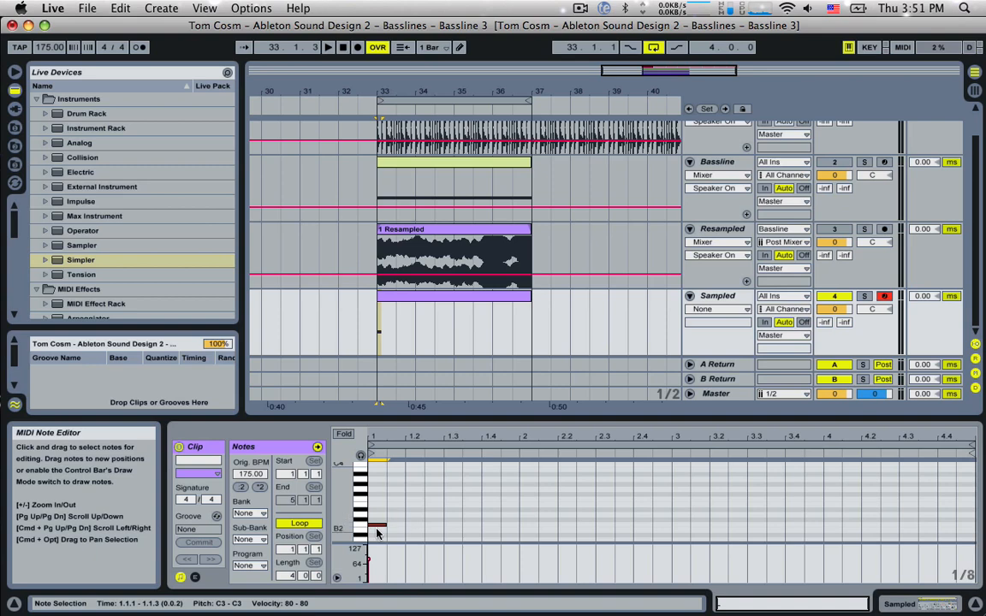
drag(386, 524, 936, 507)
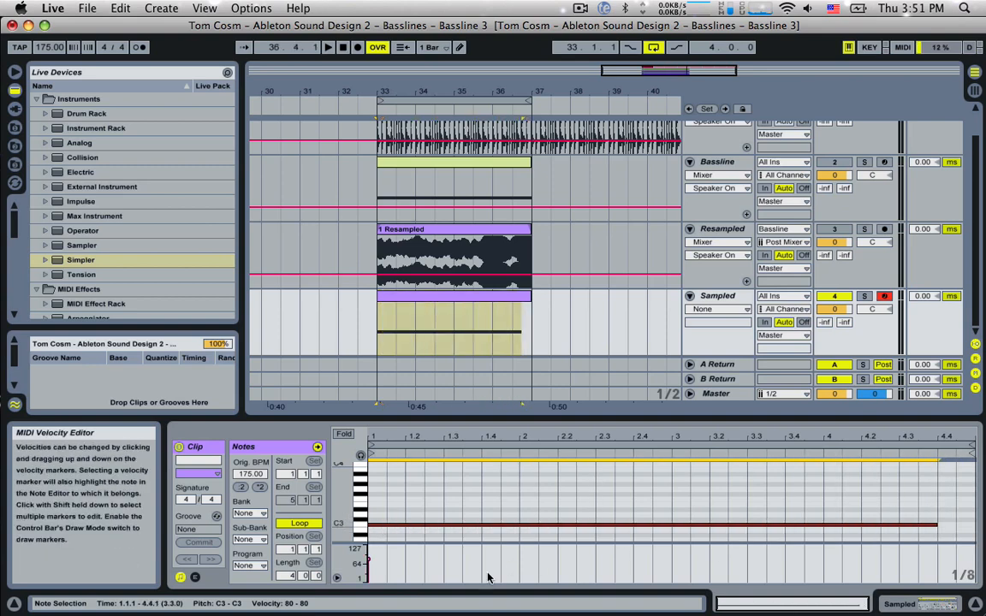
drag(369, 562, 369, 557)
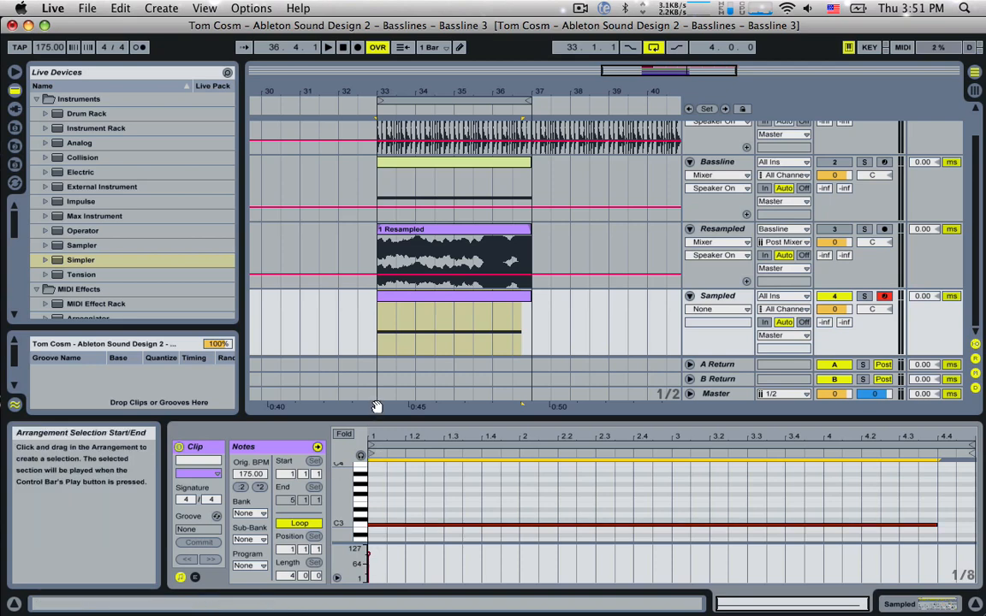
Audition the sustained C3 note from bar 33, and display the Sampled track's Simpler
click(378, 326)
key(space)
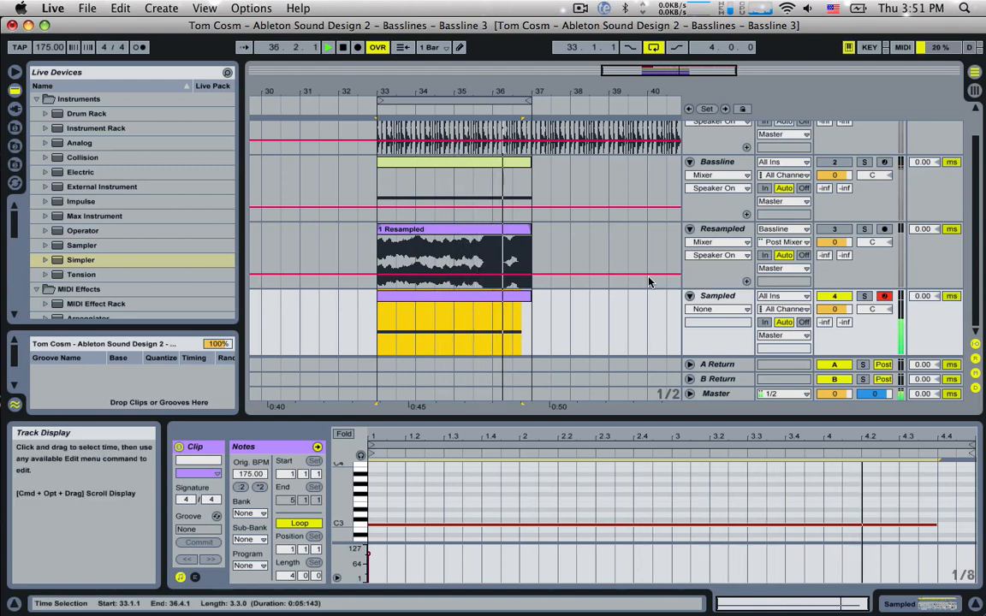
key(space)
double_click(728, 298)
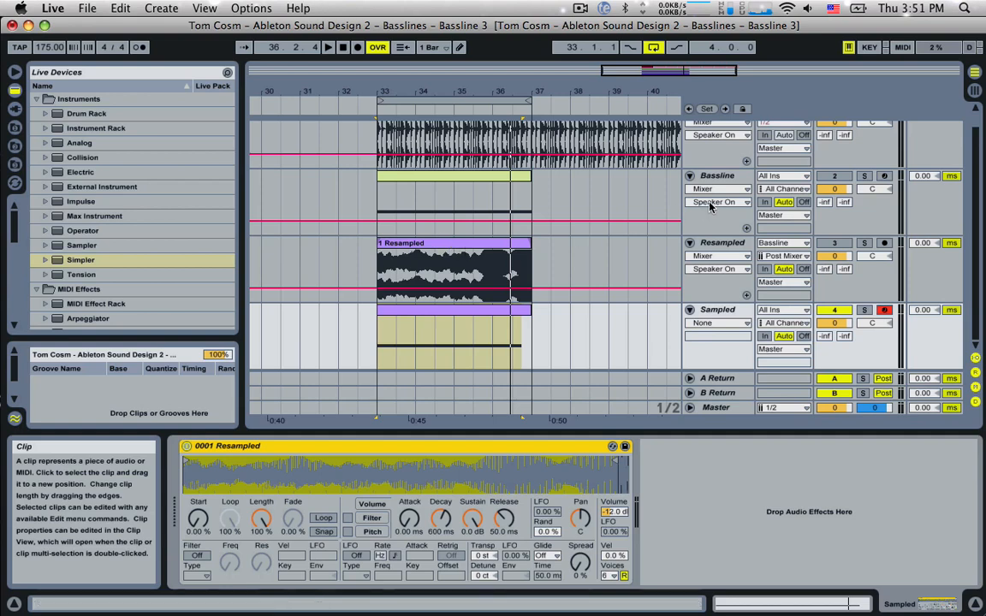
Shorten the C3 note in the Sampled clip to one bar, ending at 2.1.1
click(498, 321)
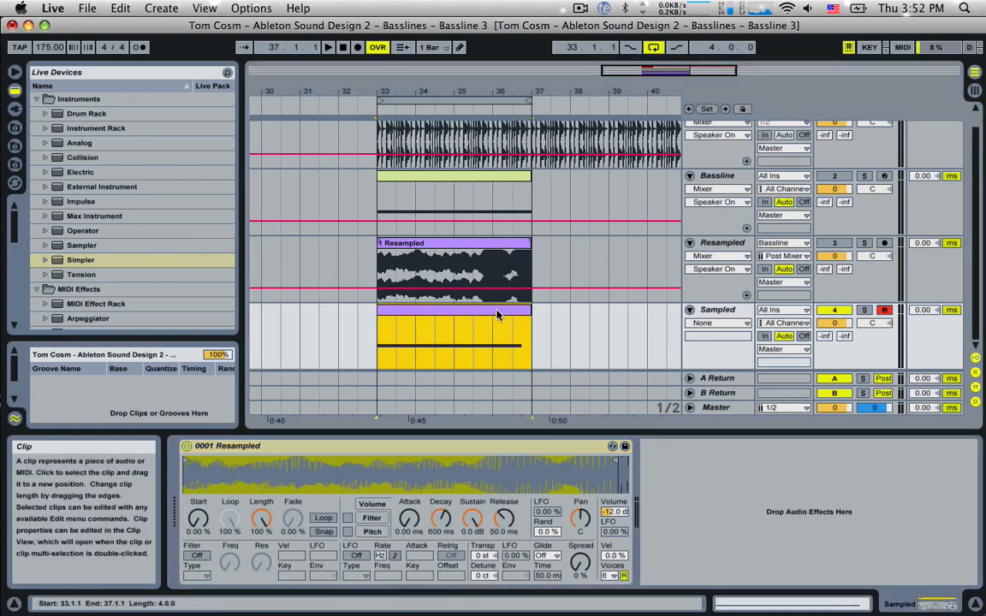
double_click(498, 321)
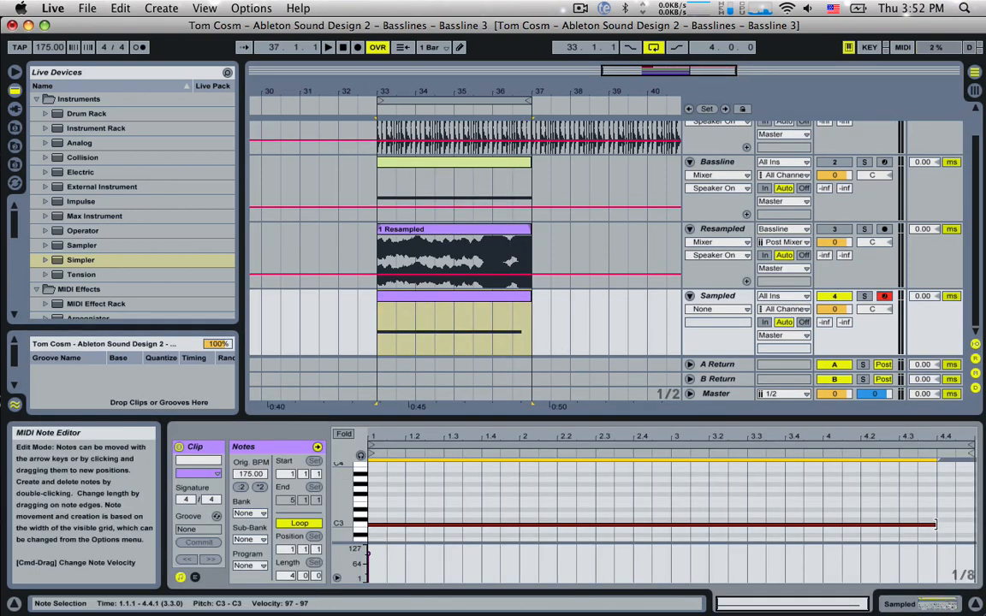
drag(934, 529, 508, 528)
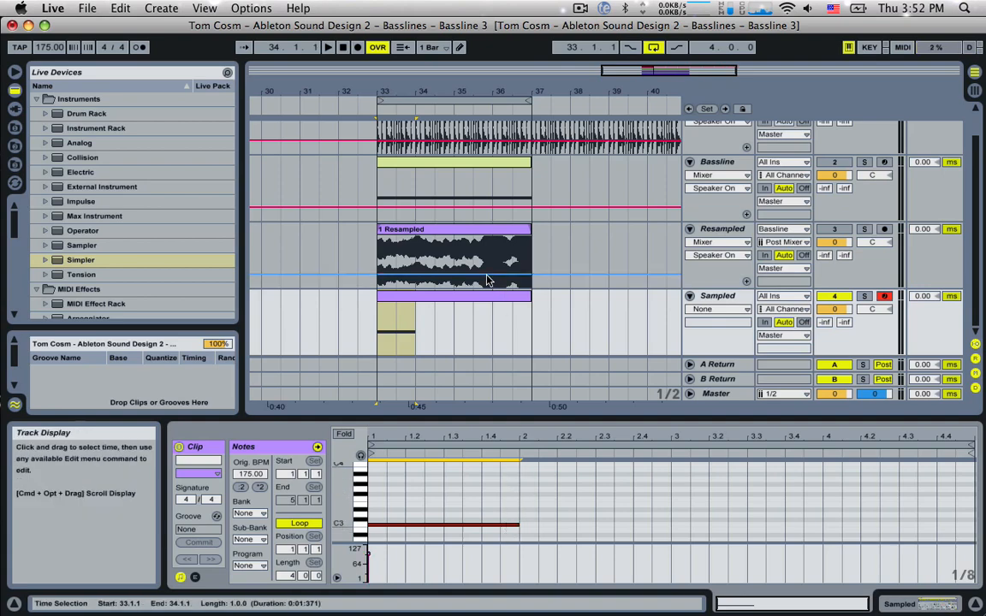
Examine the Bassline track's synth and Auto Filter, and audition the Sampled clip with its one-bar C3 note
double_click(721, 159)
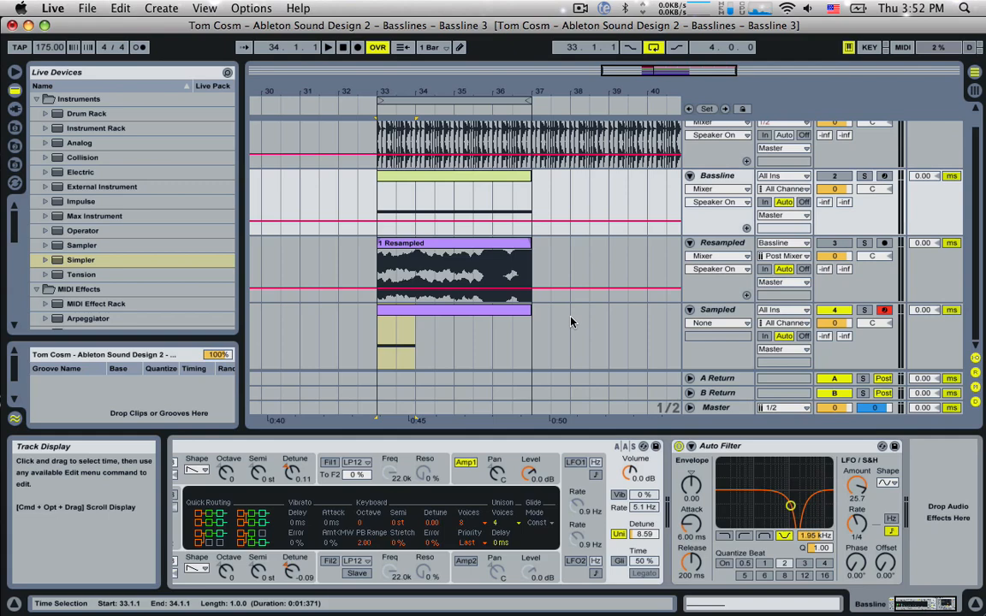
click(492, 309)
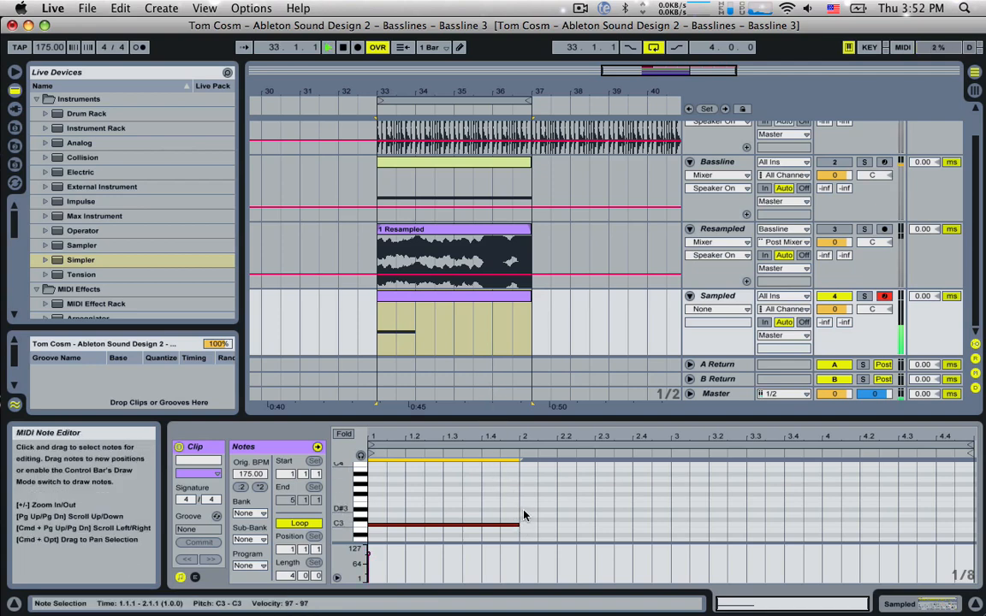
key(space)
Add a one-bar C4 note from 2.1.1 to 3.1.1 directly after the C3 note
scroll(526, 512, up, 3)
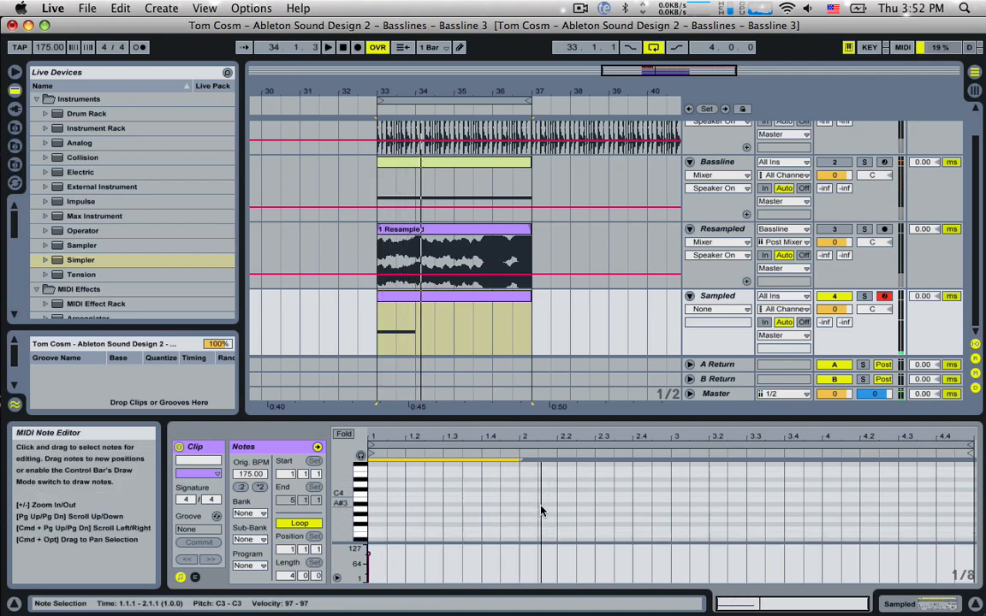
double_click(526, 495)
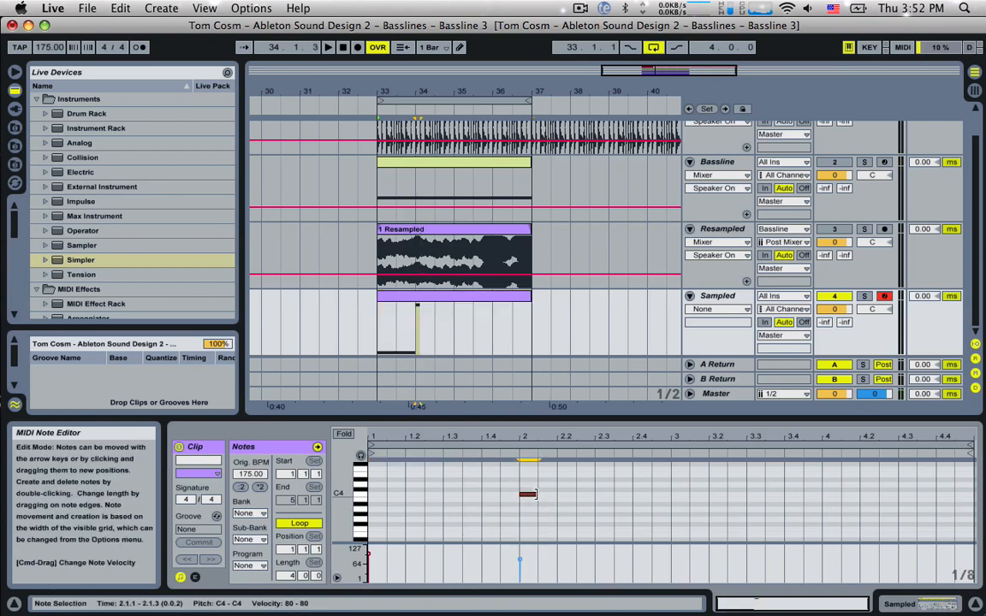
drag(534, 495, 664, 497)
scroll(664, 497, down, 1)
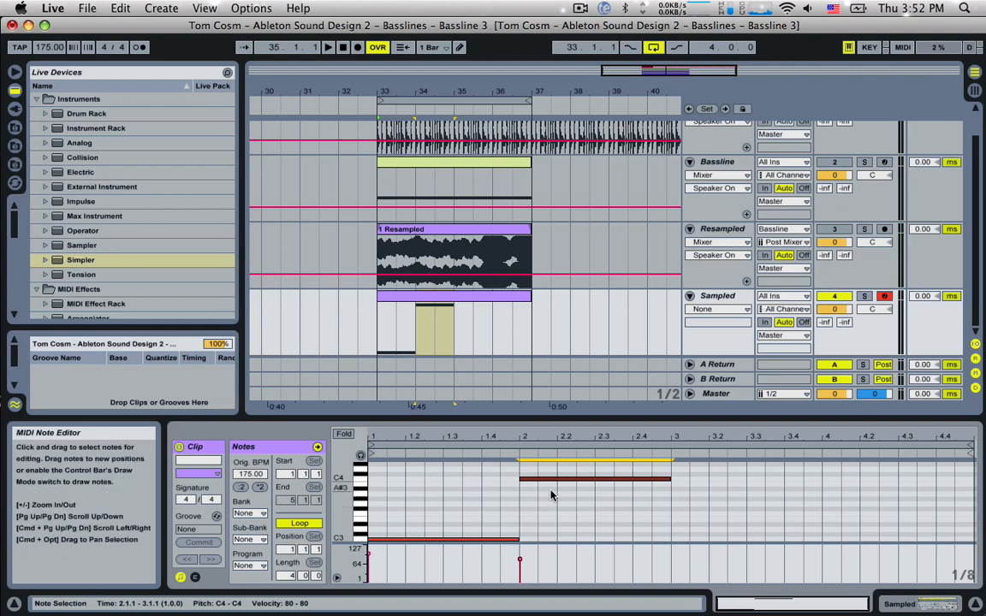
Audition the two-note sequence and move the second note down to G3
key(space)
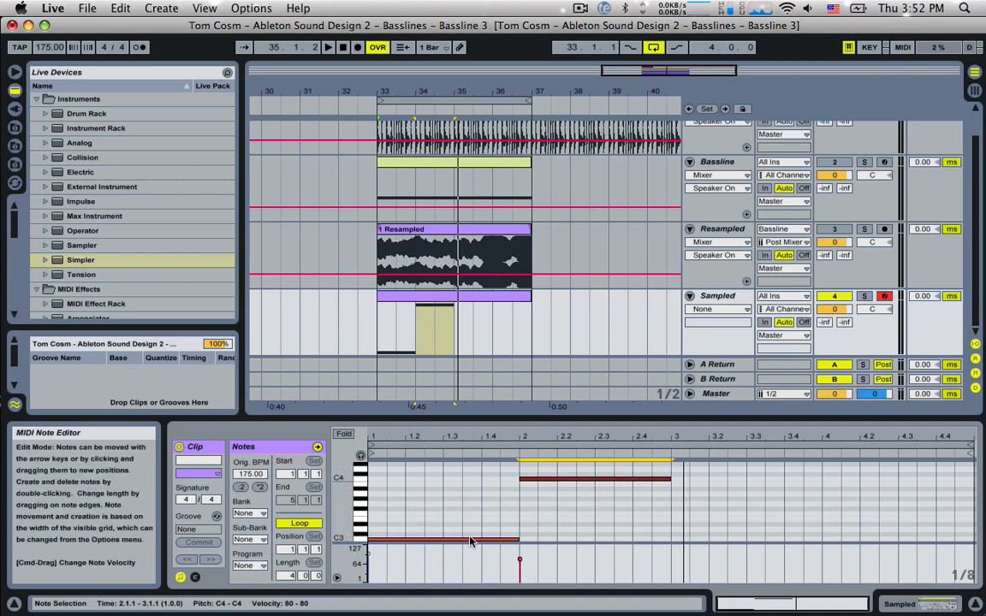
key(space)
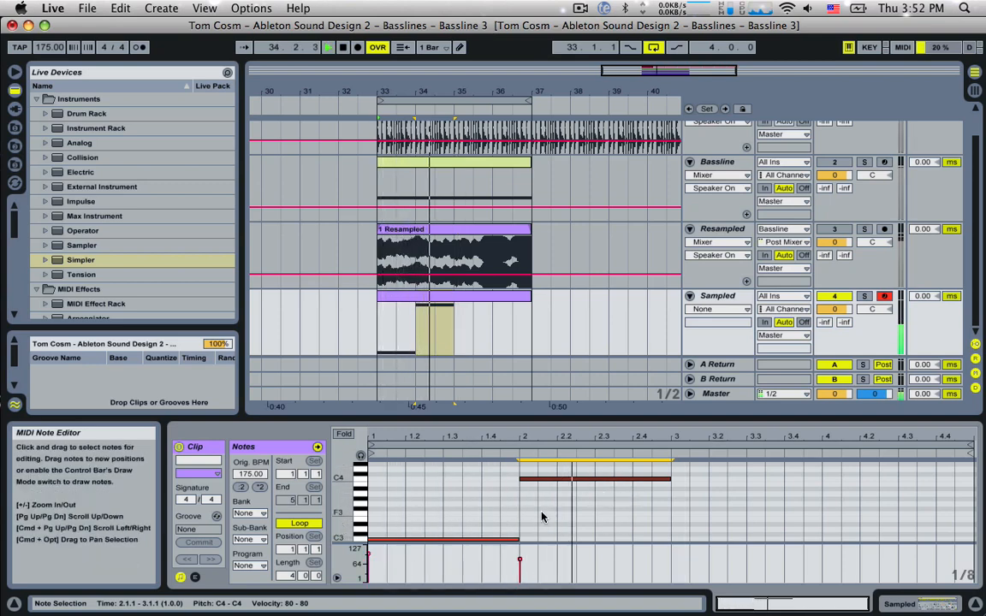
key(space)
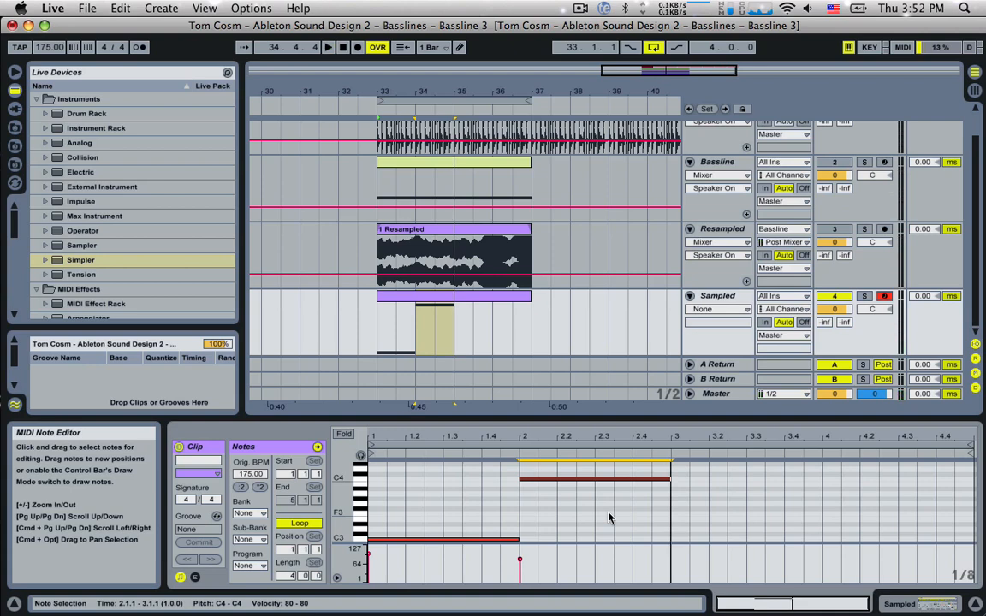
drag(541, 480, 545, 504)
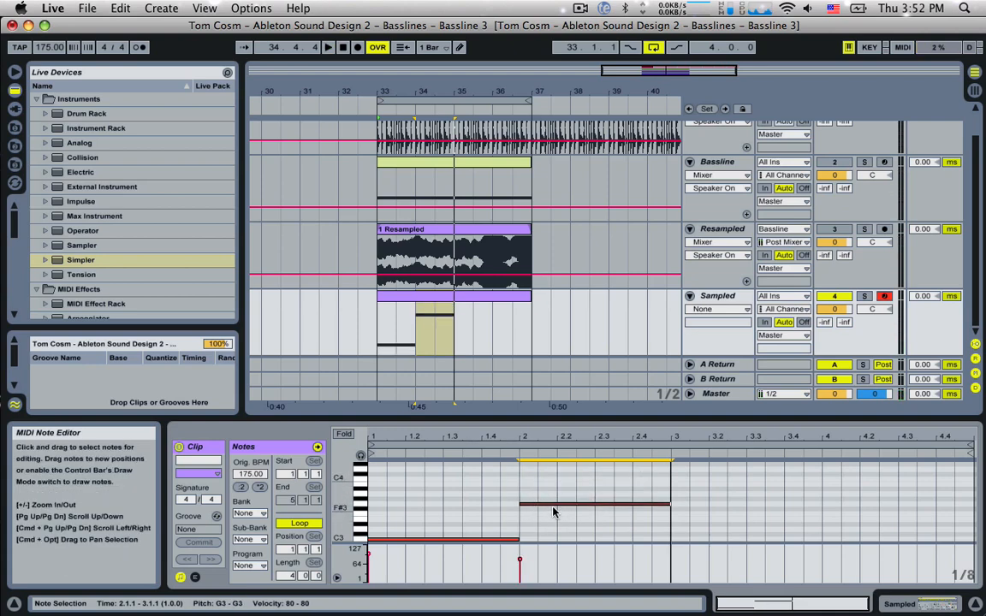
Audition the C3-to-G3 note sequence in the Sampled clip
key(space)
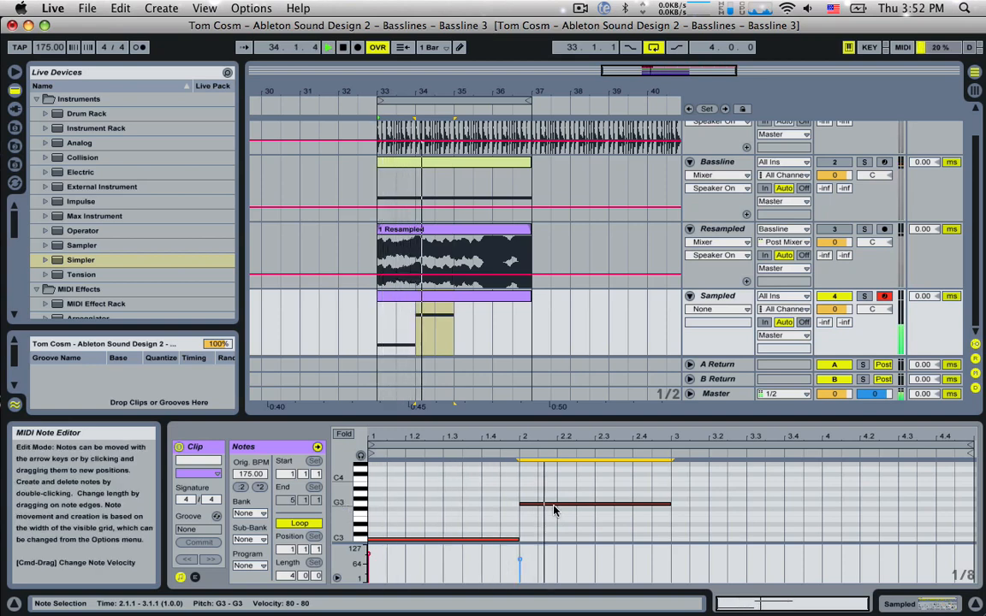
key(space)
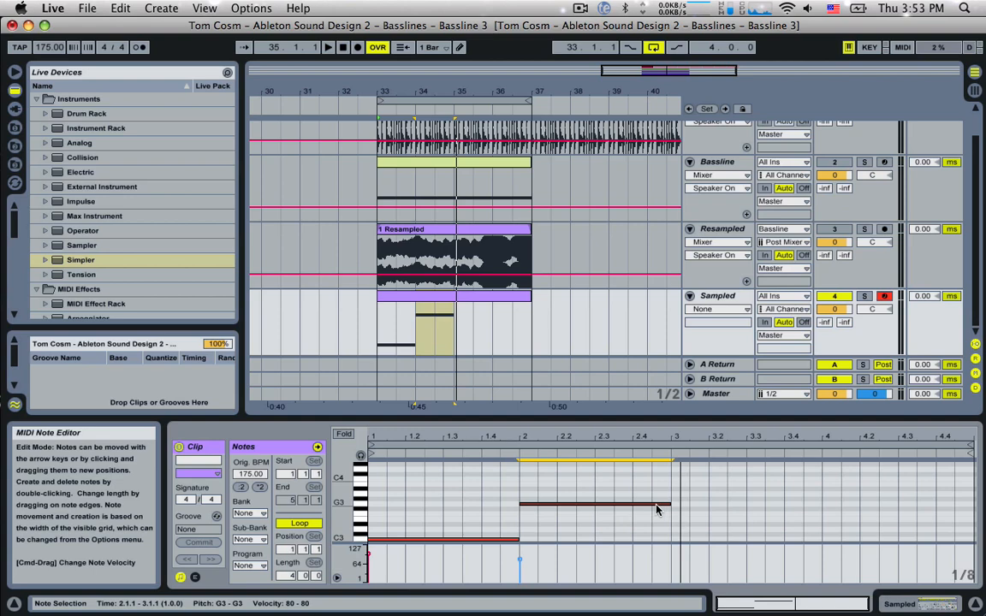
scroll(621, 505, down, 1)
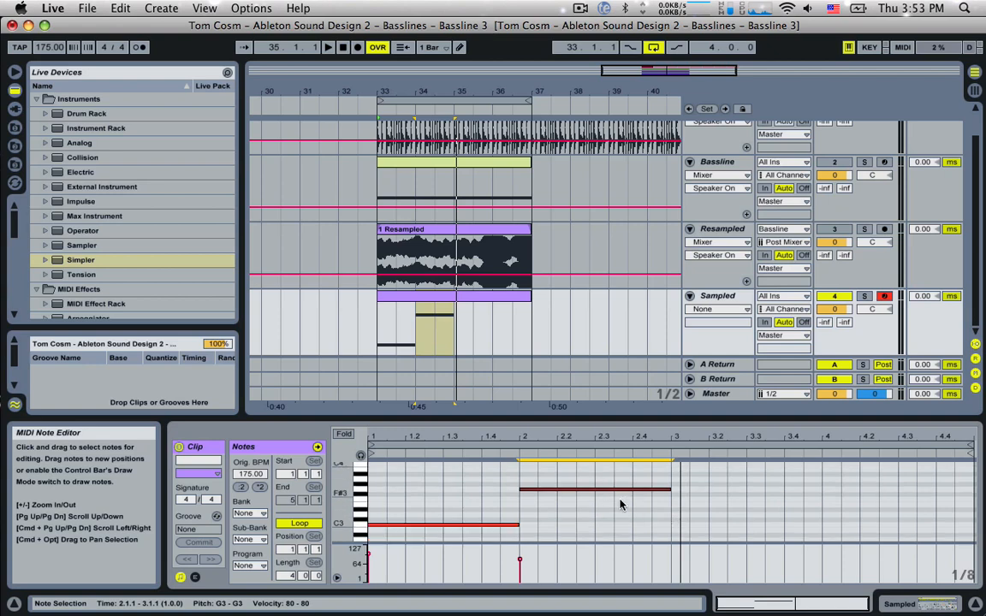
Shorten the opening C3 note to end at 1.3.3 and add short C3 notes at 1.3.3, 1.4.1 and 1.4.3
key(space)
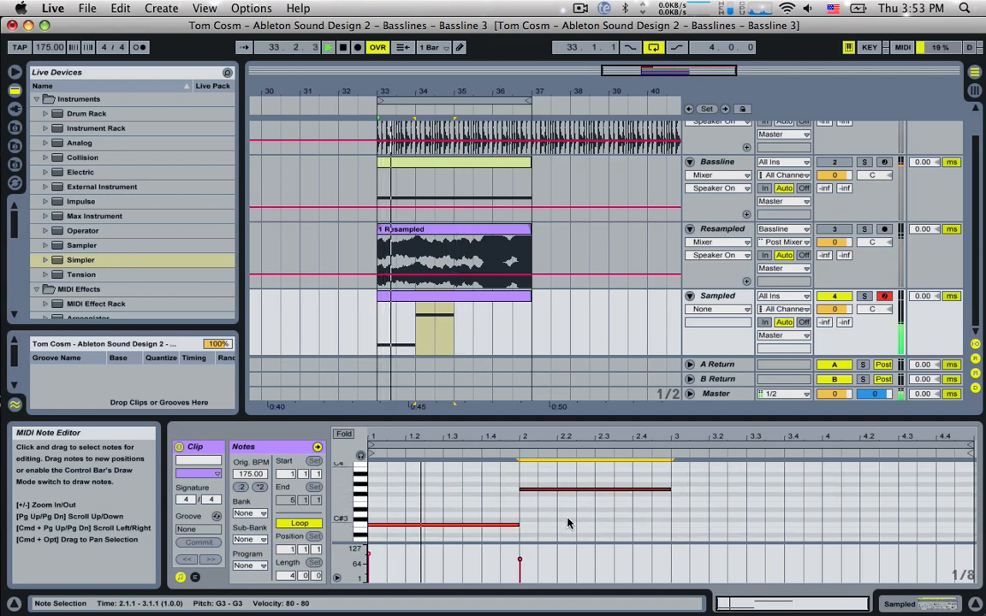
drag(517, 525, 473, 526)
double_click(473, 527)
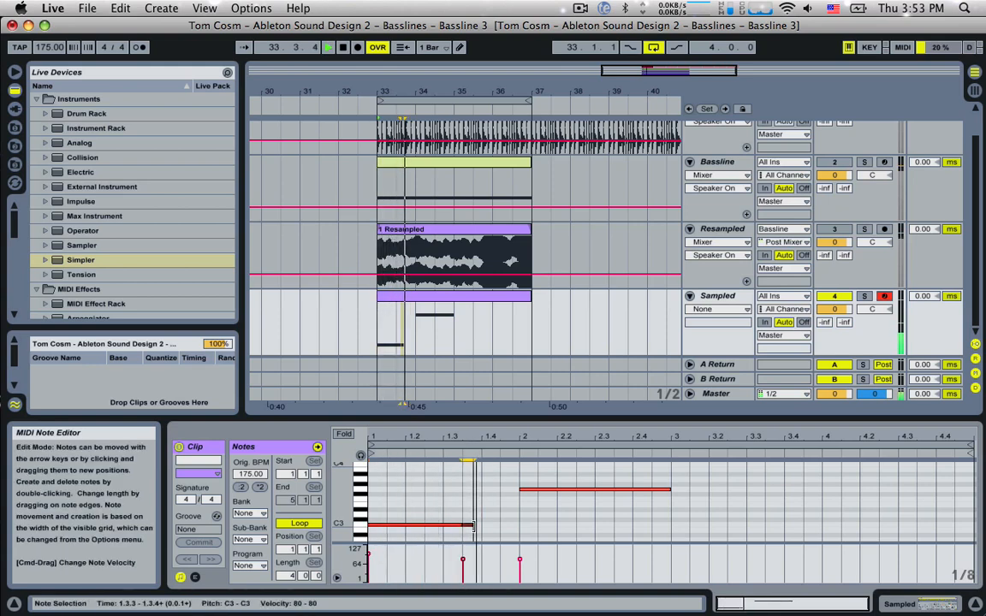
double_click(503, 526)
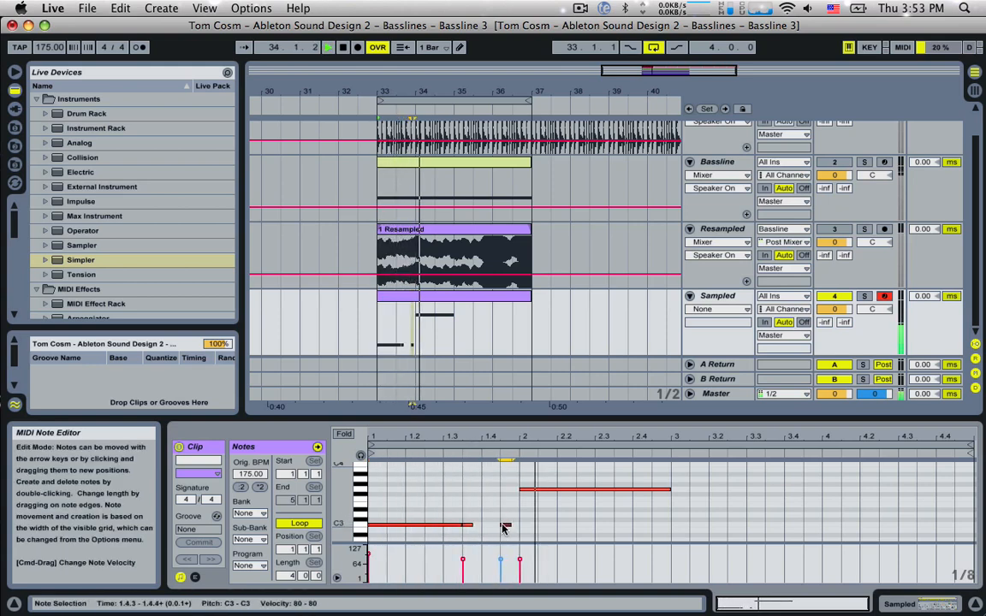
double_click(486, 525)
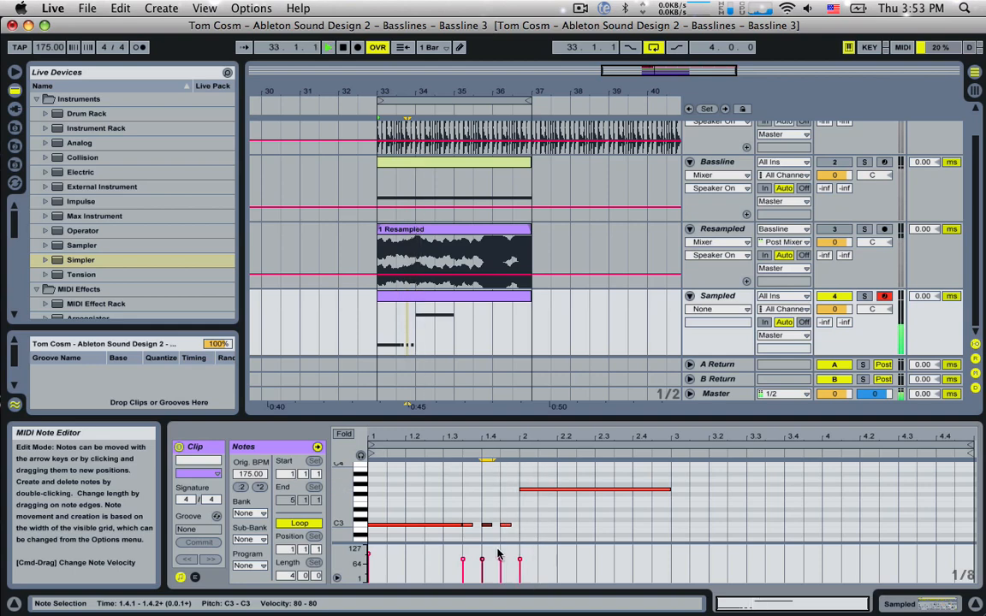
Add a very short C3 note at 1.4.2 between the two stabs on beat four and play the clip
key(space)
drag(730, 602, 728, 614)
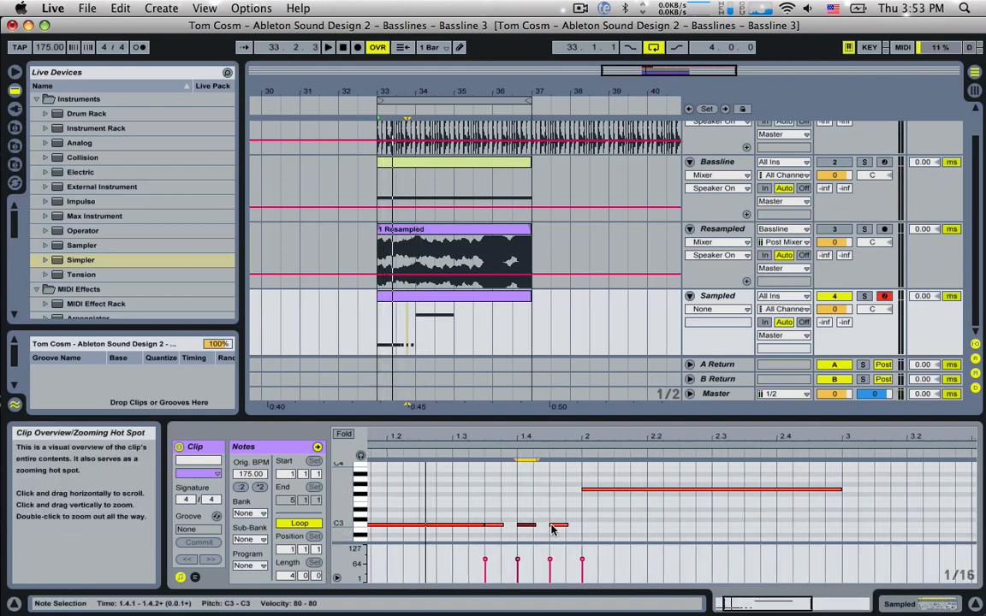
double_click(536, 525)
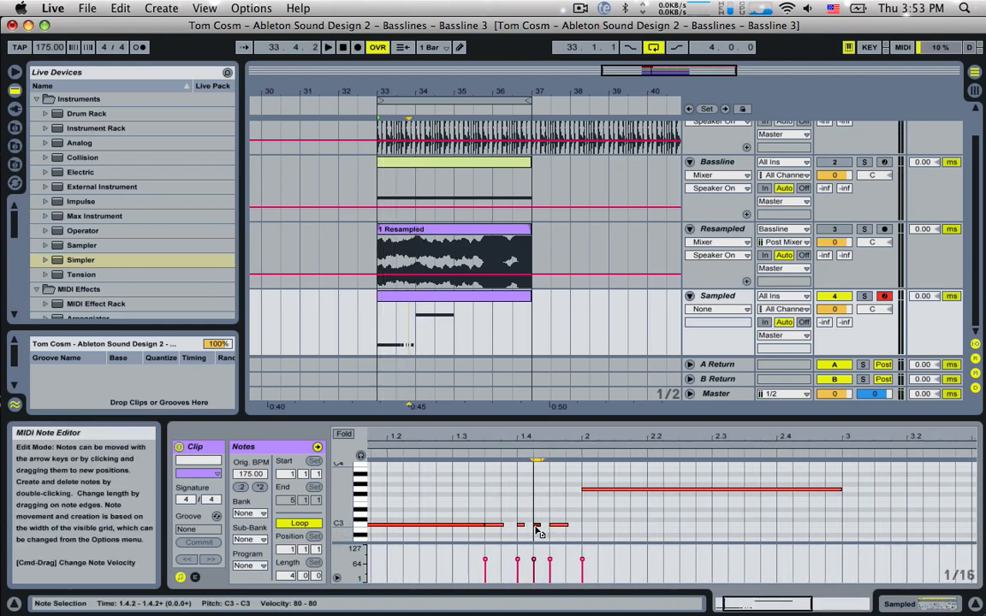
key(space)
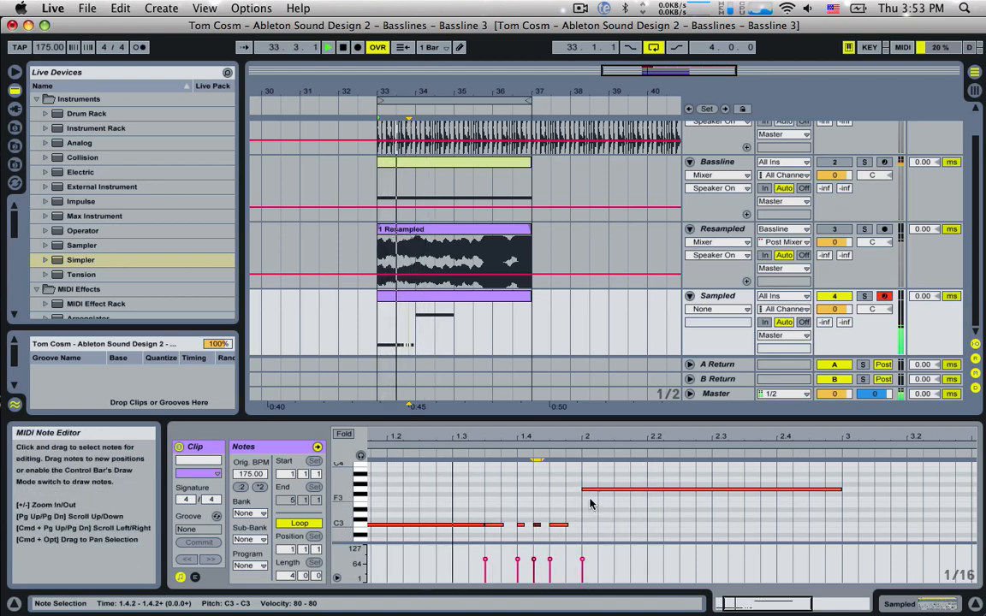
Shorten the G3 note to end at 2.3.1 and add a D#3 note from 2.3.1 to 3.1.1
scroll(697, 522, up, 1)
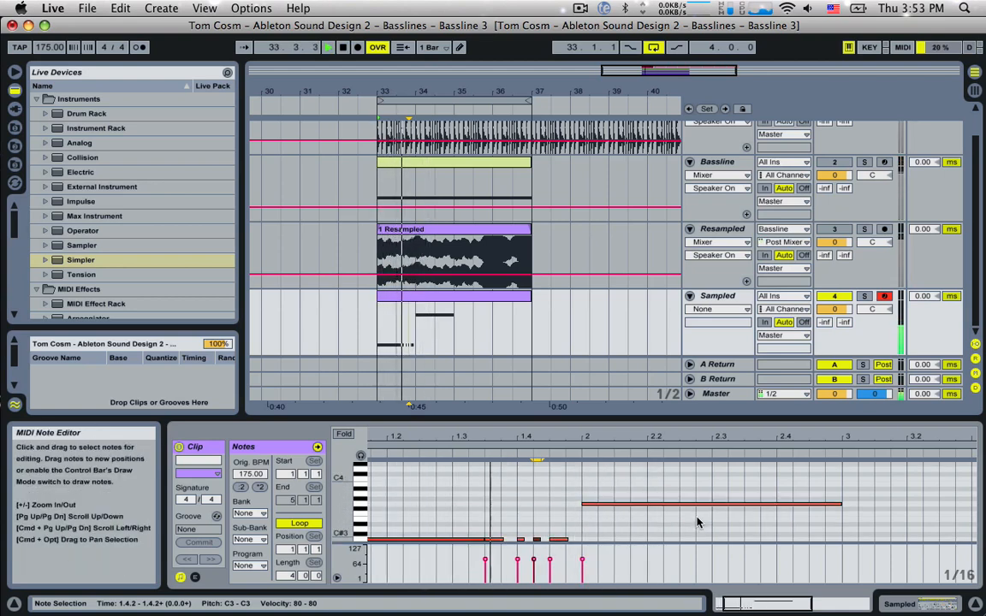
drag(841, 504, 721, 528)
double_click(721, 515)
drag(723, 524, 939, 511)
Add a C4 note at 3.1.1 and lengthen it to end at 3.4.1
scroll(841, 520, up, 2)
double_click(847, 510)
scroll(794, 556, down, 2)
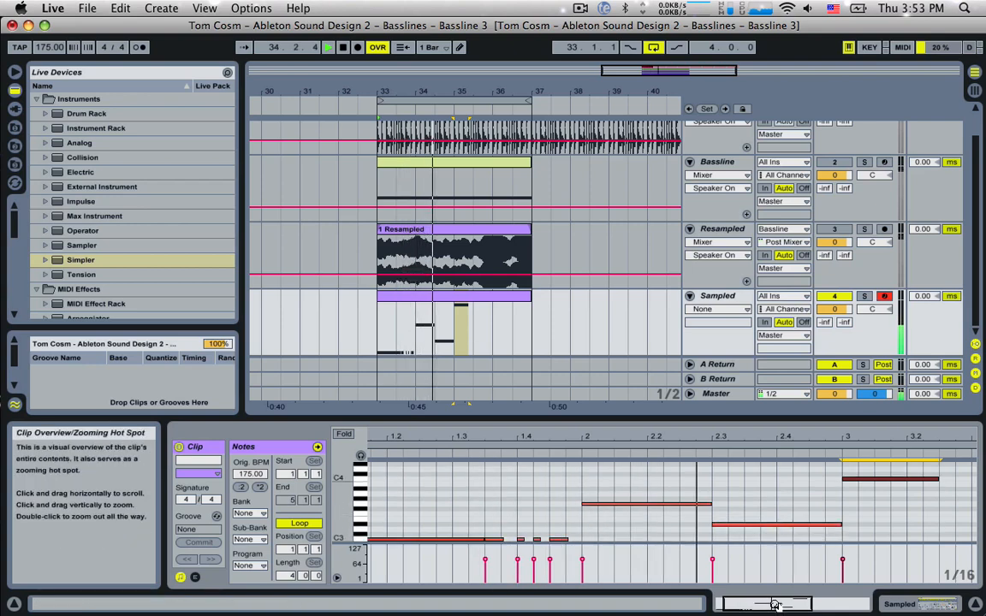
drag(759, 601, 810, 600)
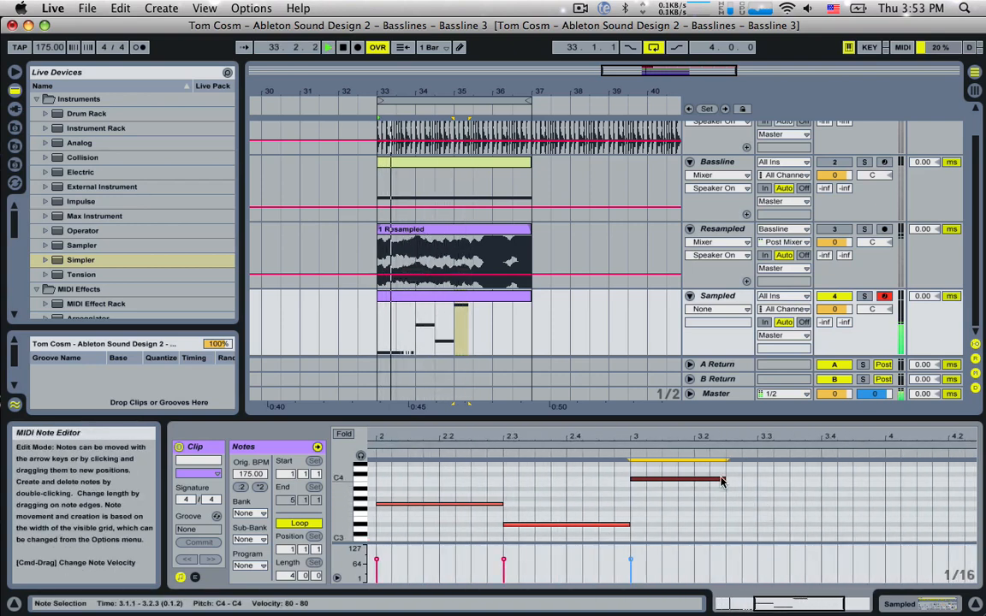
drag(732, 481, 822, 490)
Add a C3 note from 3.4.1 to 4.1.1, directly after the C4 note
scroll(825, 493, down, 3)
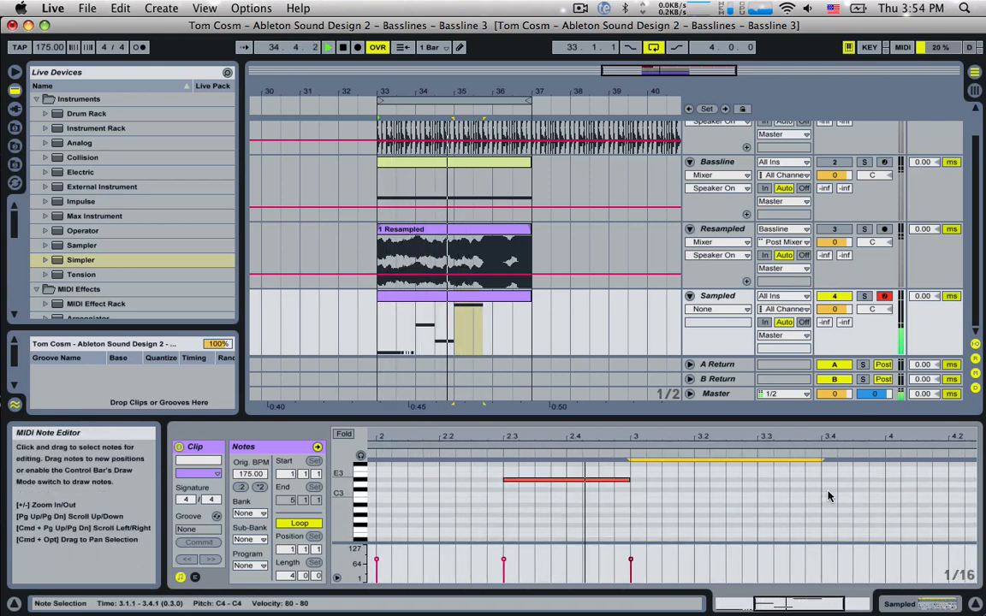
double_click(827, 498)
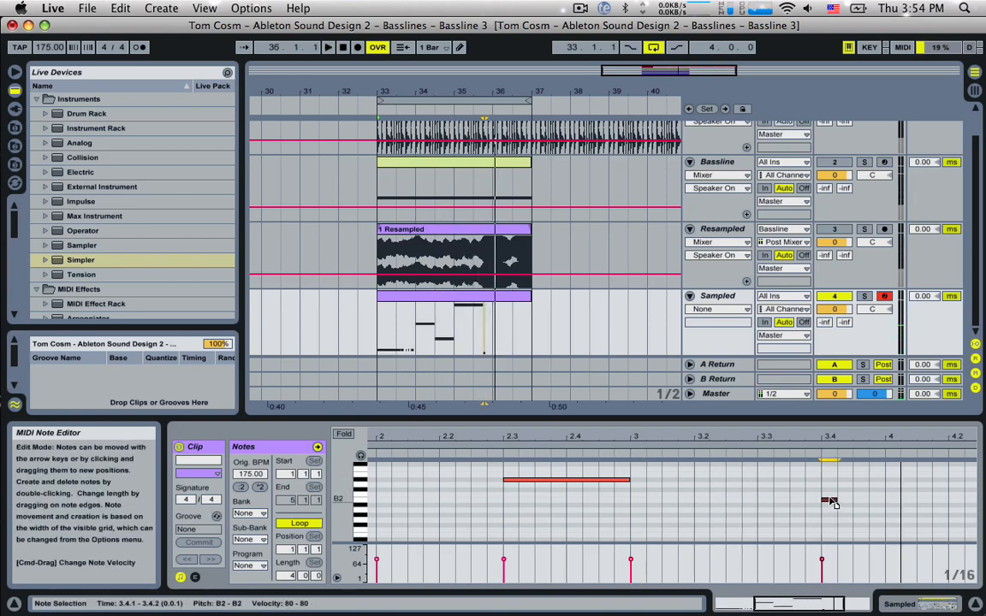
drag(834, 496, 884, 496)
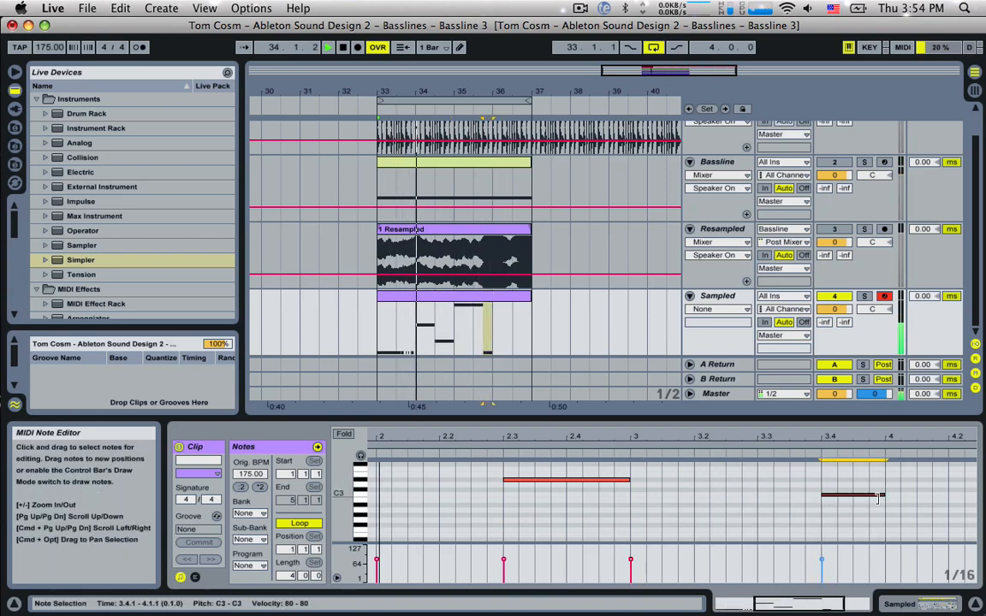
drag(811, 602, 818, 585)
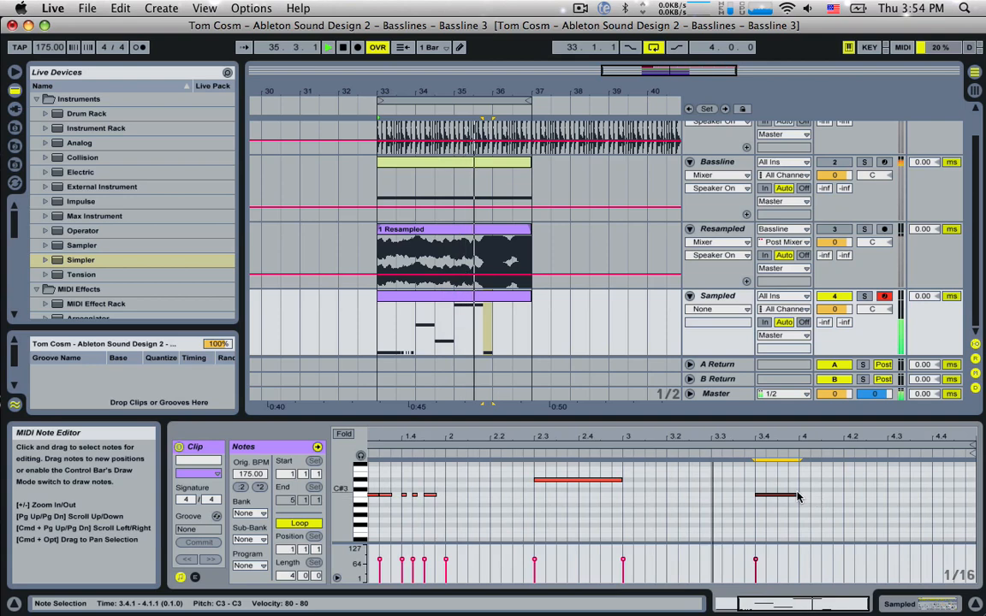
drag(797, 494, 790, 495)
key(space)
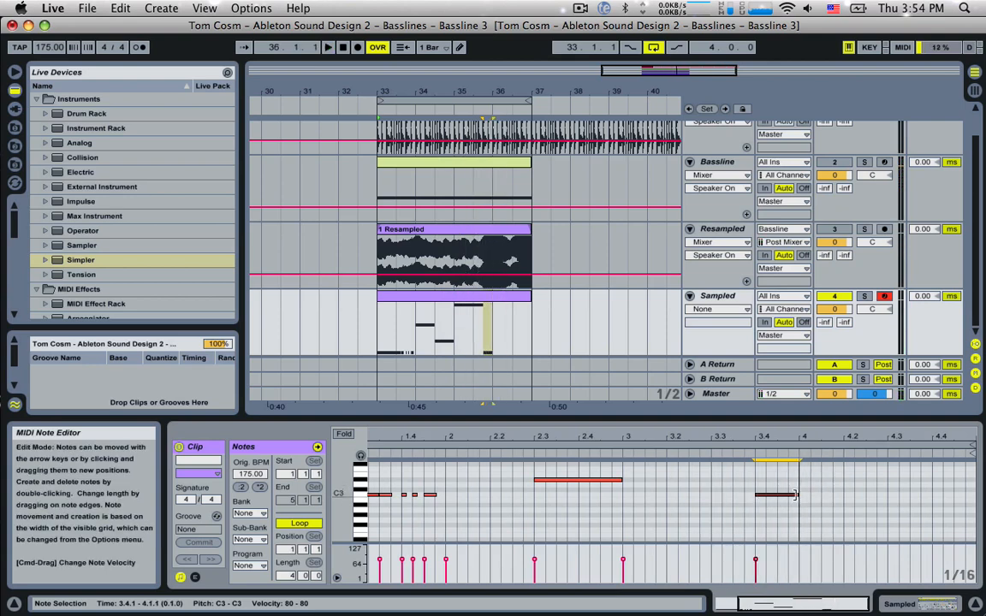
Add a one-bar C2 note from 4.1.1 to 5.1.1 and audition the whole clip
scroll(806, 526, down, 3)
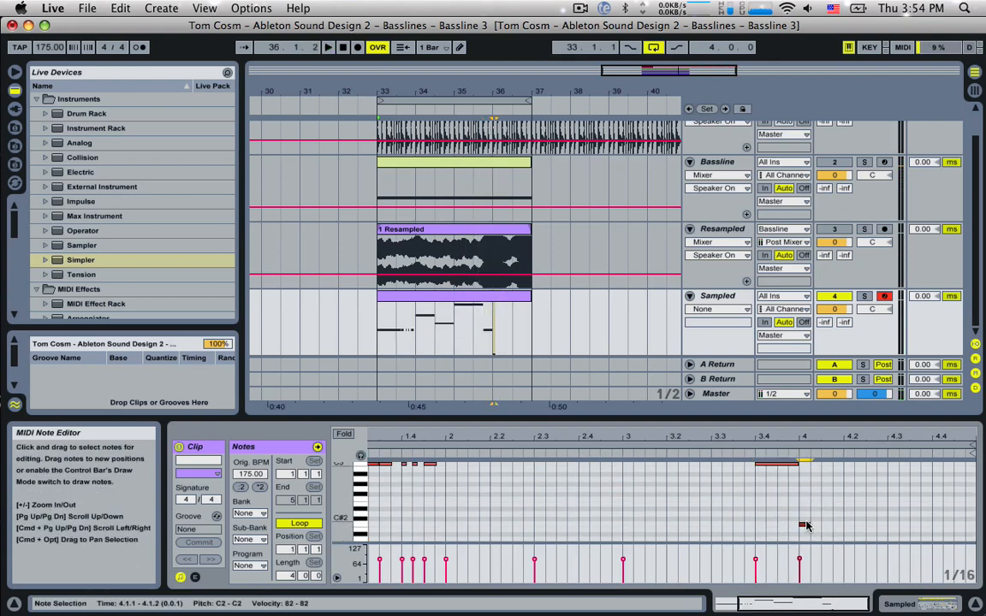
double_click(804, 524)
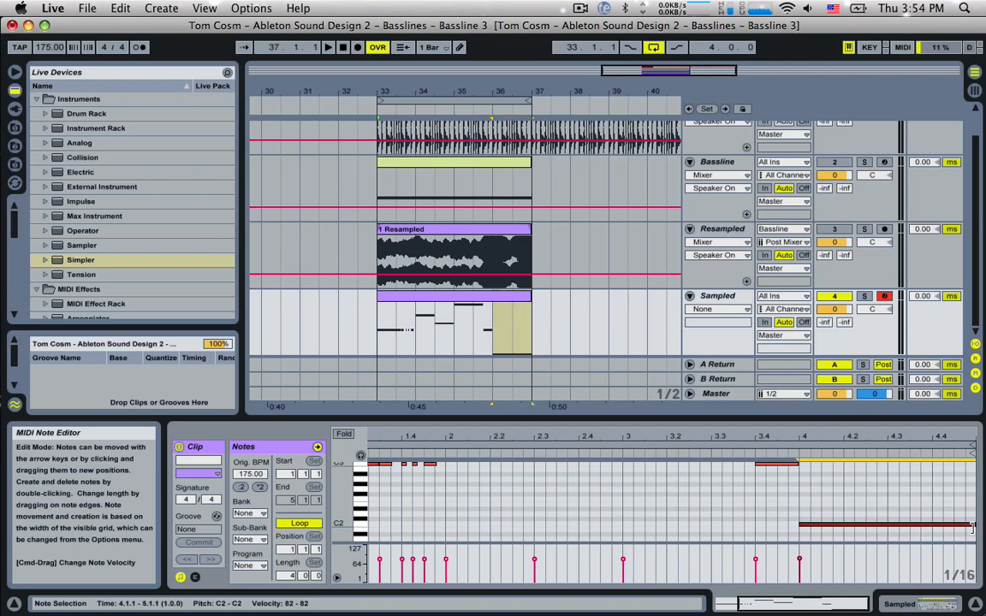
key(space)
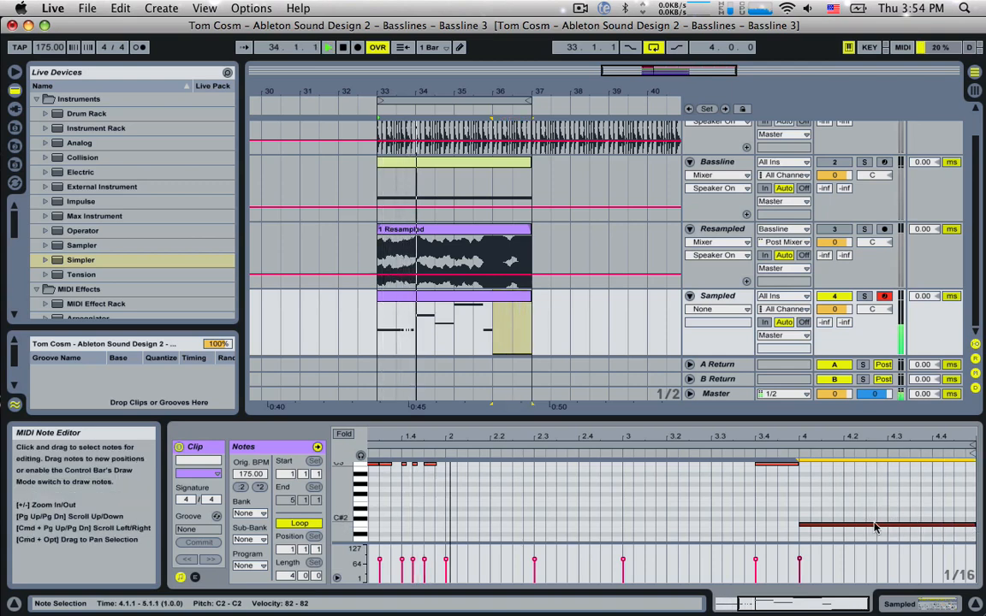
scroll(874, 526, up, 2)
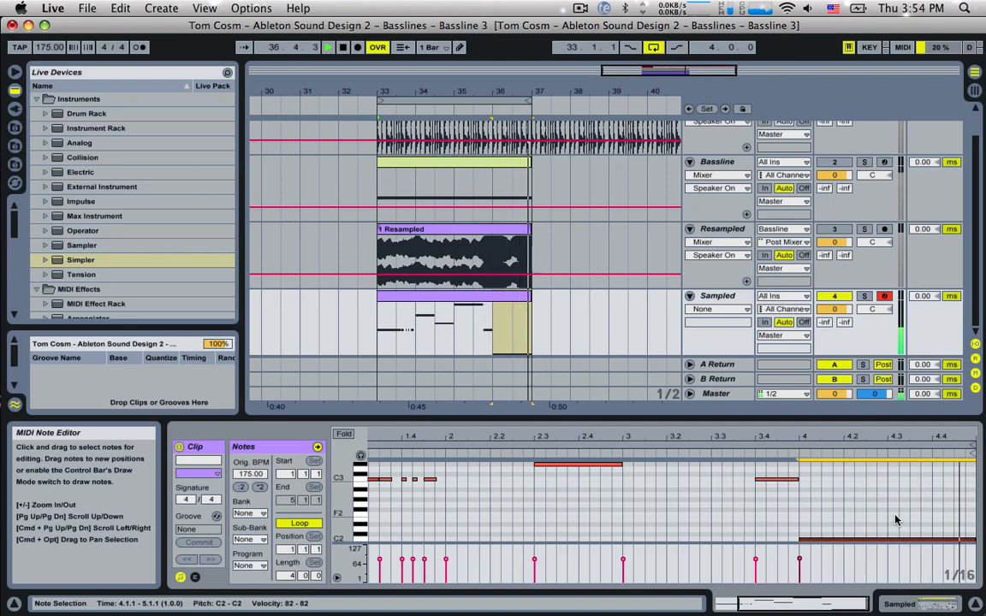
key(space)
Try the opening long C3 note an octave lower at C2, audition it, and undo the transposition
drag(811, 603, 774, 602)
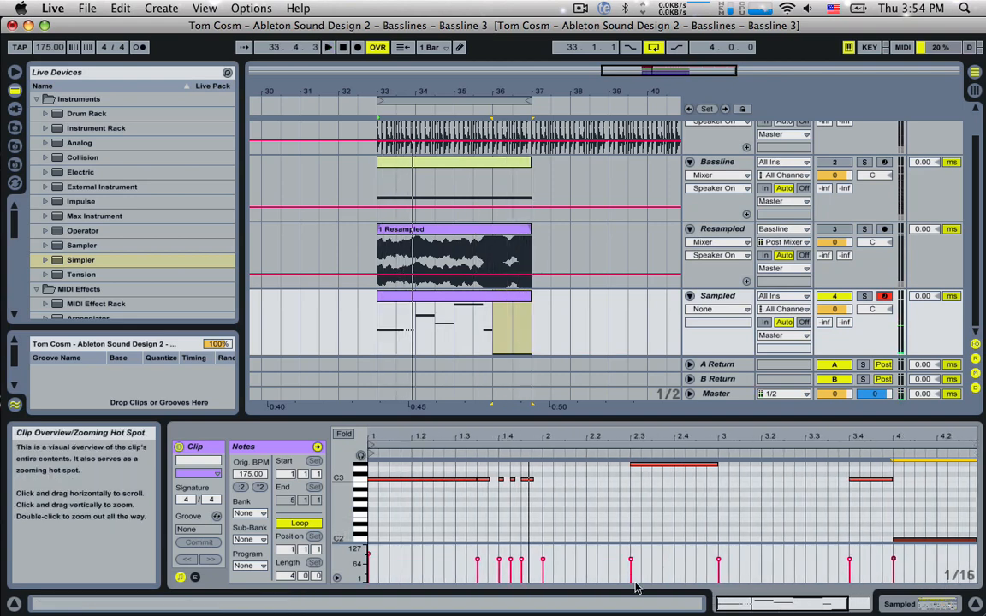
click(409, 479)
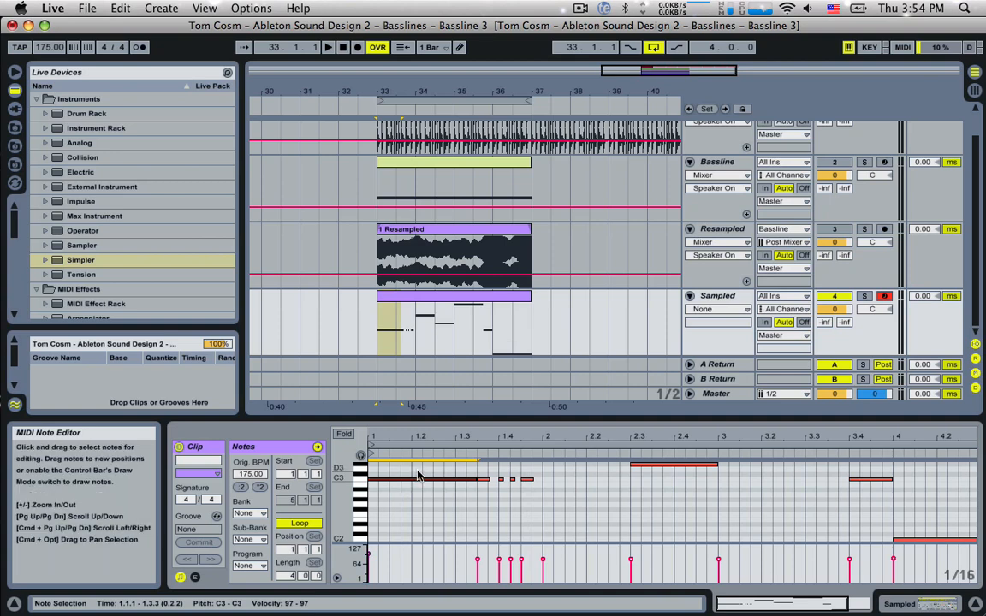
key(shift+Down)
key(space)
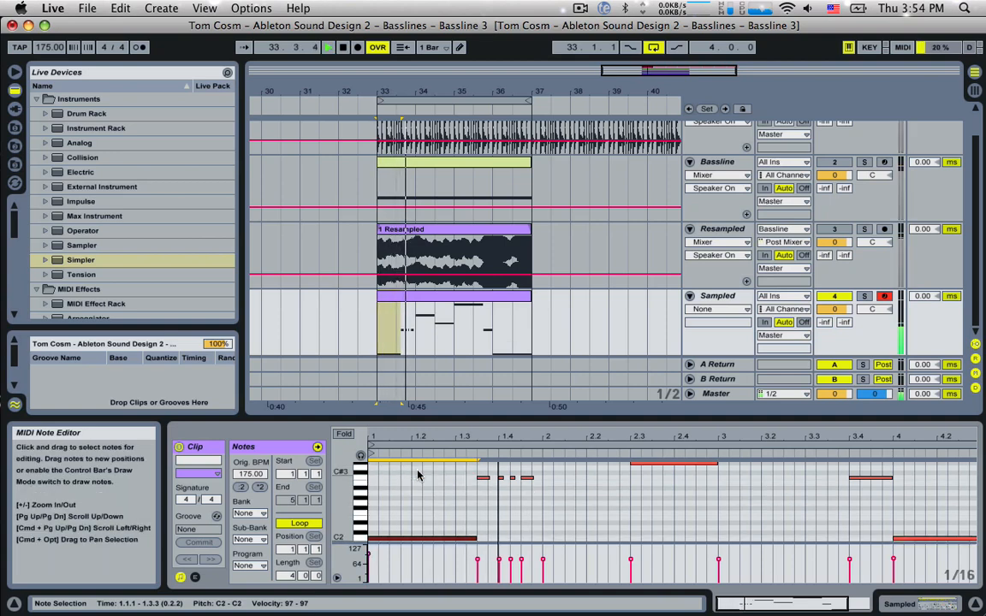
key(space)
key(space)
key(space)
key(space)
drag(480, 475, 528, 481)
key(space)
key(super+z)
Transpose all notes in the Sampled clip down one octave and audition the result
key(super+a)
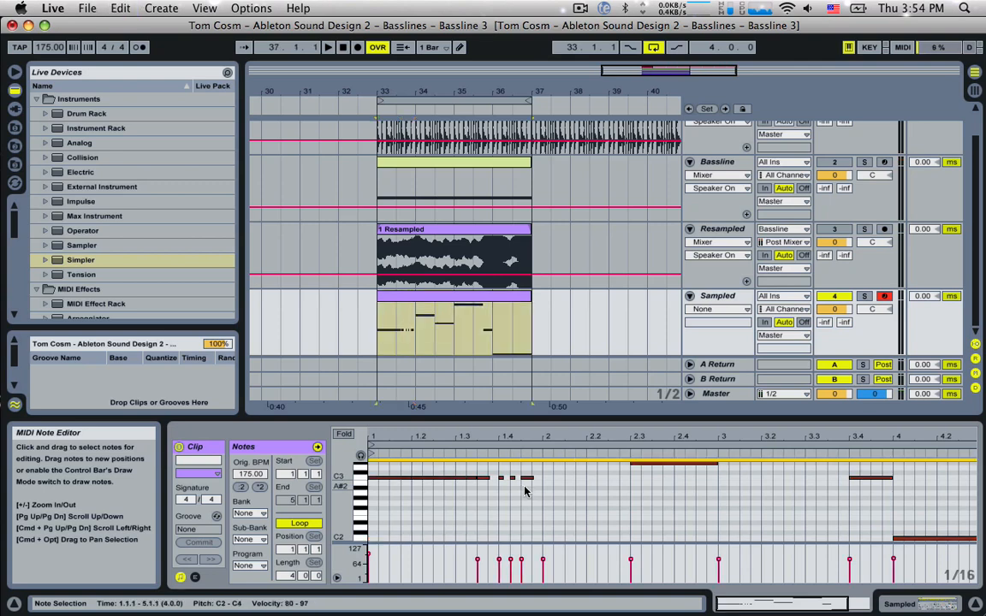
key(shift+Down)
key(space)
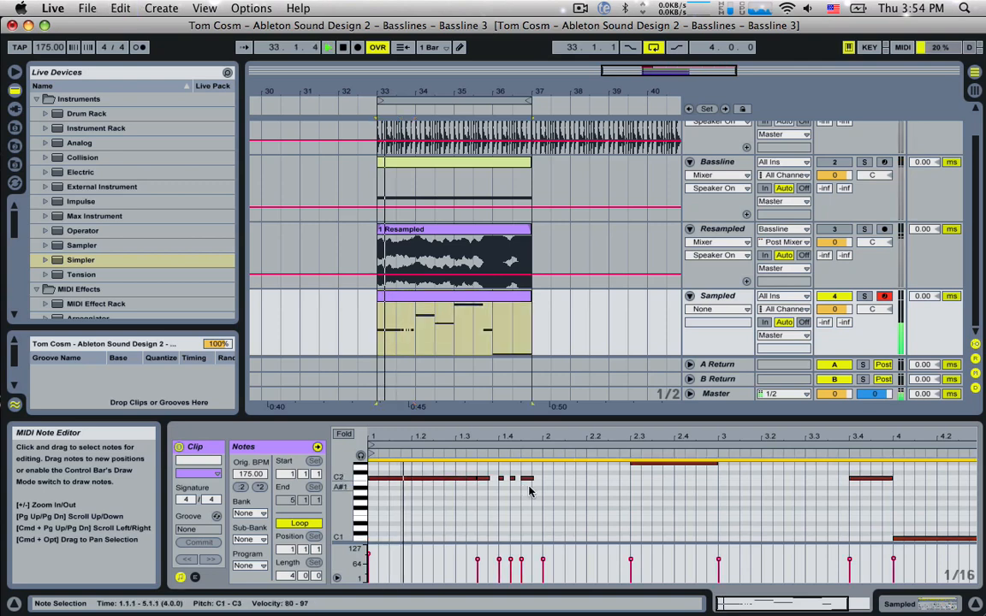
scroll(623, 501, up, 3)
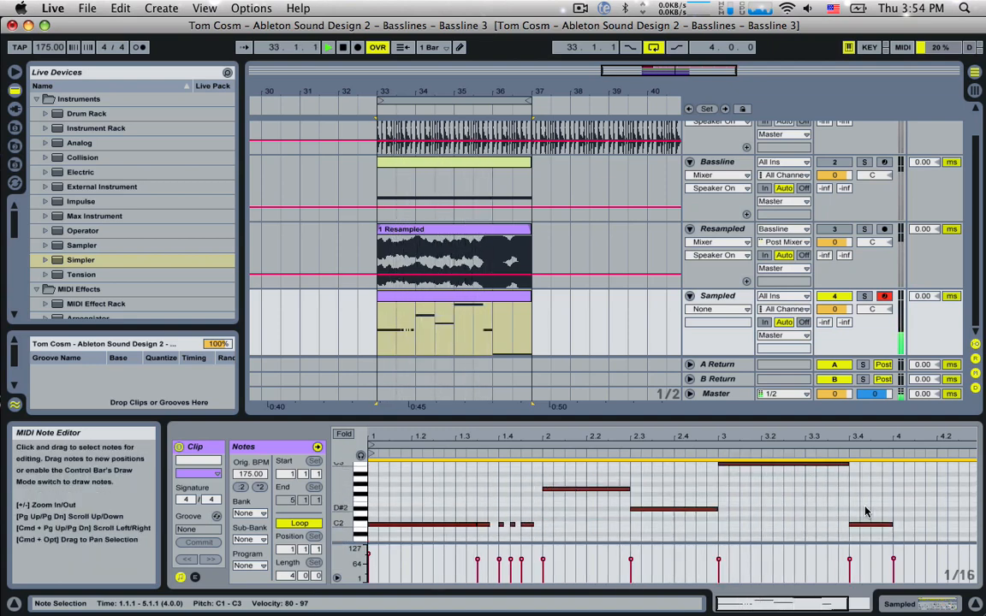
Raise the final one-bar note starting at 4.1.1 up to C4 while the clip plays
scroll(864, 513, down, 5)
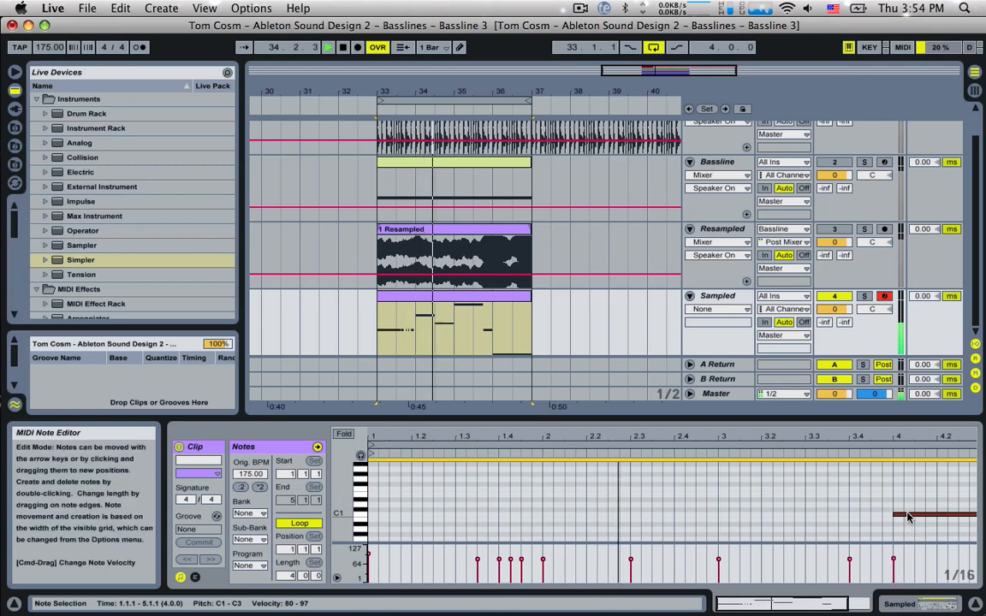
click(907, 516)
key(Up)
key(shift+Up)
key(shift+Up)
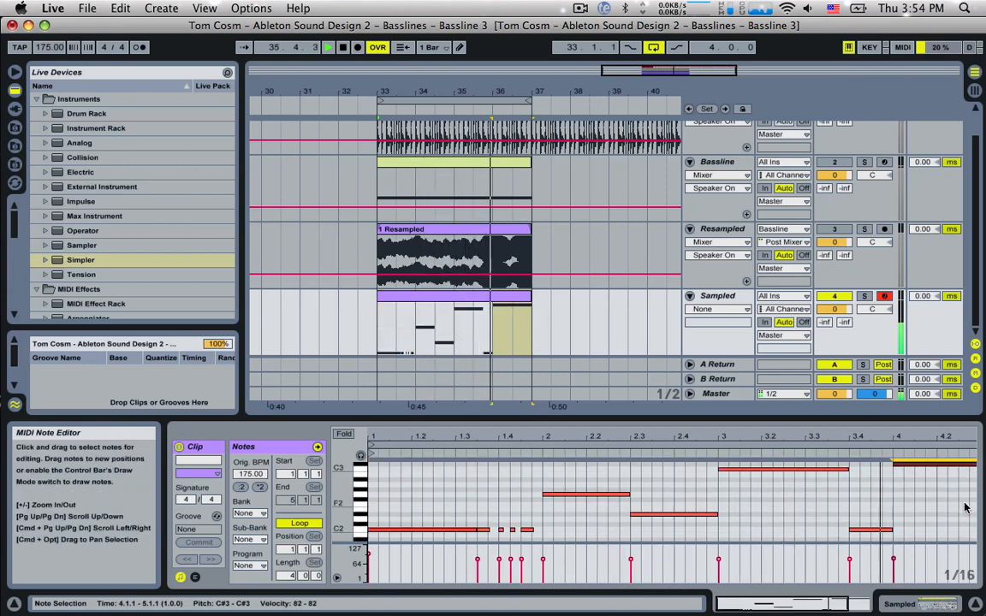
key(Up)
key(Down)
key(Down)
key(shift+Up)
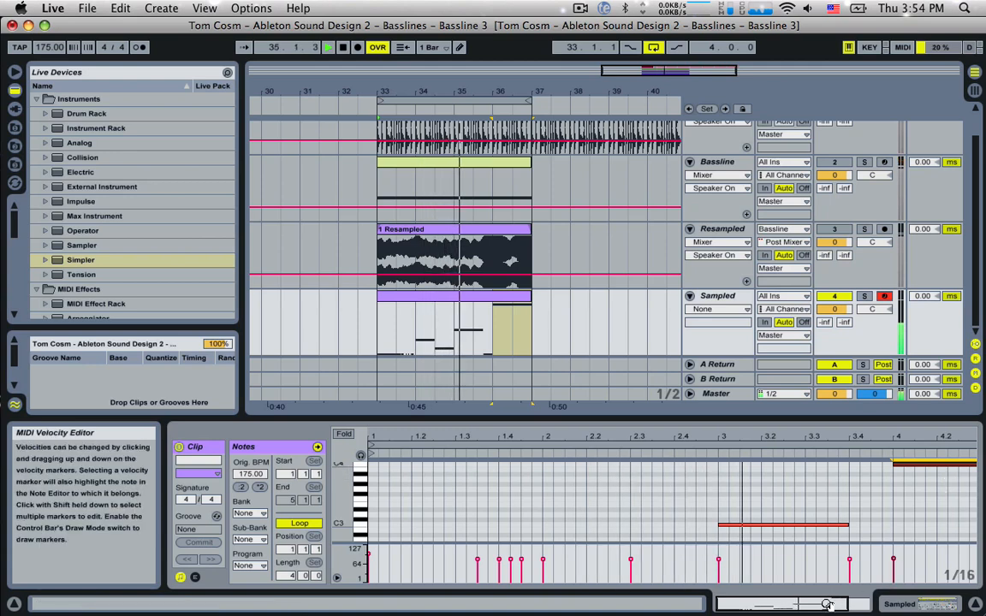
drag(836, 604, 836, 586)
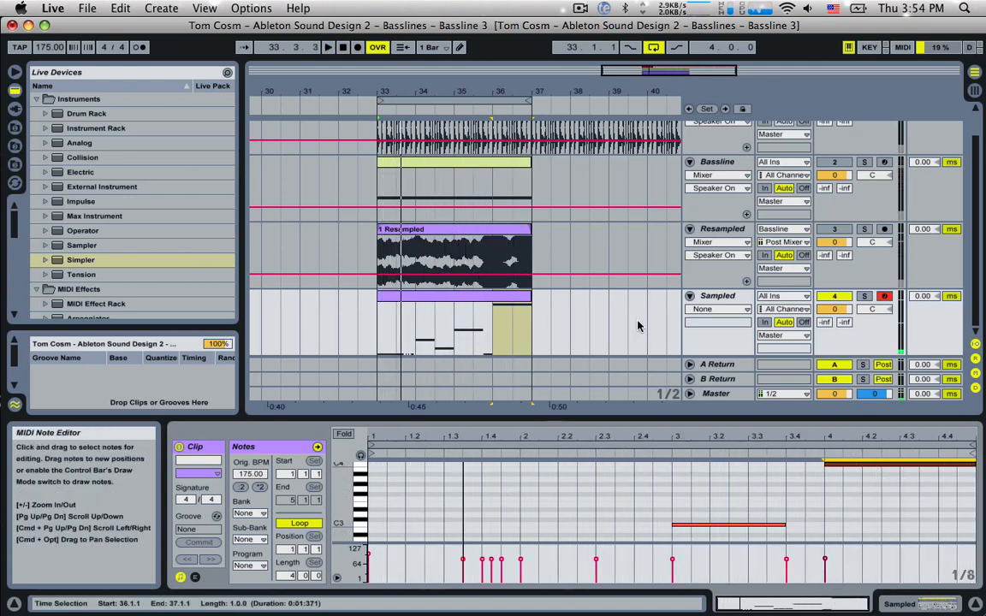
Show the Sampled track's Simpler and set its glide mode to Glide
click(714, 297)
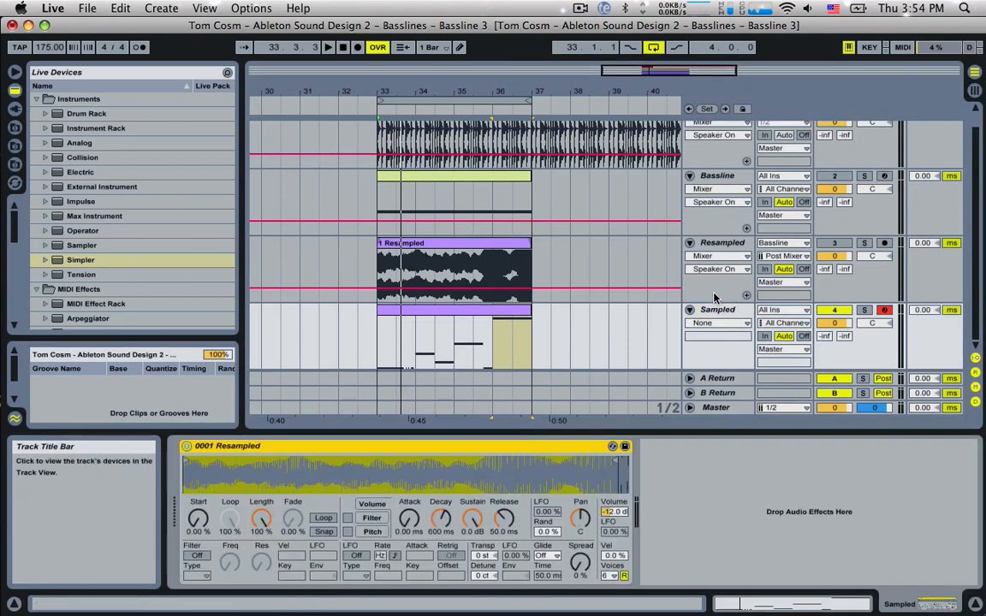
click(545, 557)
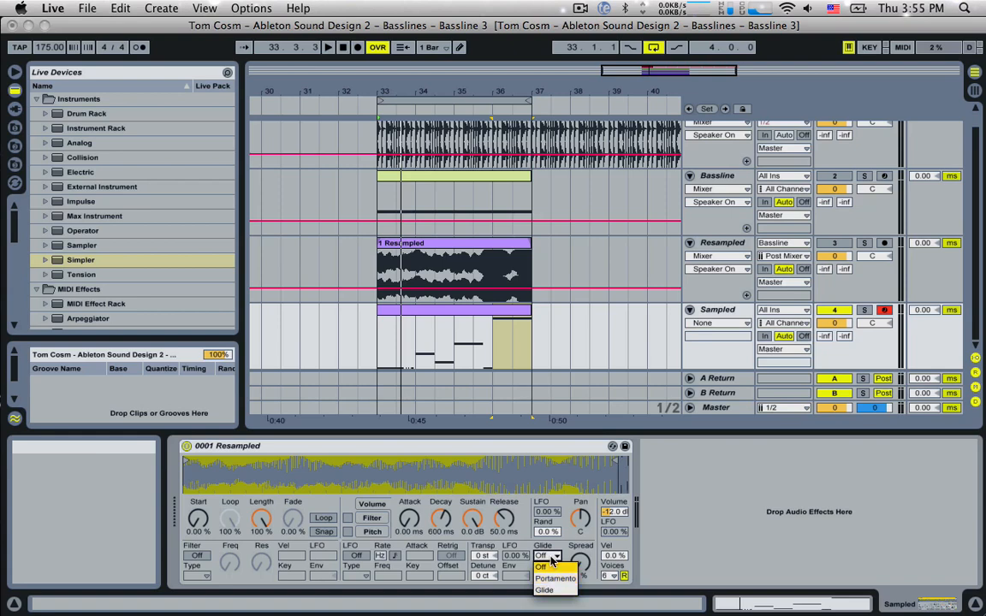
click(544, 589)
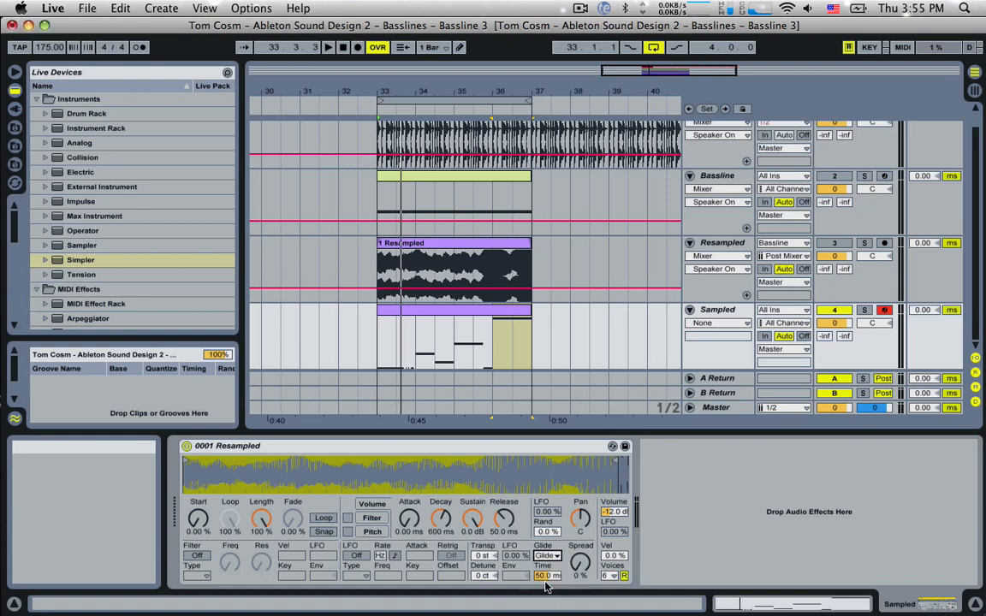
Try a glide time of 45.3 ms in the Sampled track's Simpler and audition the pattern
click(548, 575)
drag(548, 575, 547, 585)
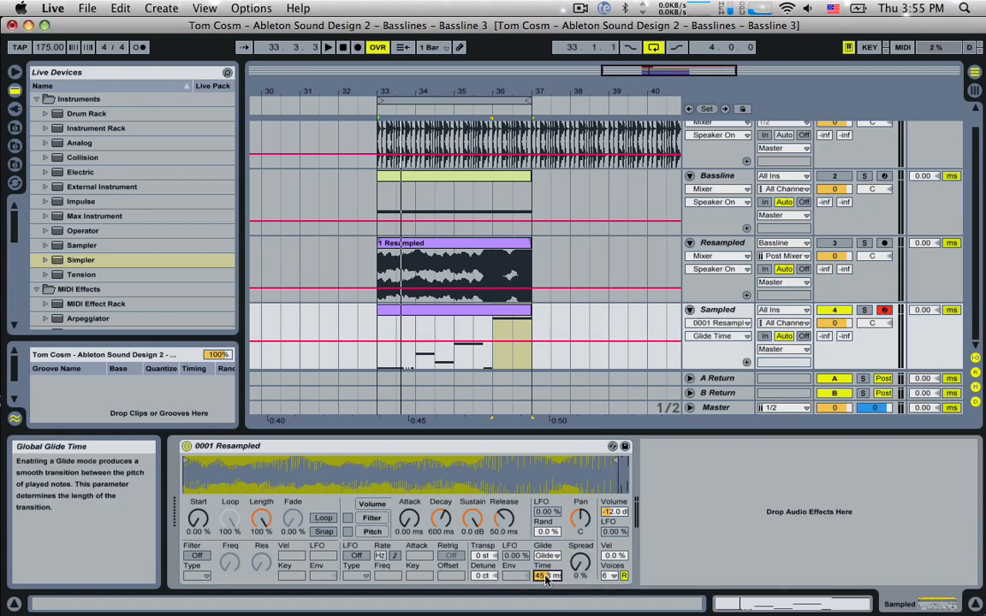
drag(645, 68, 650, 71)
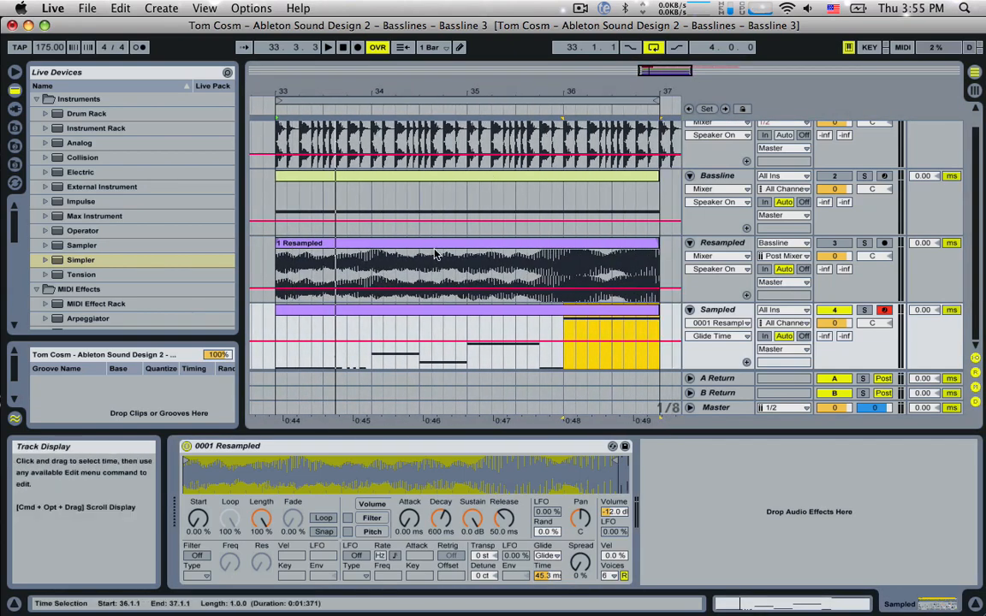
key(space)
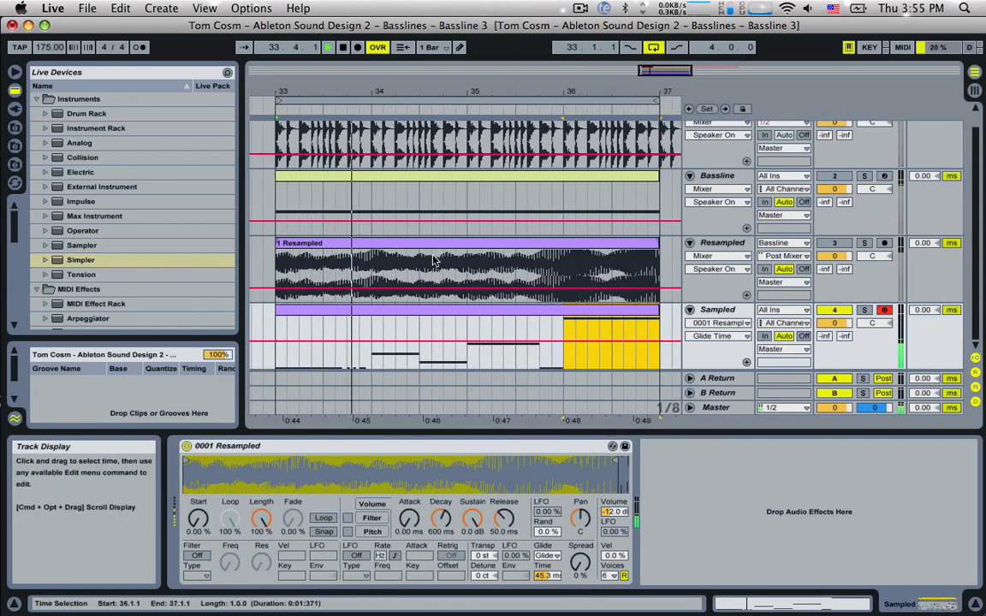
Extend the ends of the G2, D#2, C3 and second-last C2 notes slightly so each overlaps the following note in the Sampled clip
double_click(420, 317)
key(space)
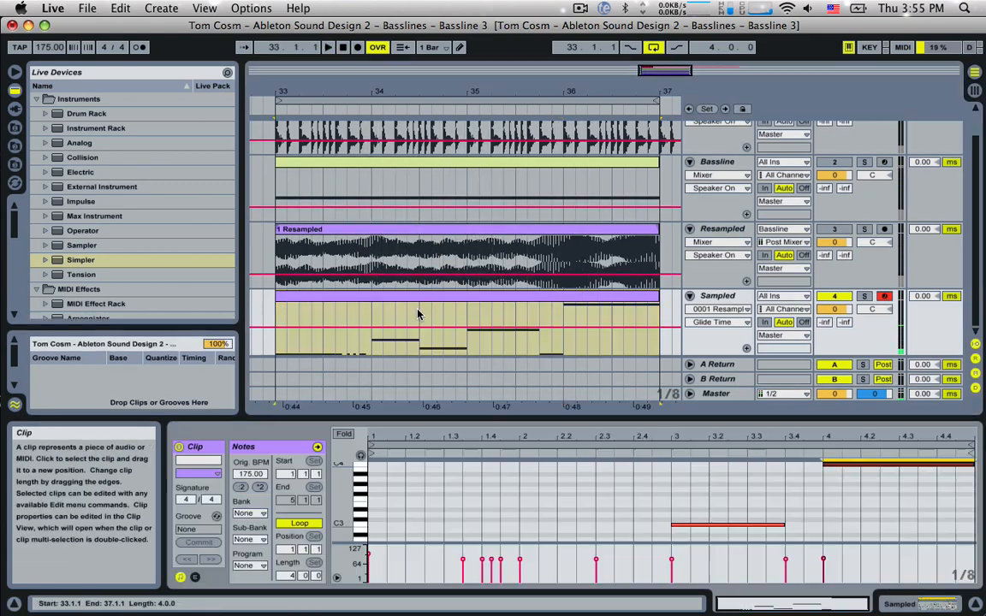
scroll(557, 497, down, 5)
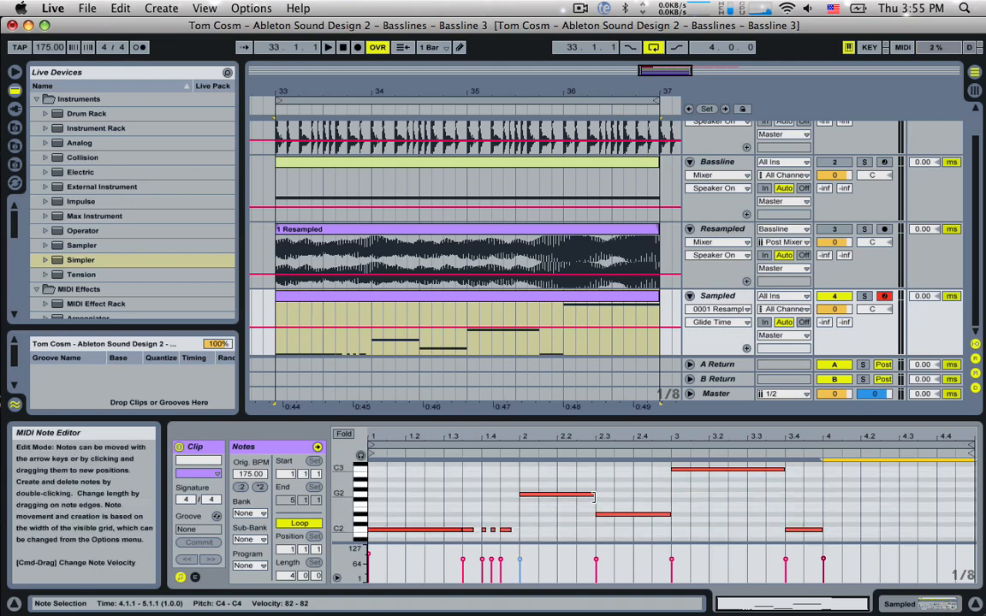
click(594, 495)
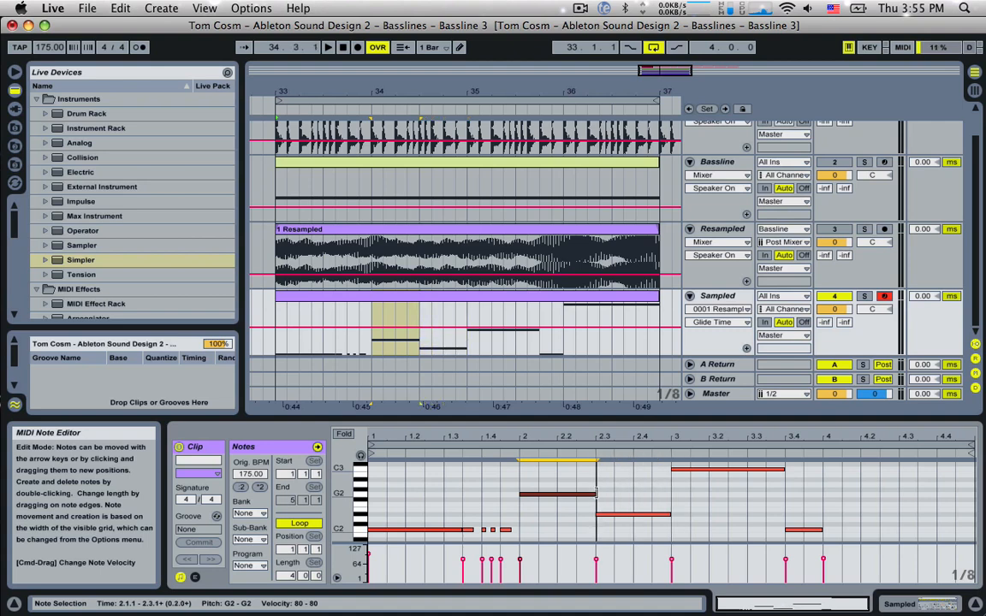
click(670, 513)
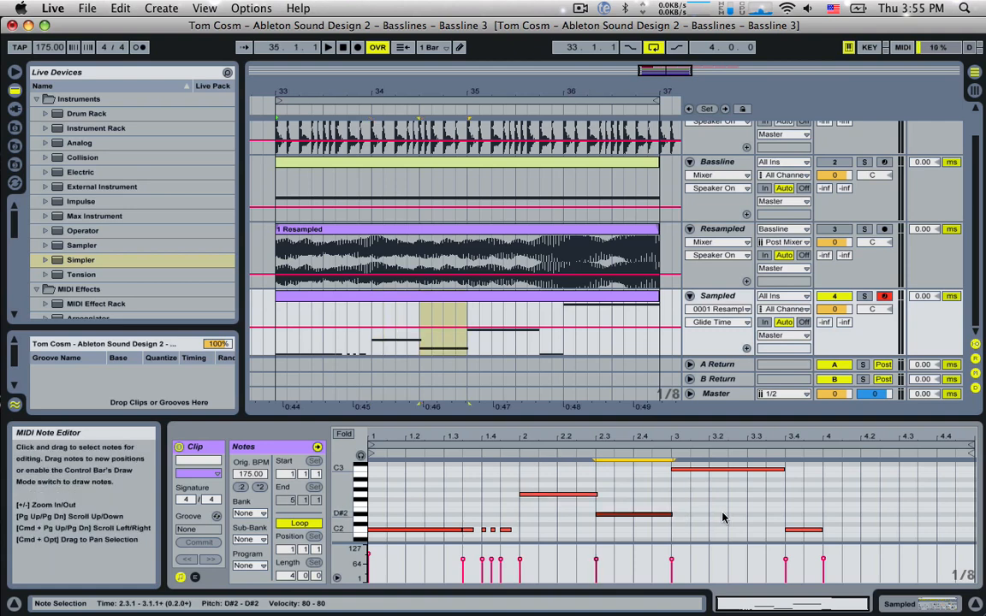
scroll(723, 516, up, 1)
click(783, 485)
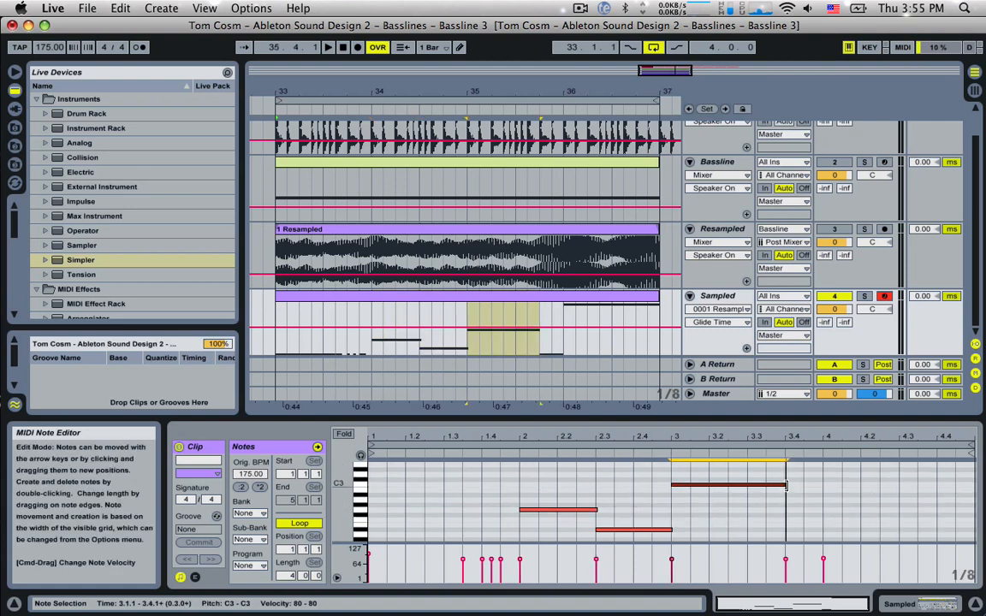
scroll(827, 492, down, 1)
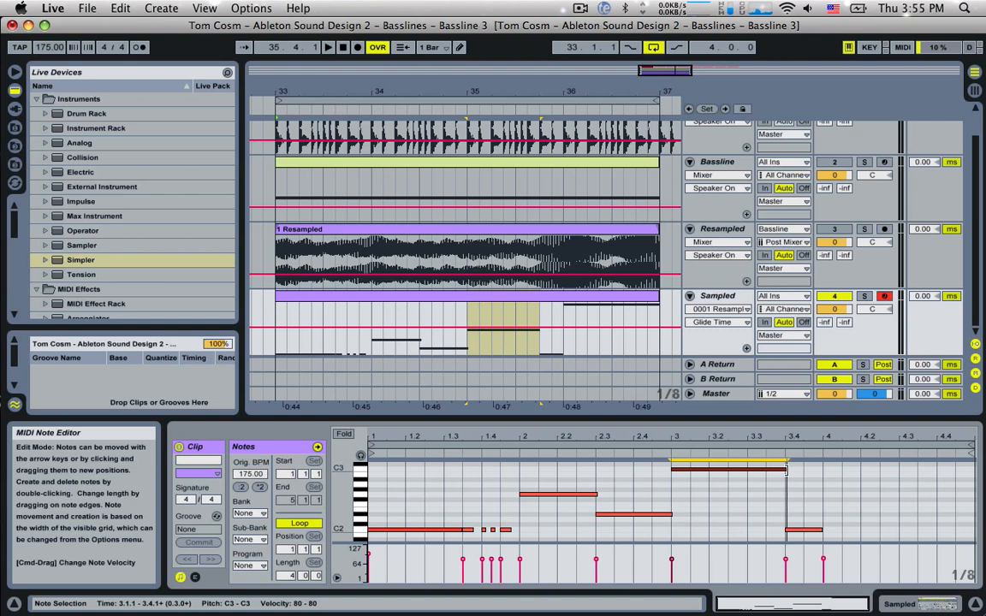
click(818, 531)
scroll(839, 528, up, 5)
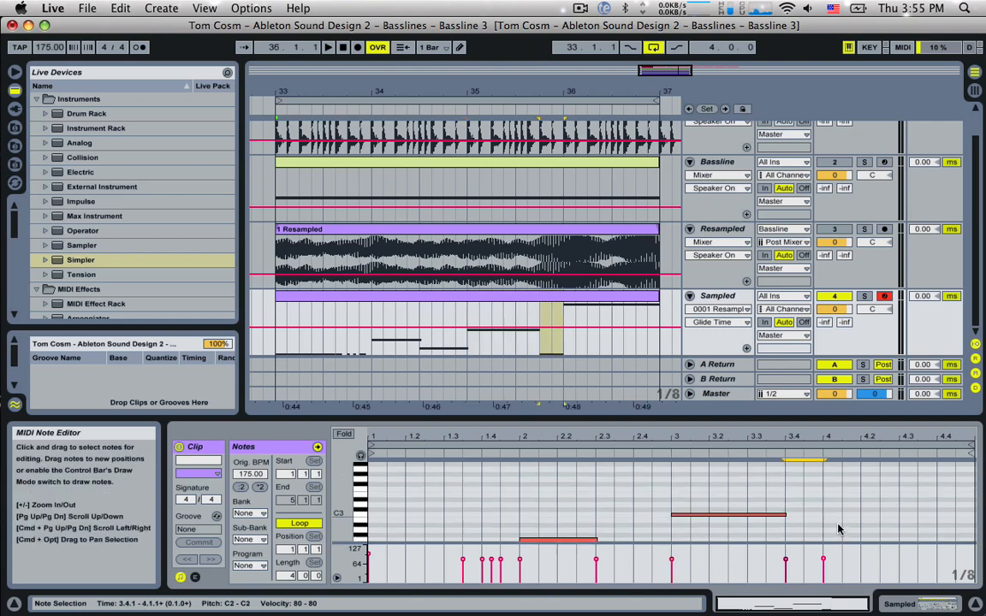
scroll(839, 528, down, 7)
scroll(837, 527, up, 1)
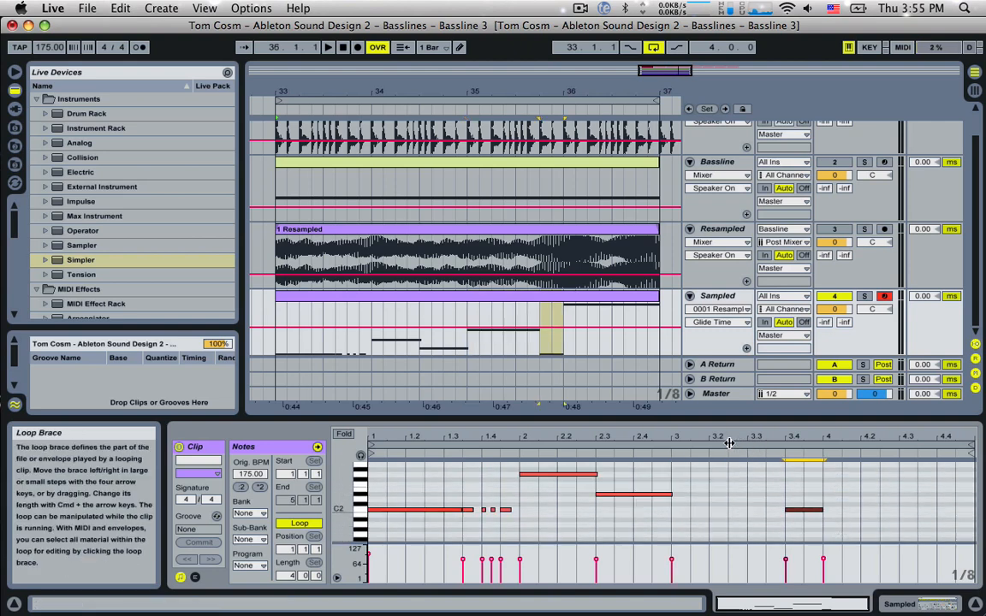
Set the Sampled track's Simpler glide time to 229 ms while the pattern plays and audition it
key(space)
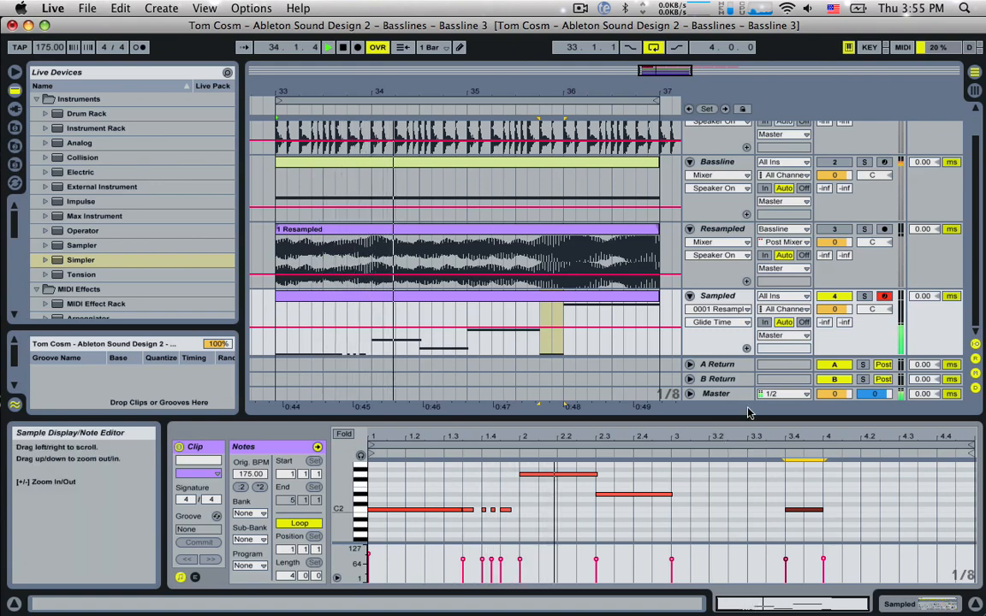
click(723, 295)
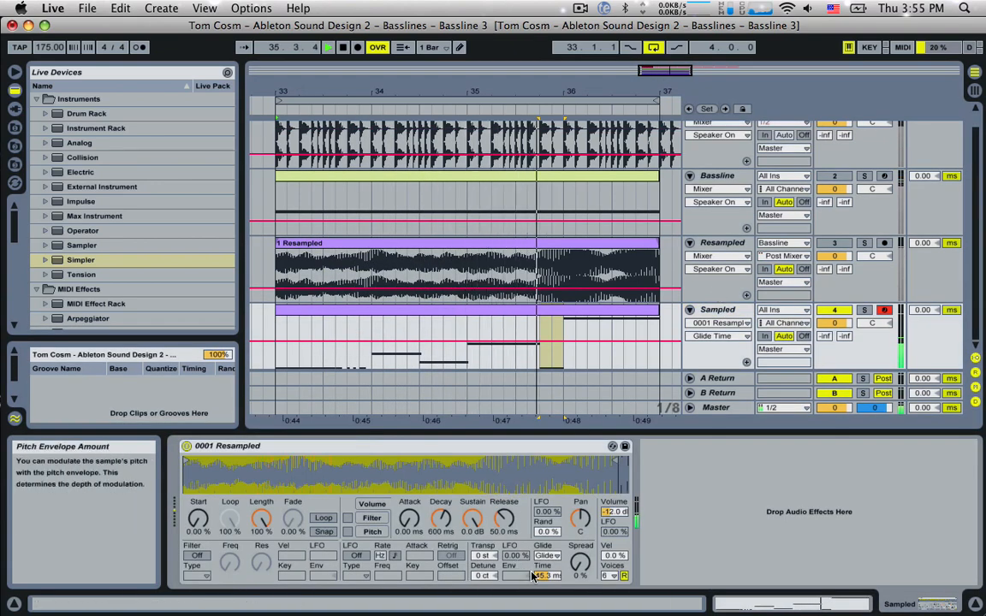
drag(539, 580, 539, 517)
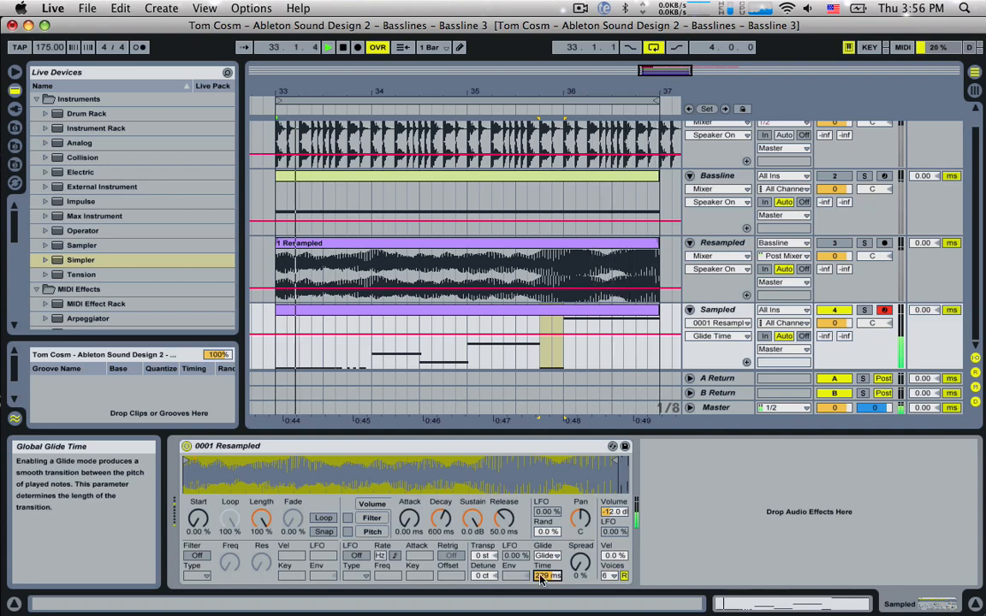
key(space)
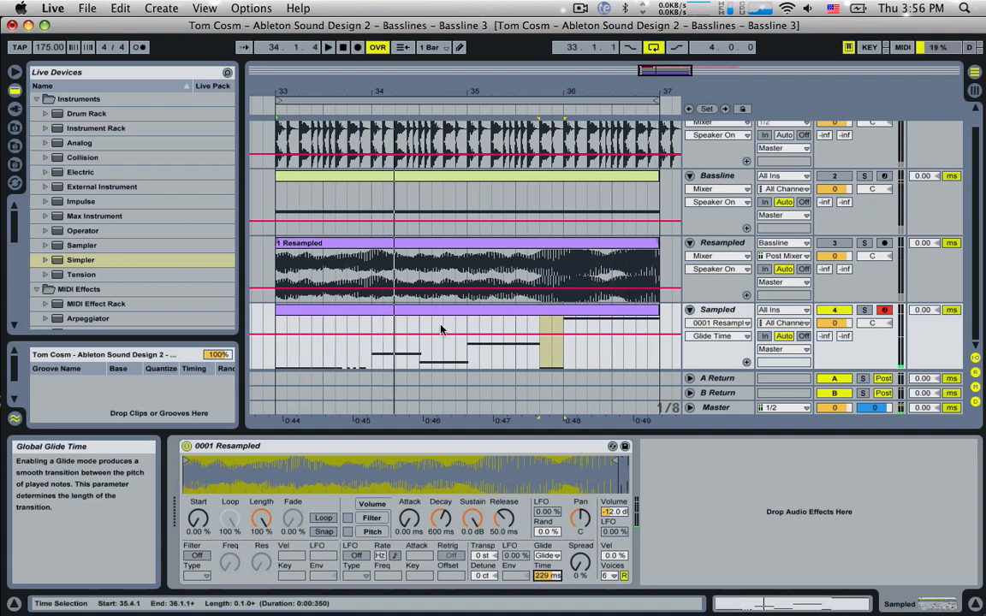
click(356, 311)
key(space)
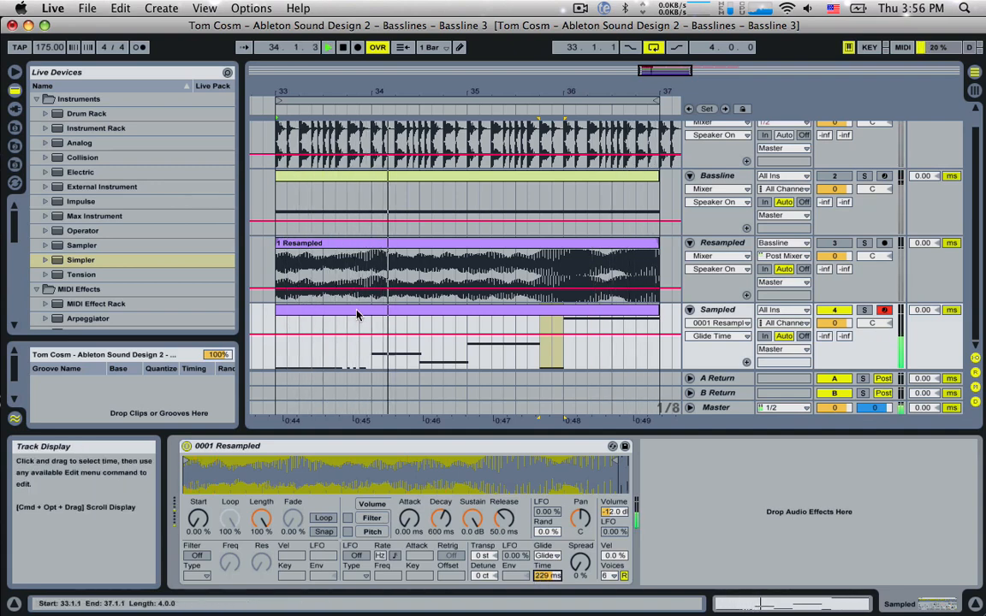
Shorten the Sampled clip's opening C2 note to end at 1.3.1 and delete the four short C2 notes before bar 2
double_click(356, 315)
key(space)
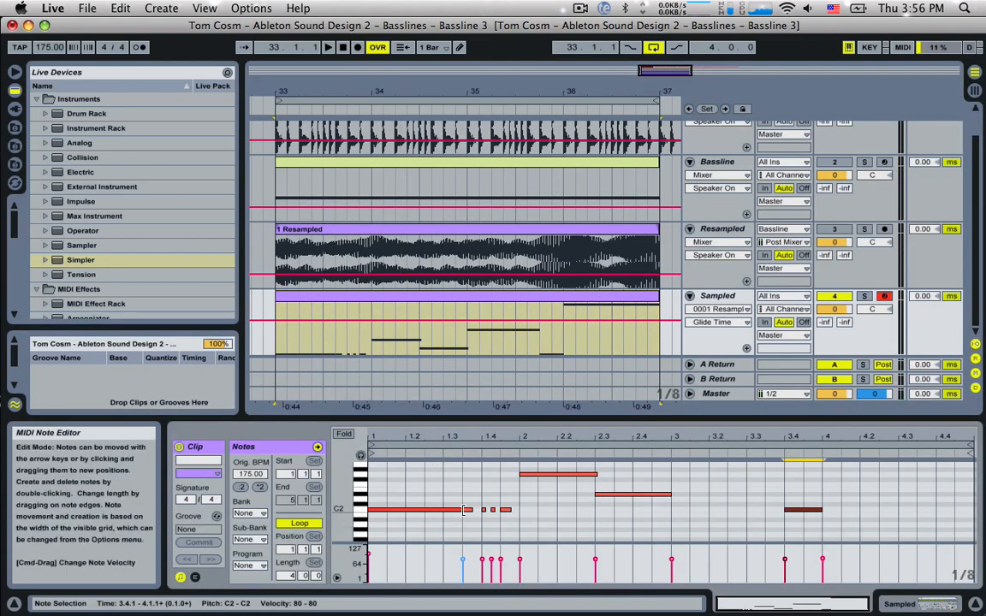
drag(463, 511, 519, 523)
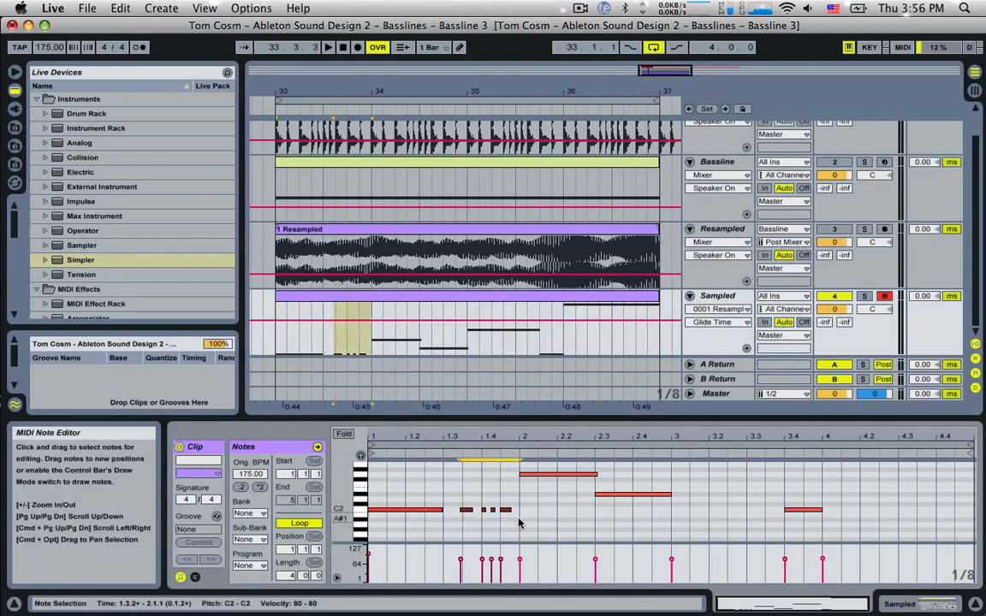
key(Delete)
key(space)
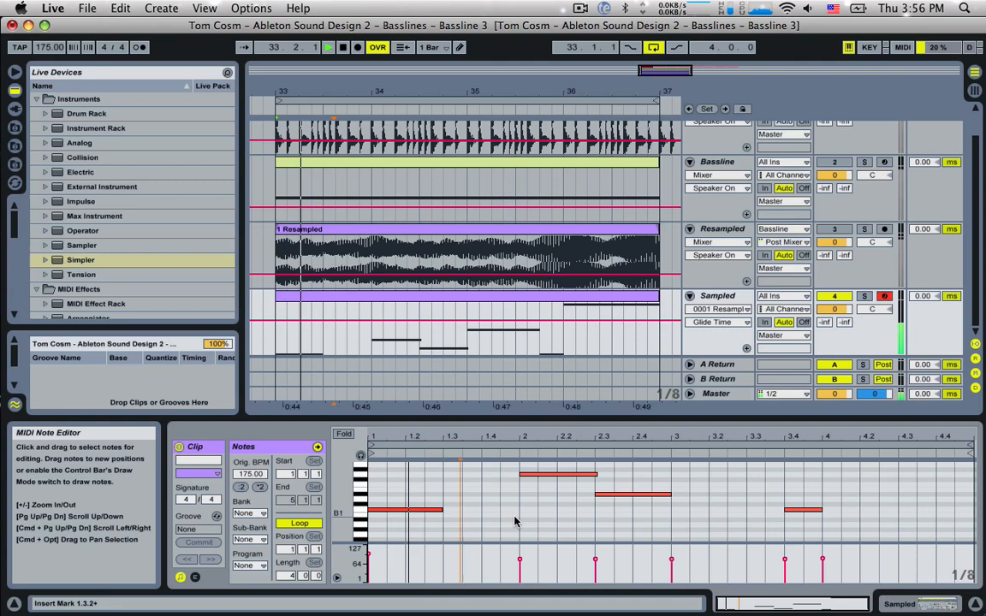
Add eighth-note C2 notes at 1.3.1, 1.3.4 and 1.4.3 in the Sampled clip and audition the rhythm
double_click(451, 510)
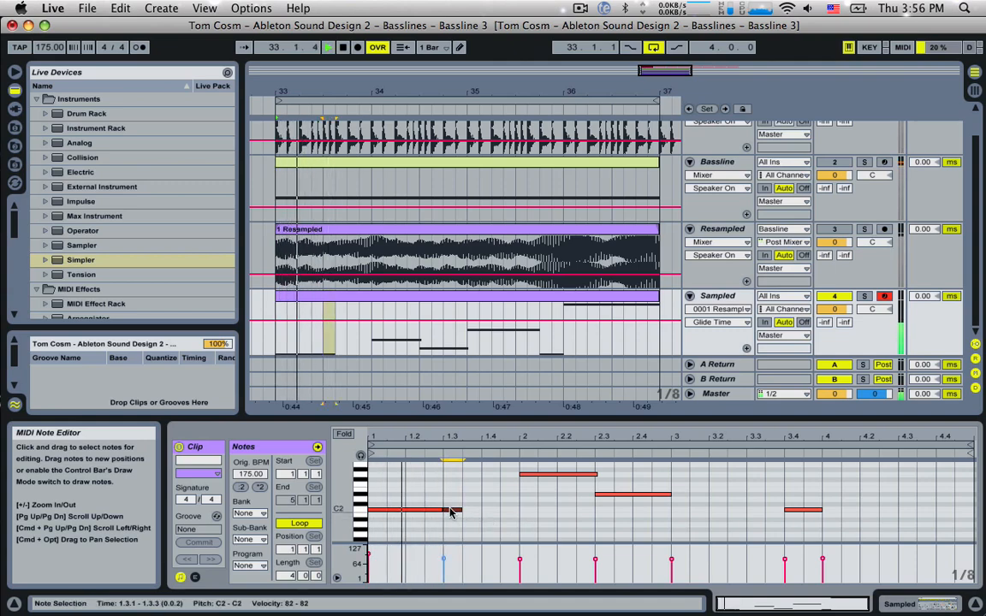
double_click(488, 511)
drag(737, 599, 737, 609)
key(space)
key(space)
click(496, 511)
key(space)
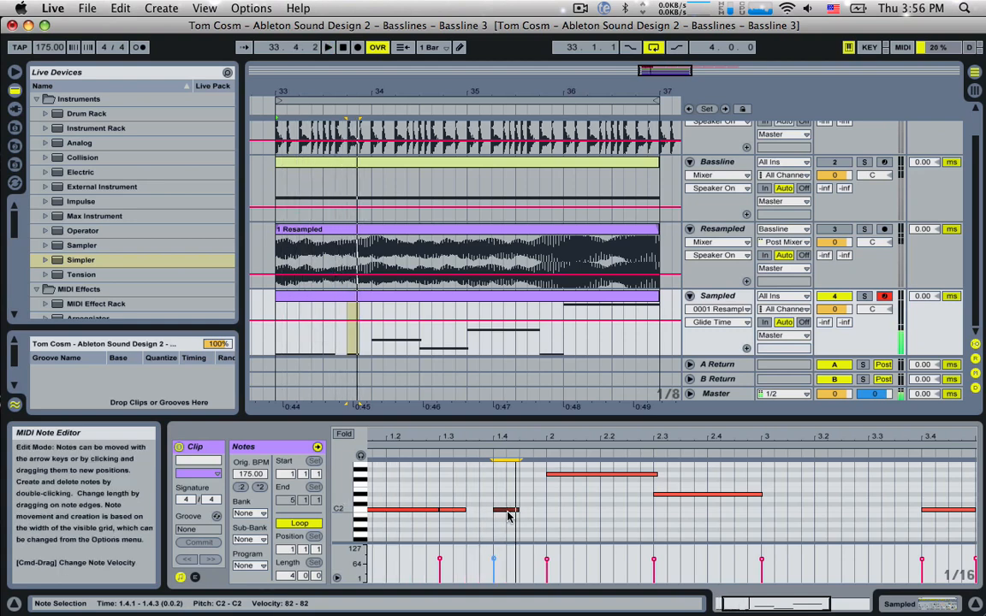
drag(502, 516, 539, 513)
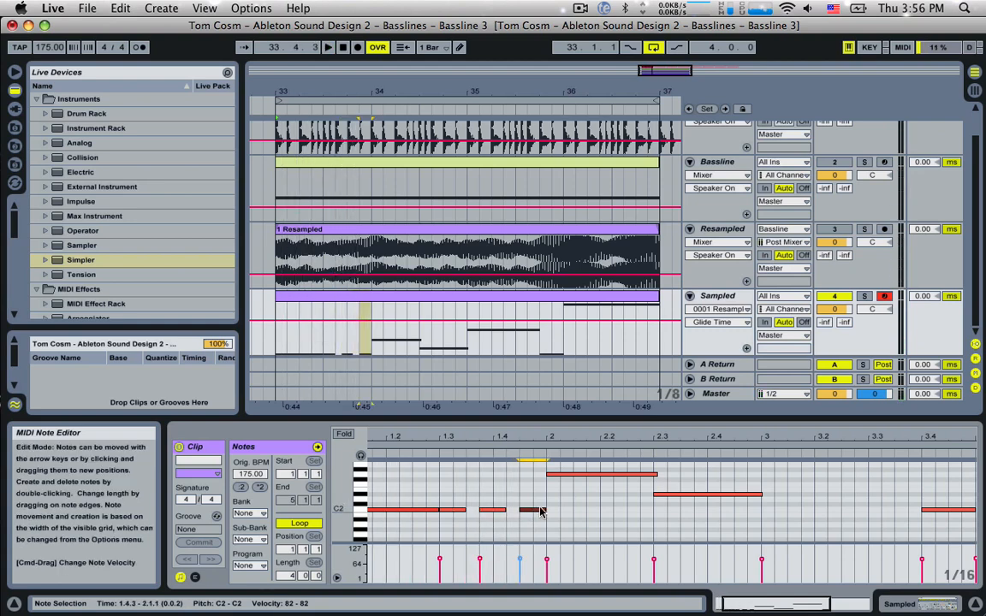
key(space)
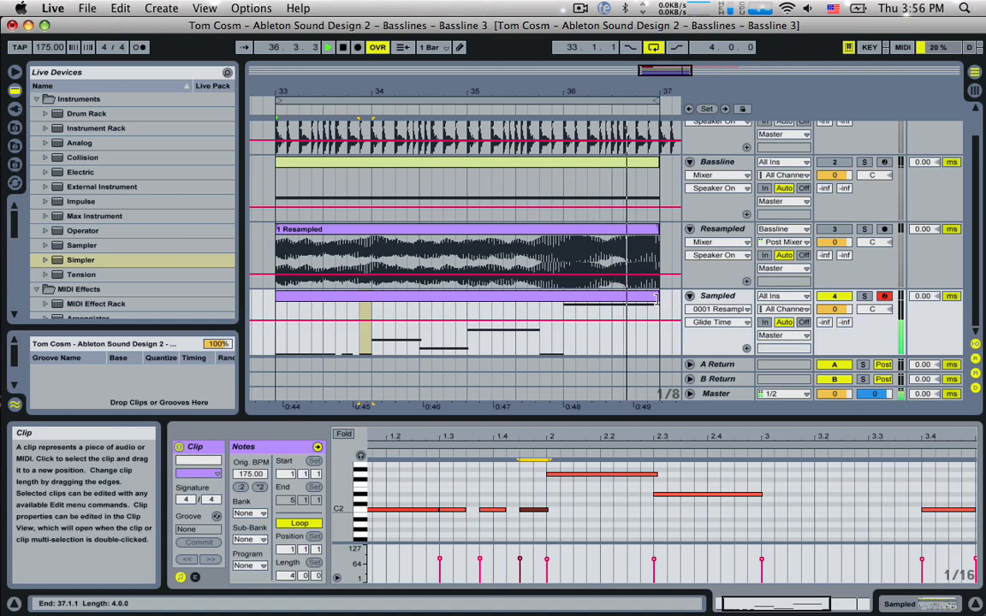
Group the Sampled track's Simpler into an Instrument Rack and rename its chain High
double_click(718, 297)
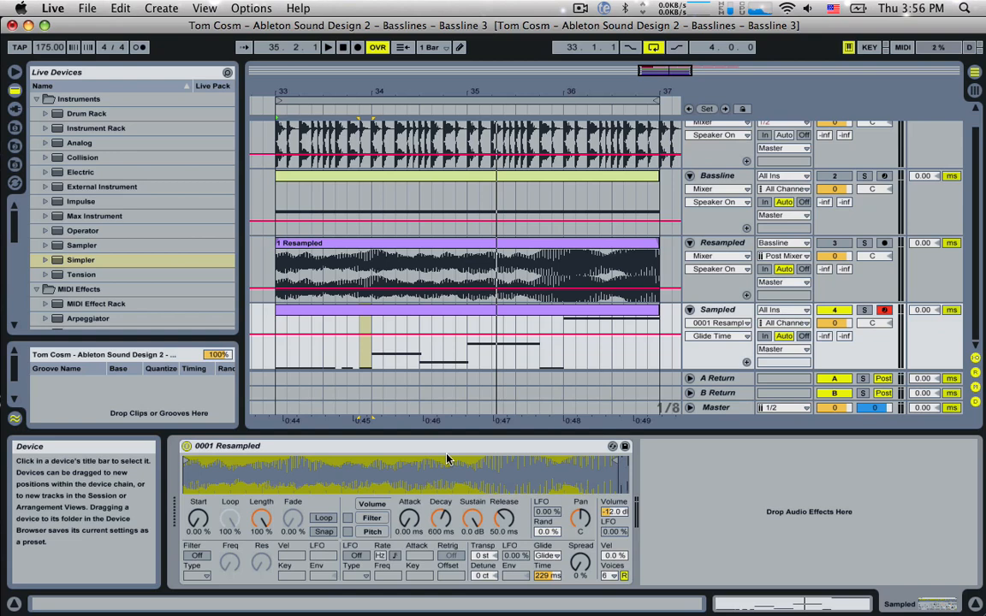
click(422, 446)
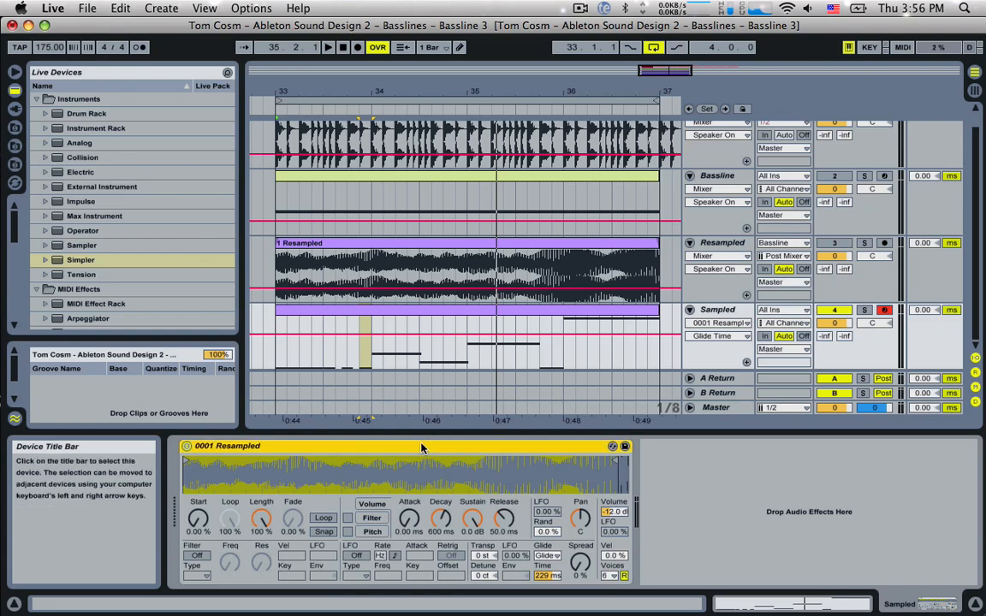
right_click(422, 446)
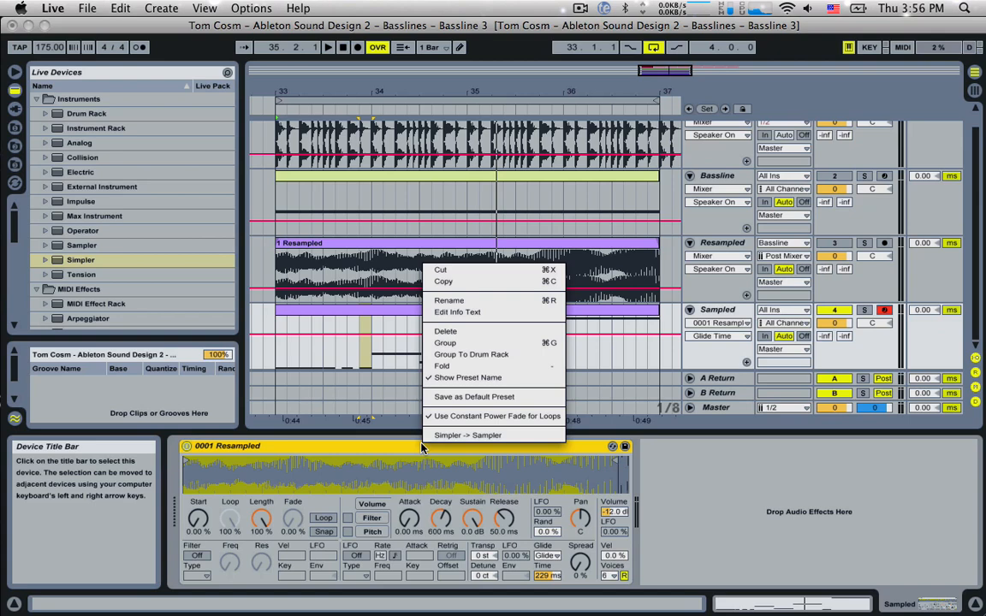
click(450, 343)
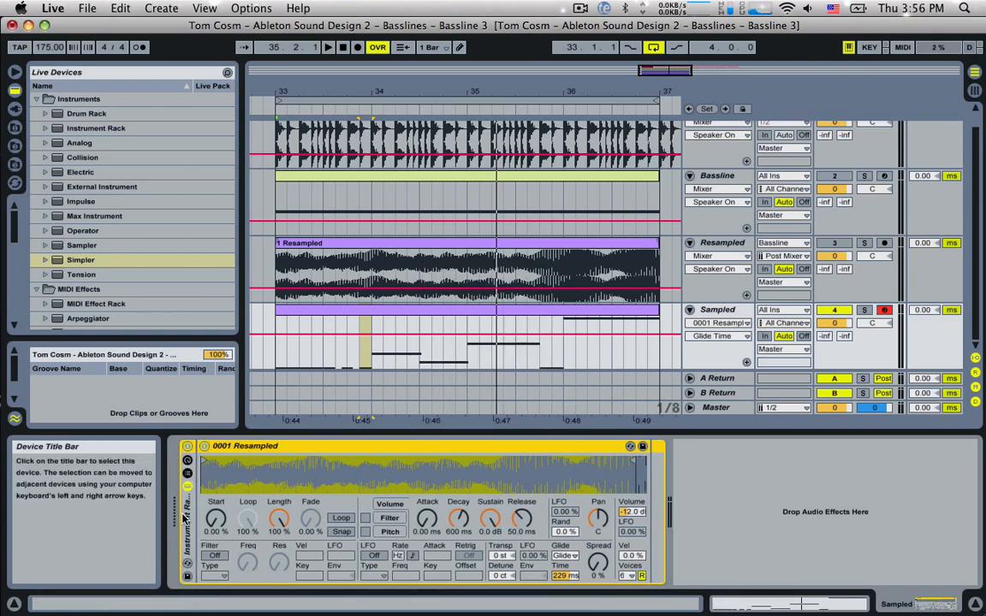
click(186, 473)
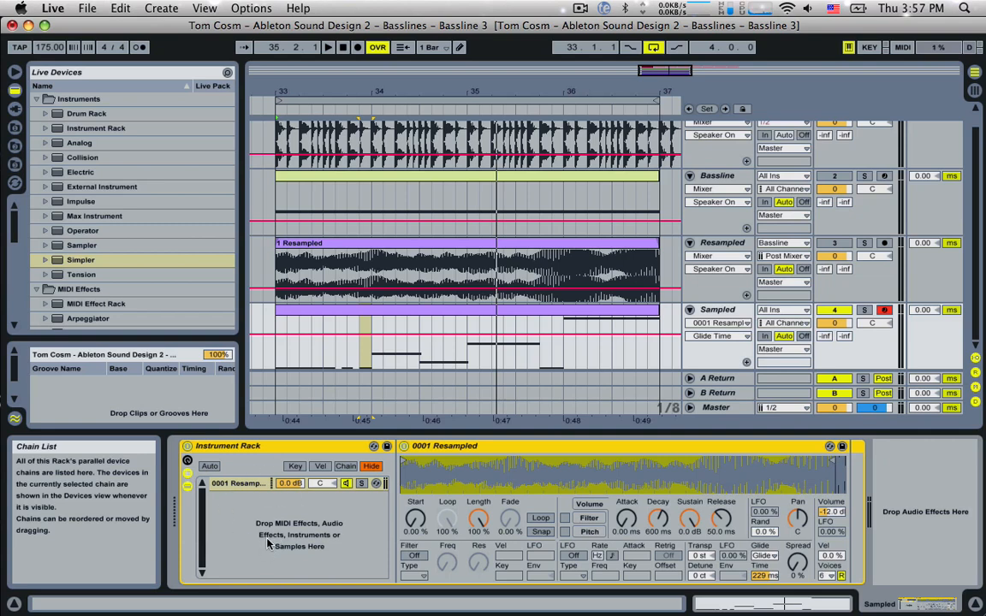
click(236, 485)
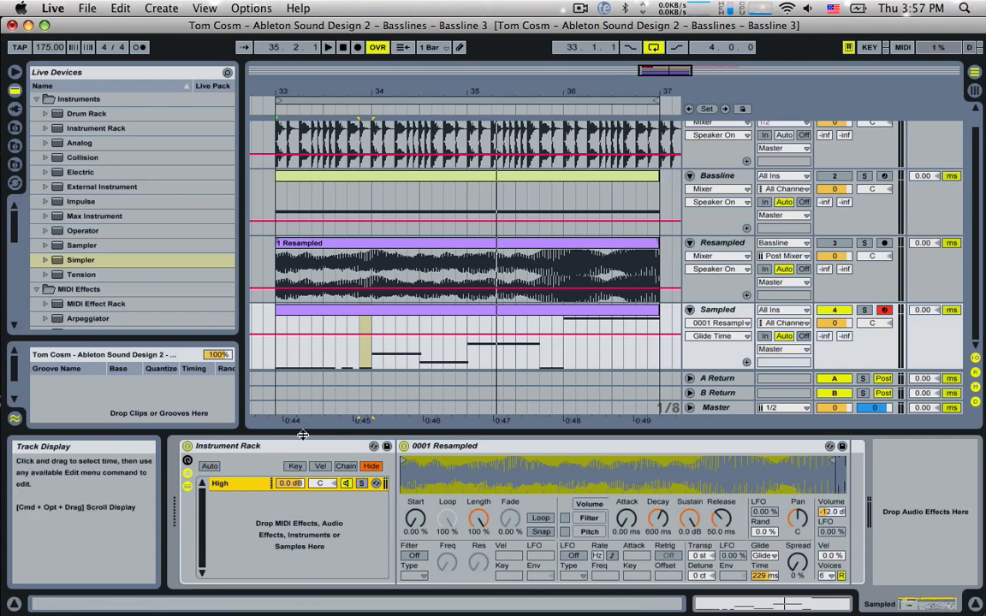
Duplicate the High chain in the Instrument Rack and rename the first of the two chains Sub
right_click(224, 484)
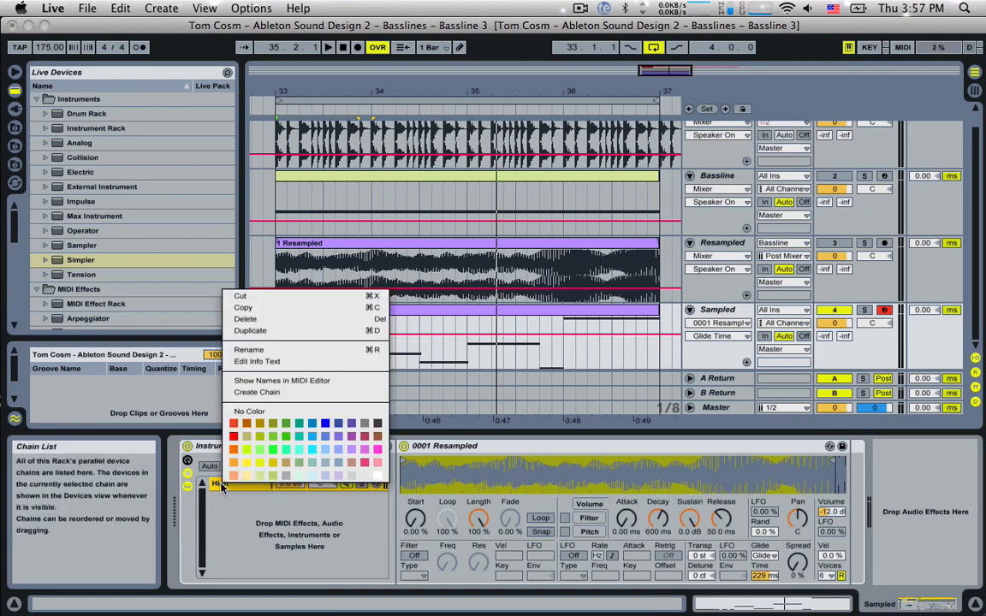
click(255, 331)
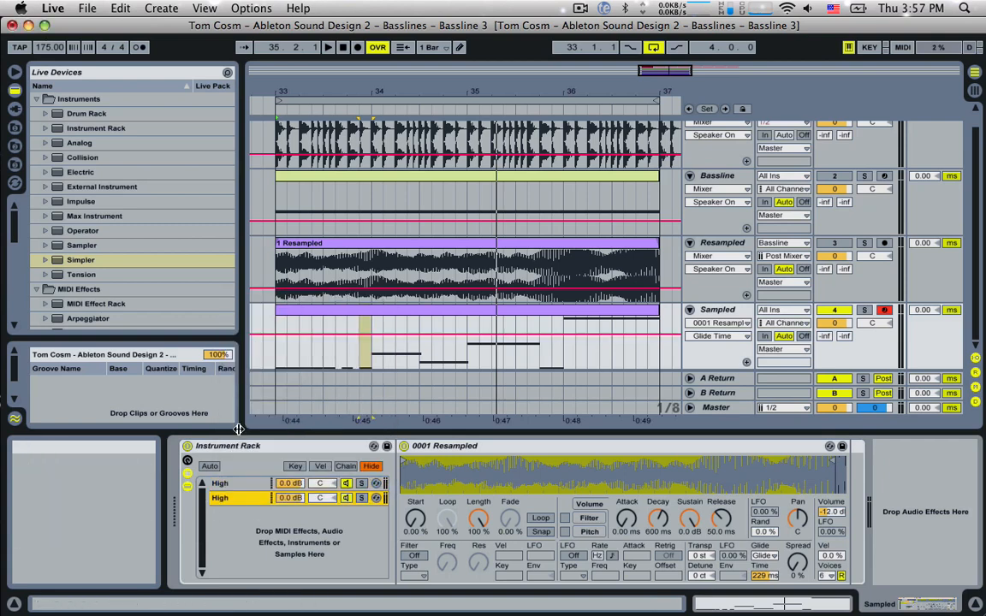
click(241, 485)
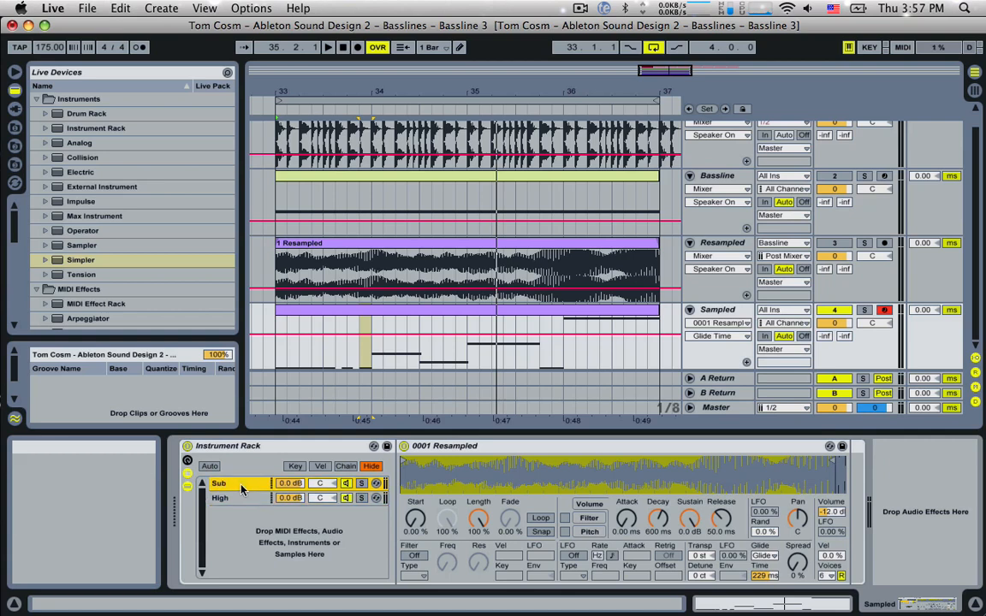
Solo the Sub chain and insert an EQ Eight directly after its sampler inside the Instrument Rack
click(369, 498)
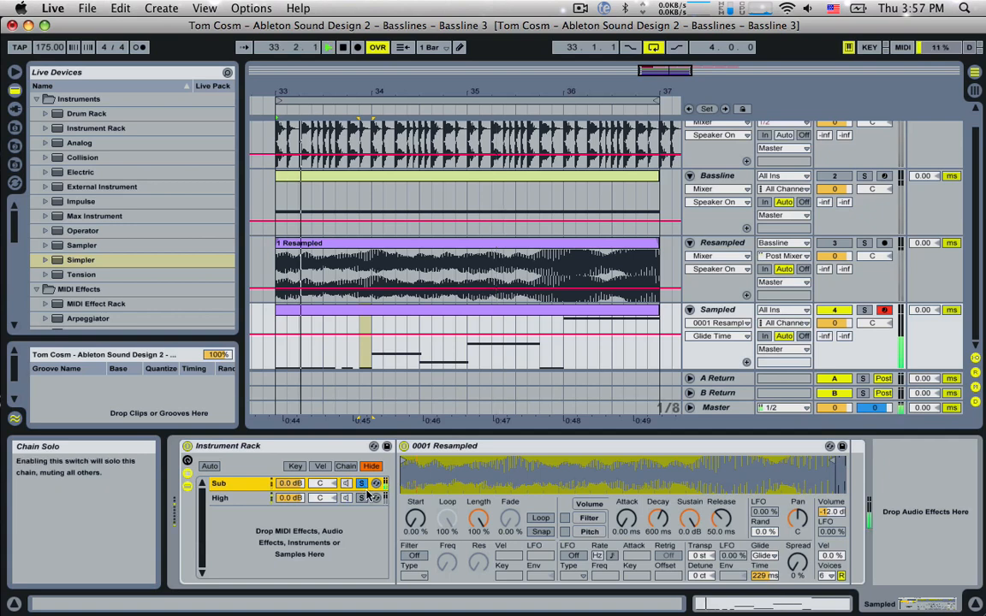
key(space)
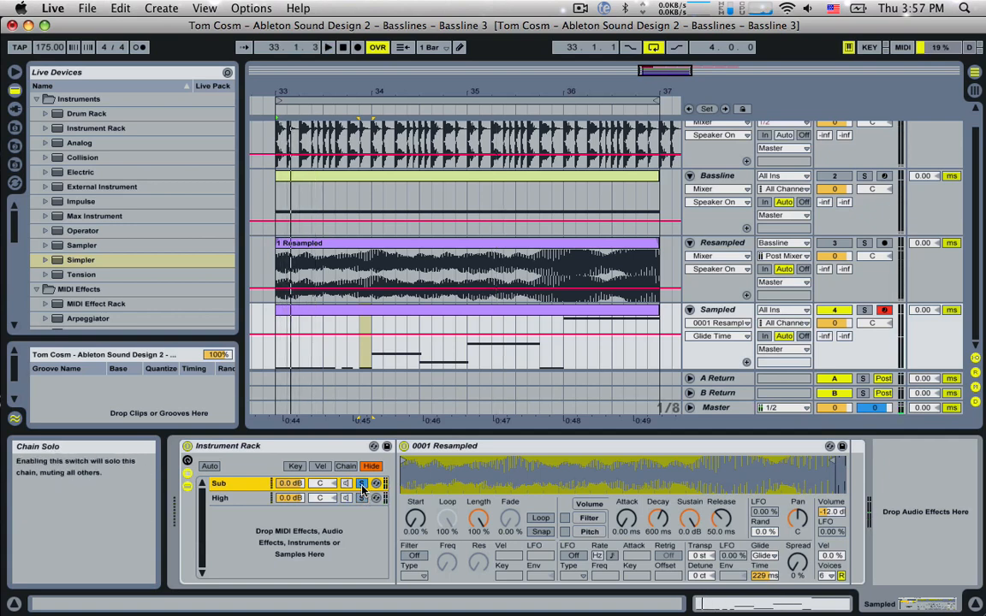
scroll(159, 285, down, 2)
scroll(123, 249, down, 10)
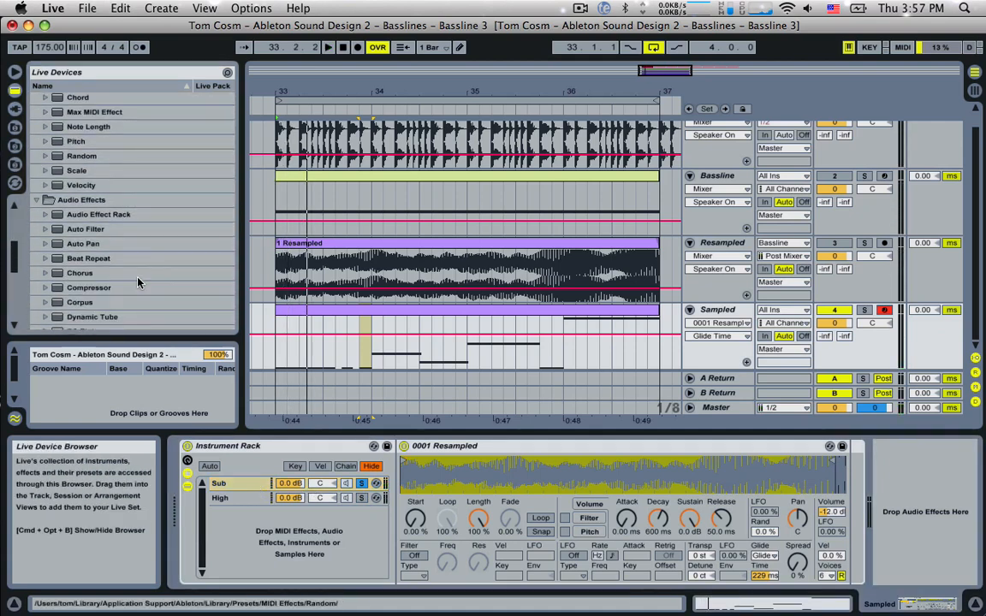
click(98, 248)
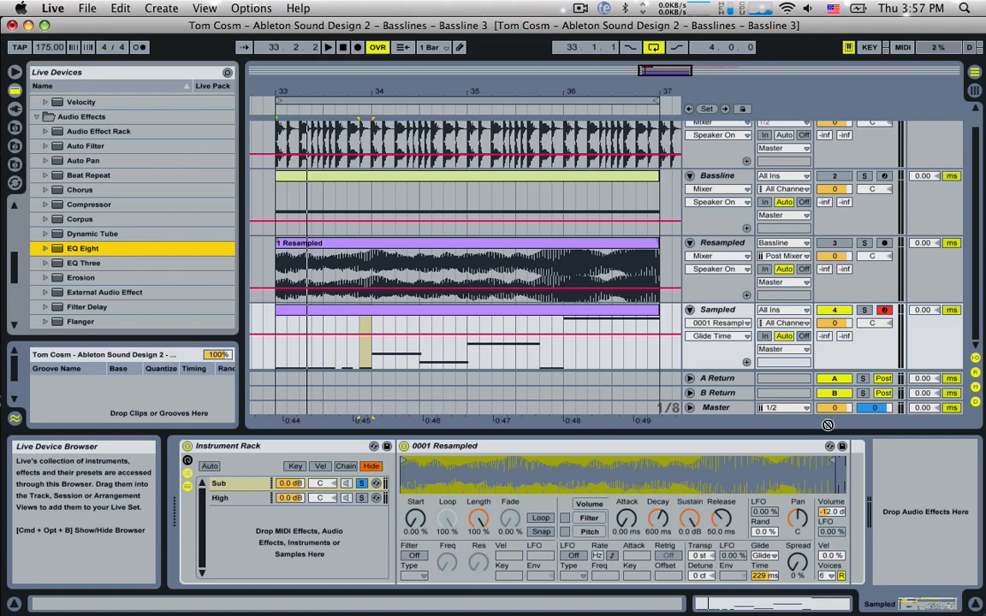
drag(843, 468, 851, 479)
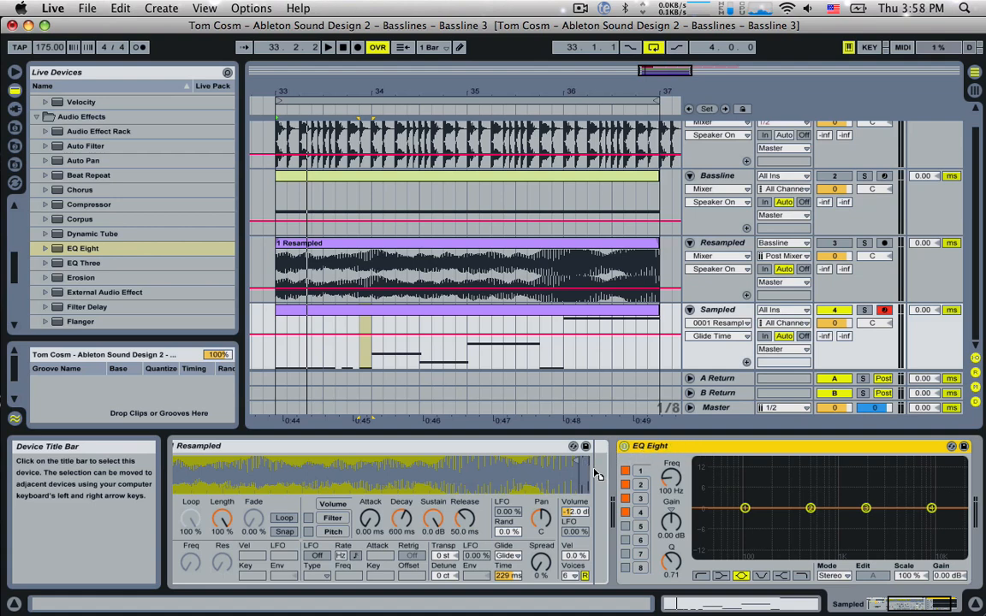
drag(595, 470, 593, 470)
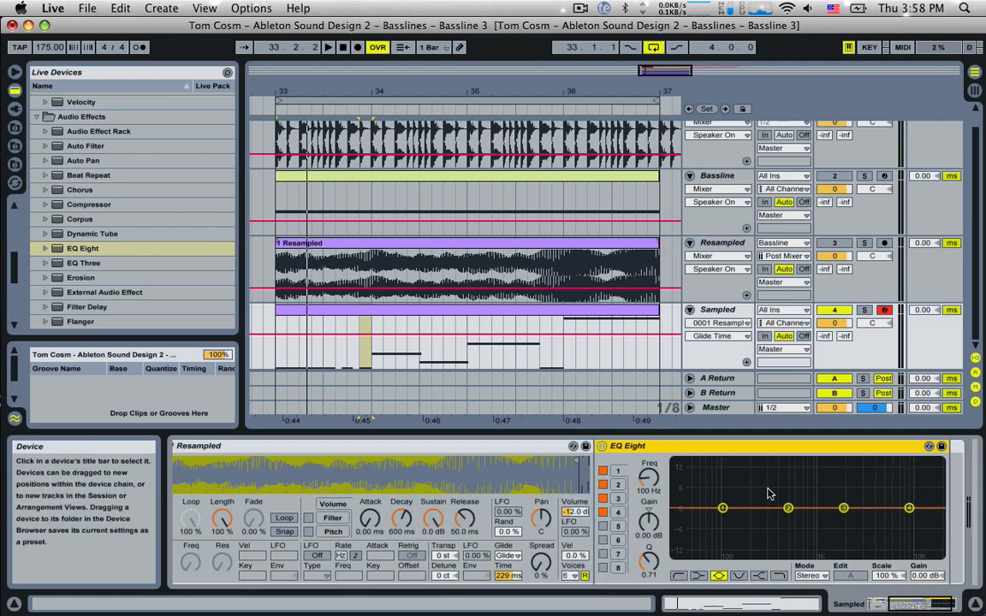
Make band 4 of the Sub chain's EQ Eight a high cut and lower its cutoff to about 128 Hz
click(910, 510)
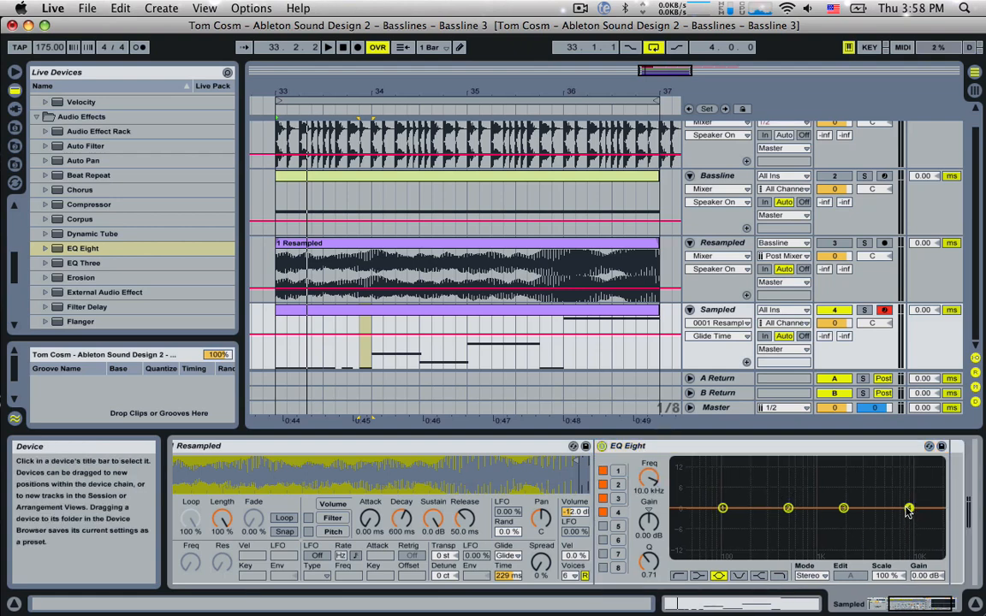
click(782, 577)
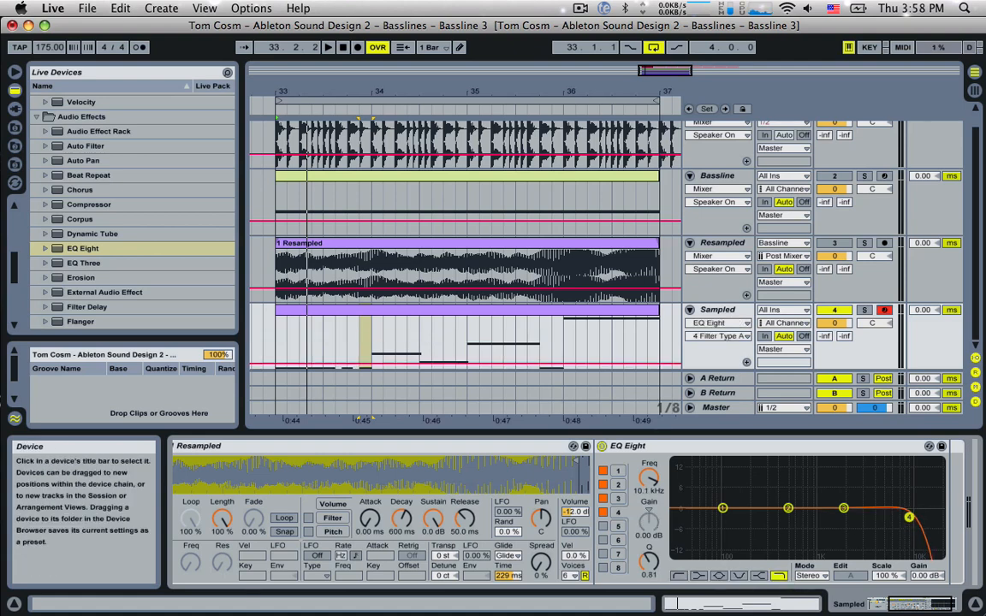
drag(908, 517, 733, 513)
key(space)
Move band 1 of the Sub chain's EQ down into the deepest bass and boost it by several decibels during playback
click(722, 509)
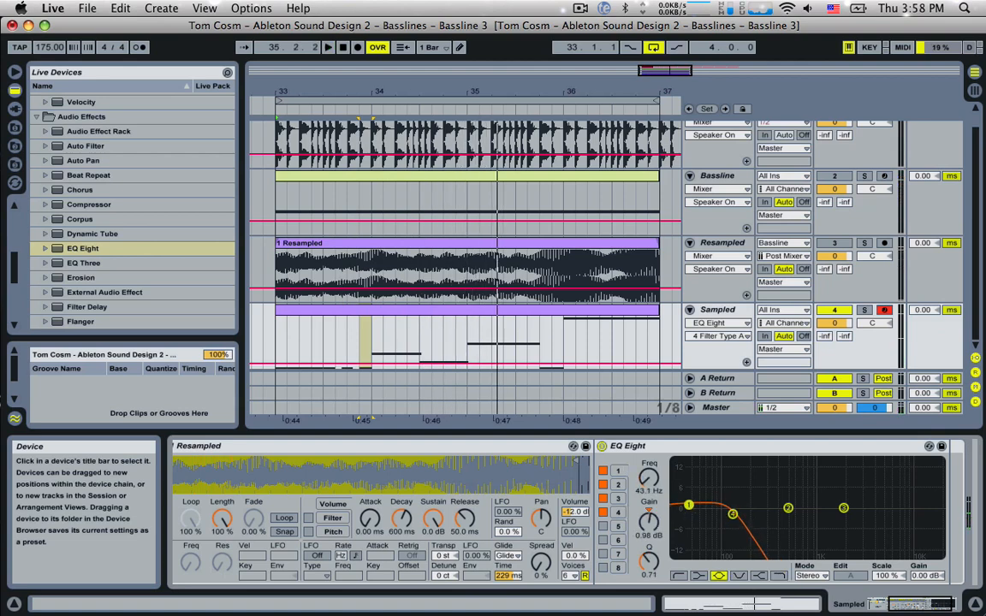
key(space)
drag(682, 494, 680, 490)
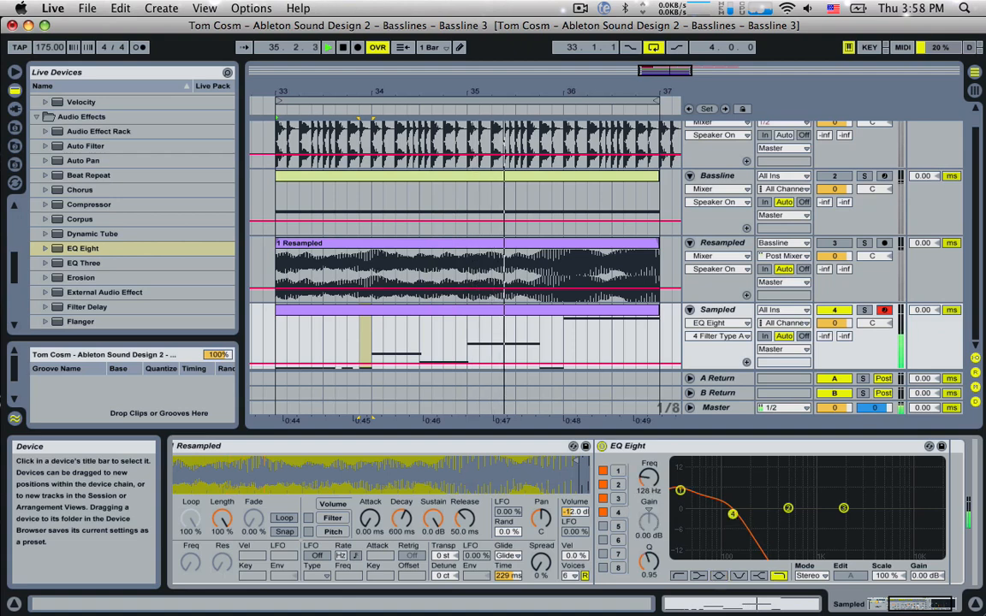
Raise the Sub chain's high-cut frequency to about 155 Hz while listening, and stop playback
click(731, 515)
drag(732, 514, 740, 515)
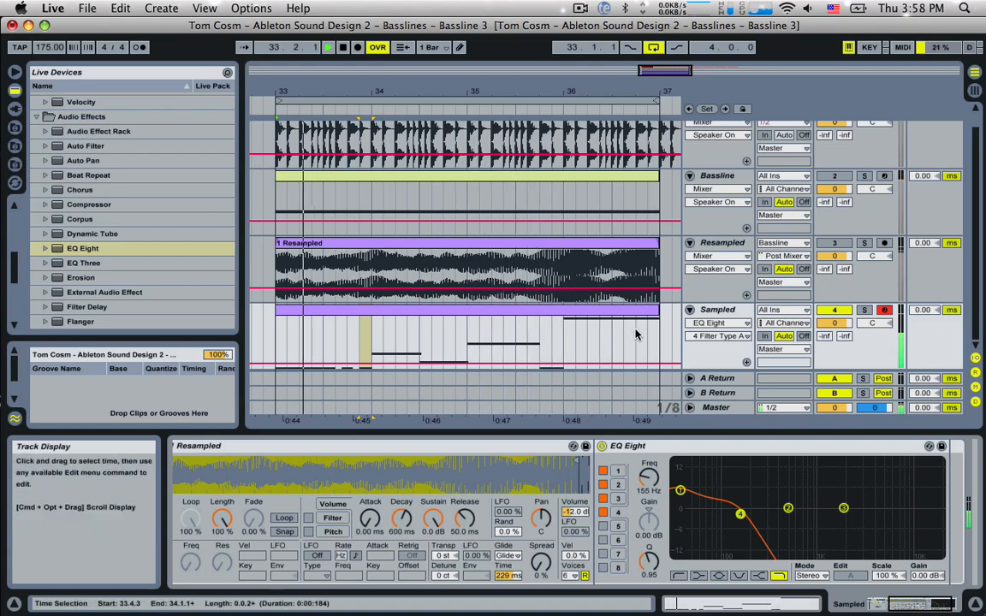
click(717, 309)
key(space)
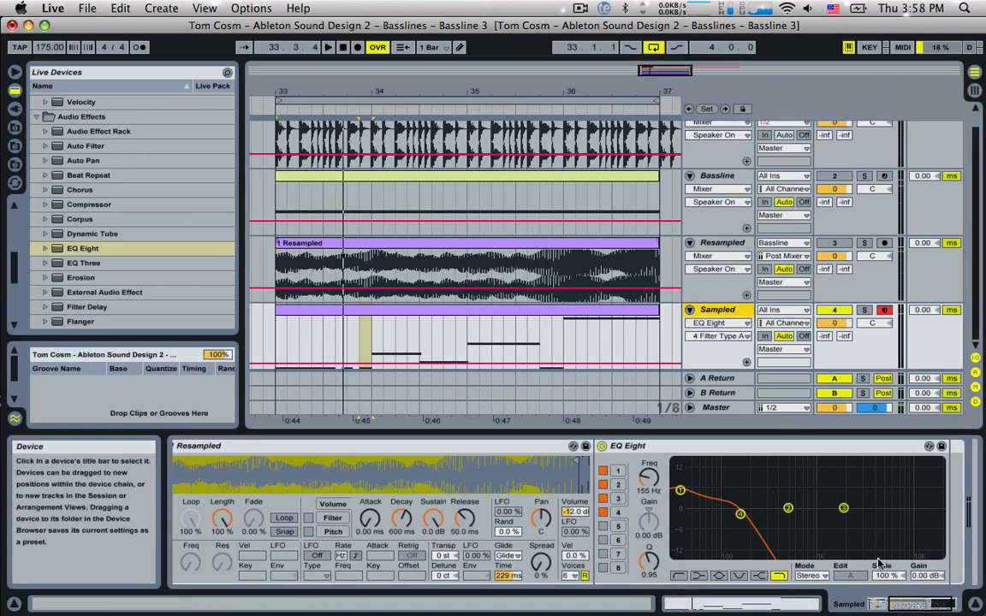
Add an EQ Eight after the High chain's sampler and make band 1 a low cut at about 146 Hz
click(880, 604)
click(225, 498)
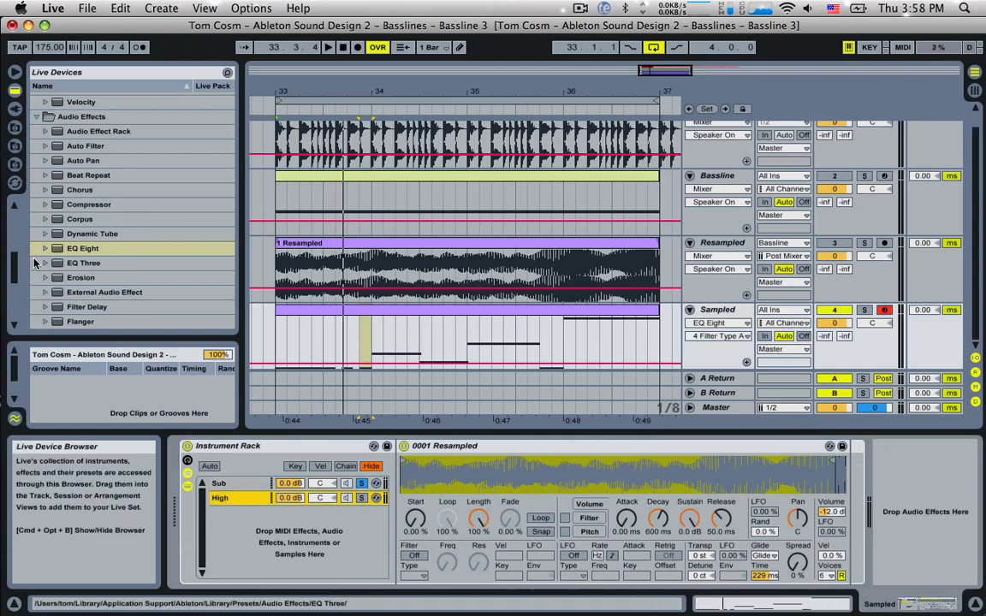
drag(82, 250, 849, 483)
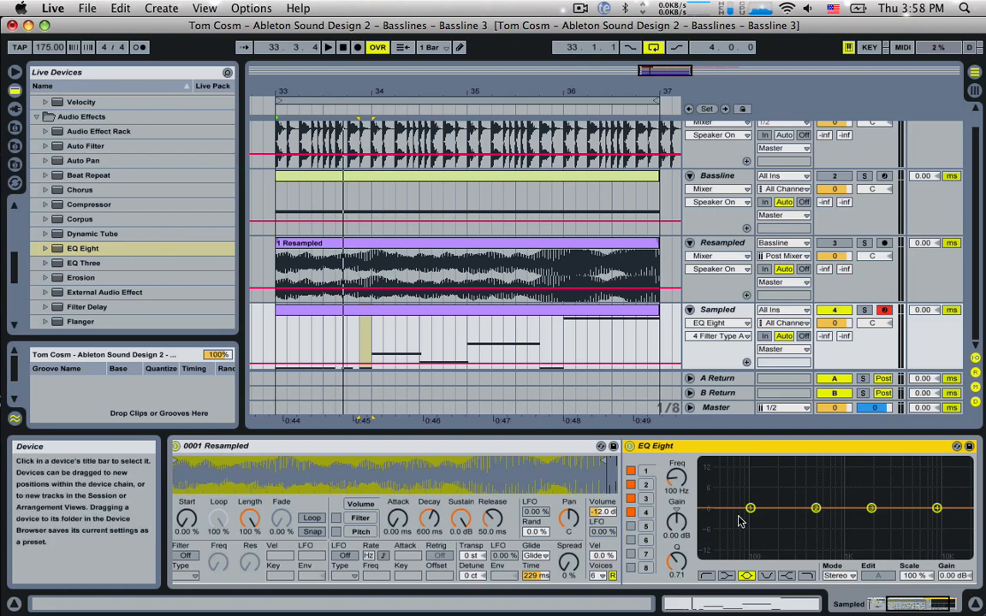
click(706, 575)
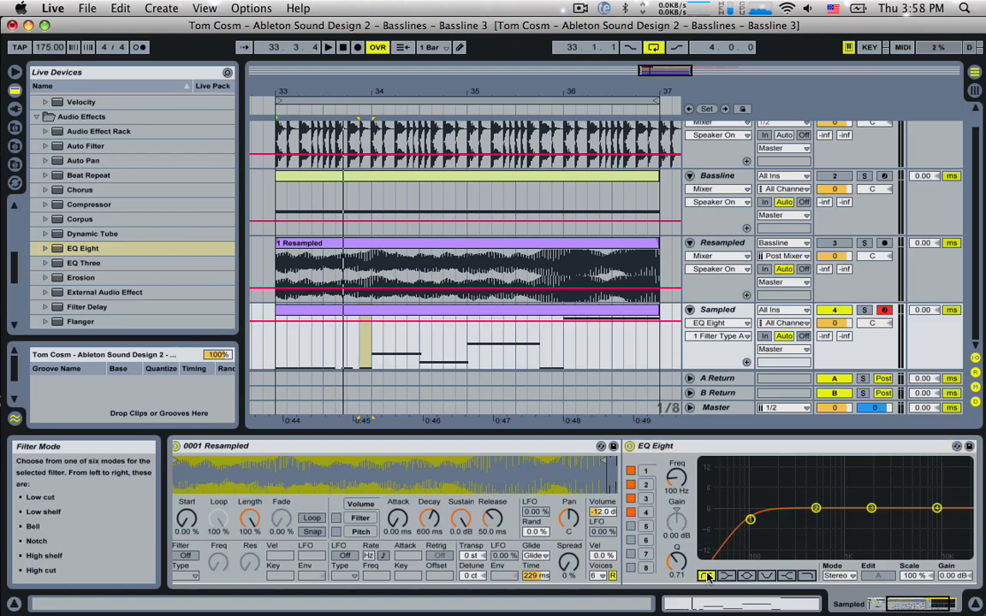
drag(750, 519, 751, 517)
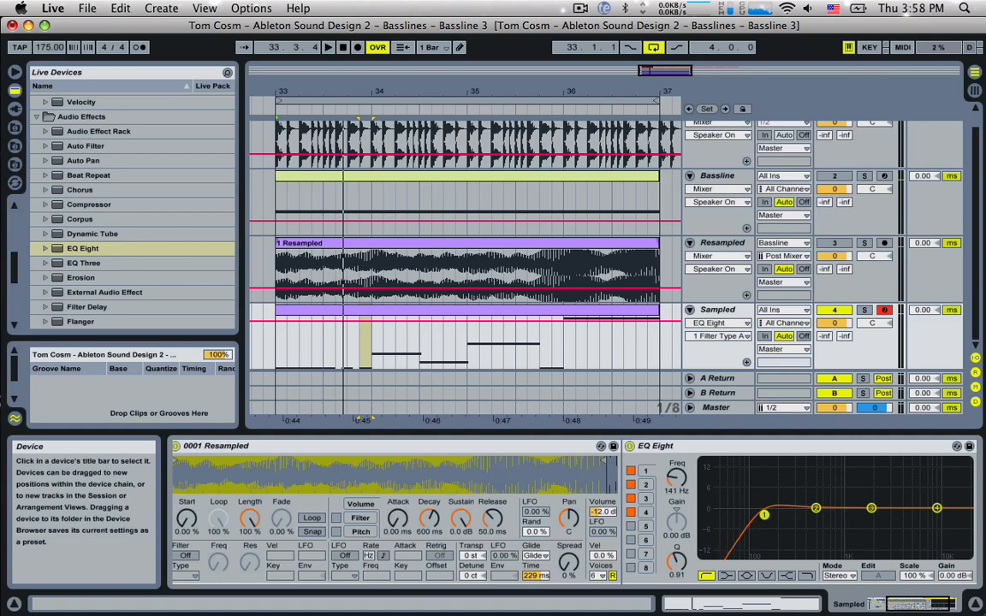
Solo the High chain instead of Sub and play the loop to hear the filtered highs
drag(920, 605, 865, 599)
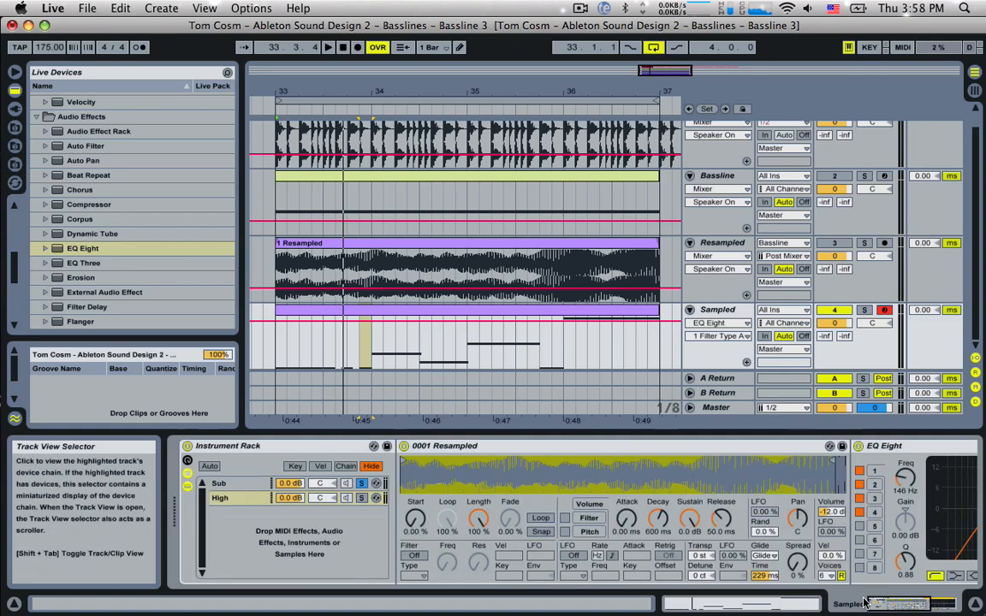
click(363, 498)
key(space)
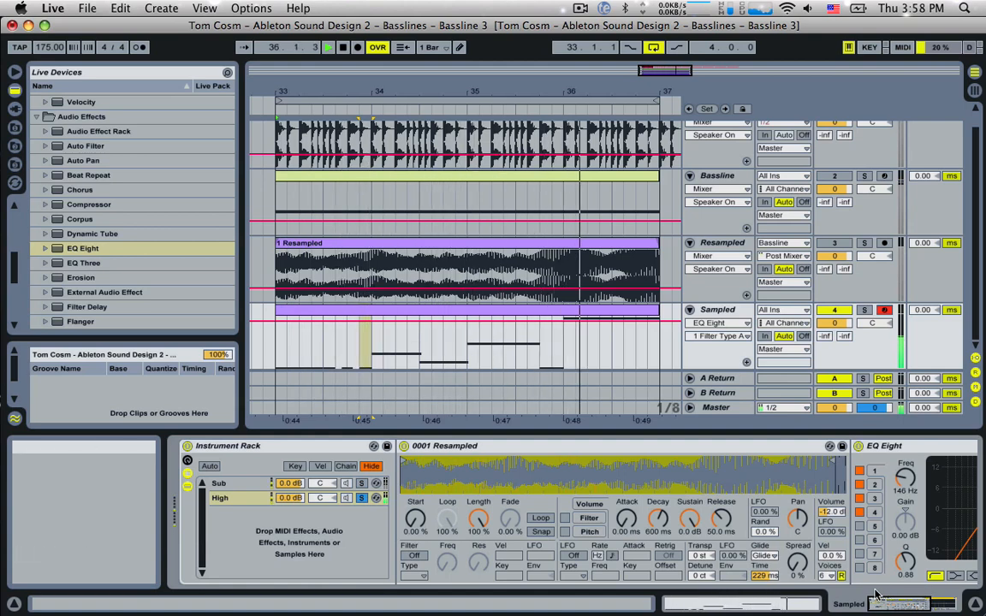
Raise the Sampled track's volume to 6.0 and play both rack chains together without solo
drag(829, 322, 829, 295)
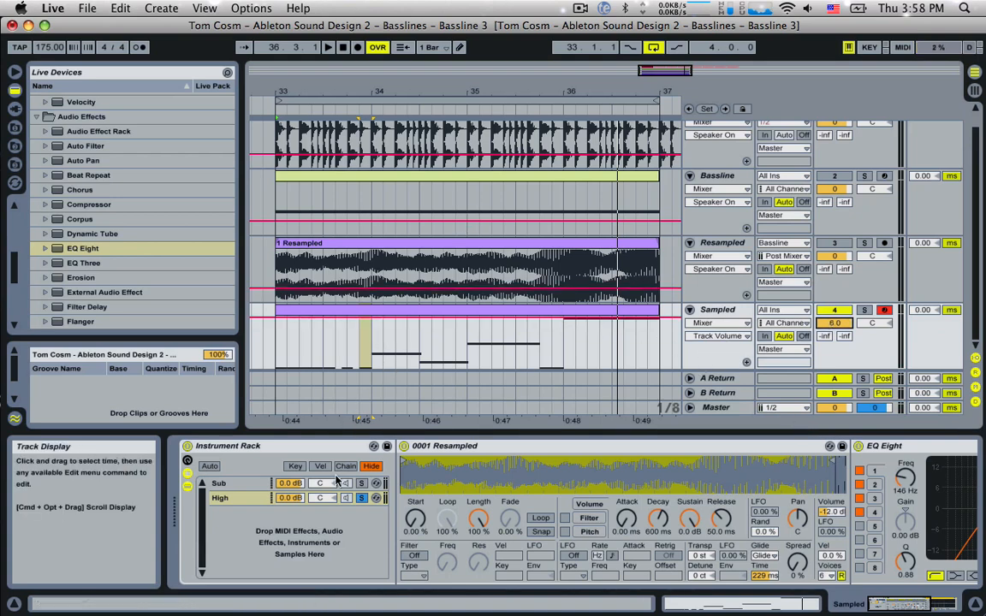
key(space)
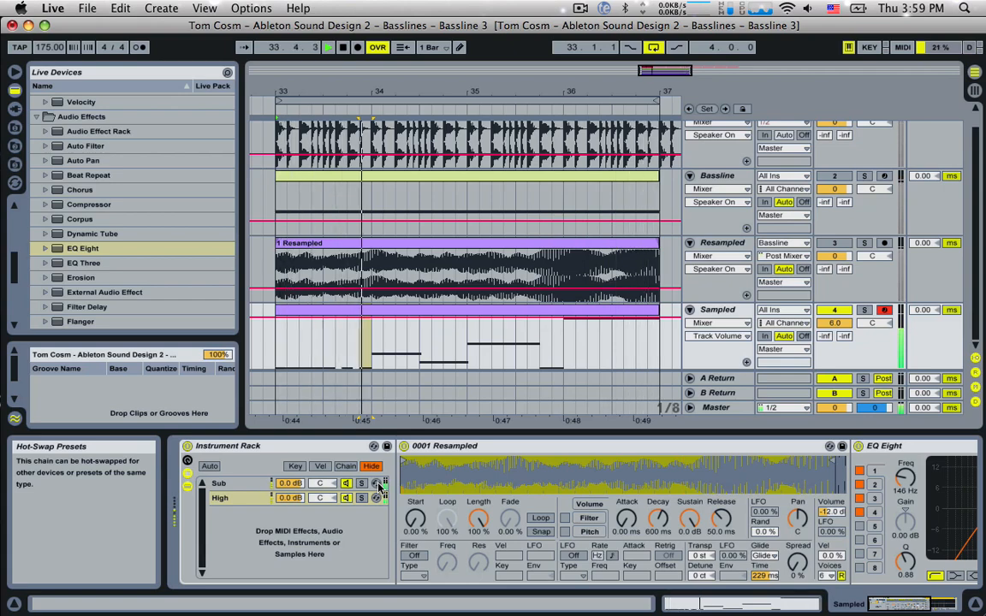
key(space)
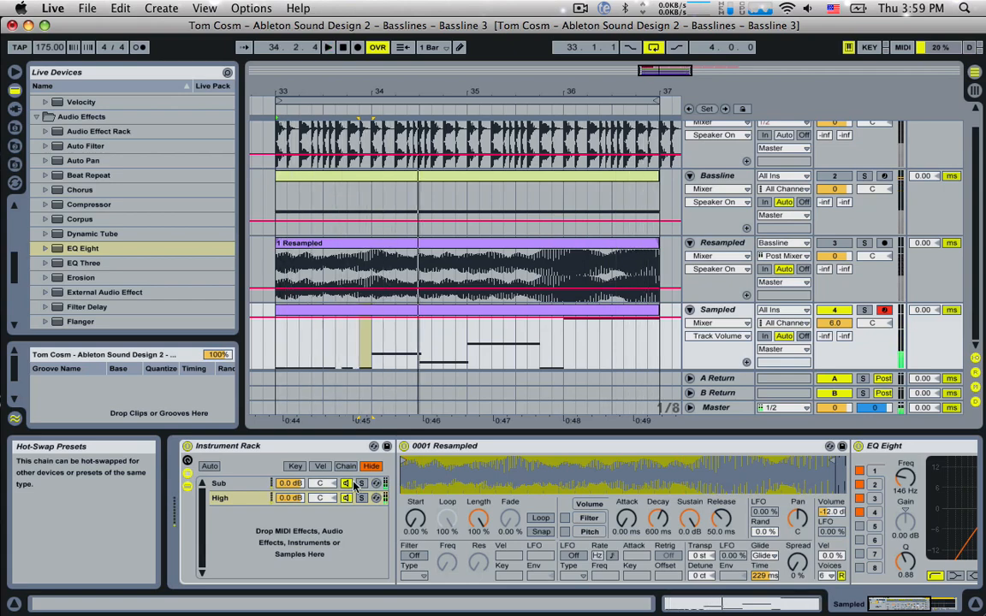
Cut band 3 of the High chain's EQ to about -4.9 dB near 1.44 kHz and start playback
click(230, 498)
drag(874, 603, 943, 603)
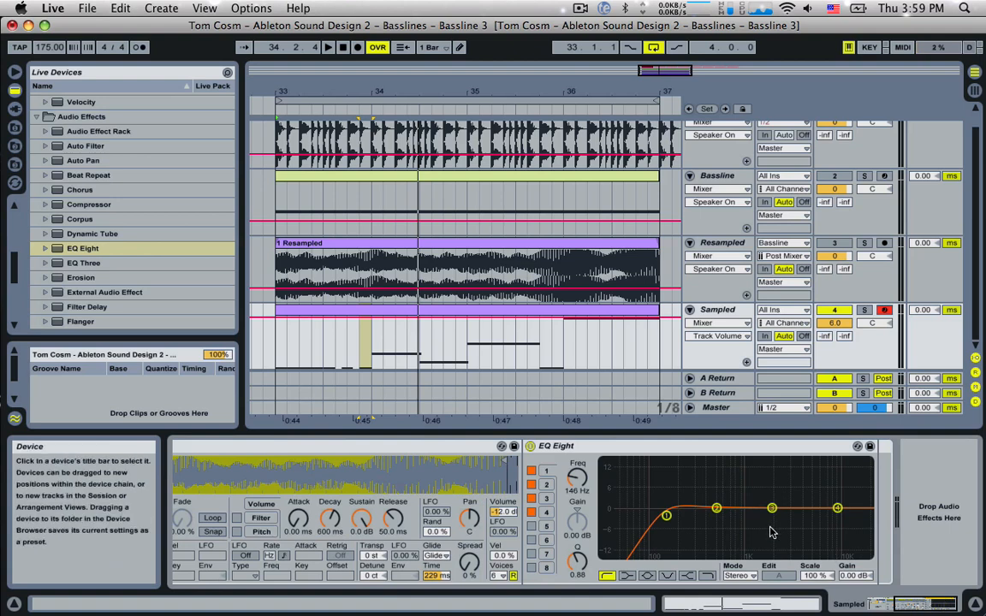
drag(772, 509, 769, 515)
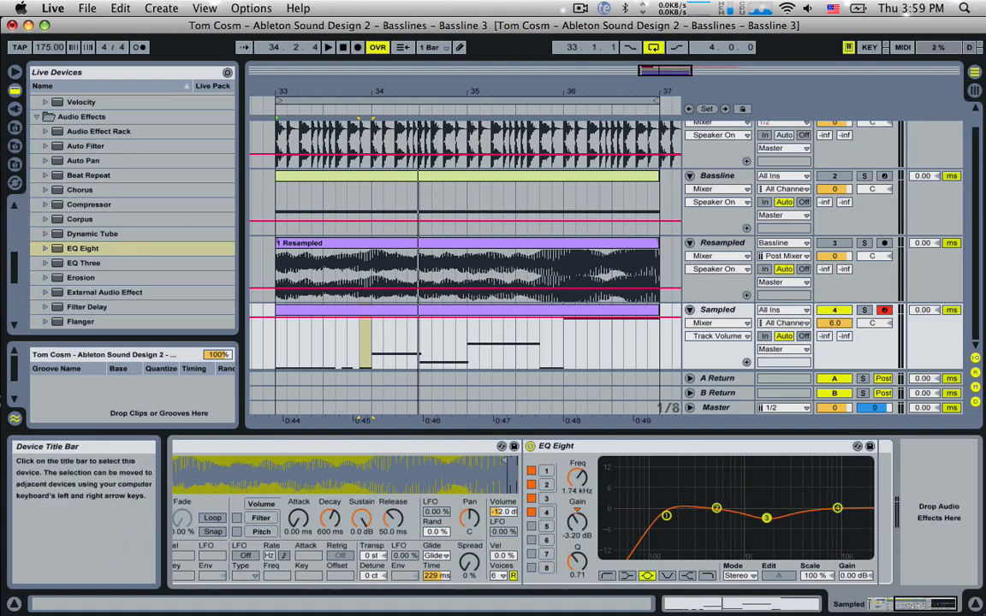
key(space)
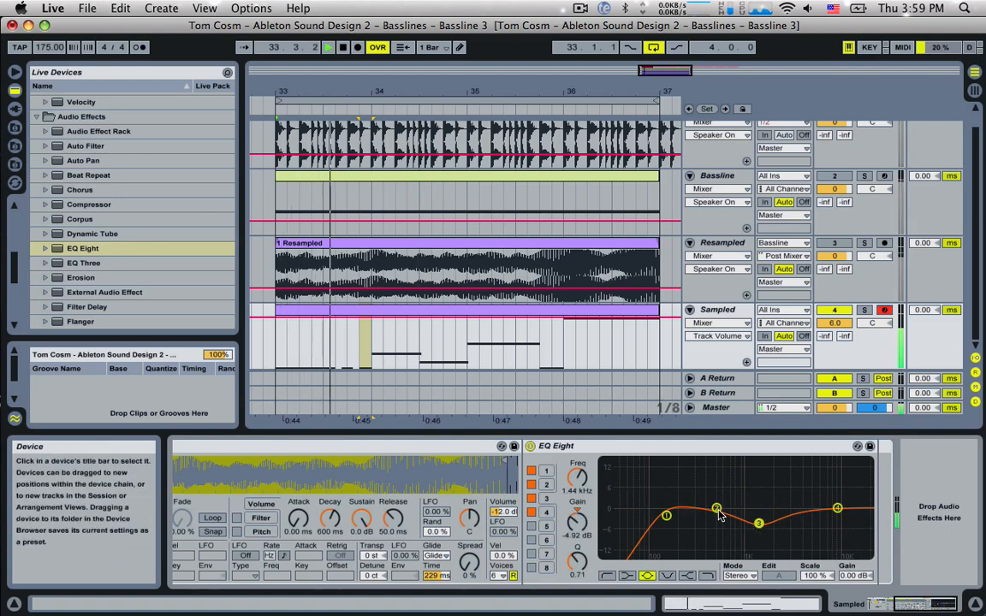
Refine the High chain's EQ curve: slight boost on band 2, band 3 about -2.95 dB at 1.33 kHz, band 4 about 5.66 dB at 4.35 kHz
drag(716, 508, 725, 500)
drag(839, 511, 803, 490)
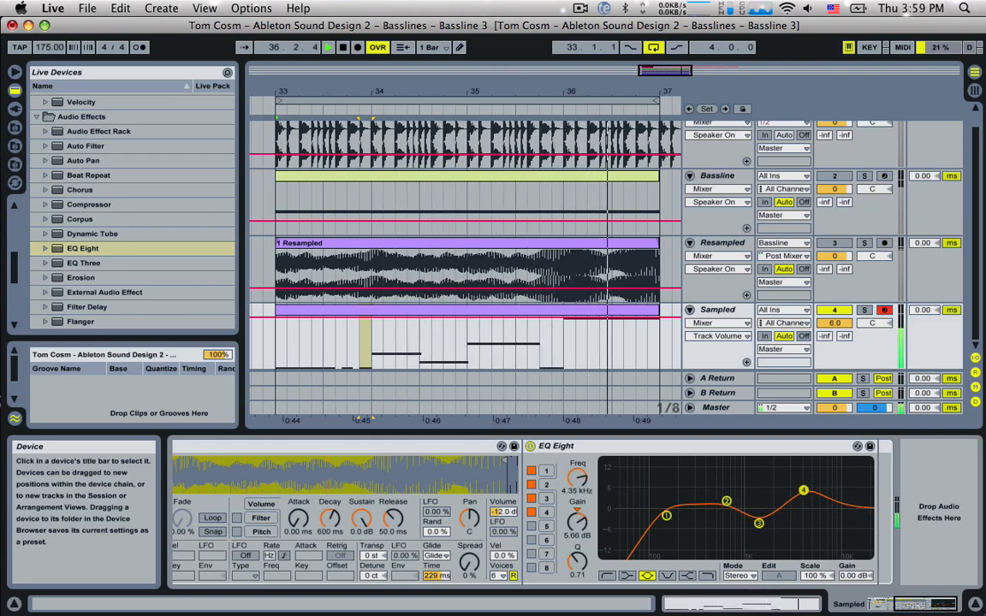
drag(725, 501, 756, 518)
key(space)
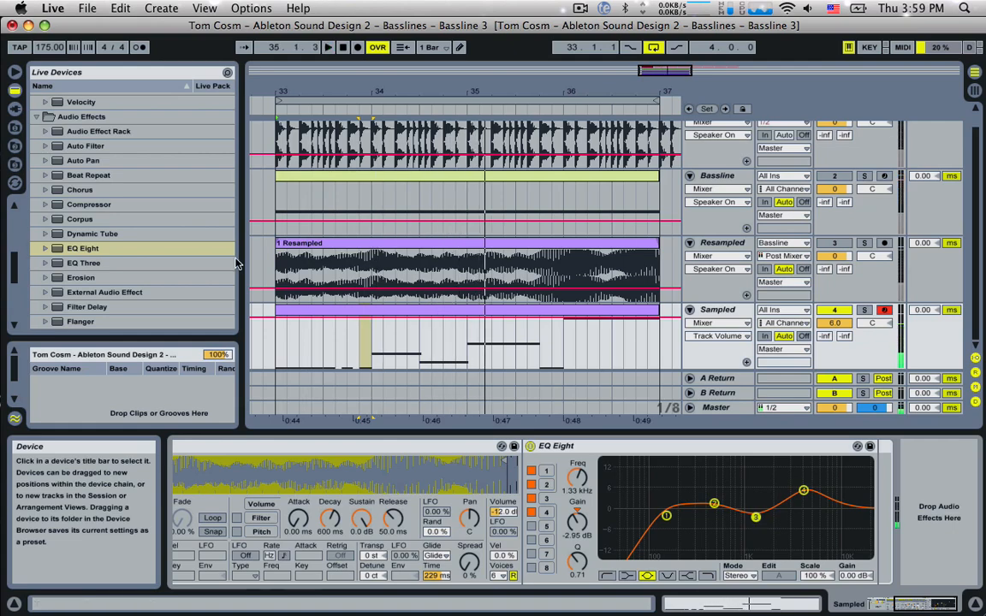
Add a Flanger after the EQ Eight in the High chain
scroll(178, 220, down, 3)
click(67, 277)
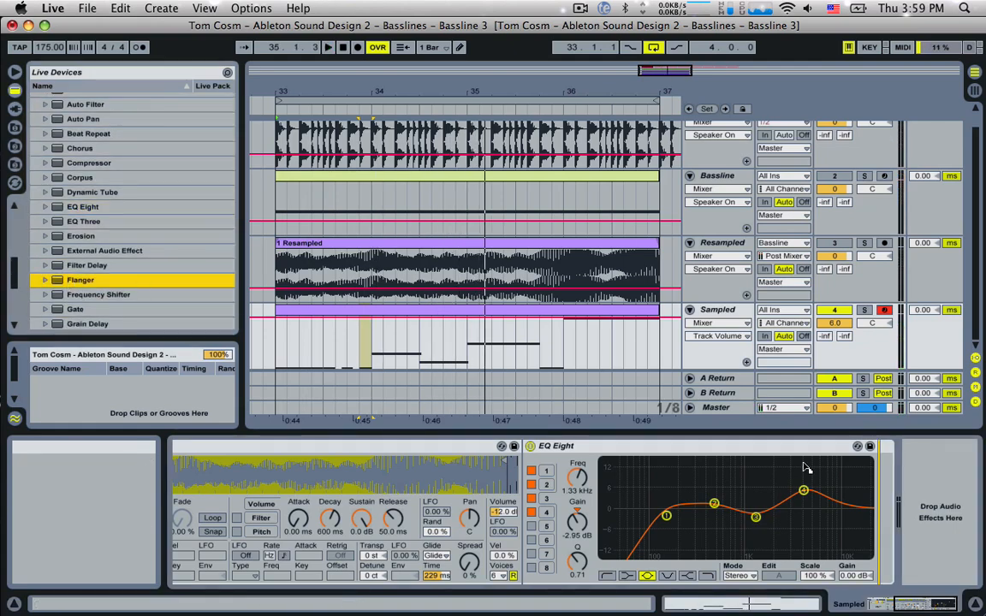
key(Return)
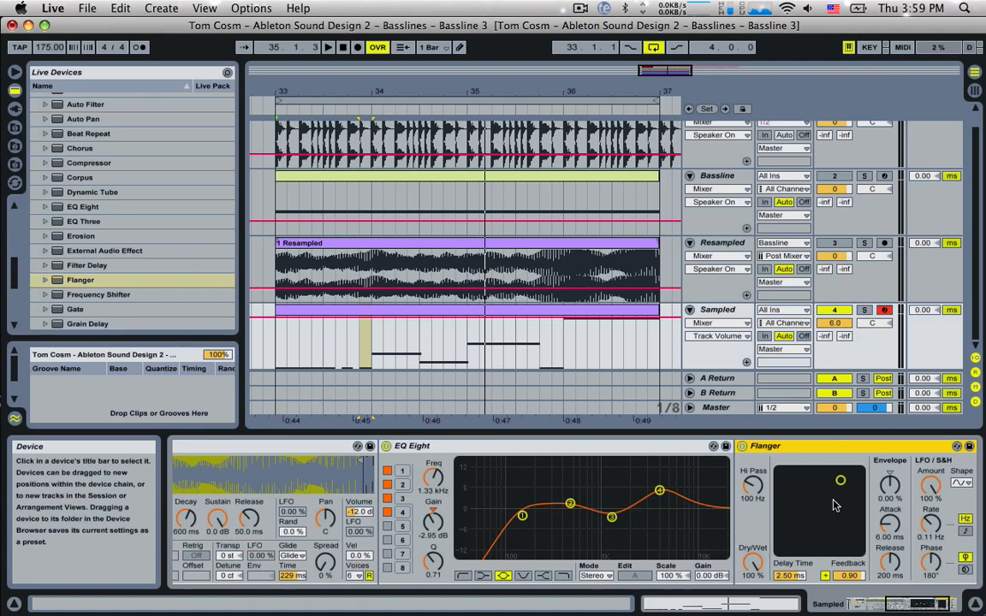
Reduce the Flanger's feedback to 0.33 while listening to the loop, keeping the 2.50 ms delay time
key(space)
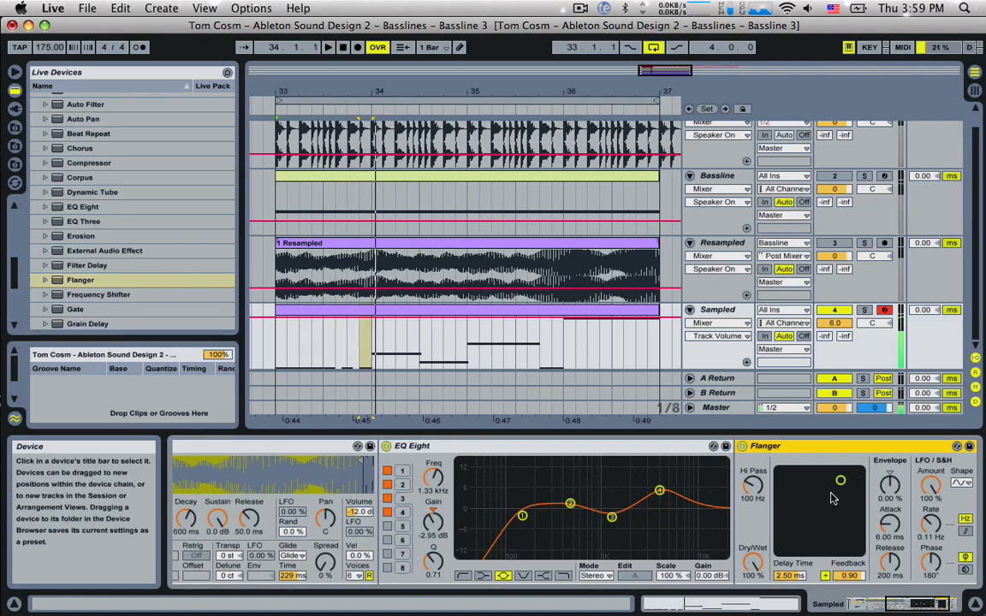
drag(819, 507, 819, 537)
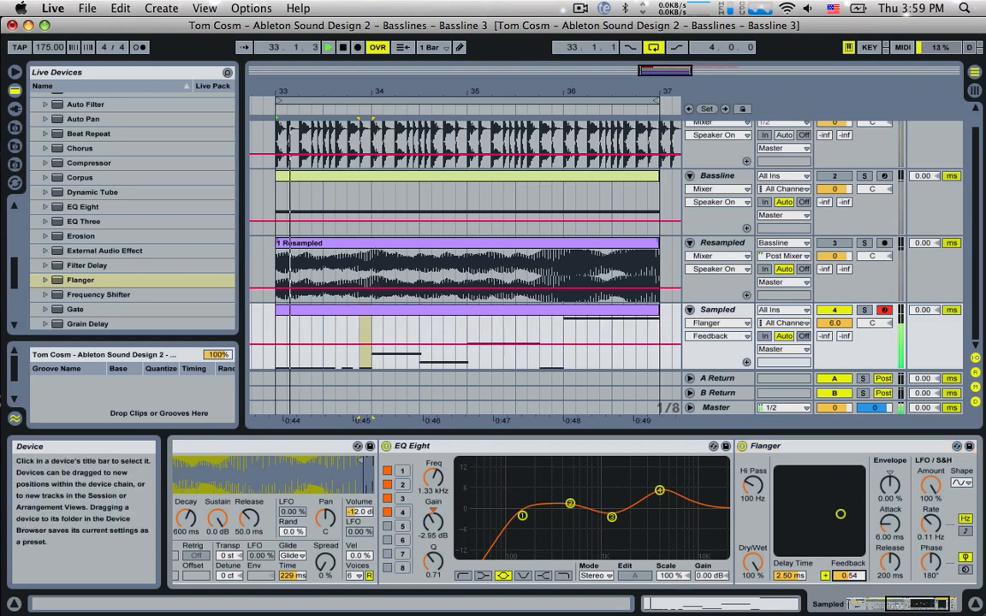
drag(752, 459, 752, 470)
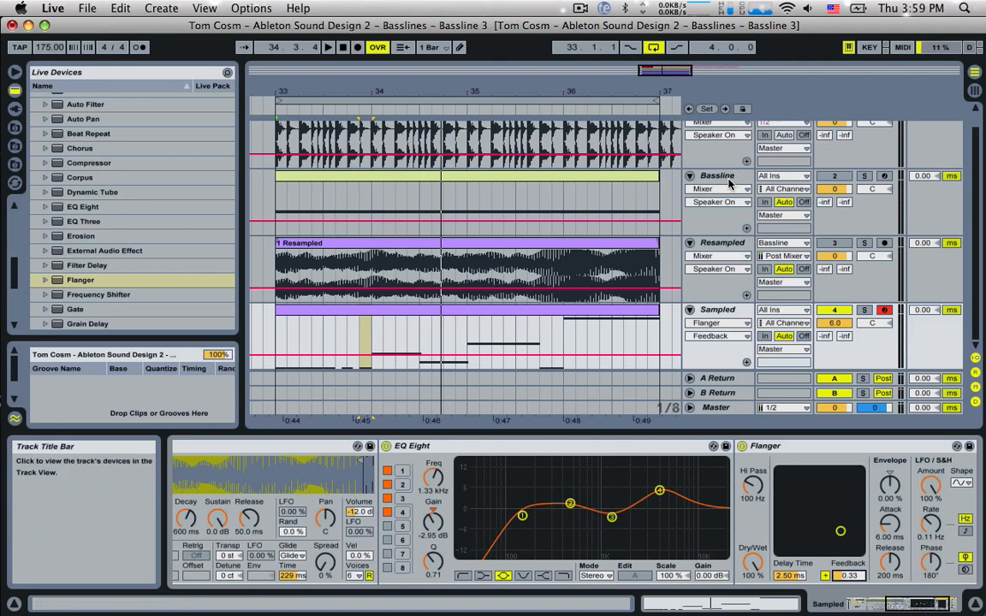
Set the High chain Flanger's LFO phase to 131°, rate to 0.08 Hz and delay time to 3.98 ms while the loop plays
click(710, 231)
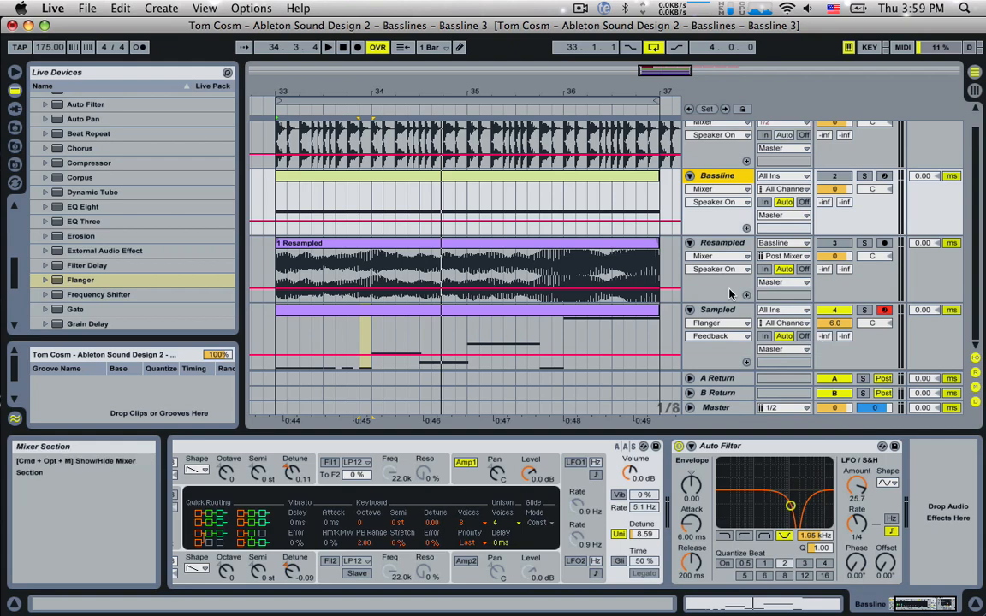
click(716, 312)
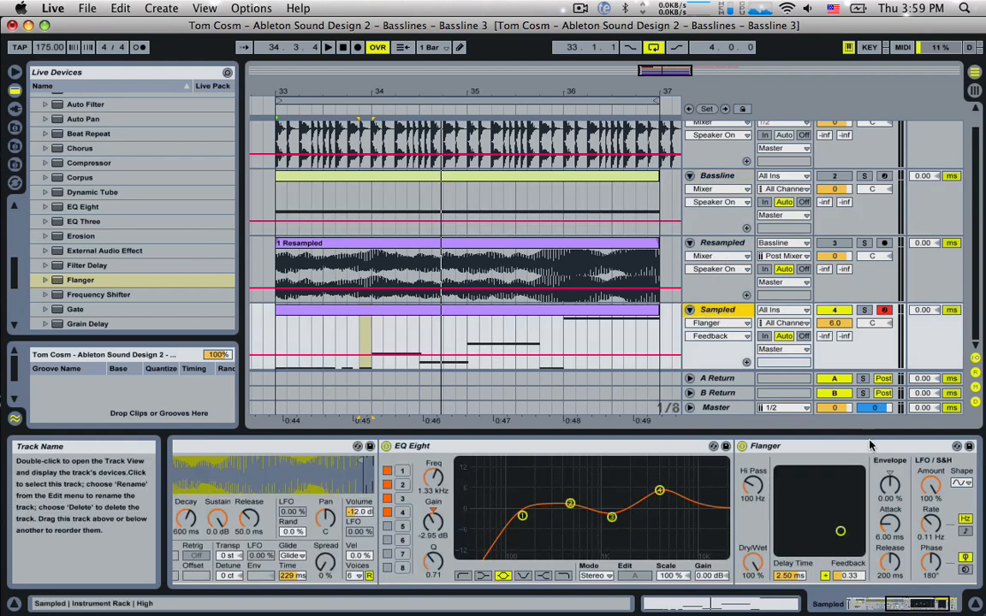
drag(930, 562, 932, 587)
key(space)
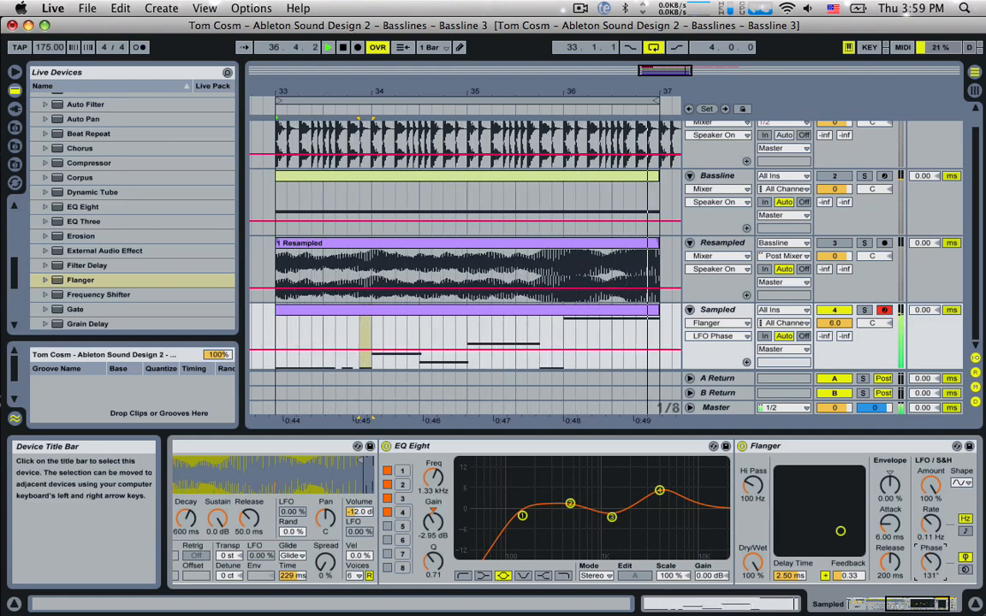
drag(930, 523, 930, 535)
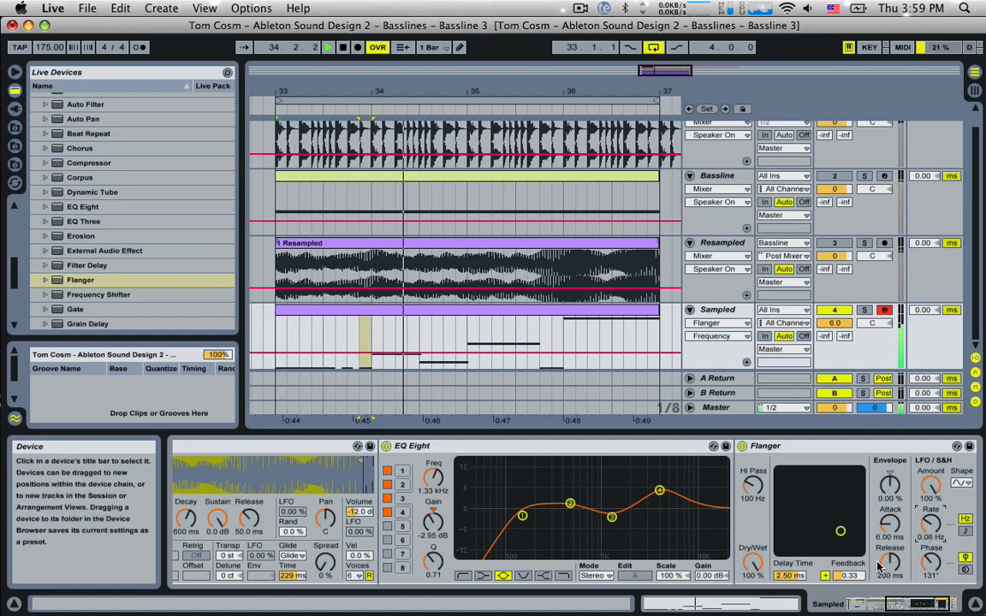
mouse_move(794, 576)
mouse_down()
mouse_move(794, 559)
mouse_move(794, 567)
mouse_up()
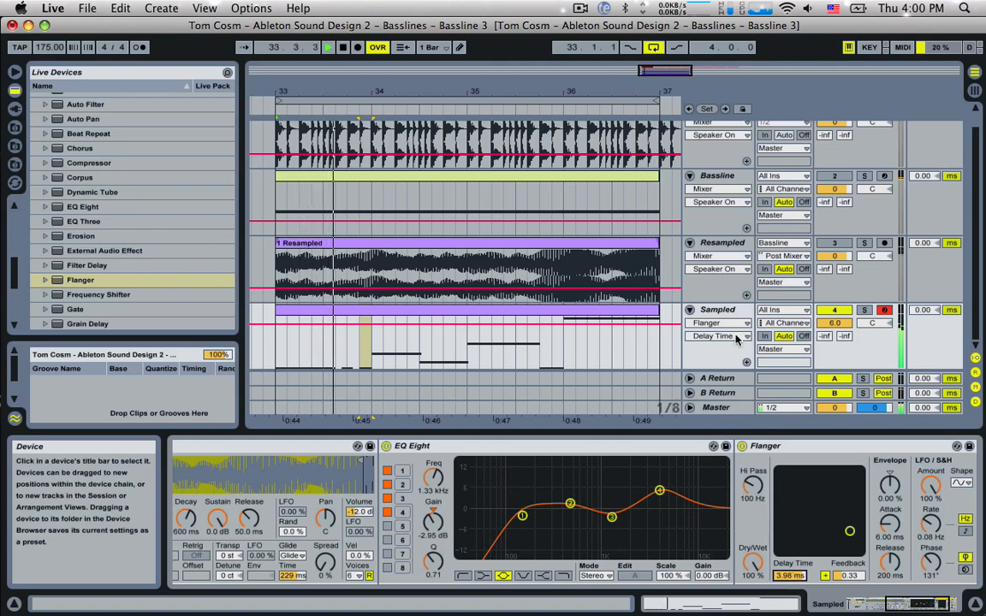
key(space)
Inspect the Sampled clip's MIDI notes up to the long C4 note in its last bar, and return to the track's devices
double_click(638, 310)
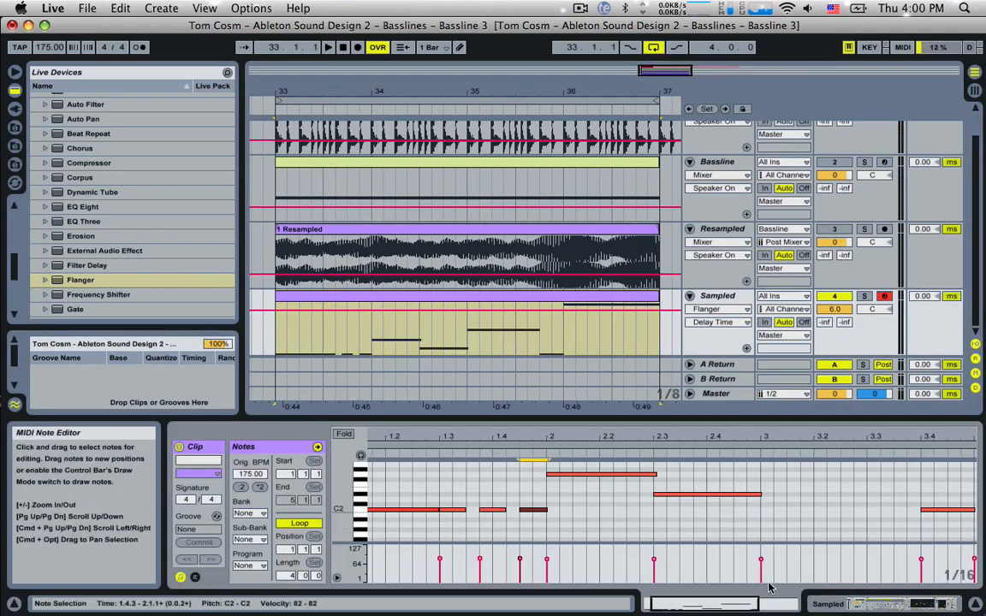
drag(753, 604, 793, 604)
scroll(946, 501, up, 6)
scroll(946, 502, down, 5)
click(962, 495)
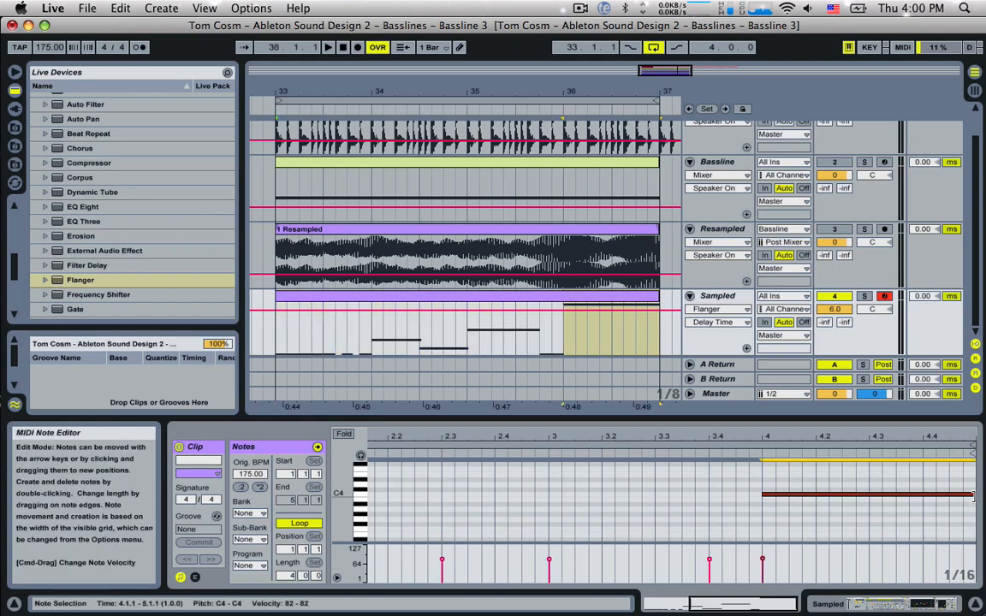
click(714, 297)
double_click(714, 298)
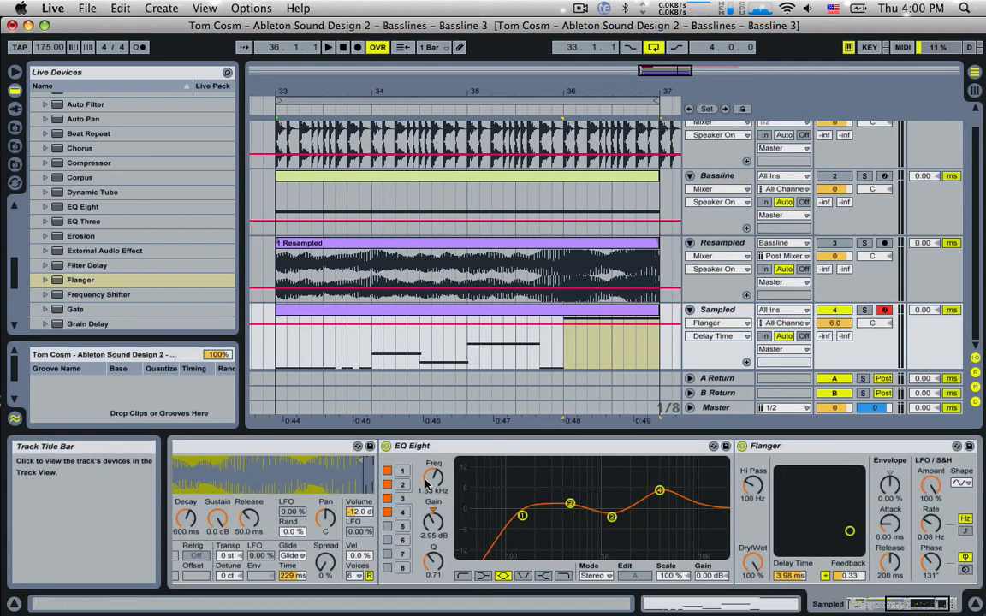
Set the High chain sampler's Glide Time to 364 ms and raise its automation to 1.75 s between 35.4.3 and 37.1.1
click(286, 576)
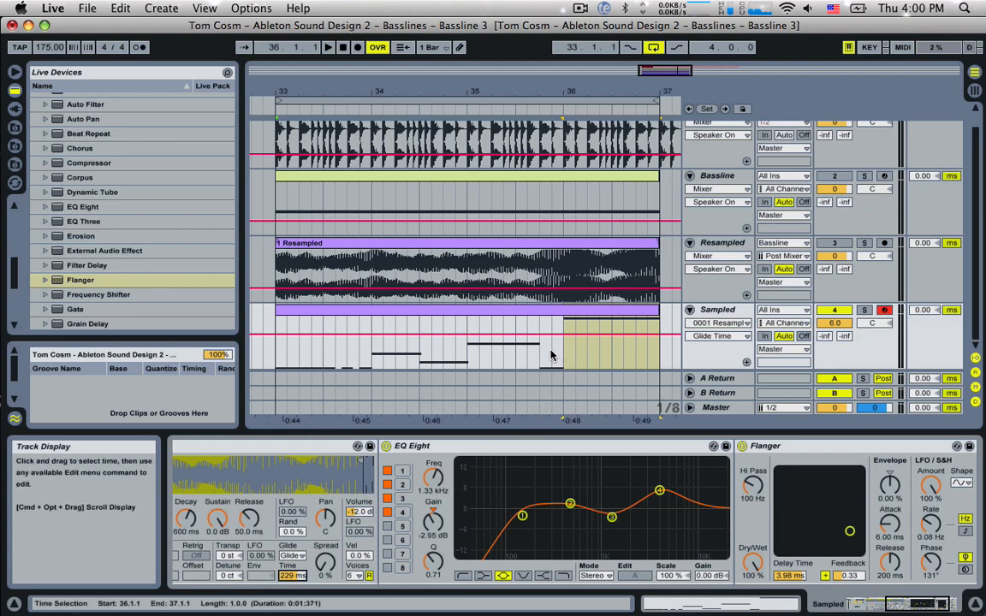
mouse_move(296, 575)
mouse_down()
mouse_move(295, 565)
mouse_move(297, 576)
mouse_up()
drag(502, 334, 501, 332)
drag(554, 363, 581, 358)
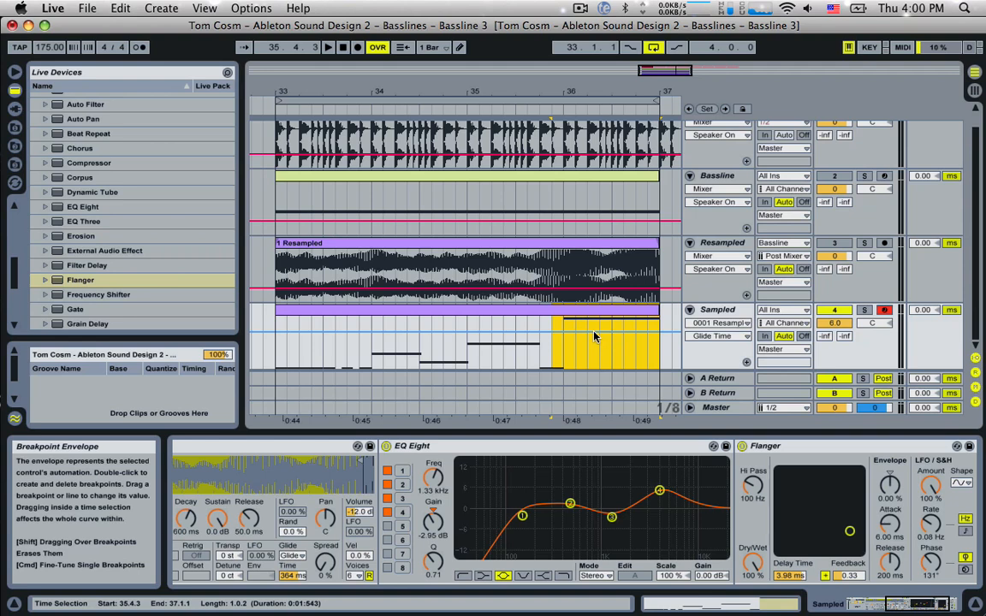
drag(595, 336, 593, 325)
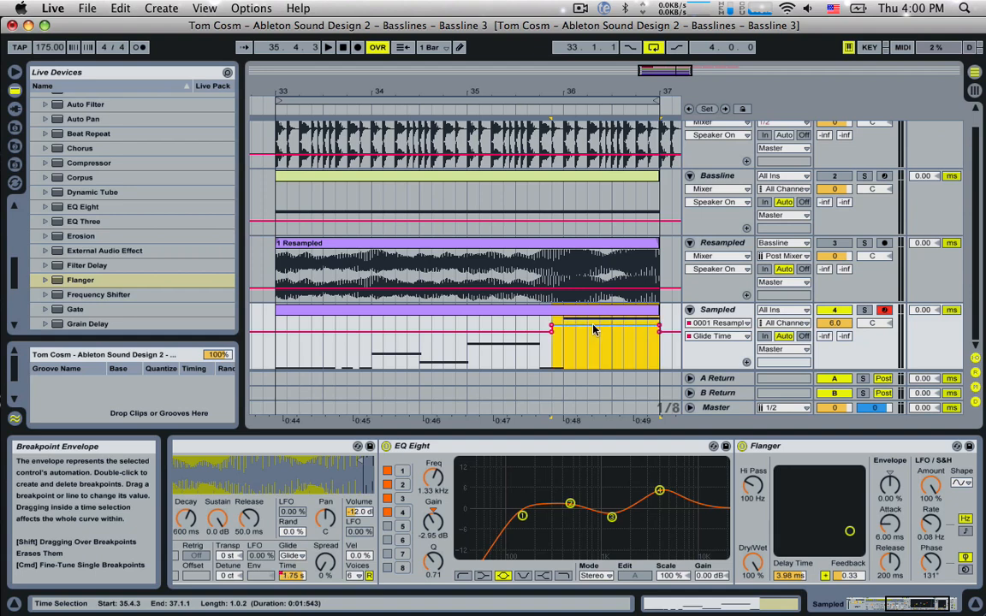
Audition the end of the loop with the Glide Time automation, and undo that automation
click(549, 356)
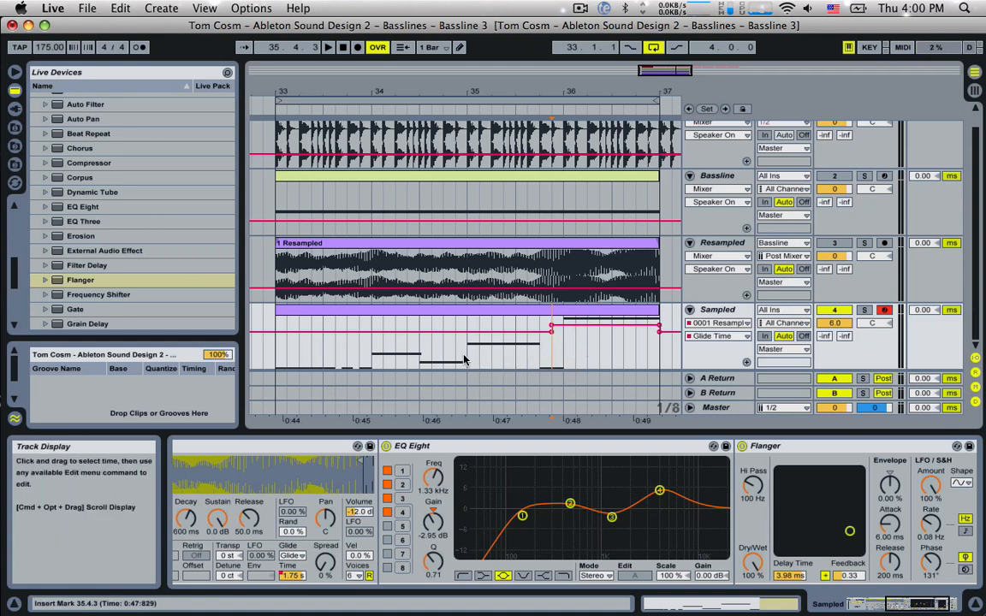
key(space)
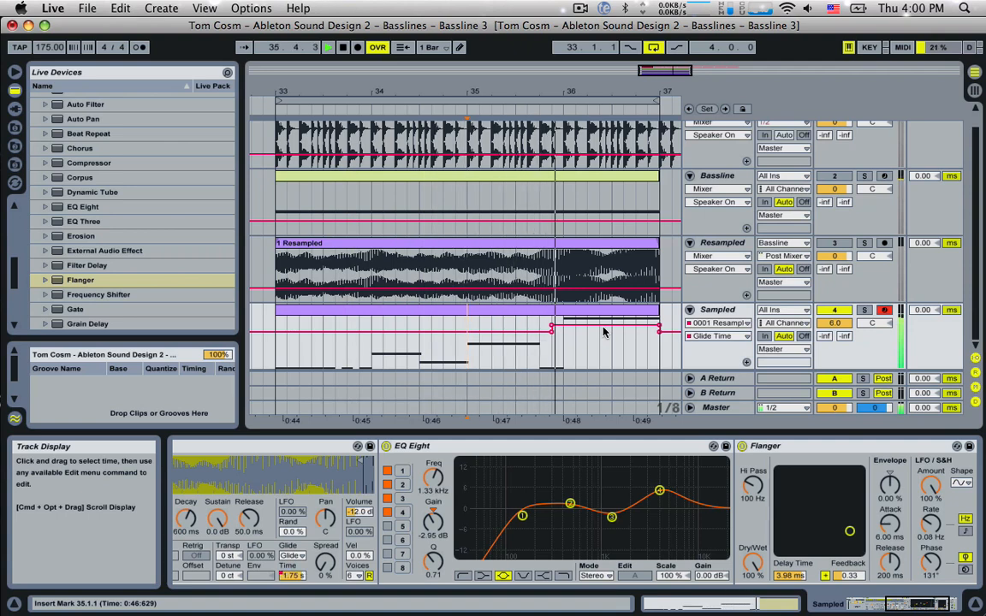
key(space)
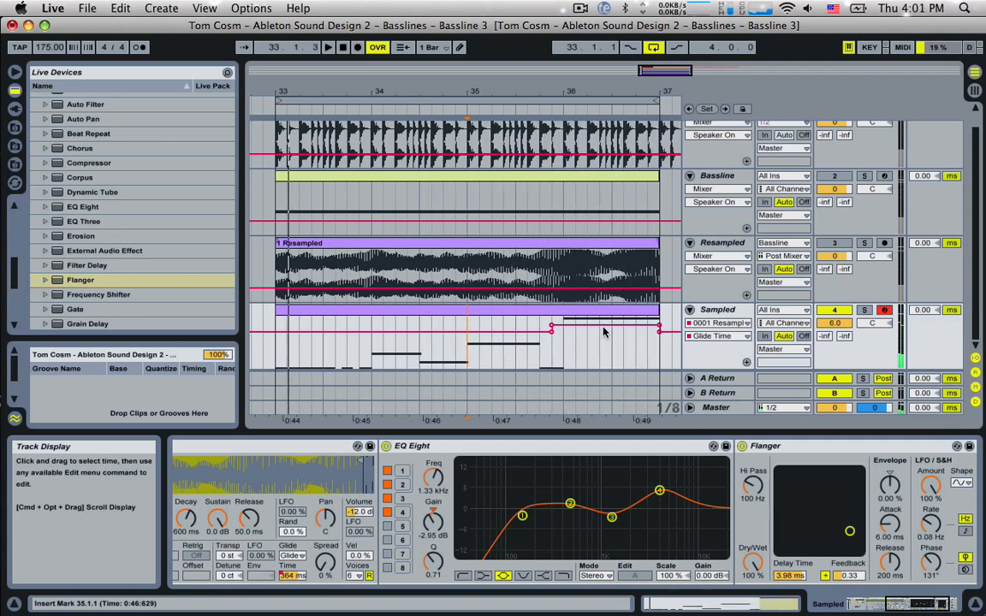
key(super+z)
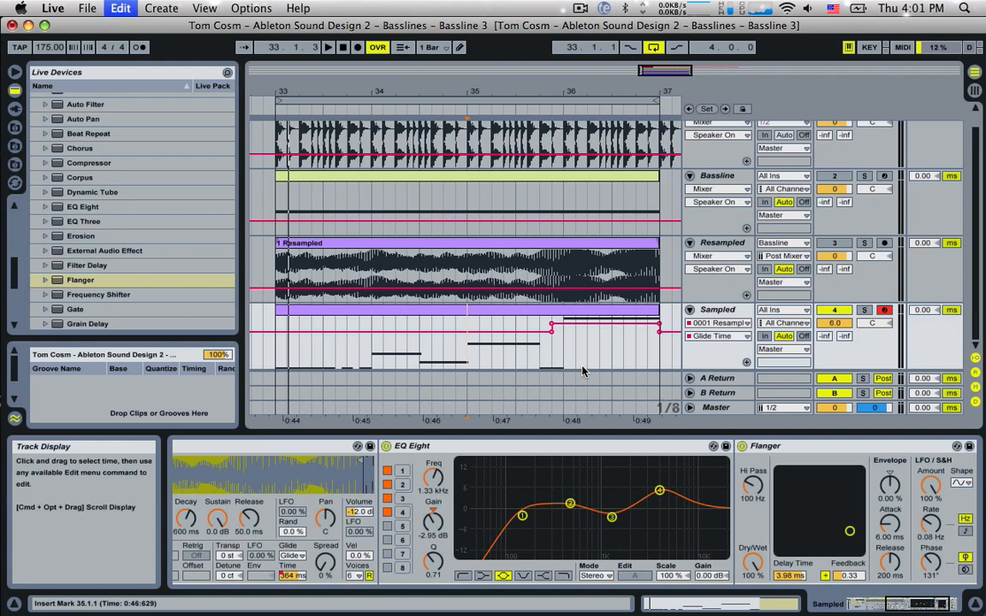
key(super+z)
Show the Instrument Rack's macro controls and map the Sub chain sampler's Glide Time to Macro 1
click(865, 605)
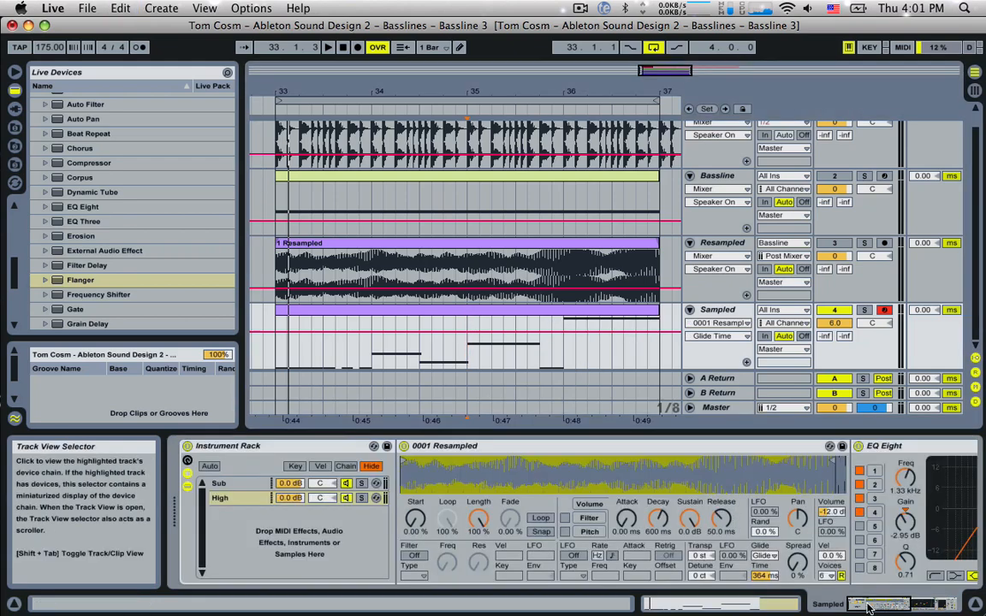
click(239, 496)
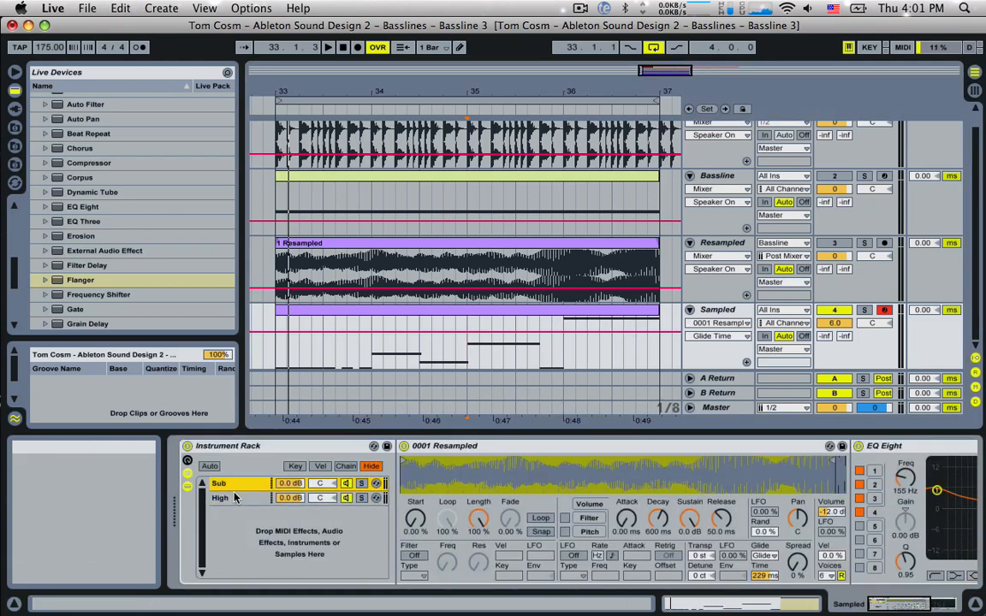
click(232, 484)
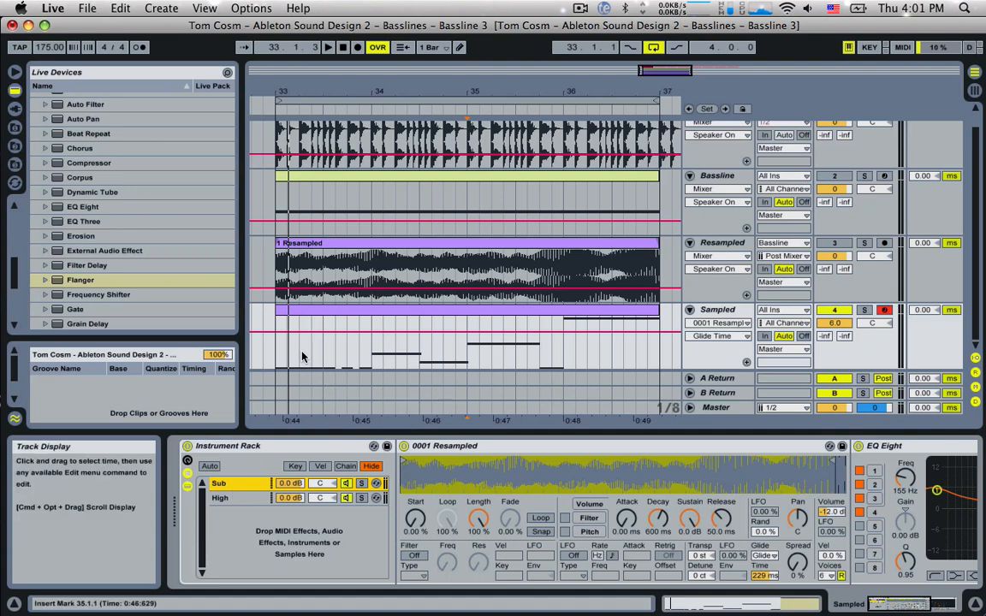
click(187, 461)
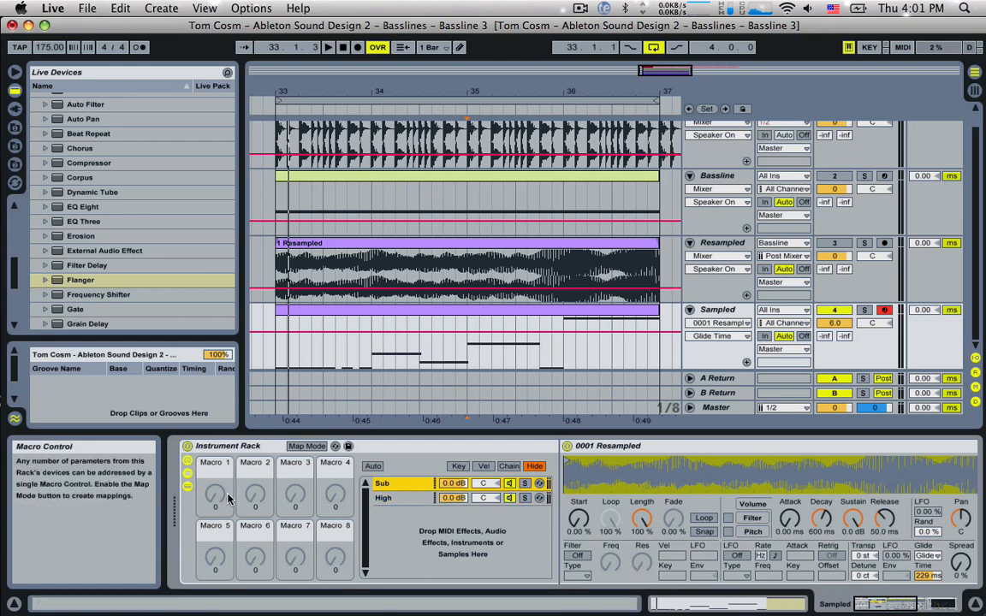
click(306, 445)
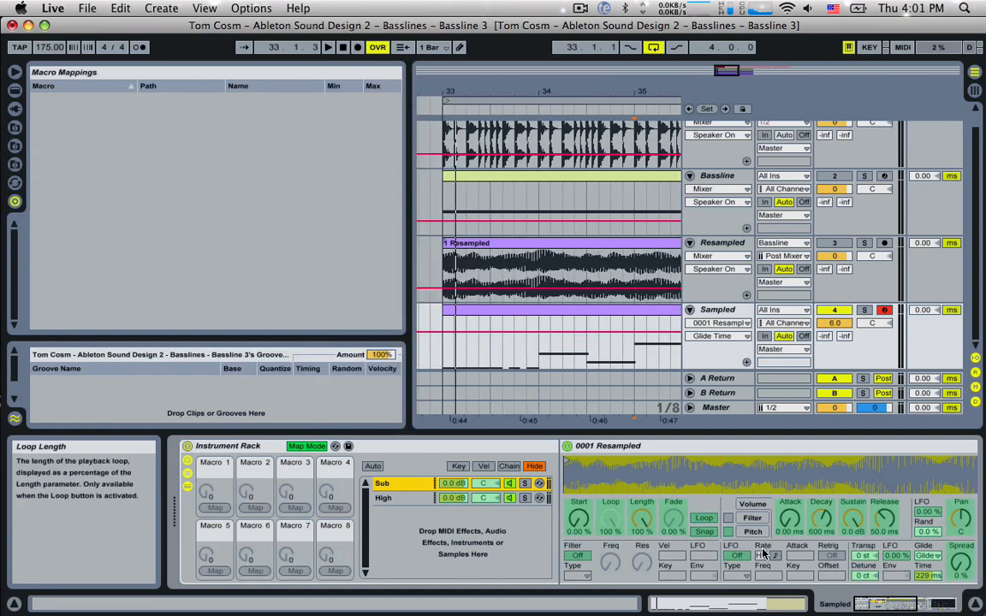
click(890, 606)
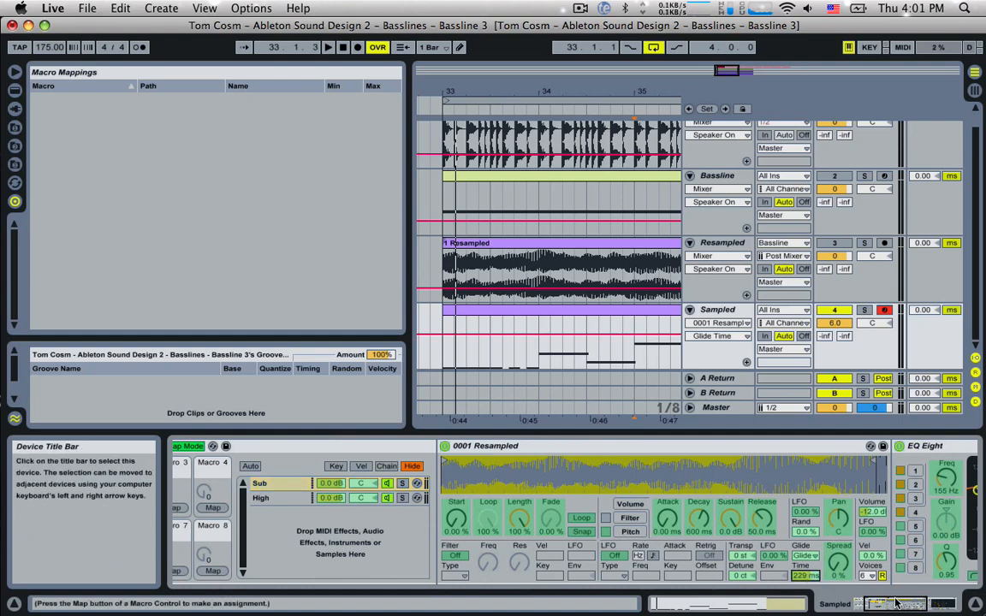
click(869, 606)
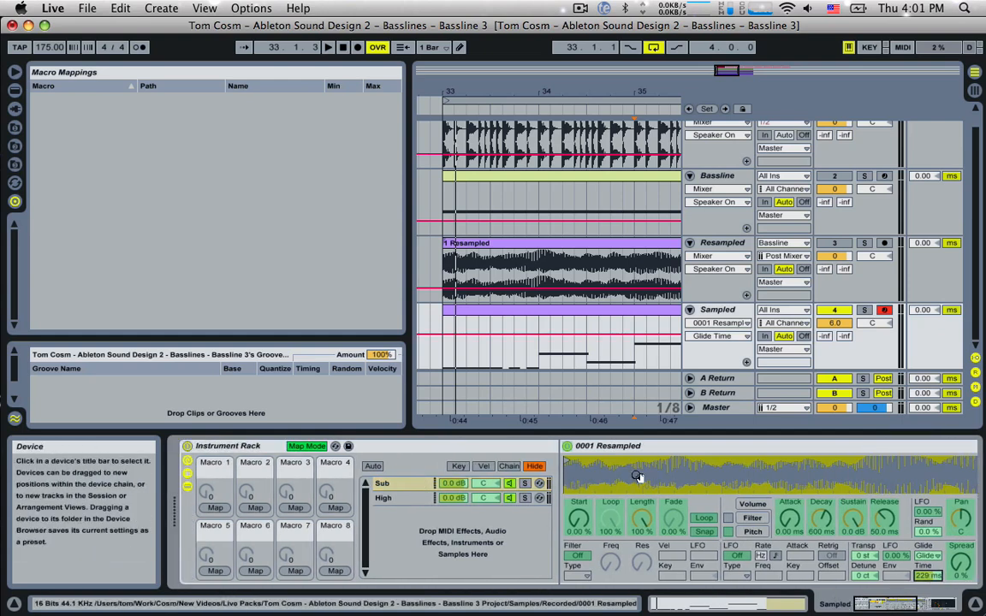
click(216, 507)
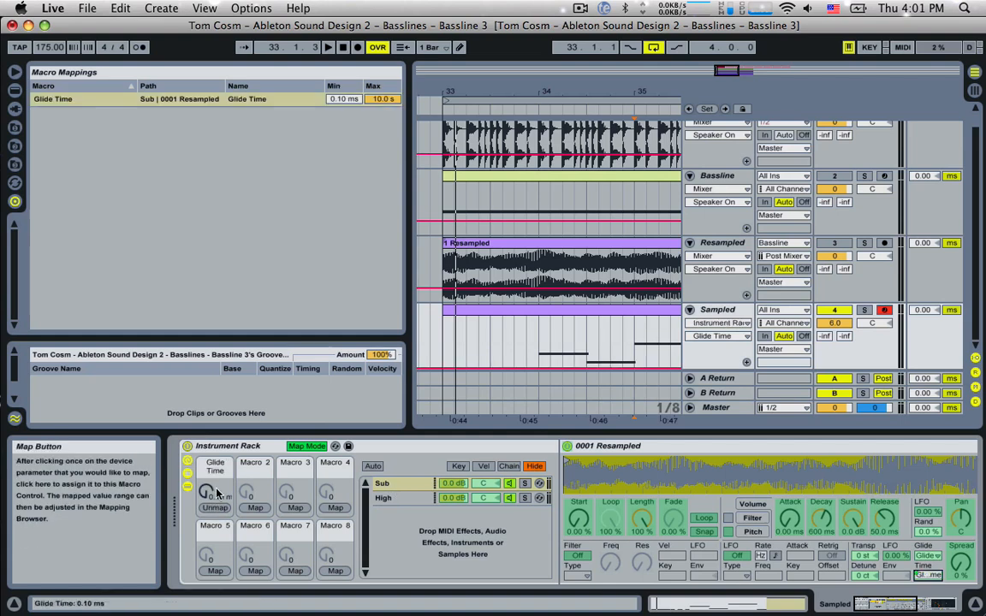
Map the High chain sampler's Glide Time to the same first macro and leave map mode
click(396, 501)
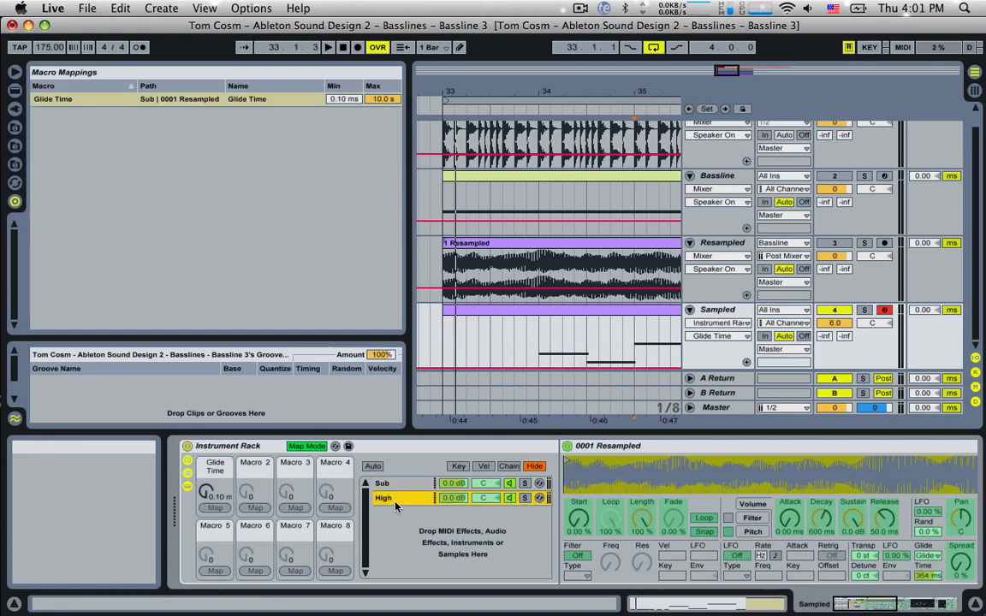
click(853, 606)
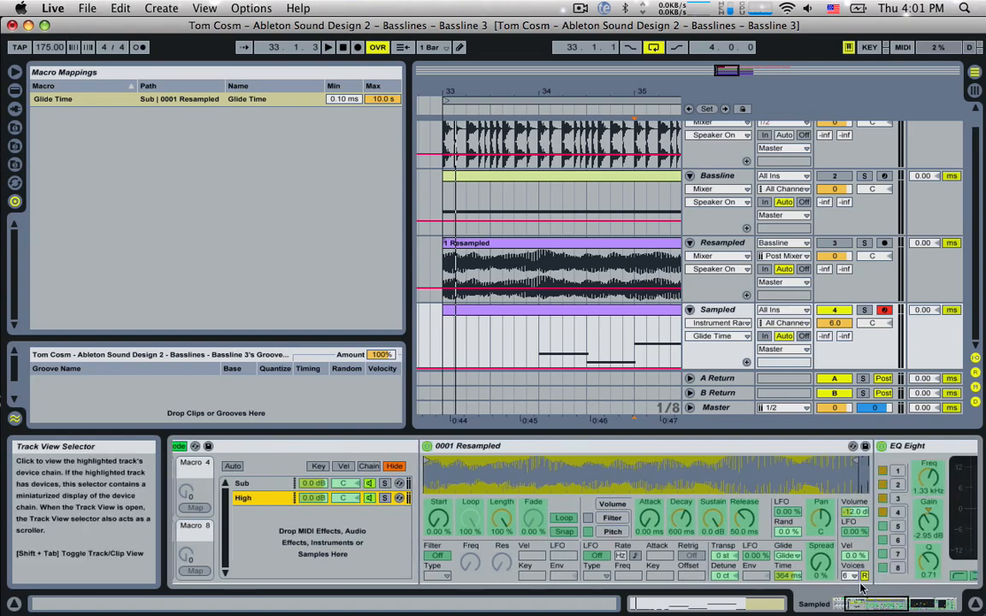
click(843, 604)
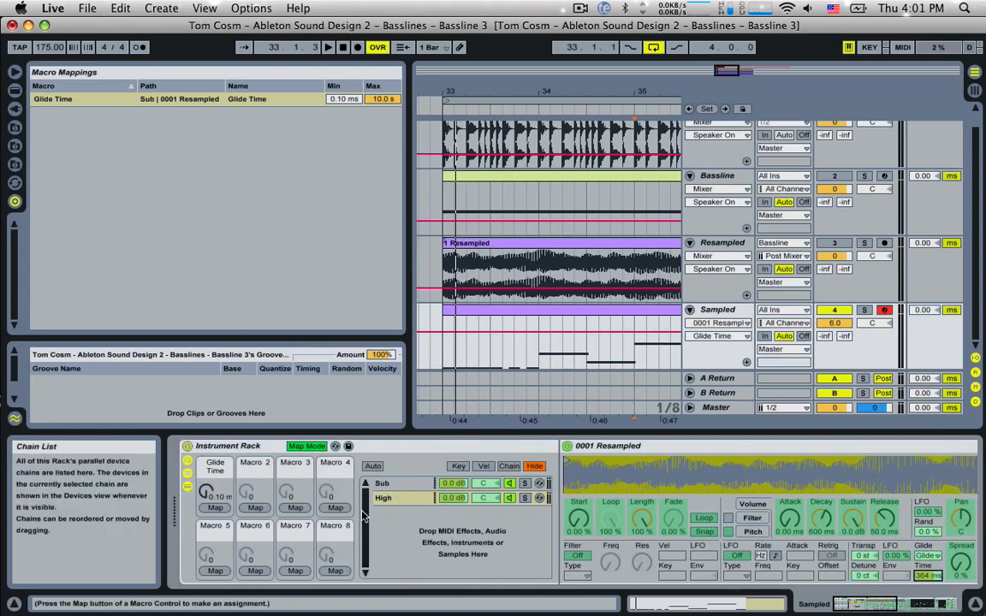
click(214, 508)
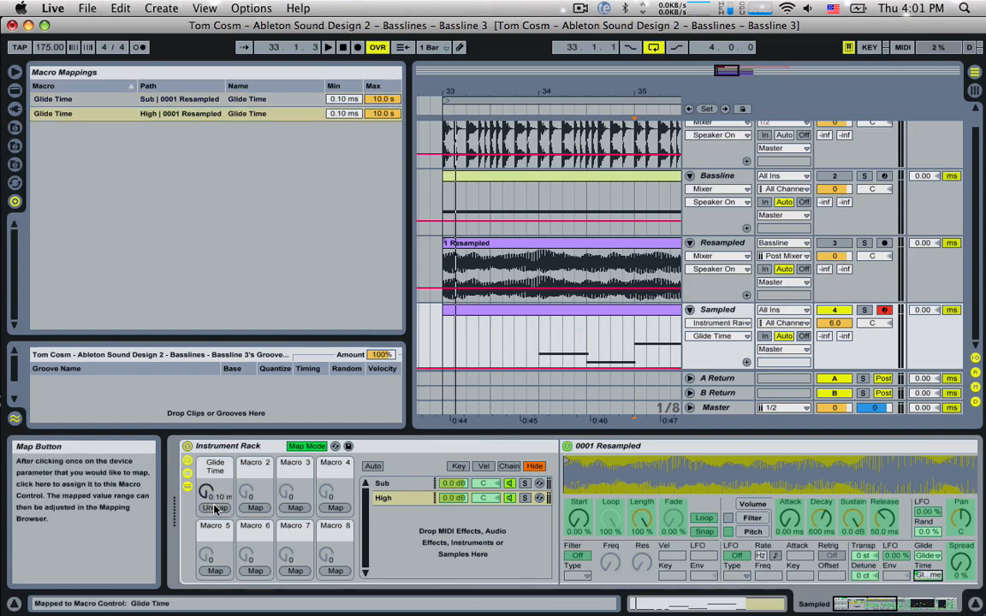
click(305, 448)
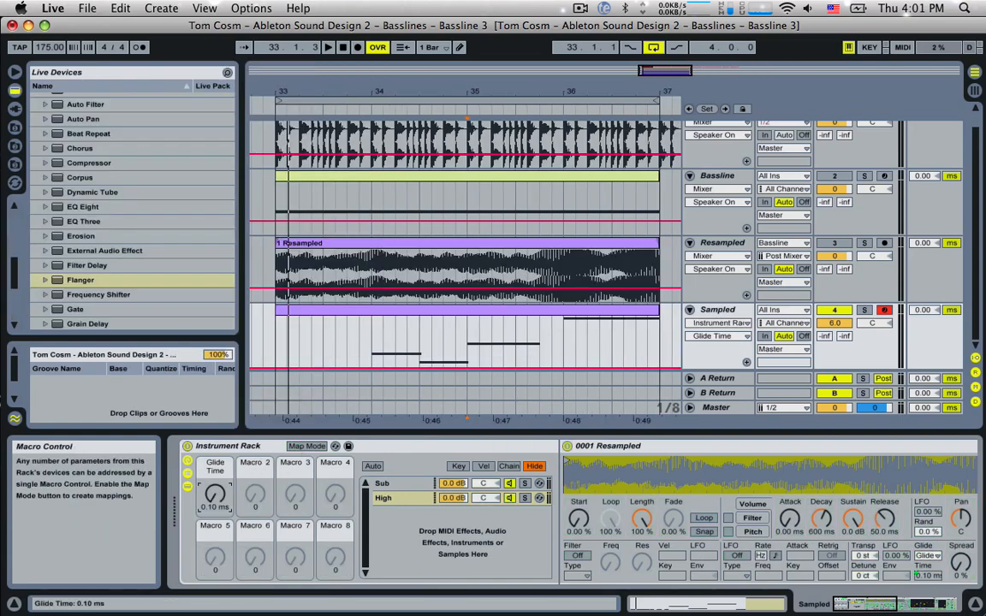
Set the rack's Glide Time macro to 291 ms while auditioning the loop
drag(215, 494, 215, 453)
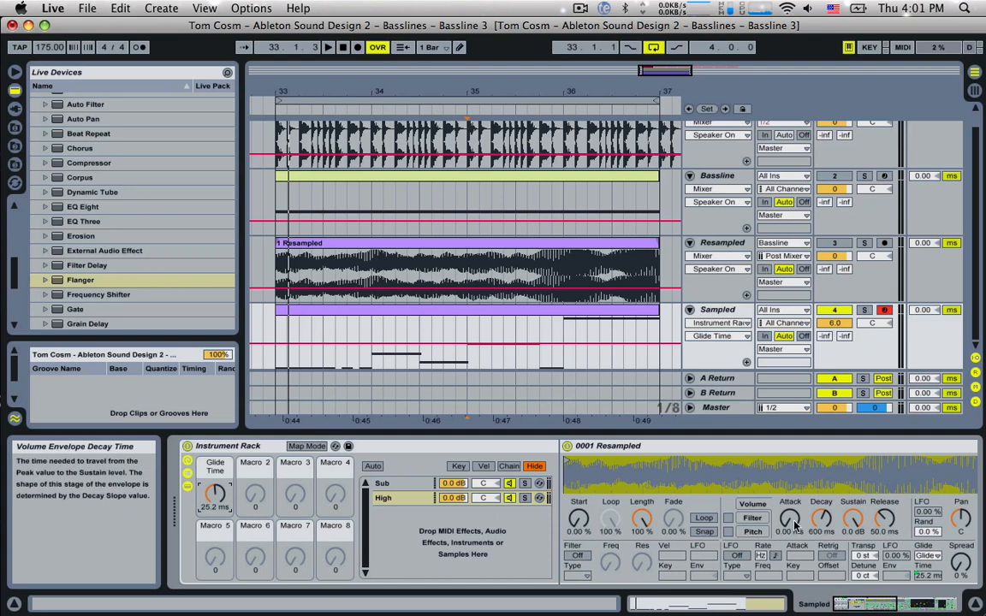
mouse_move(219, 492)
mouse_down()
mouse_move(219, 500)
mouse_move(220, 482)
mouse_move(211, 529)
mouse_move(212, 501)
mouse_up()
key(space)
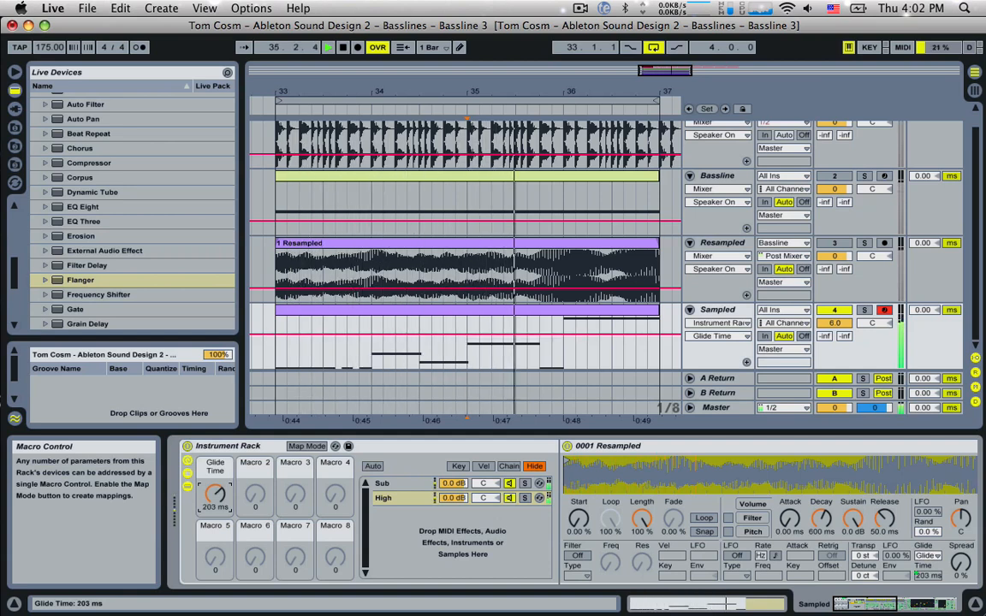
key(space)
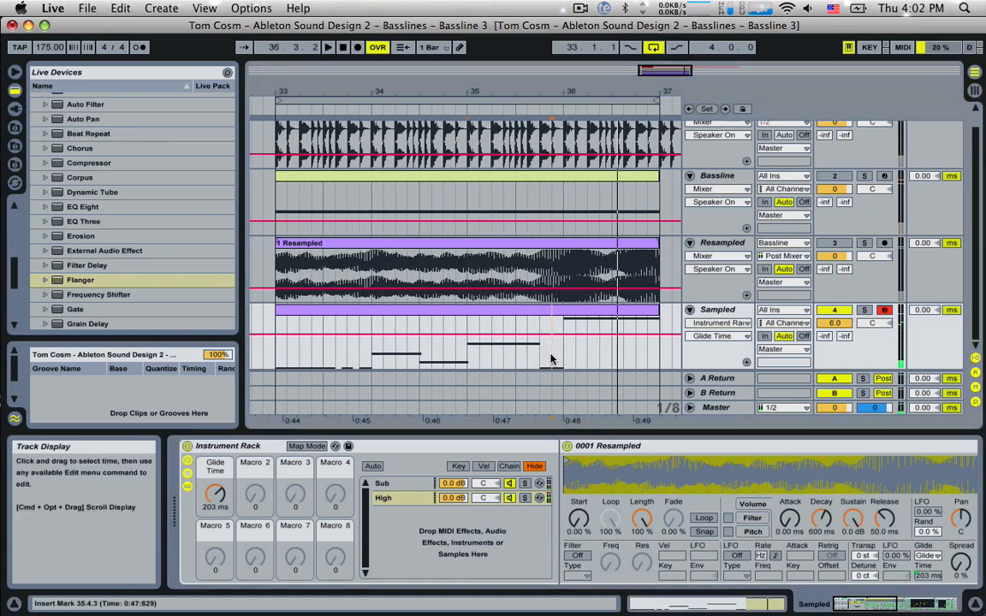
drag(217, 495, 218, 451)
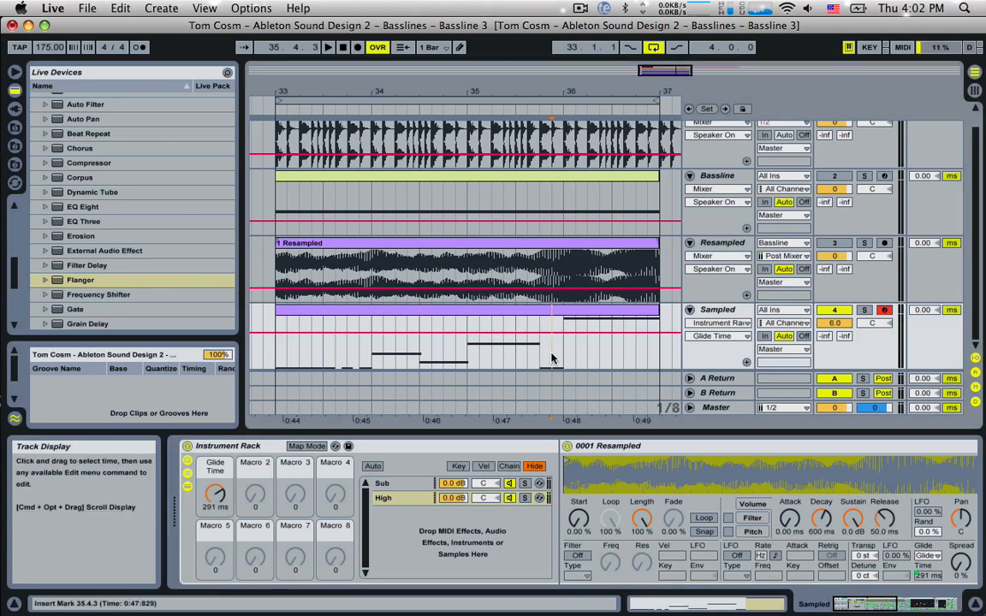
Raise the Glide Time macro's automation between 35.4.3 and 37.1.1 to about 731 ms and audition the loop
drag(553, 357, 660, 356)
drag(614, 333, 613, 335)
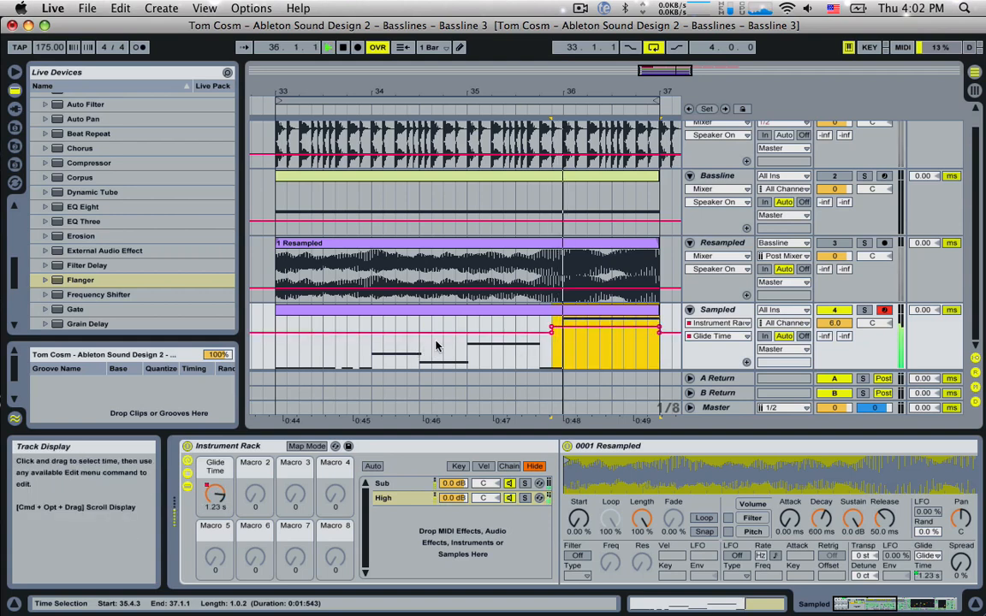
click(456, 349)
key(space)
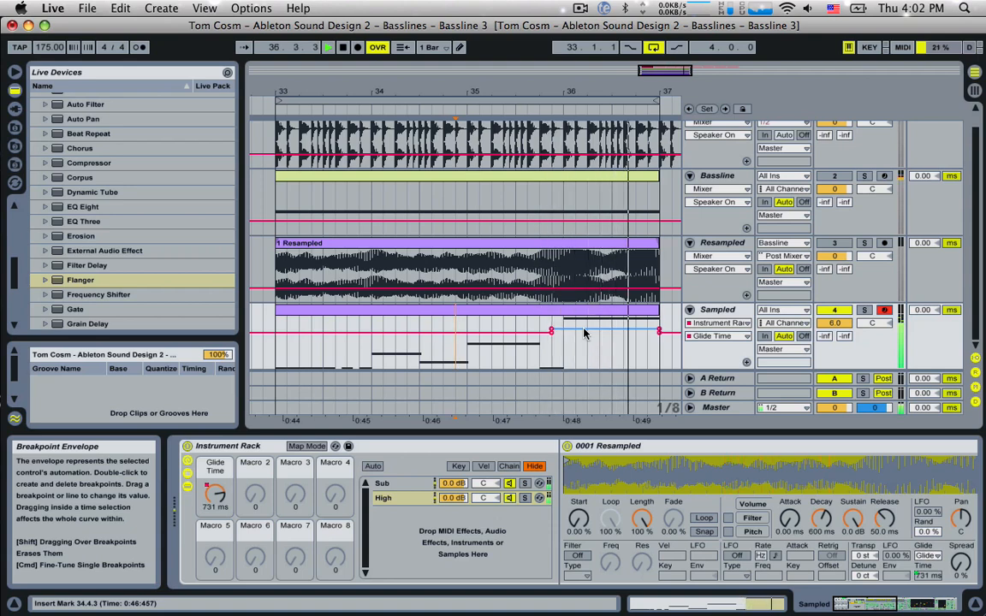
key(space)
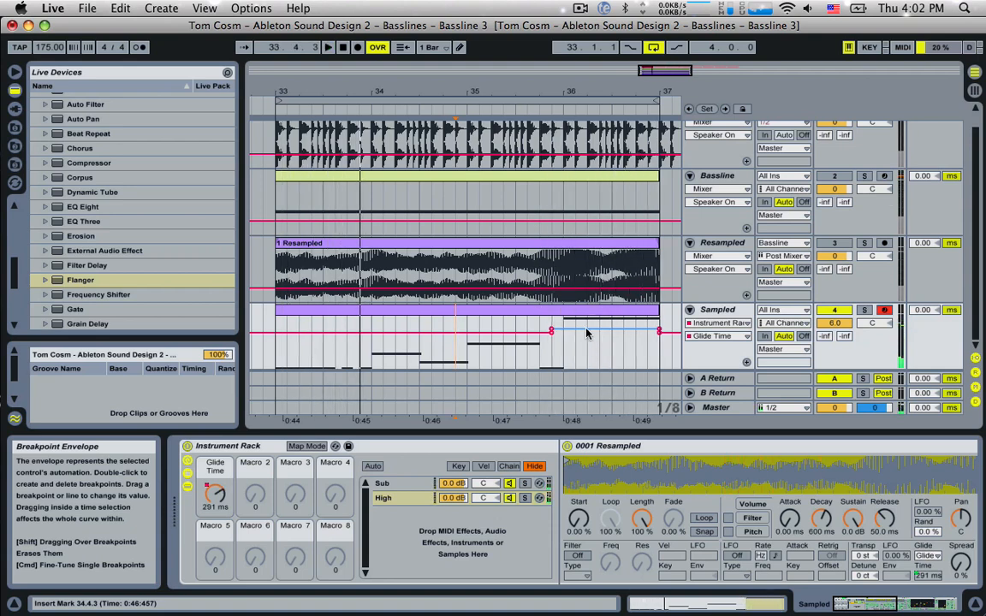
Audition the loop with the glide automation and review the High chain's EQ Eight and Flanger devices
key(space)
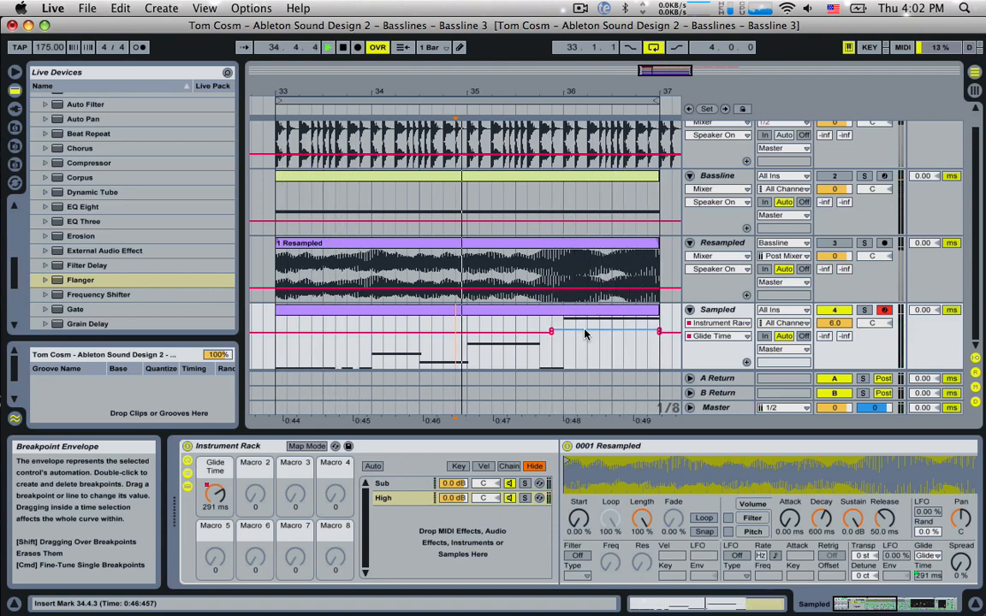
click(585, 317)
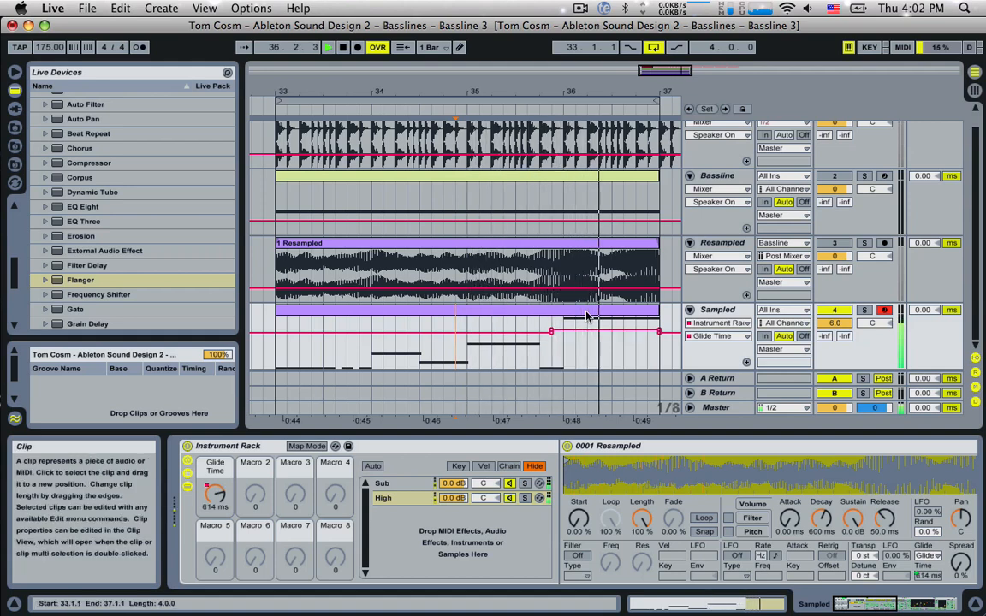
key(space)
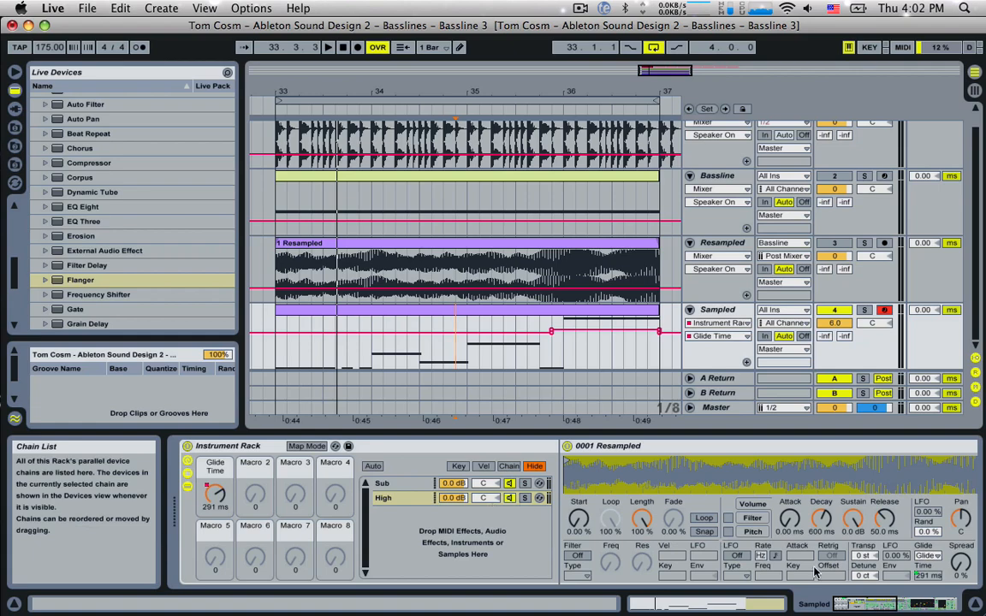
drag(857, 604, 970, 604)
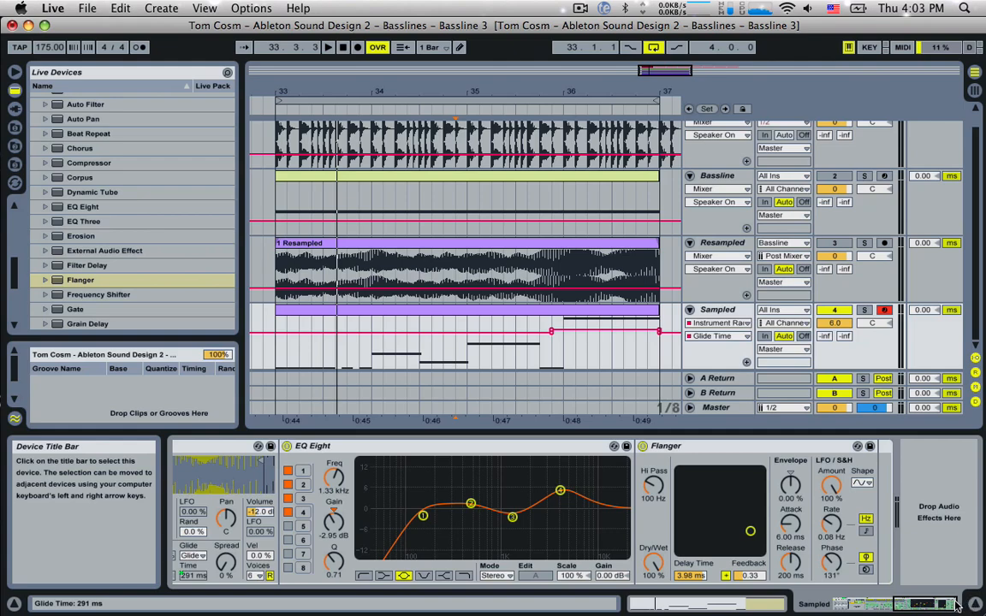
drag(931, 605, 894, 605)
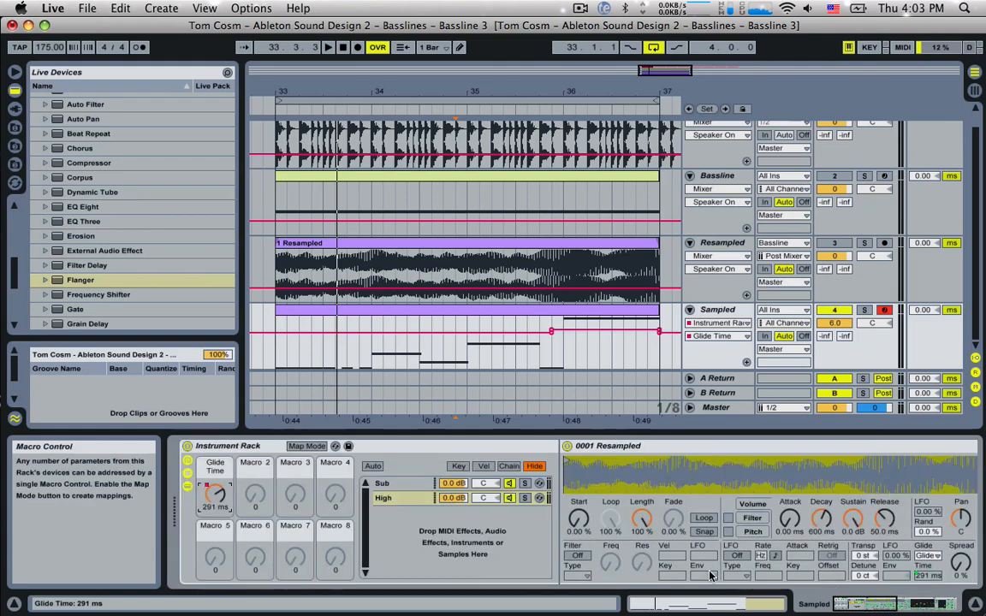
Duplicate the High chain in the Instrument Rack, name the copy High 2 and solo it
click(397, 501)
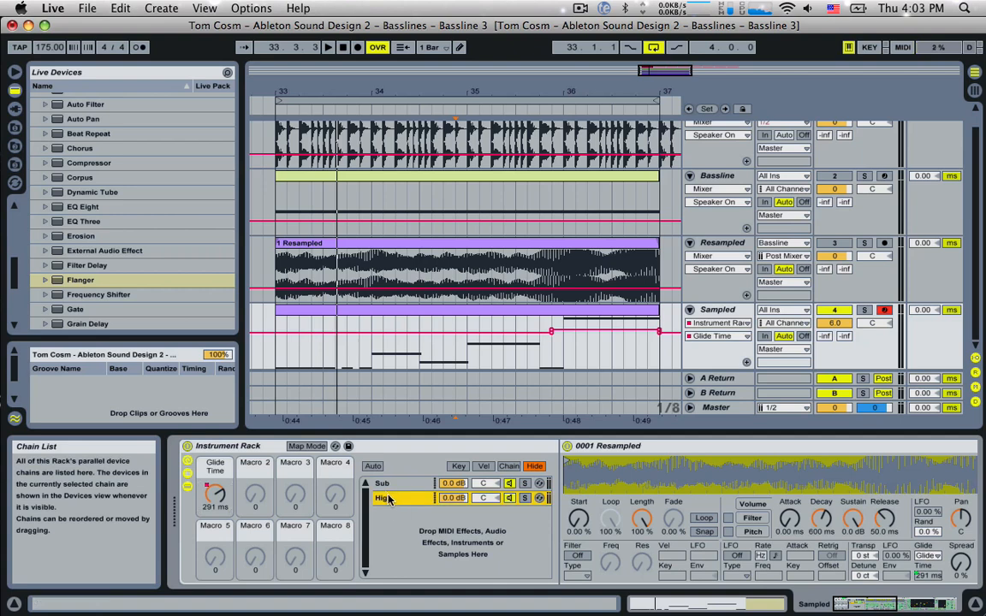
right_click(389, 500)
click(412, 342)
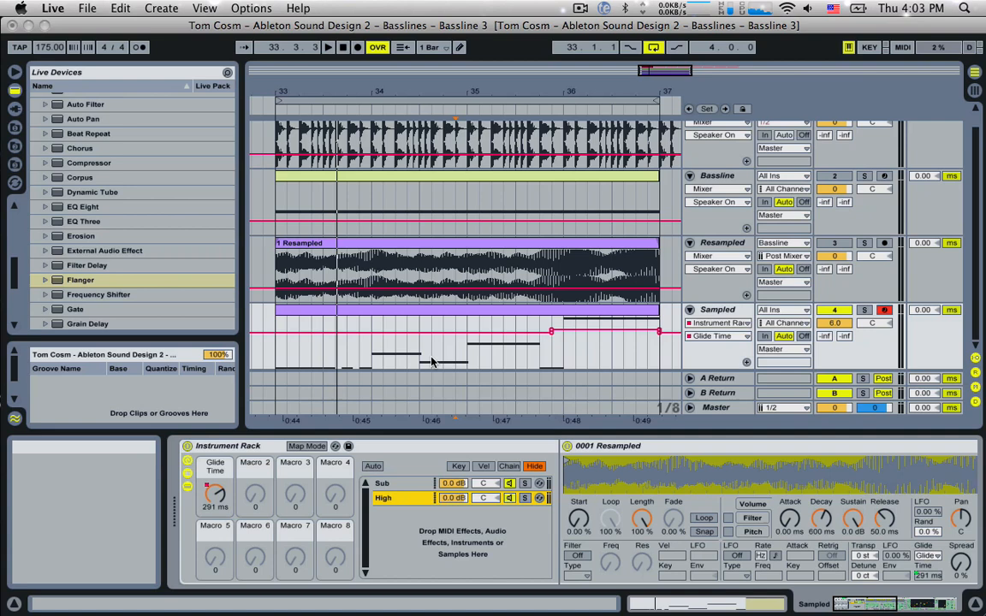
click(389, 500)
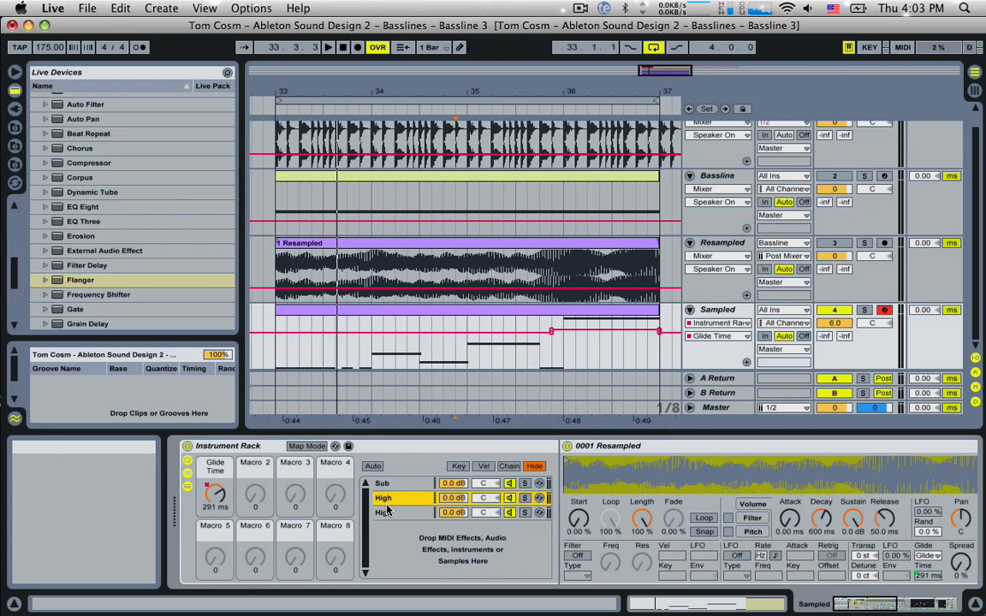
click(424, 511)
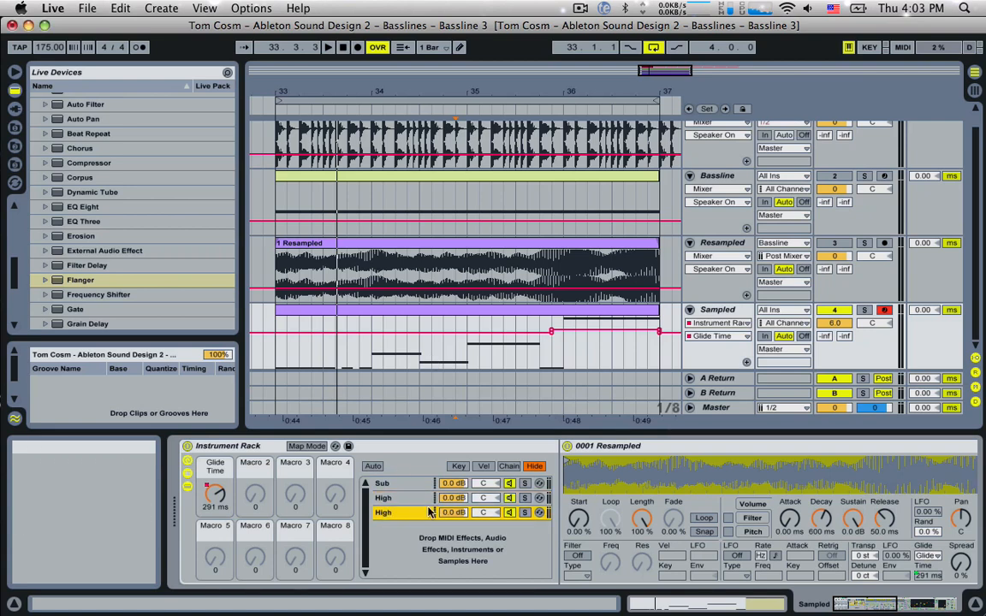
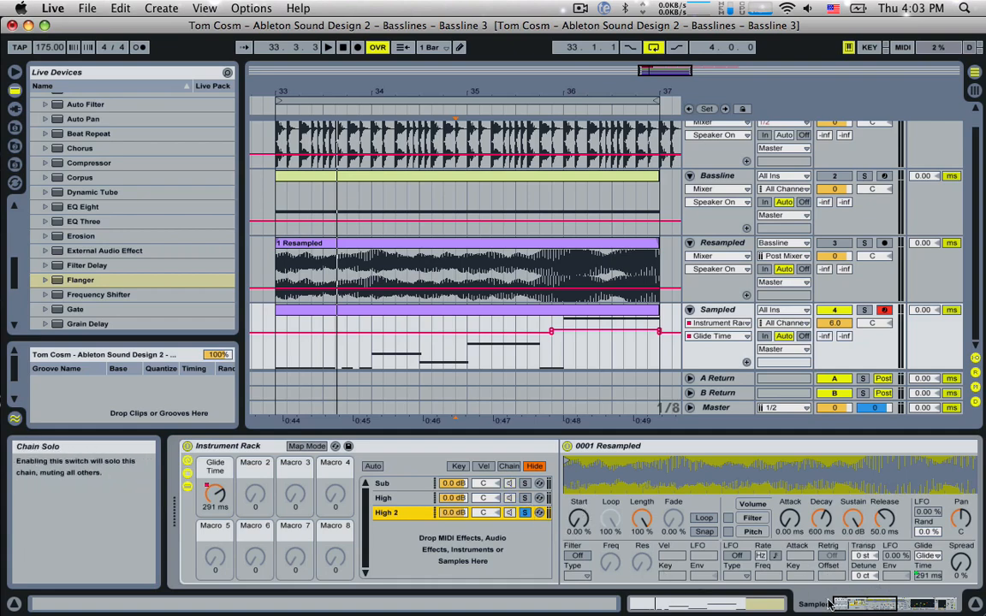
Delete the Flanger from the High 2 chain and audition the chain without it
key(space)
drag(844, 602, 904, 603)
key(space)
click(819, 451)
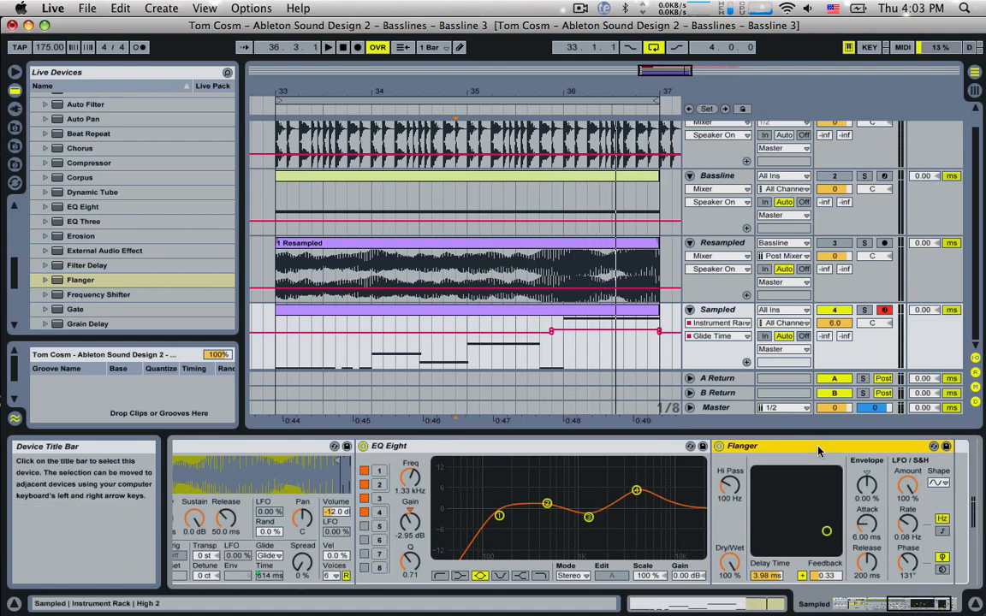
key(Delete)
key(space)
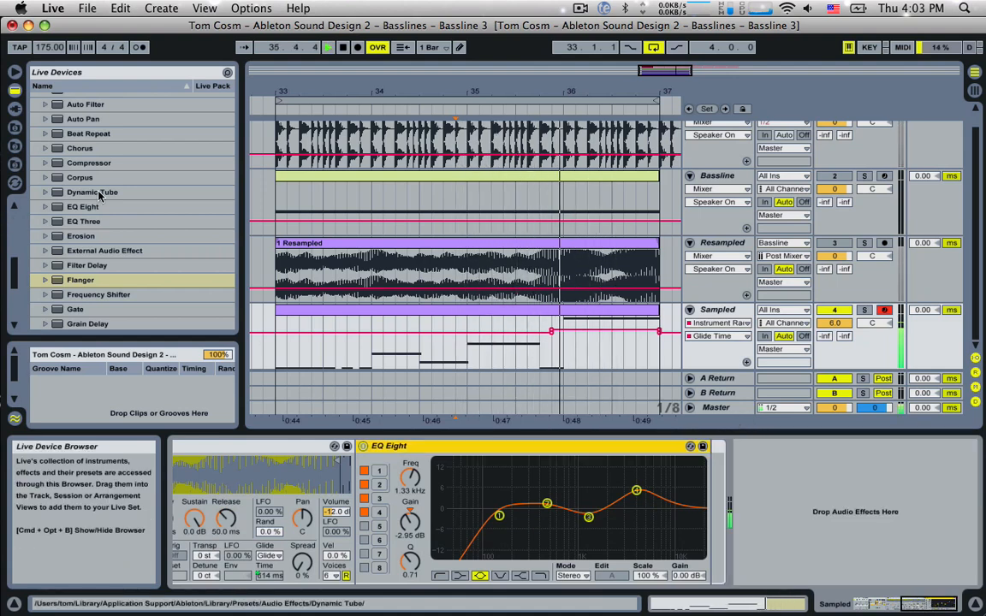
key(space)
Add an Auto Filter after High 2's EQ Eight and set it to Bandpass at about 3.13 kHz with Q 1.32
scroll(102, 193, up, 3)
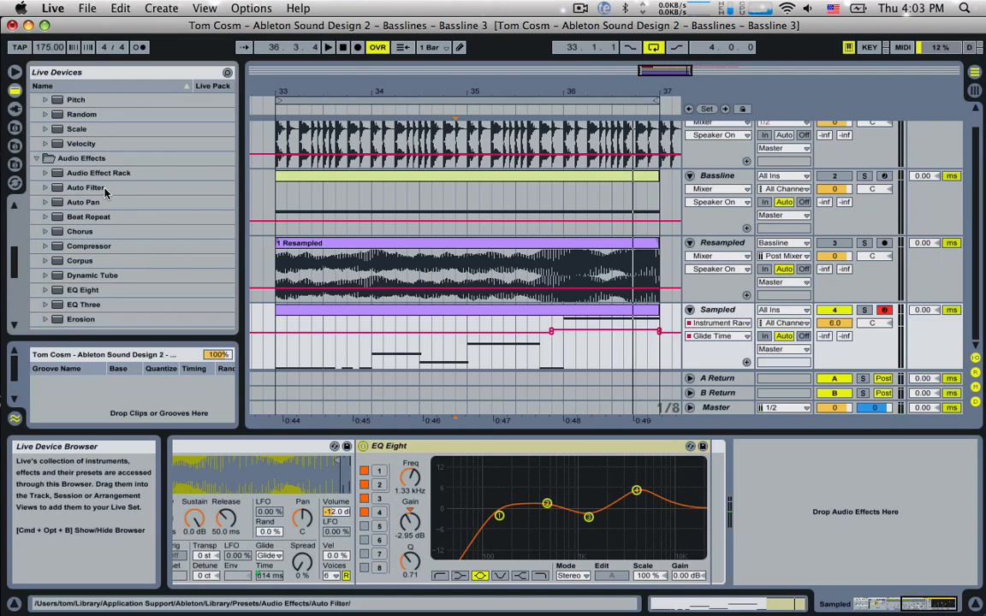
drag(83, 192, 718, 494)
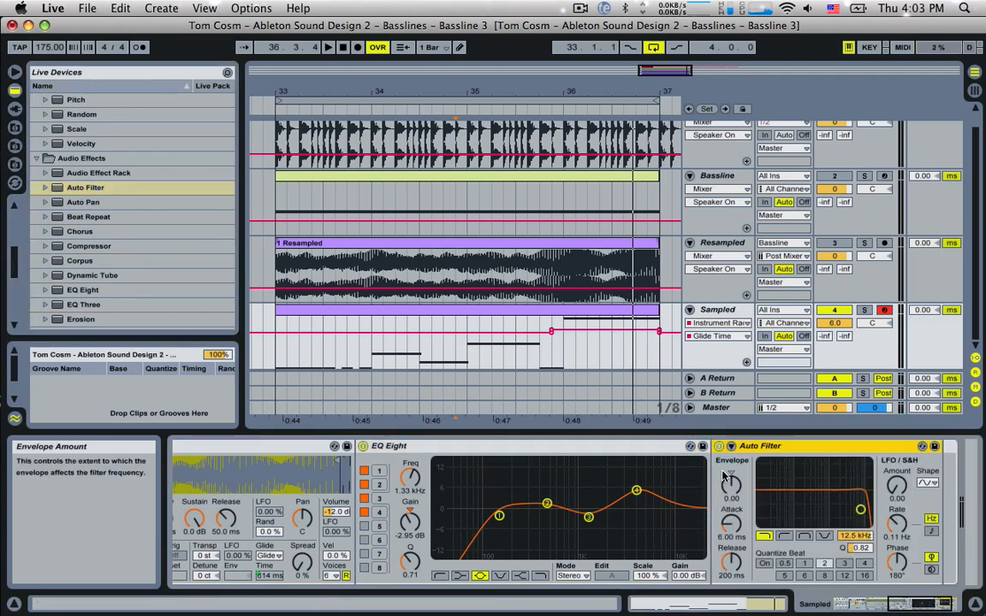
click(805, 538)
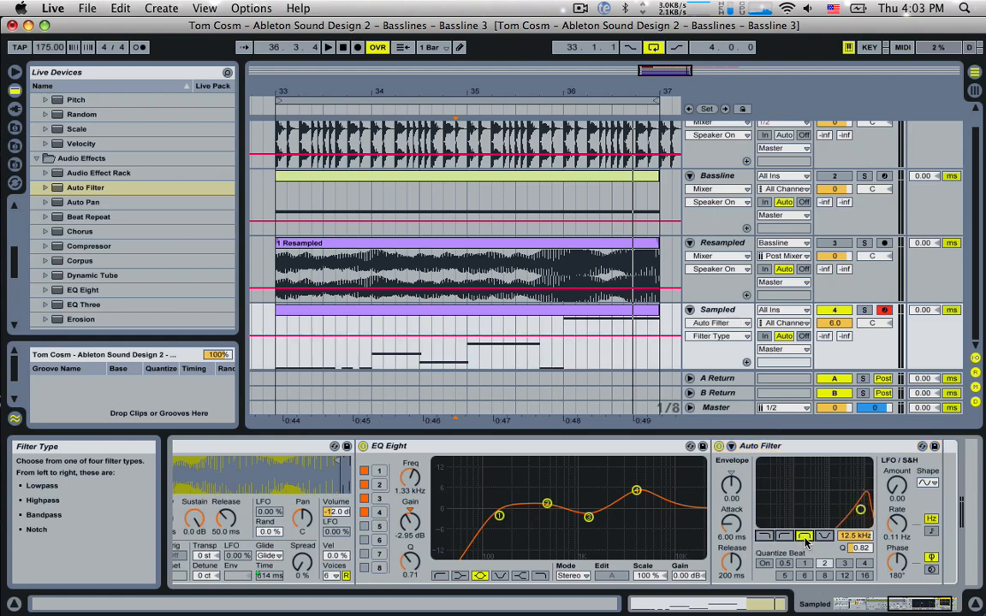
mouse_move(857, 505)
mouse_down()
mouse_move(801, 503)
mouse_move(838, 499)
mouse_up()
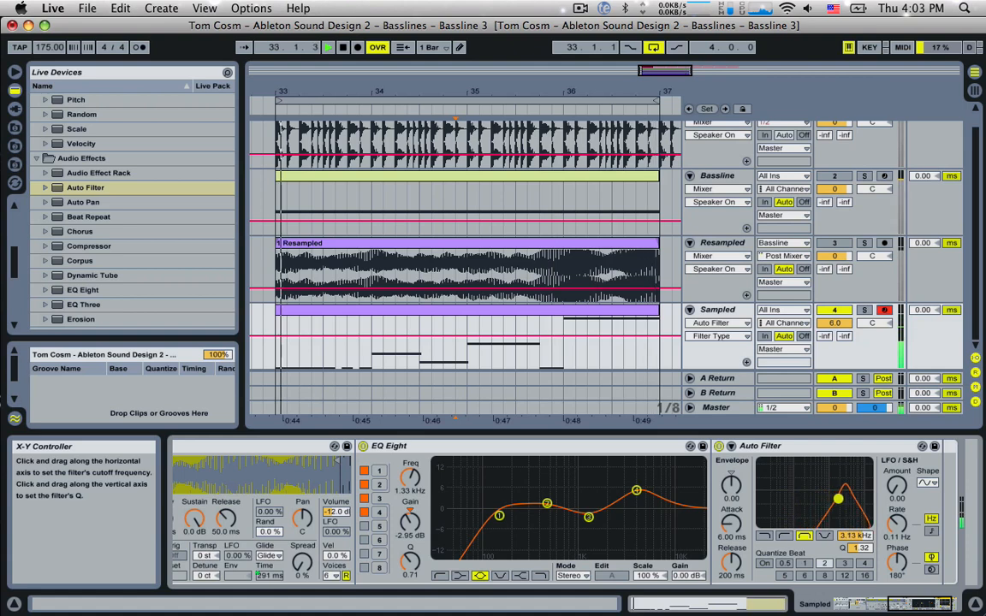
Set the Auto Filter's LFO Amount to 21.7 and its Phase to 0° while auditioning the loop
click(895, 494)
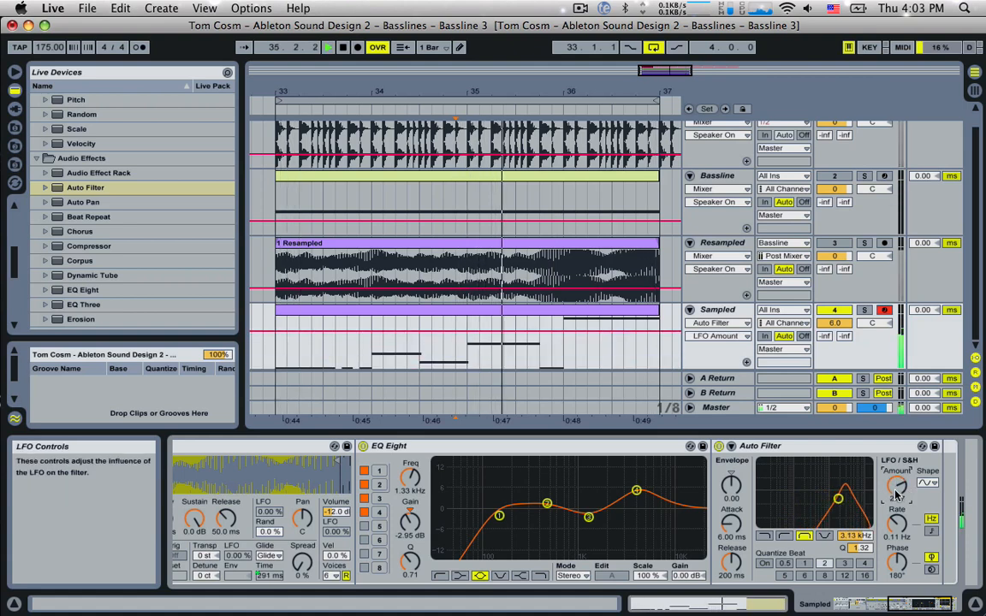
drag(896, 560, 895, 612)
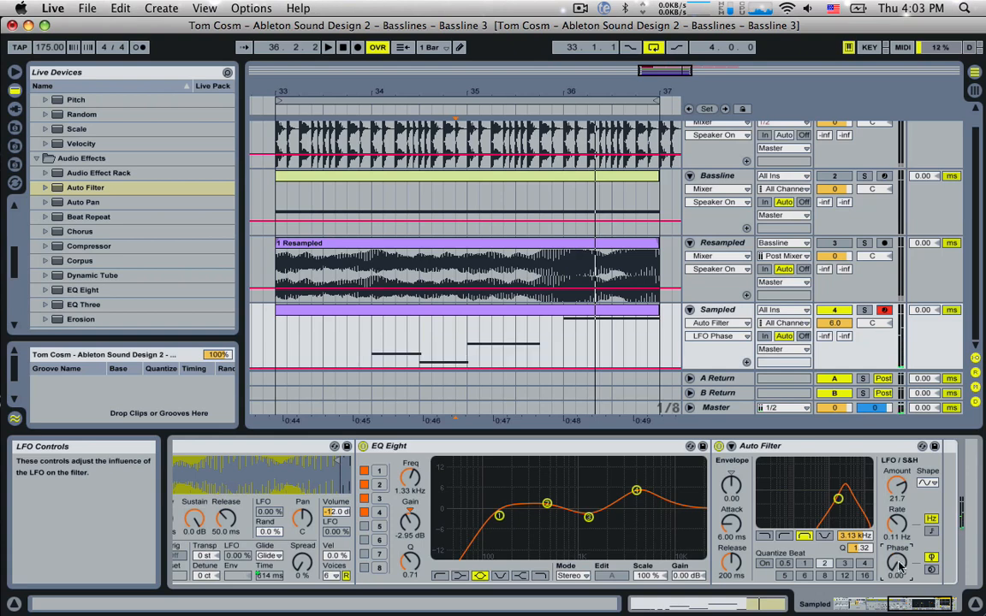
key(space)
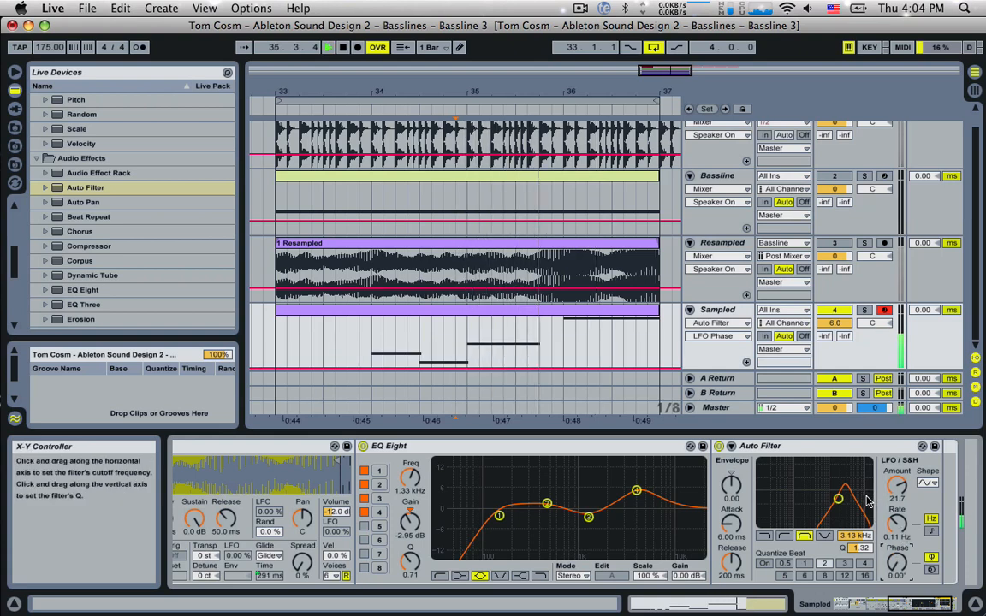
Move the Auto Filter's cutoff to 6.38 kHz with Q 1.39 and sync its LFO to the tempo at a Rate of 2
drag(838, 499, 848, 498)
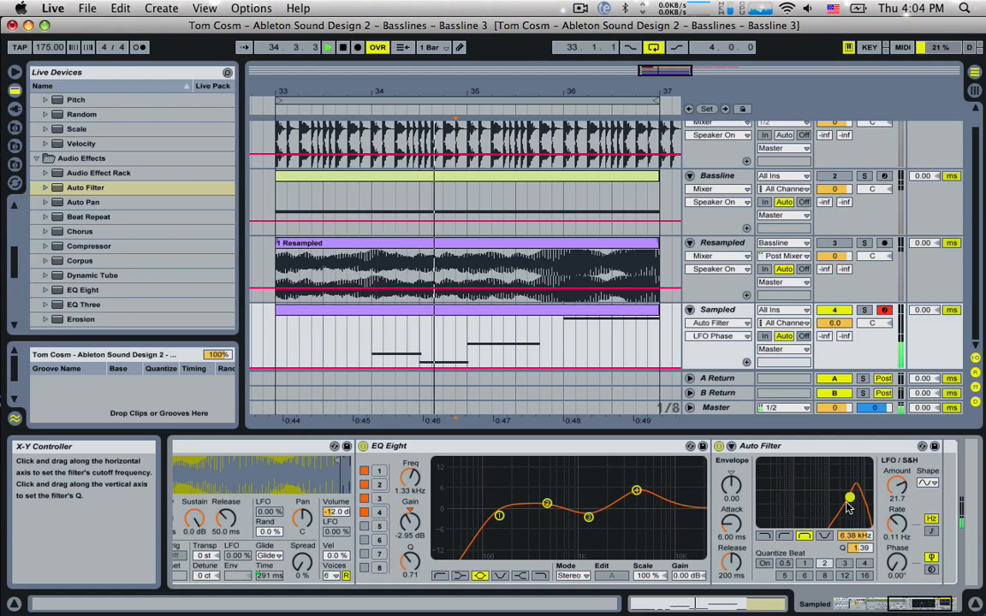
mouse_move(896, 523)
mouse_down()
mouse_move(897, 490)
mouse_move(897, 510)
mouse_up()
key(space)
key(space)
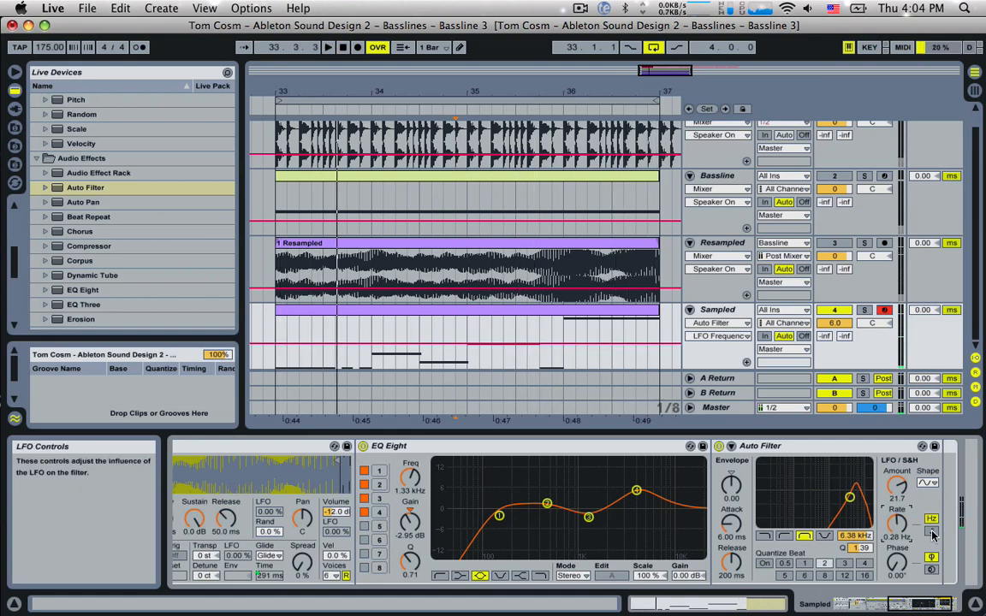
click(931, 531)
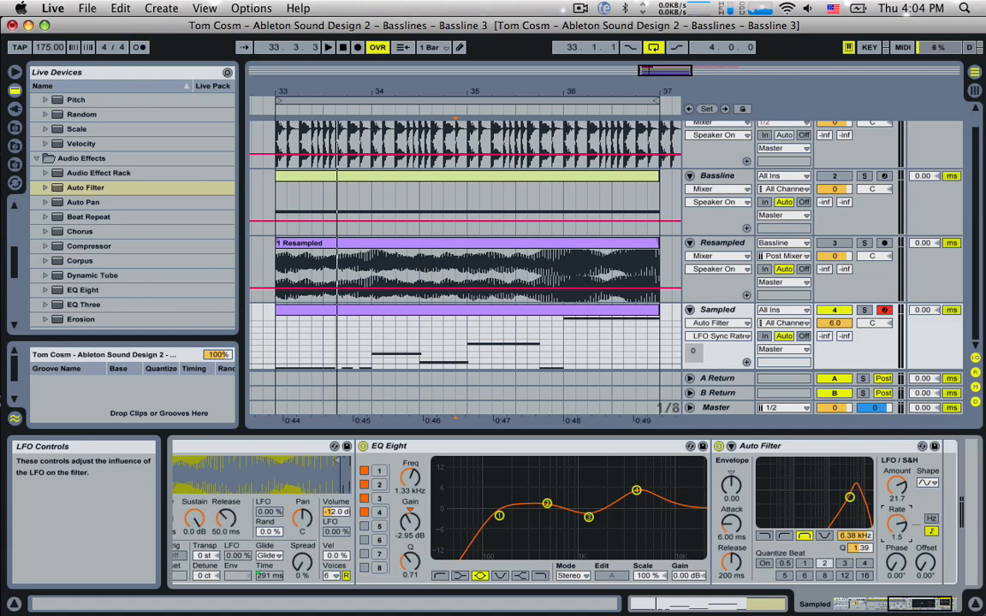
key(space)
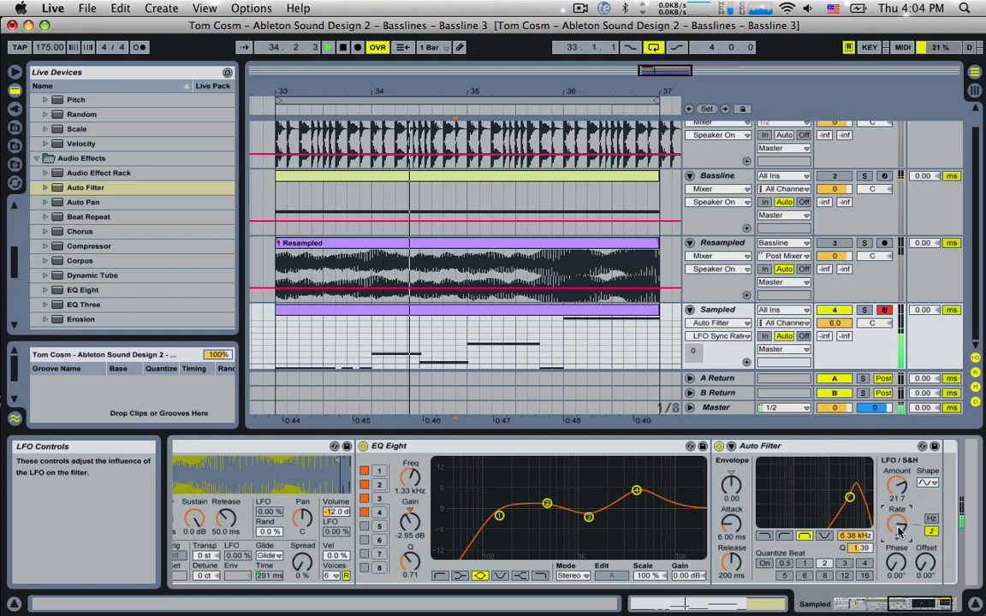
Add a Reverb after the Auto Filter in the High 2 chain
scroll(96, 259, down, 10)
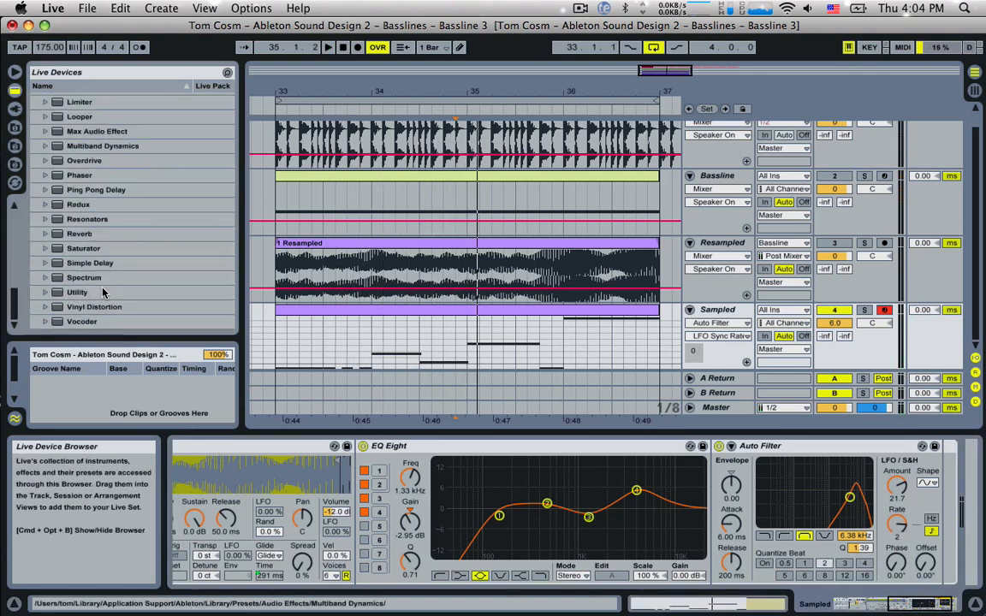
click(73, 233)
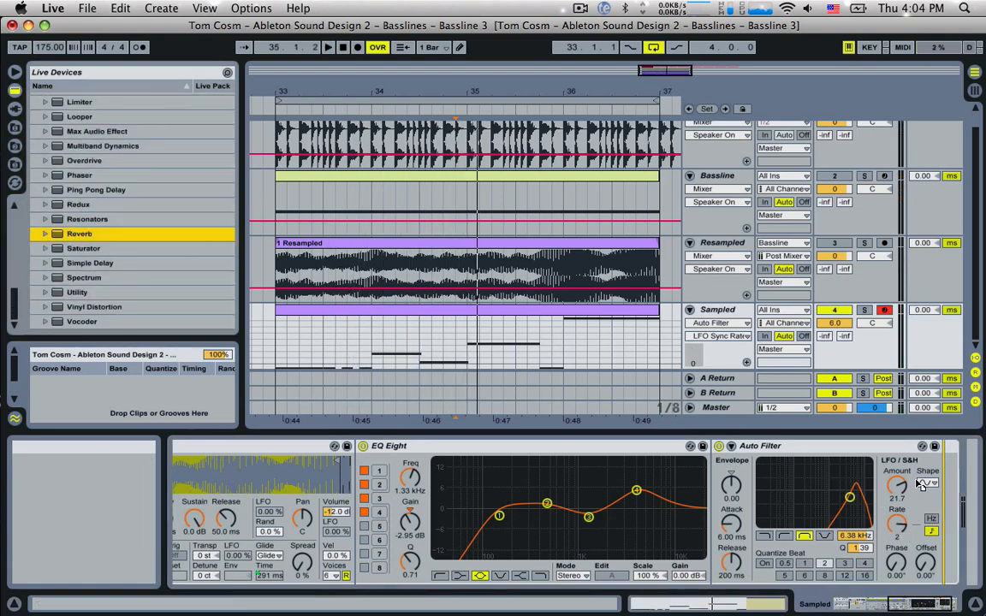
drag(918, 485, 908, 482)
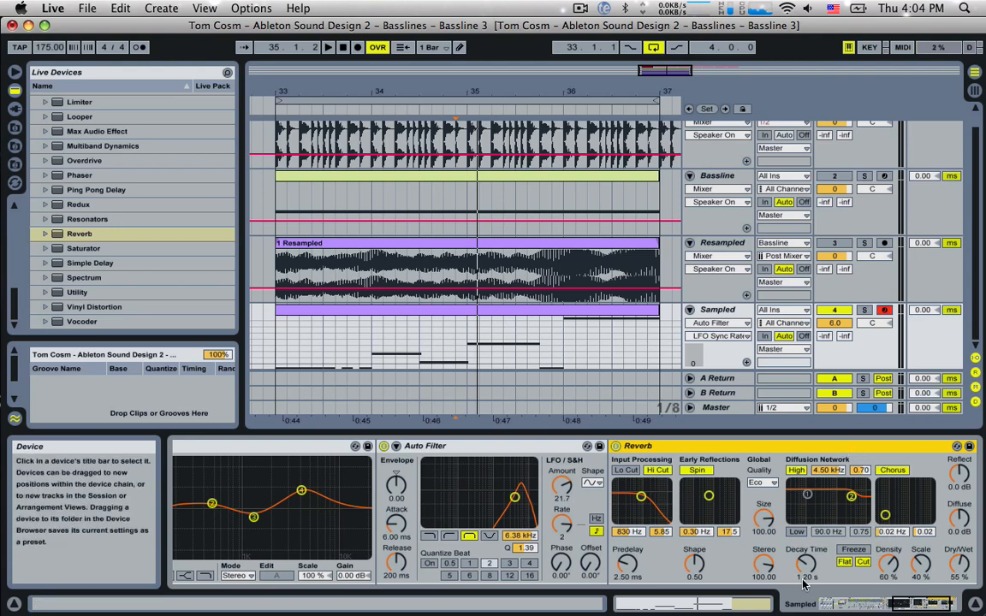
Turn off the Reverb's Hi Cut and set its Decay Time to 1.92 s while auditioning the loop
key(space)
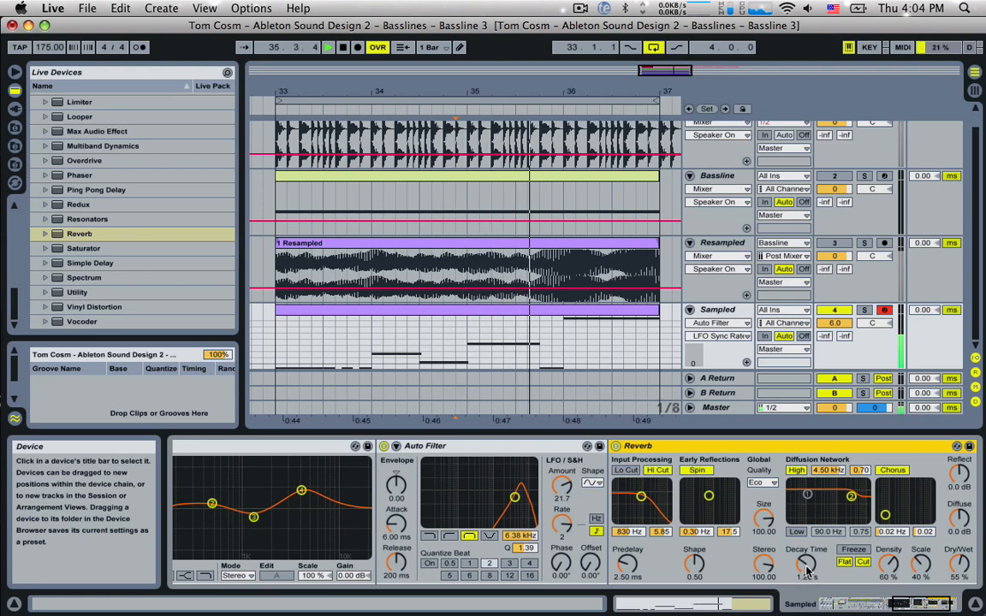
drag(806, 566, 806, 544)
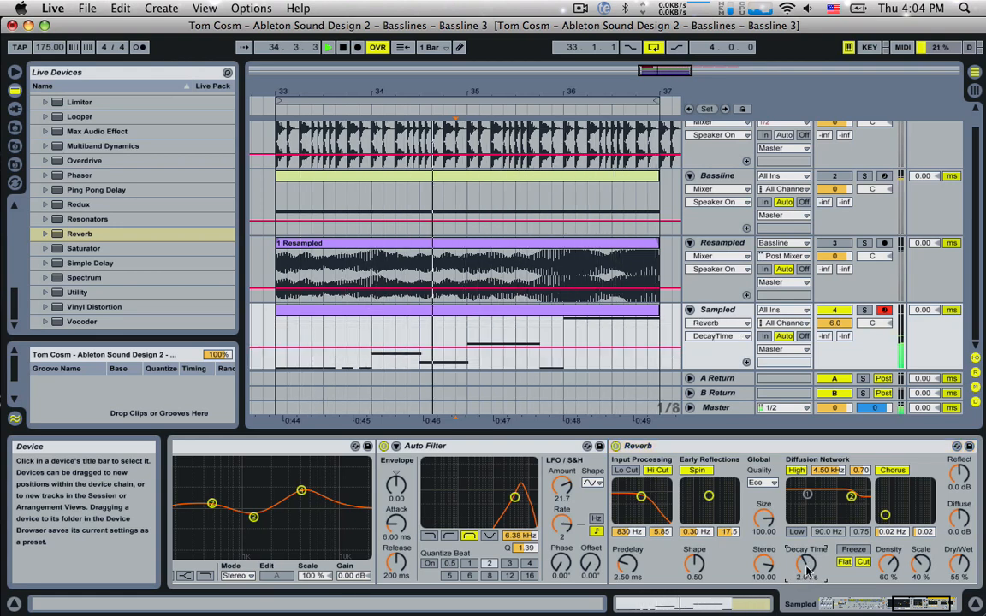
click(656, 471)
drag(806, 562, 805, 569)
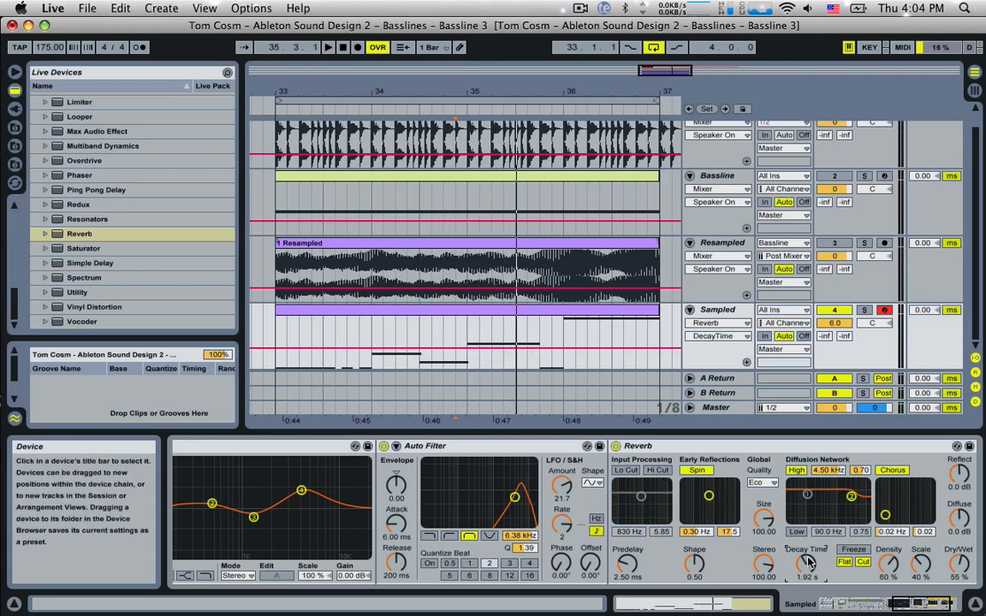
key(space)
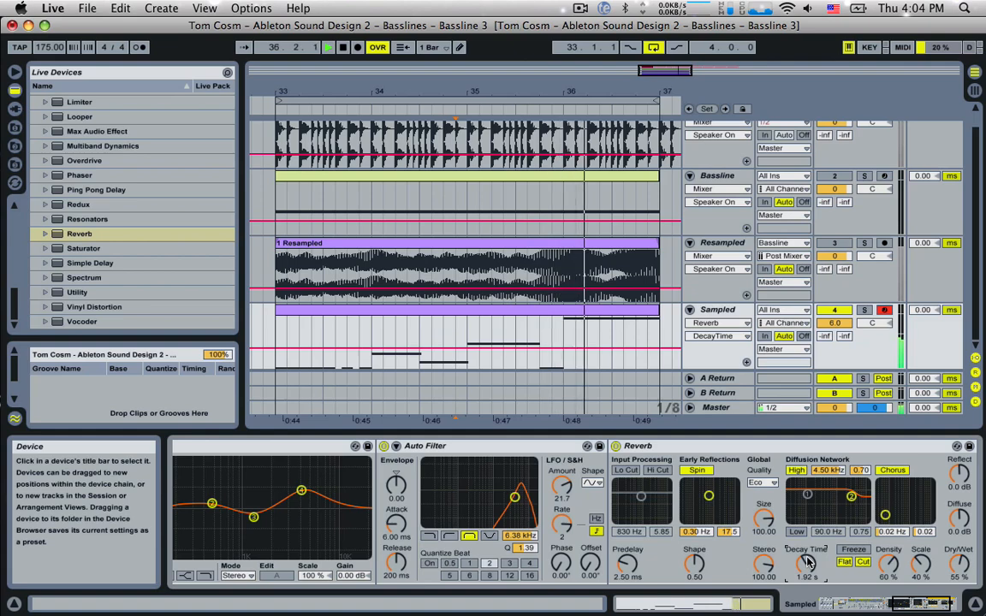
Unsolo the High 2 chain, audition the full rack and insert a Redux between its EQ Eight and Auto Filter
drag(909, 601, 768, 600)
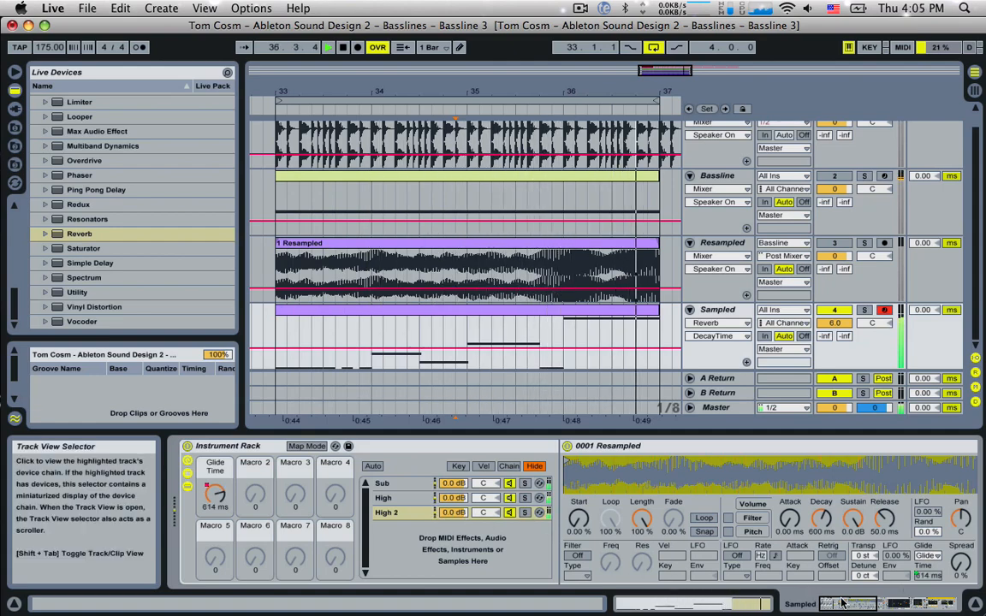
drag(833, 603, 879, 600)
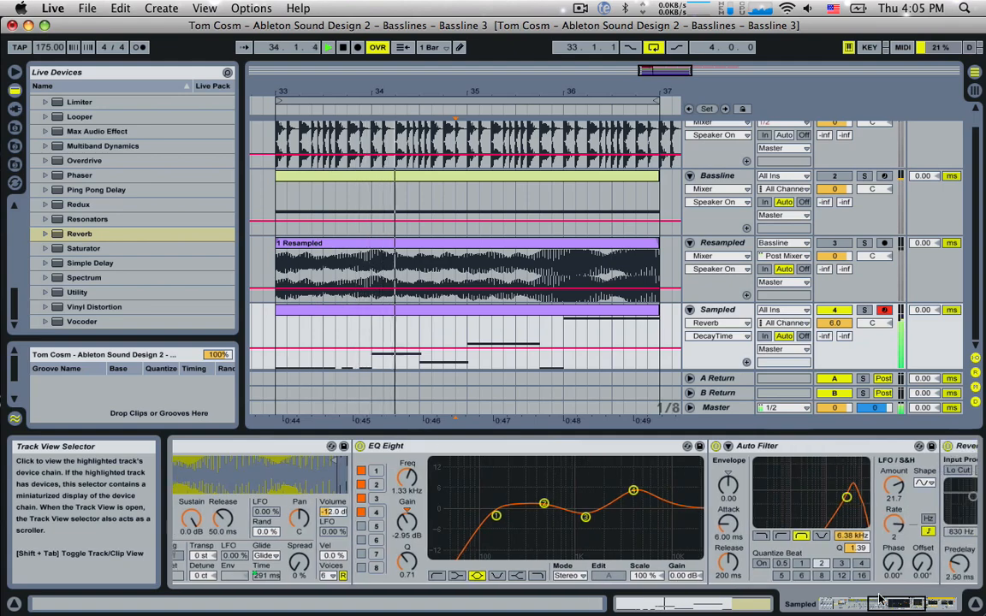
key(space)
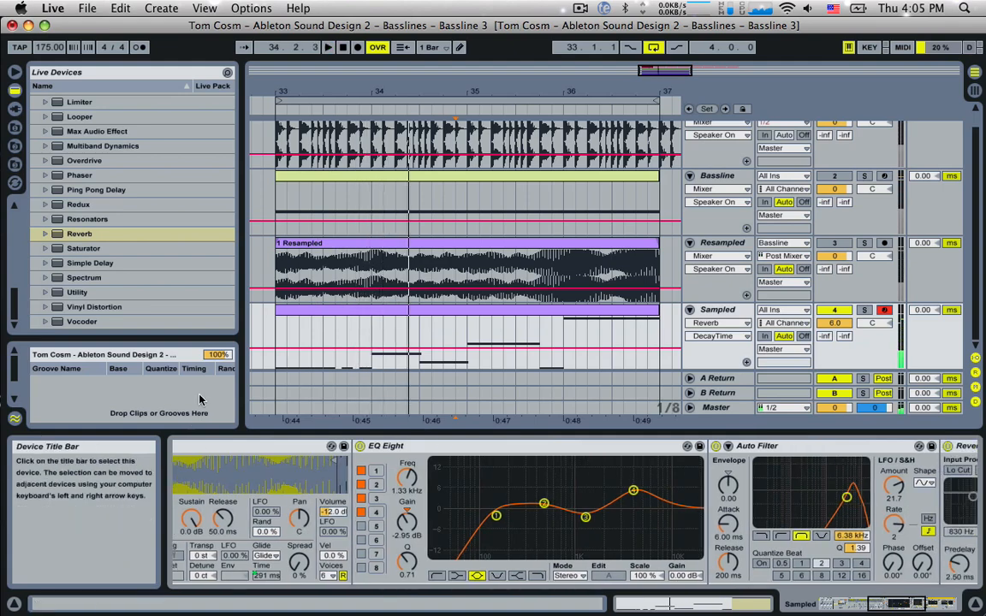
click(80, 205)
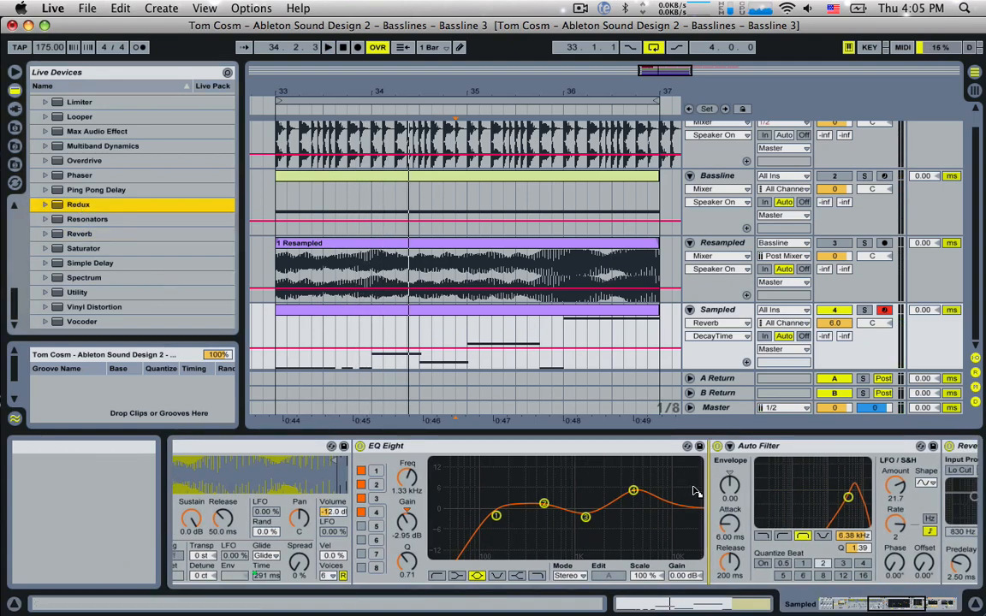
key(Return)
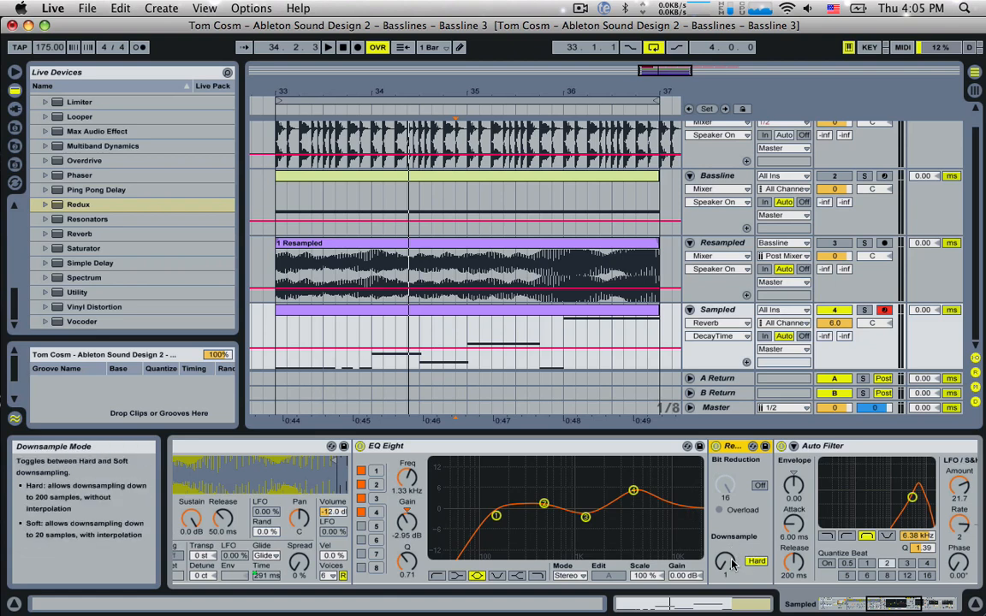
Set the Redux's Downsample to 10 and the Auto Filter's cutoff to 648 Hz while auditioning the loop
drag(725, 562, 725, 549)
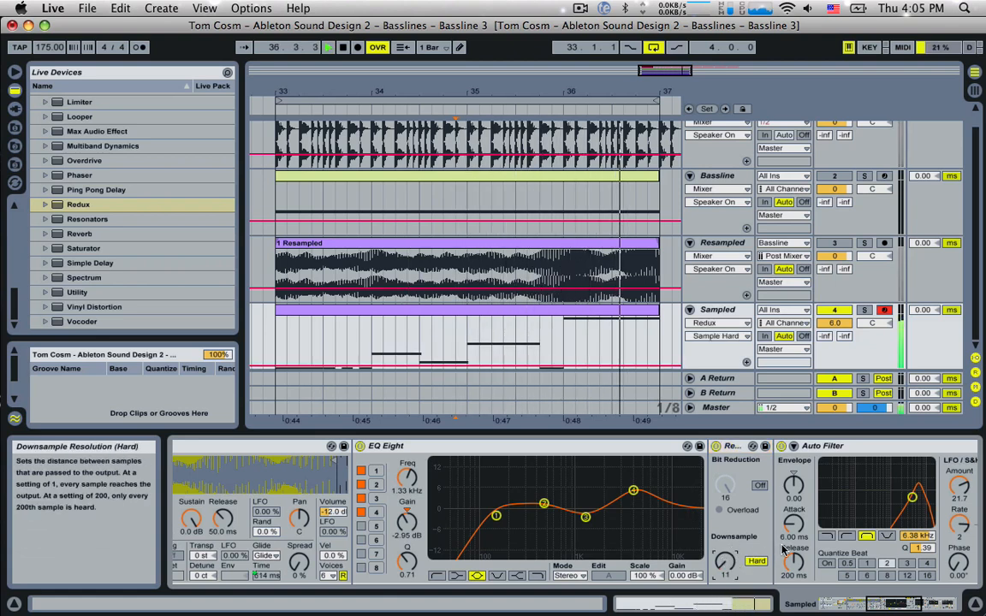
mouse_move(922, 534)
mouse_down()
mouse_move(923, 552)
mouse_move(922, 538)
mouse_up()
key(space)
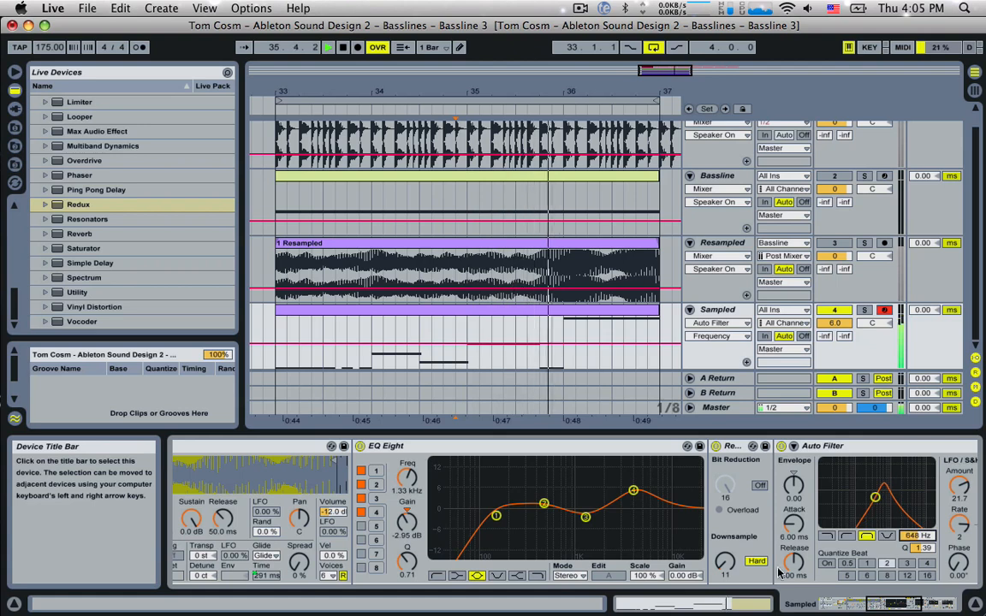
drag(721, 573, 721, 578)
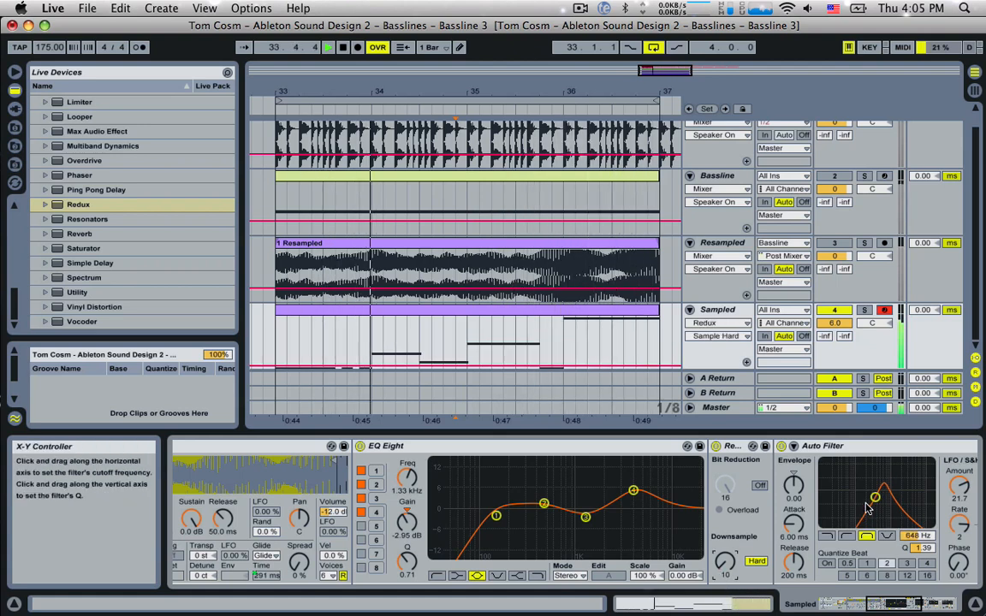
Reduce the High 2 Reverb's Size to 2.91 and its Decay Time to 891 ms during playback
click(900, 604)
drag(900, 605, 948, 604)
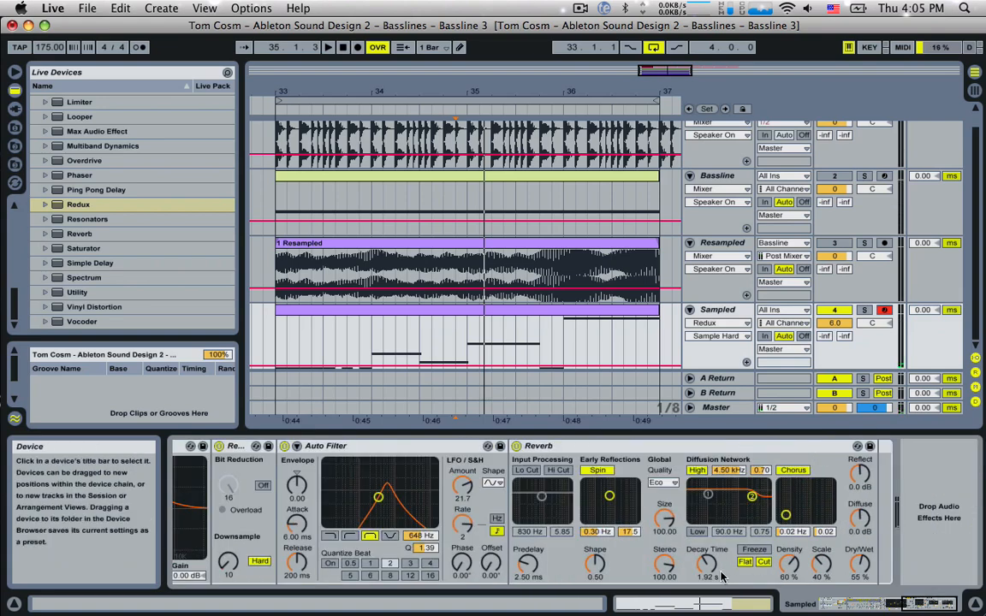
drag(707, 562, 707, 571)
key(space)
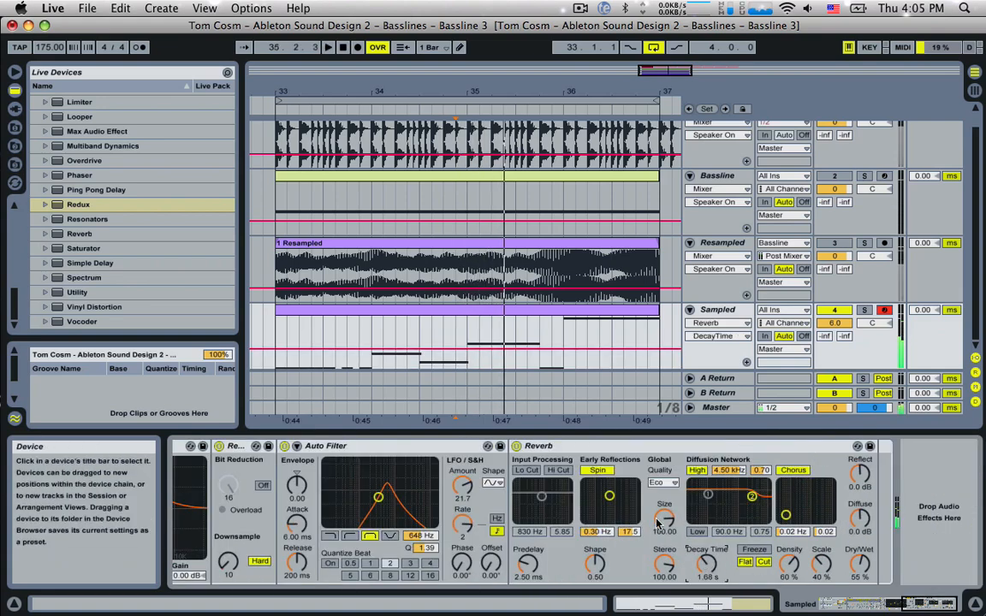
mouse_move(664, 519)
mouse_down()
mouse_move(664, 563)
mouse_move(702, 571)
mouse_move(702, 592)
mouse_move(664, 502)
mouse_up()
mouse_move(706, 564)
mouse_down()
mouse_move(706, 544)
mouse_move(706, 567)
mouse_up()
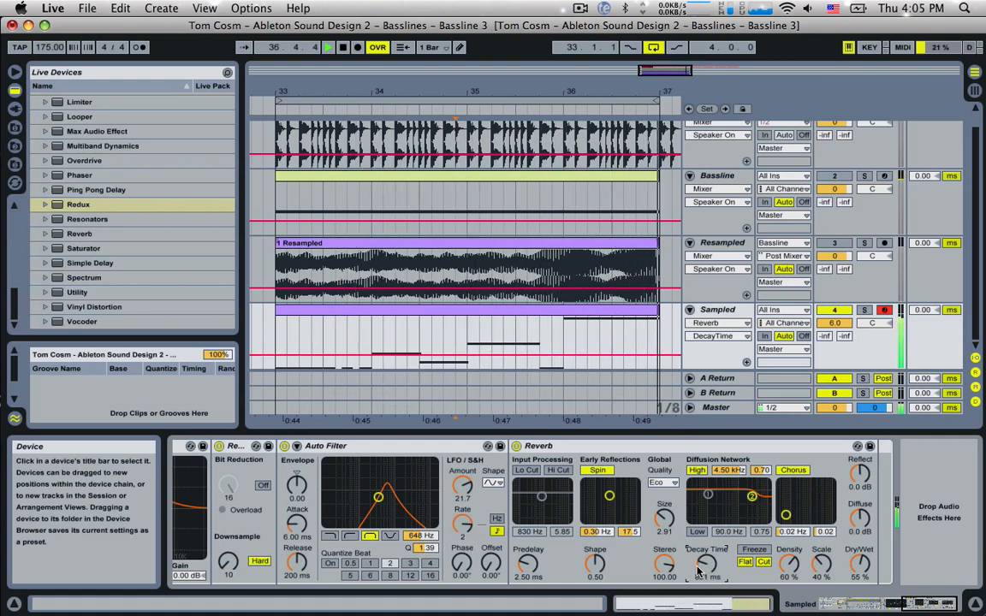
Switch the Auto Filter's LFO to the rising sawtooth shape and set its cutoff to 1.10 kHz with Q 1.22
click(493, 485)
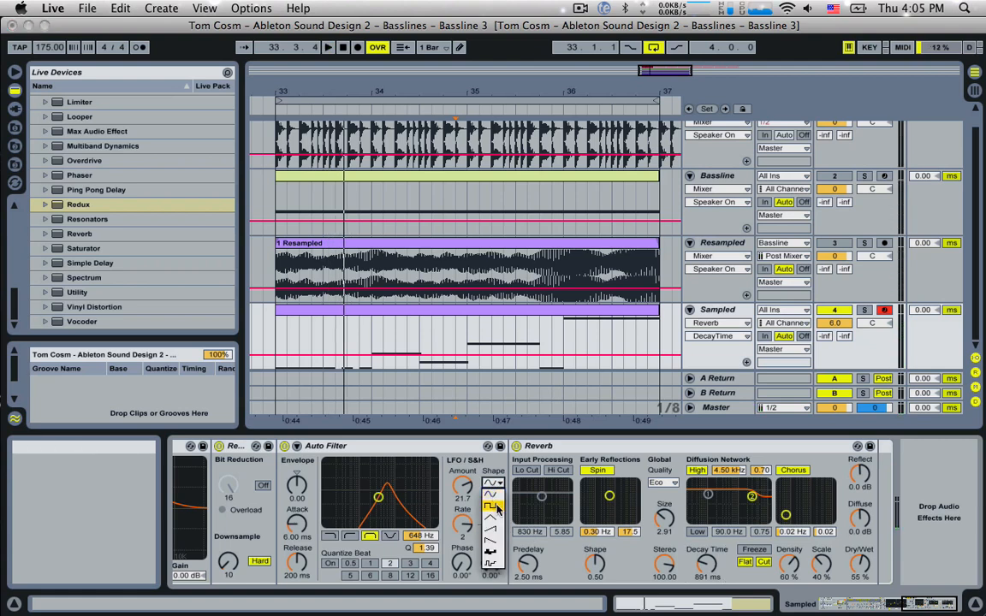
click(495, 532)
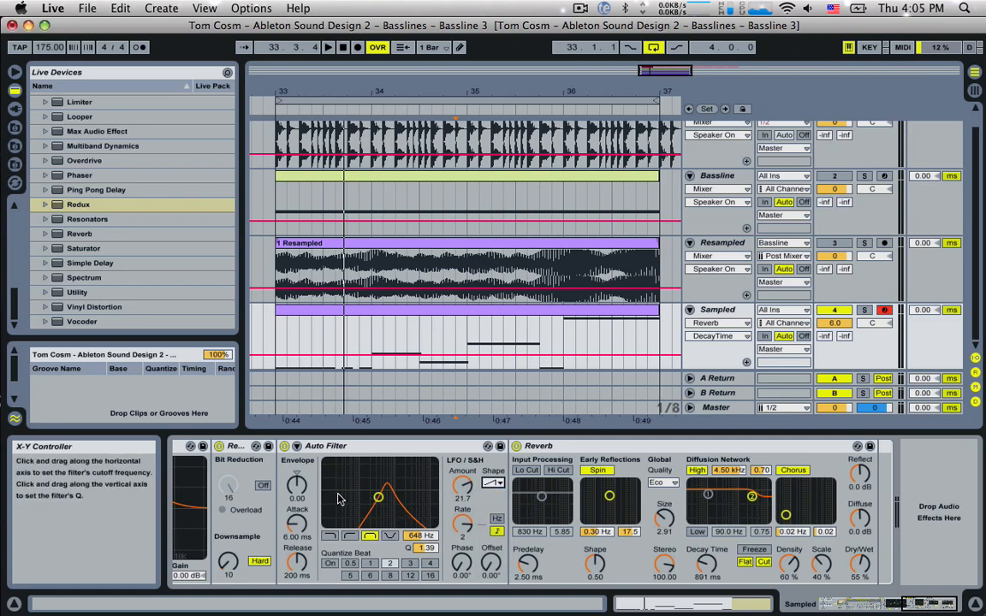
key(space)
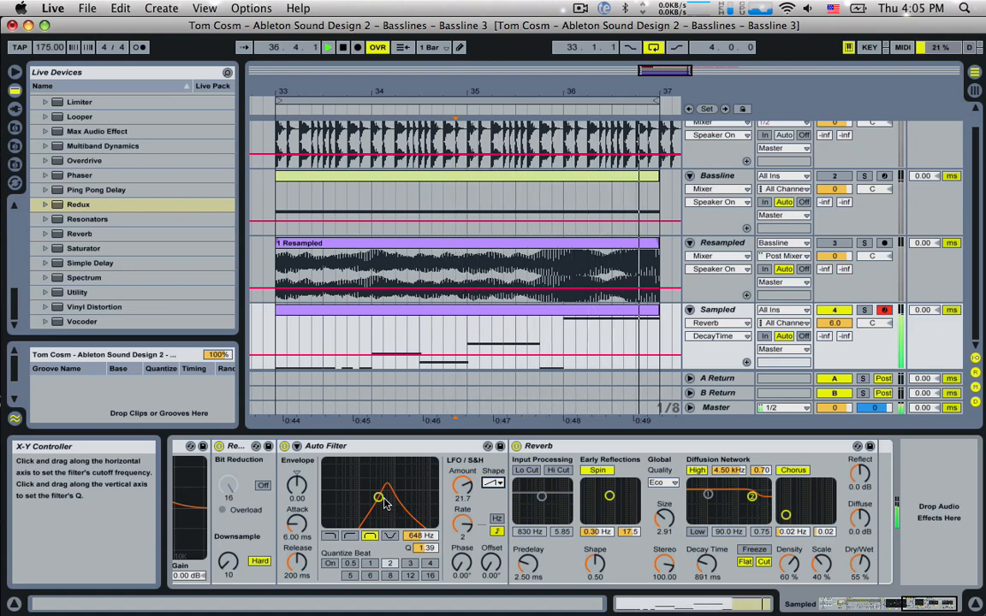
drag(392, 511, 400, 515)
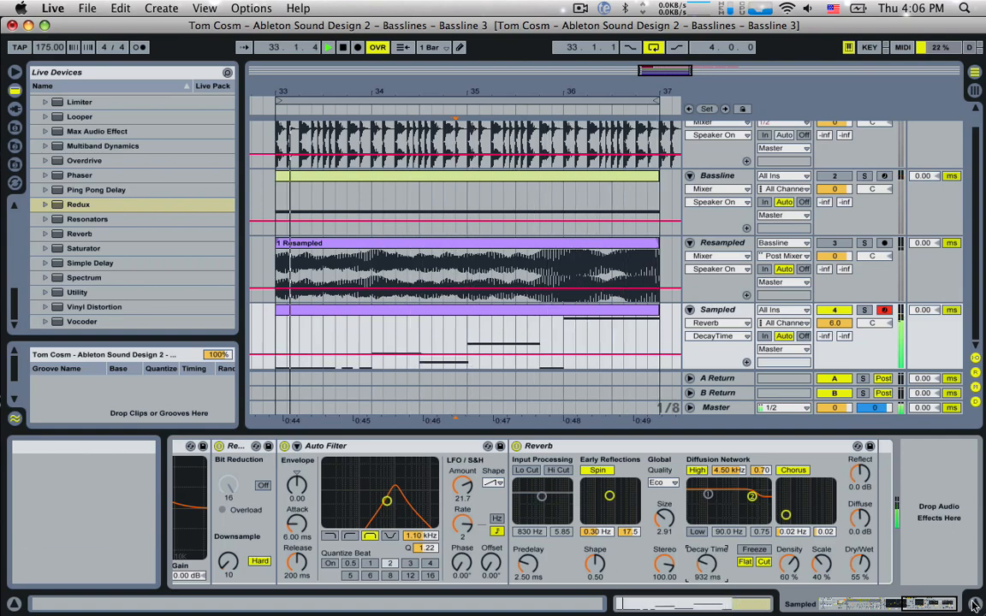
Return to the start of the device chain, activate the Beats track and audition the bassline against the drums
click(809, 605)
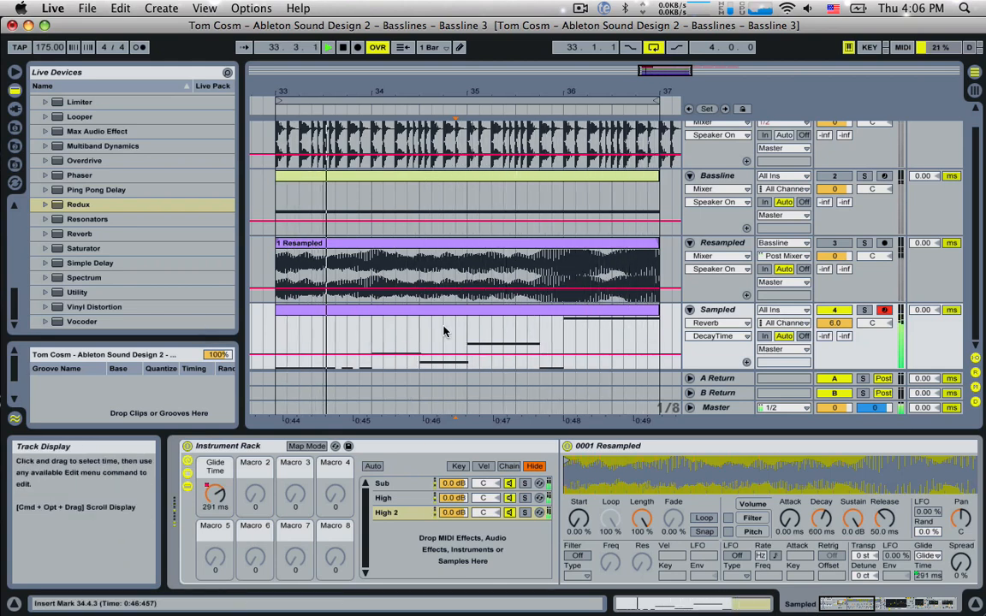
key(space)
scroll(611, 288, up, 1)
key(space)
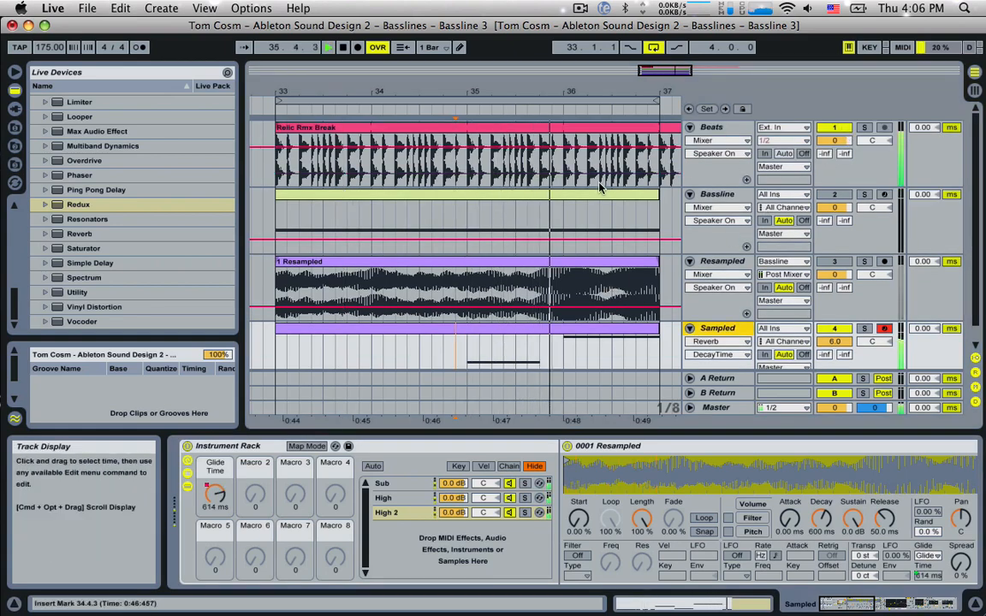
scroll(603, 207, down, 1)
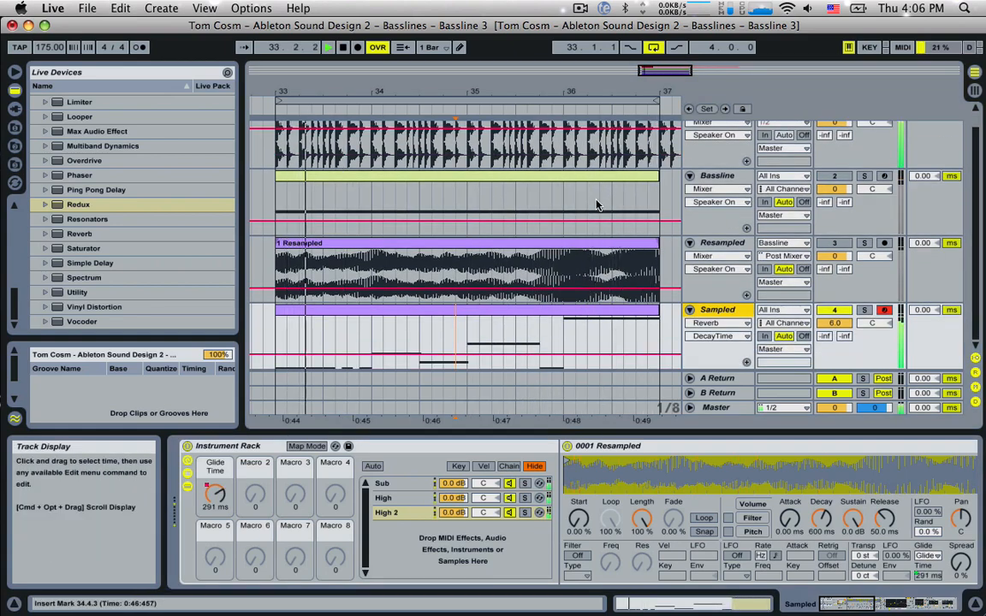
Examine the MIDI notes of the Sampled clip while playing the loop
click(400, 314)
scroll(521, 479, down, 5)
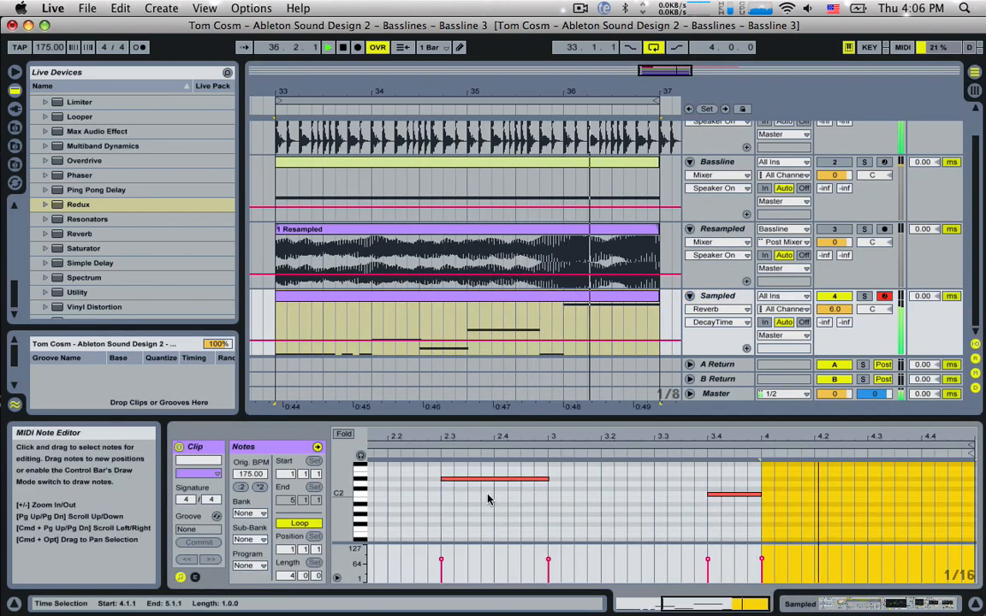
scroll(484, 480, up, 3)
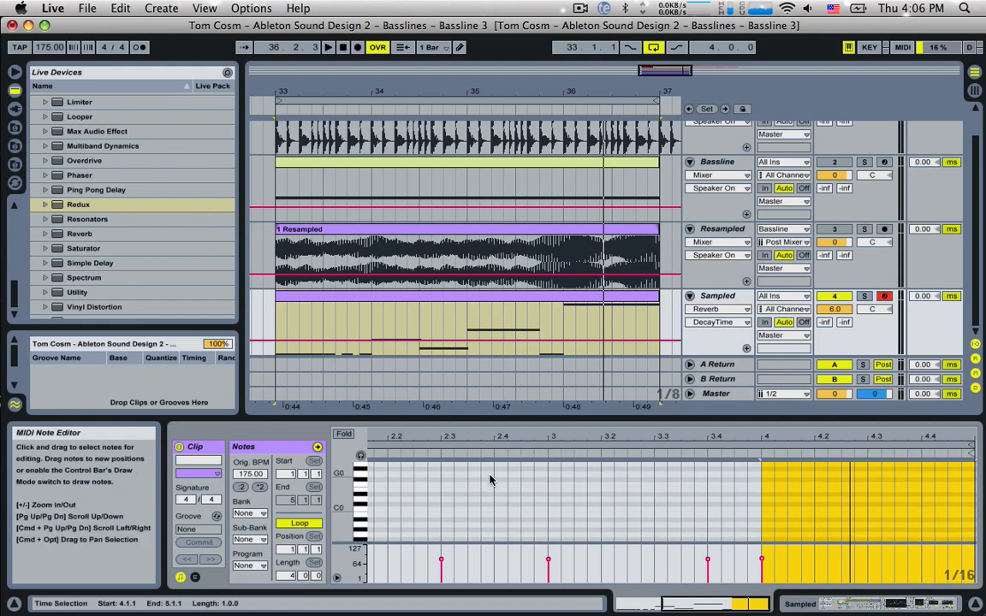
click(632, 604)
key(space)
scroll(556, 500, down, 3)
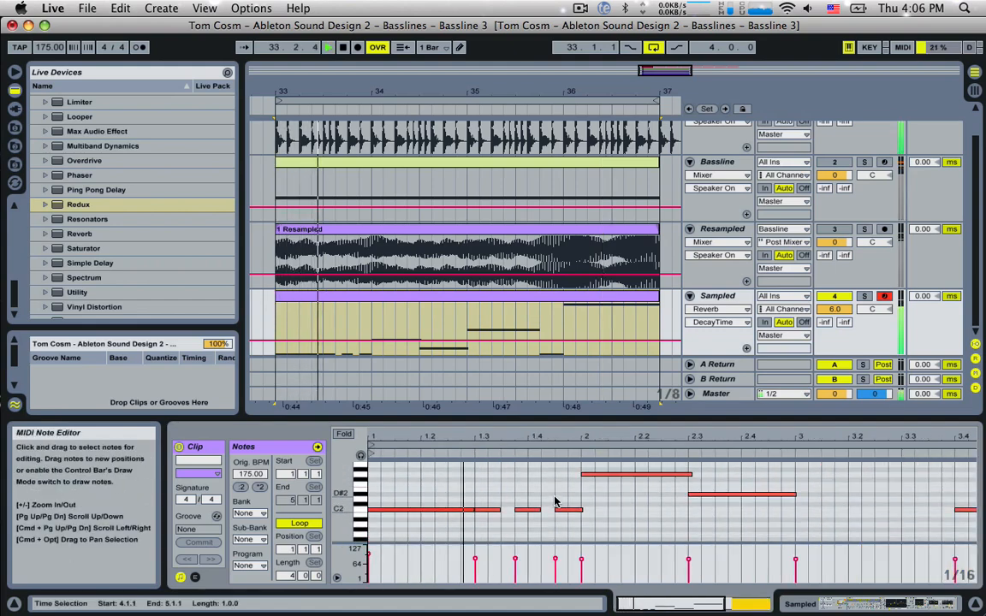
key(space)
key(space)
key(space)
Show the Sampled track's devices and lower the High 2 Reverb's Decay Time to 710 ms and Dry/Wet to 17%
double_click(721, 297)
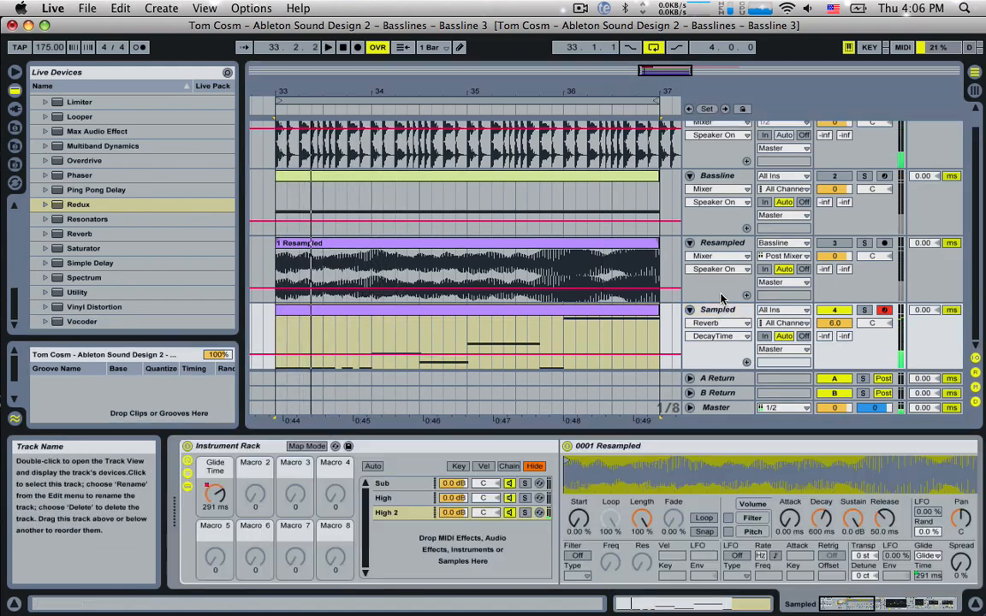
scroll(843, 595, right, 10)
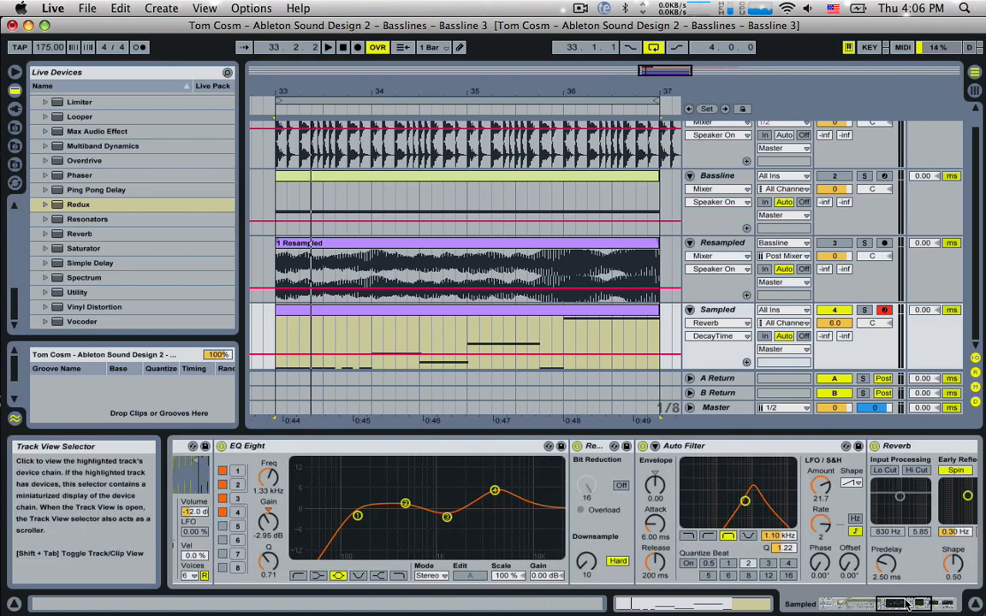
drag(773, 564, 773, 570)
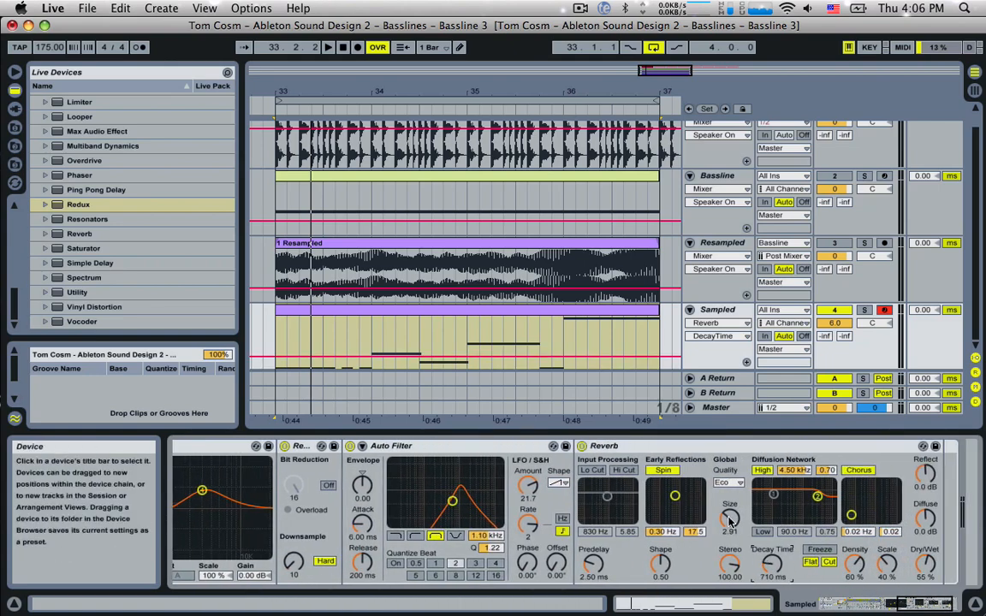
click(729, 519)
click(925, 564)
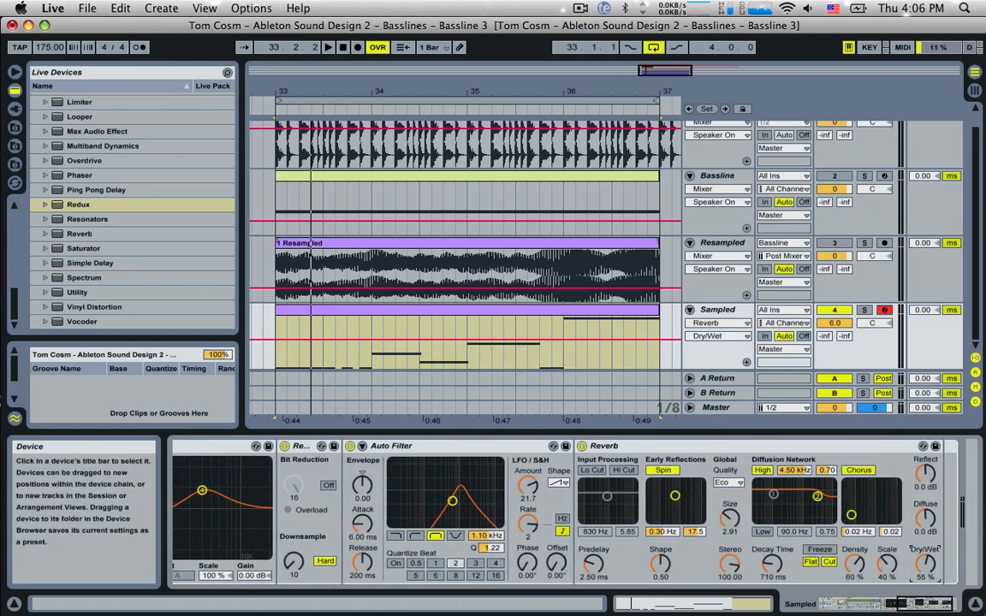
drag(925, 564, 925, 591)
key(space)
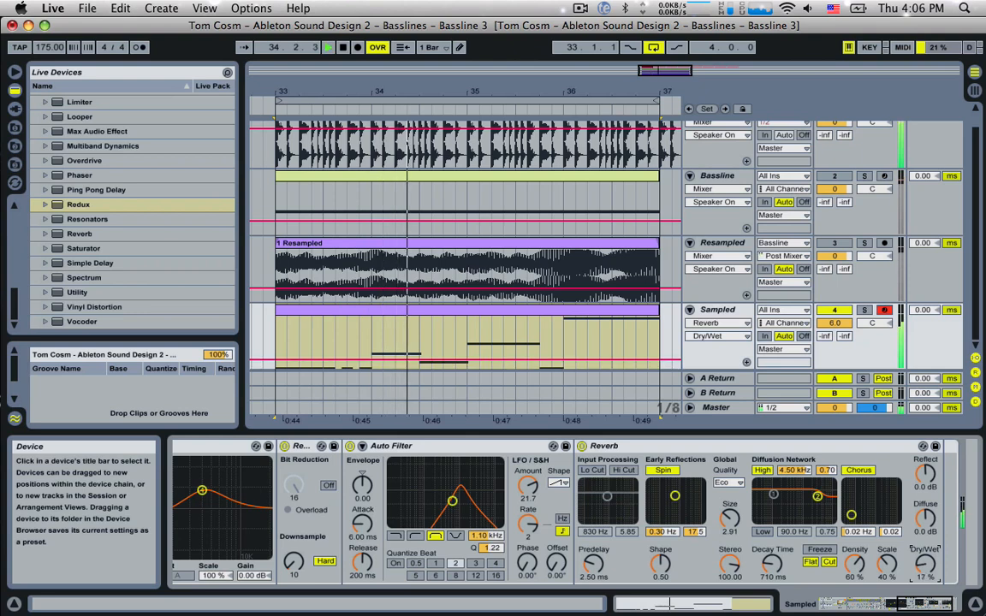
Shorten the Reverb further with Size 0.91 and Decay Time 329 ms during playback
drag(769, 564, 769, 579)
drag(729, 519, 729, 533)
drag(770, 567, 769, 562)
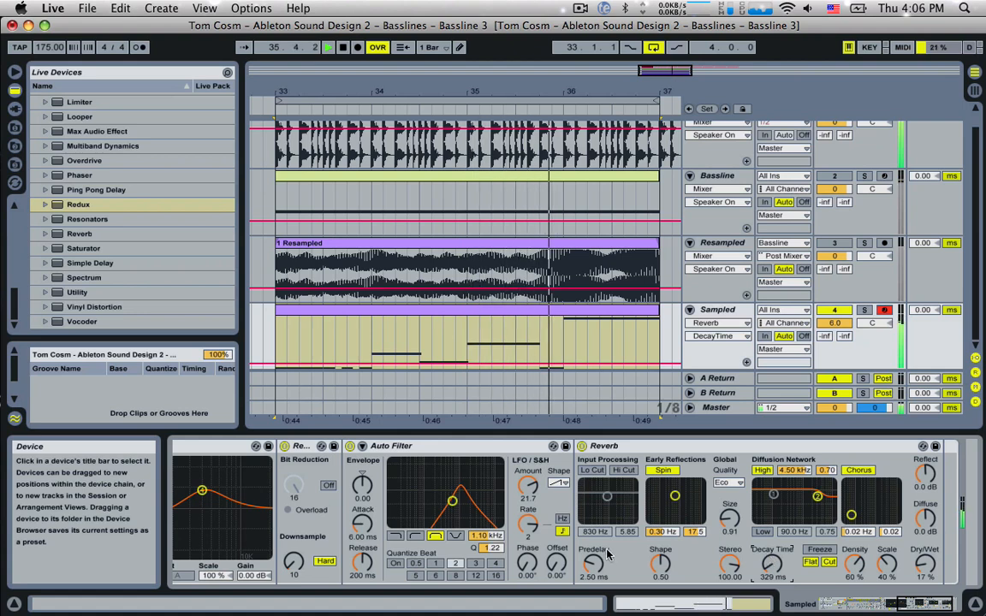
Set the Auto Filter's LFO Phase to 17.1° and audition the result
key(space)
mouse_move(527, 563)
mouse_down()
mouse_move(527, 544)
mouse_move(538, 561)
mouse_up()
key(space)
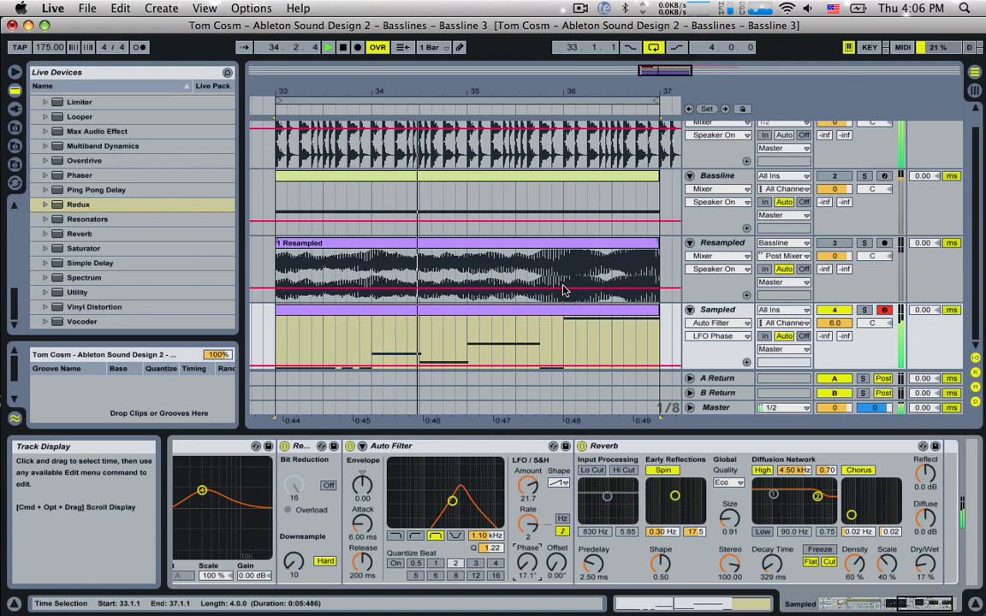
key(space)
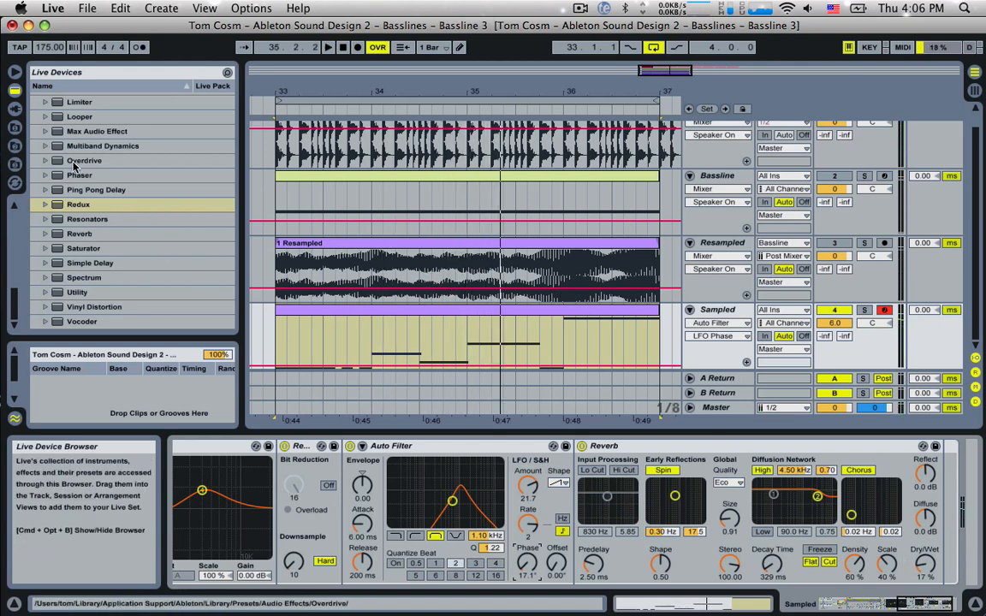
Find the Compressor among the audio effects and add it after the Instrument Rack on the Sampled track
scroll(78, 253, up, 6)
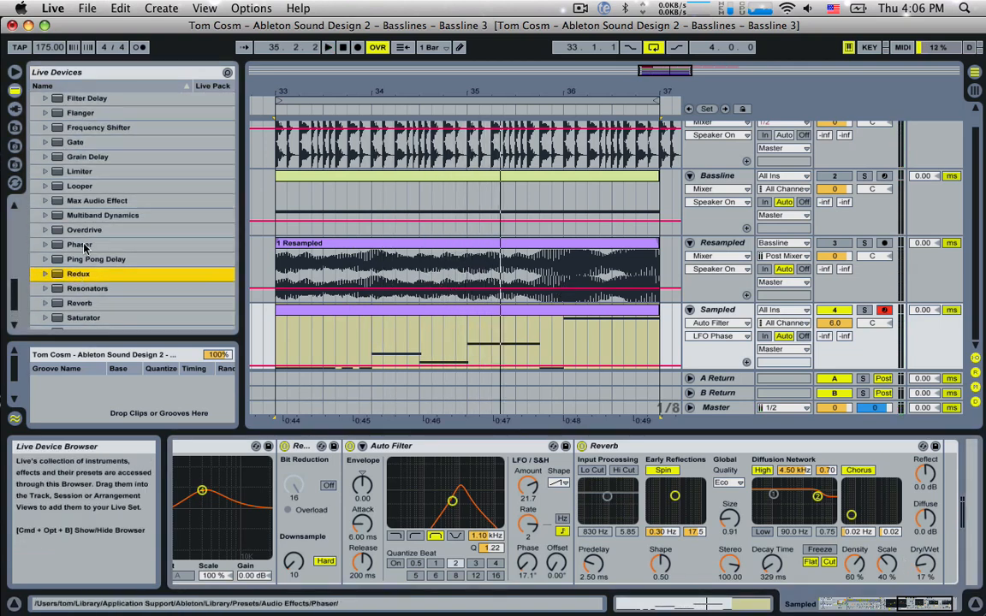
scroll(83, 228, up, 2)
double_click(89, 148)
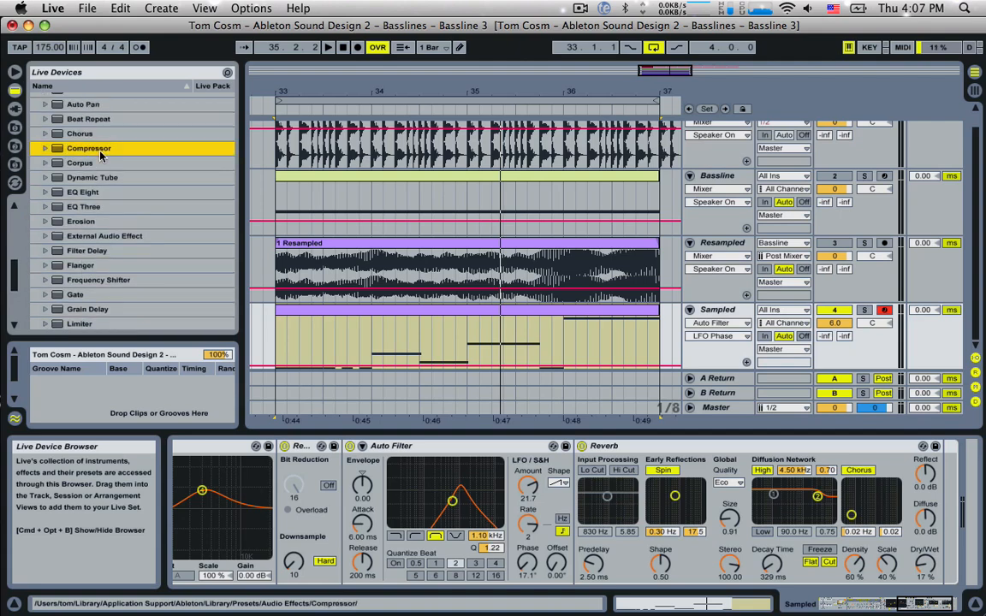
Expand the Compressor's sidechain controls, enable Sidechain and choose Beats as its audio source
click(730, 445)
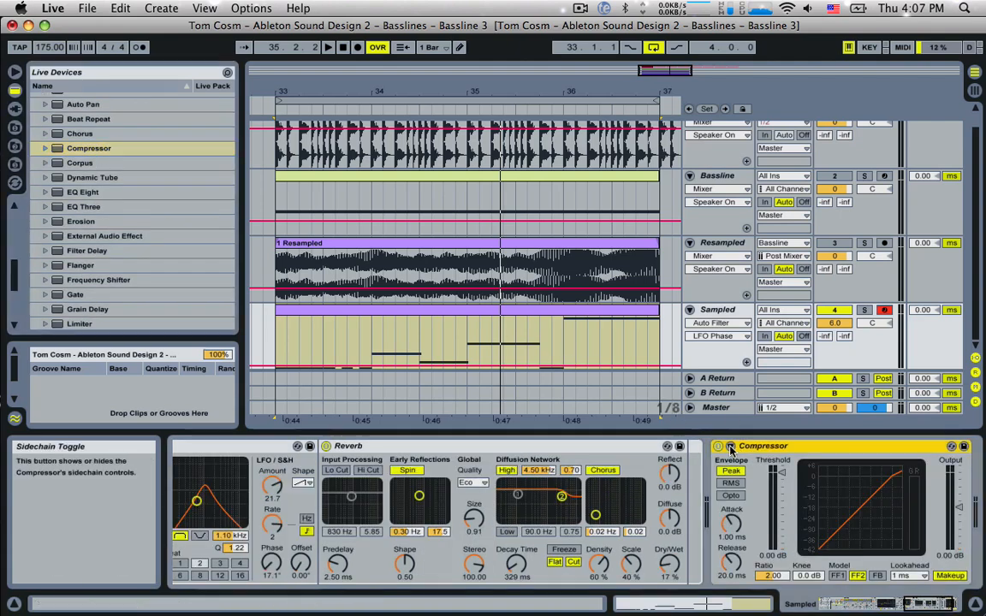
click(743, 461)
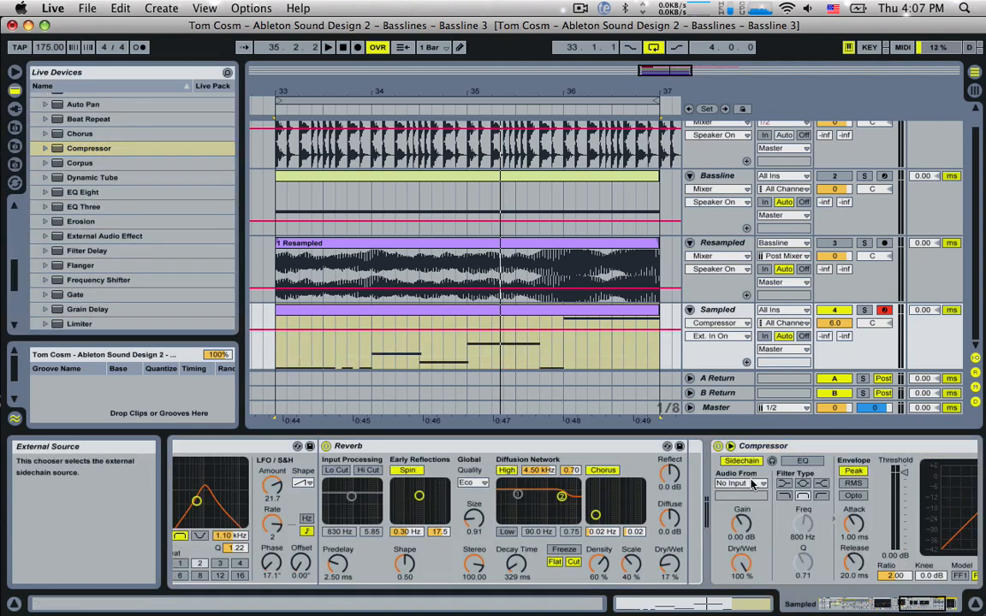
click(752, 484)
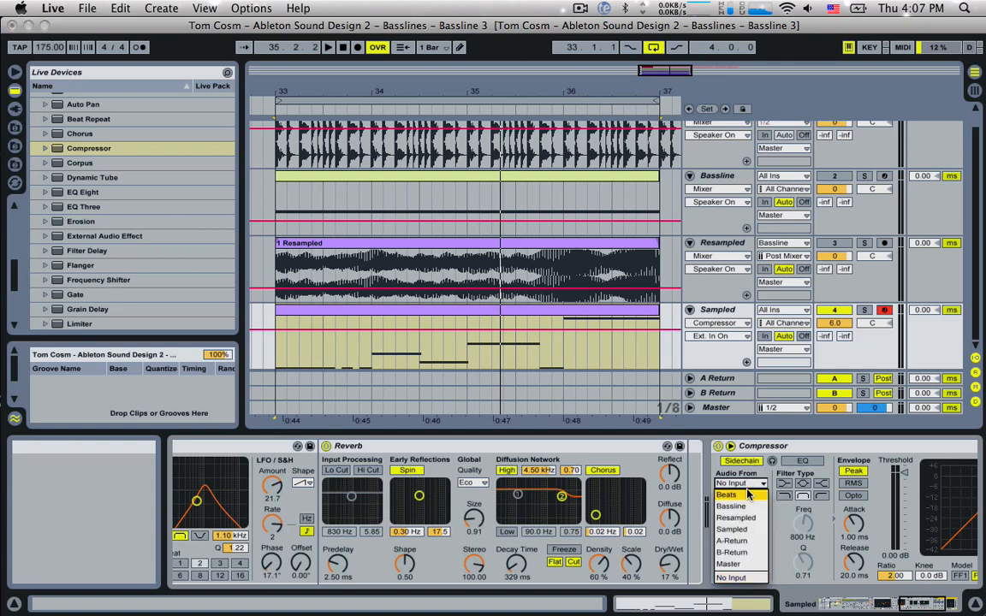
click(749, 495)
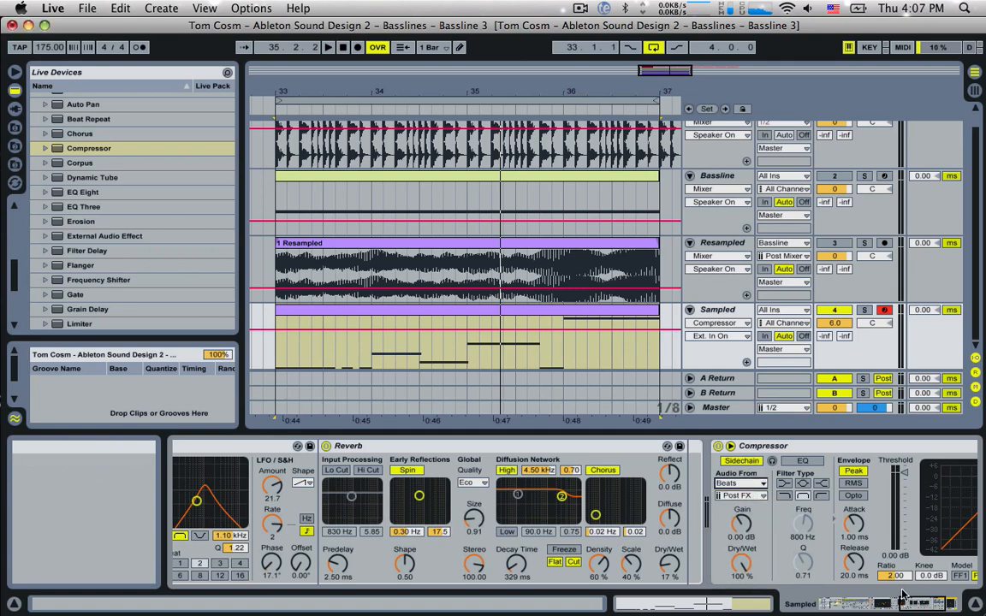
Enable the sidechain EQ as a low-pass at 227 Hz and audition the trigger signal with Sampled soloed and sidechain listening on
drag(911, 602, 920, 602)
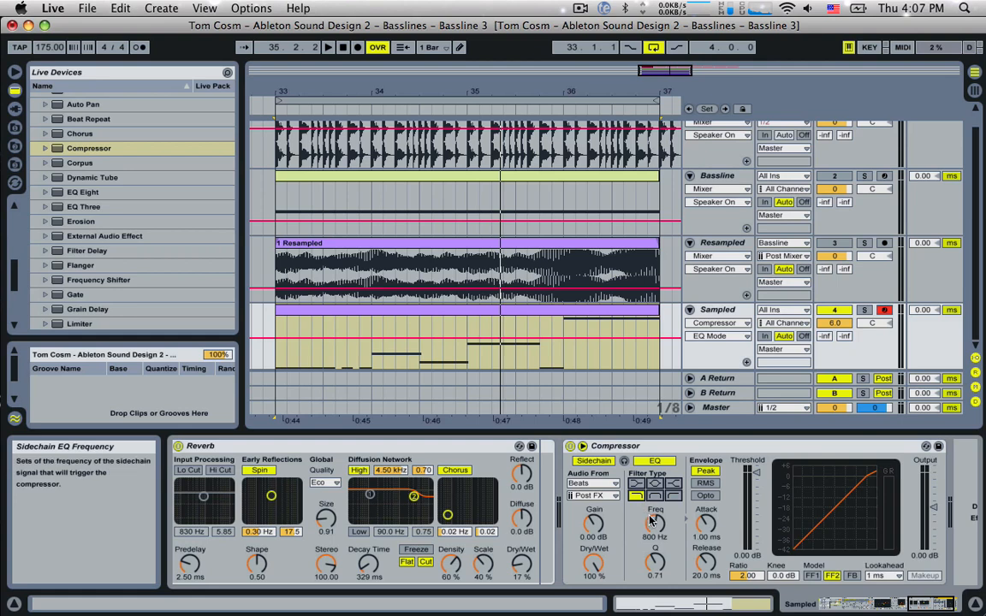
drag(652, 520, 652, 535)
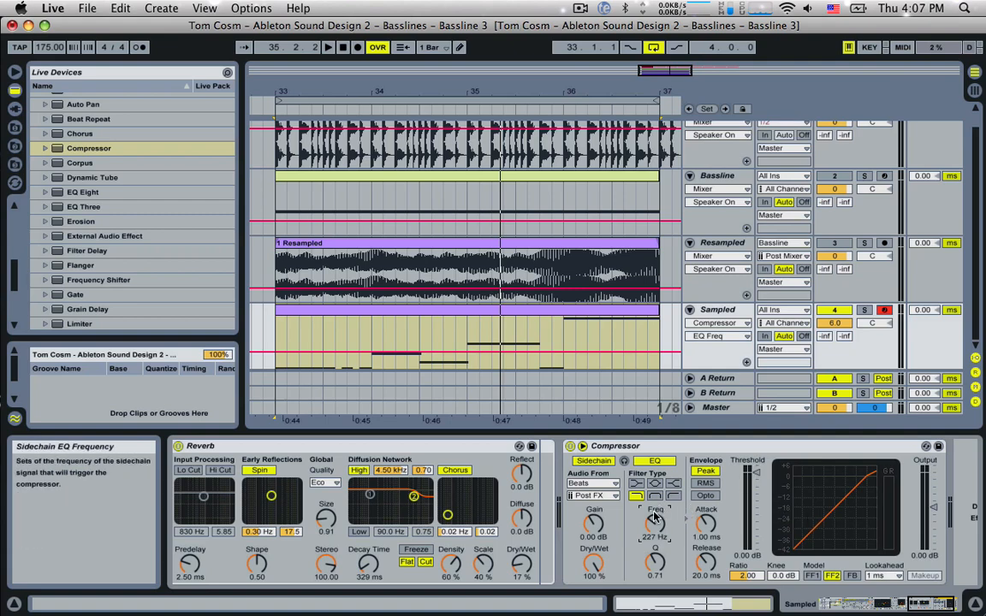
click(864, 310)
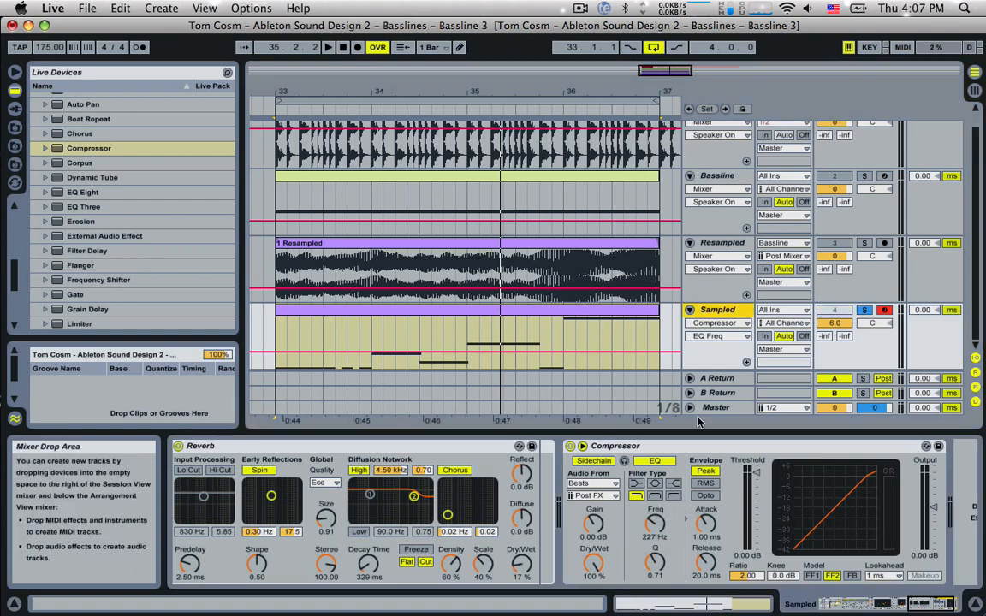
click(624, 462)
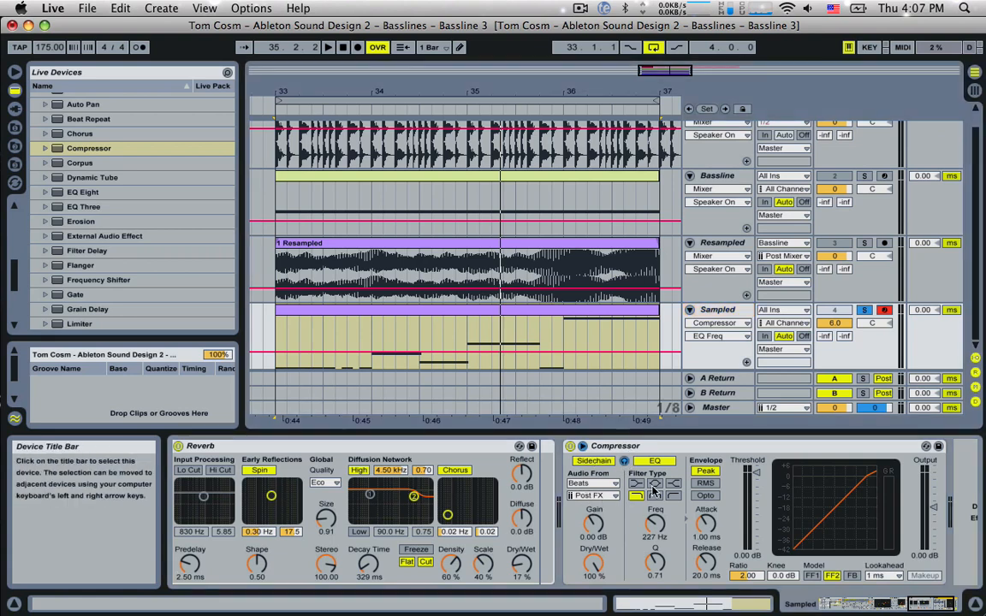
key(space)
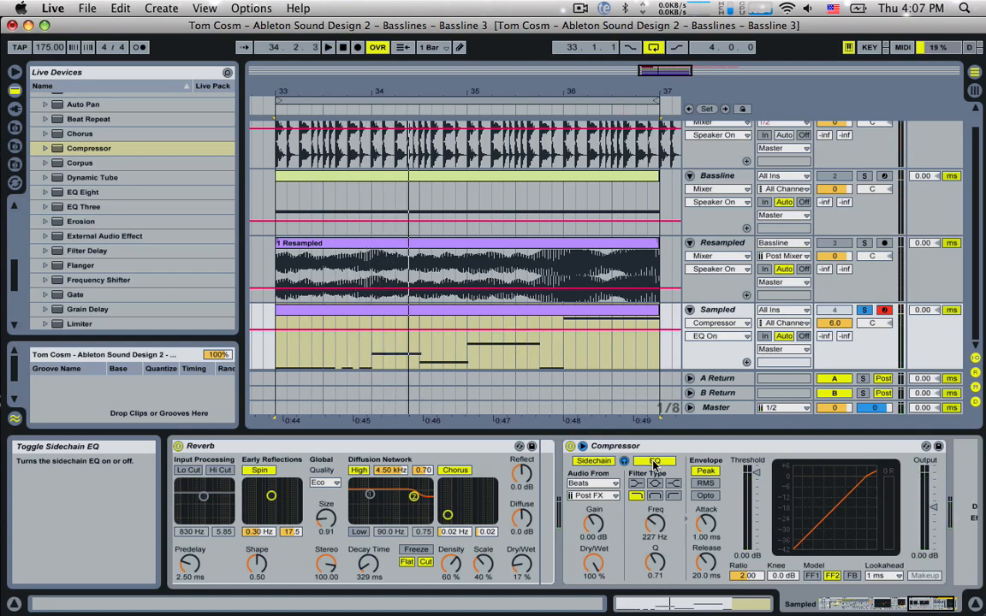
Compare the trigger with the sidechain EQ off and on, and set its frequency to 46.8 Hz and Q to 1.86
click(653, 462)
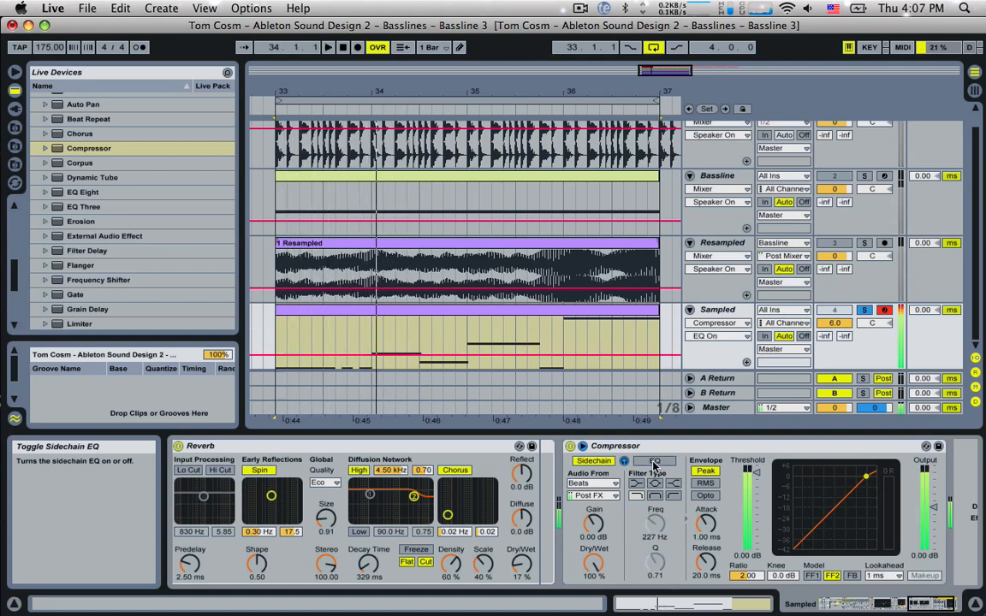
click(653, 462)
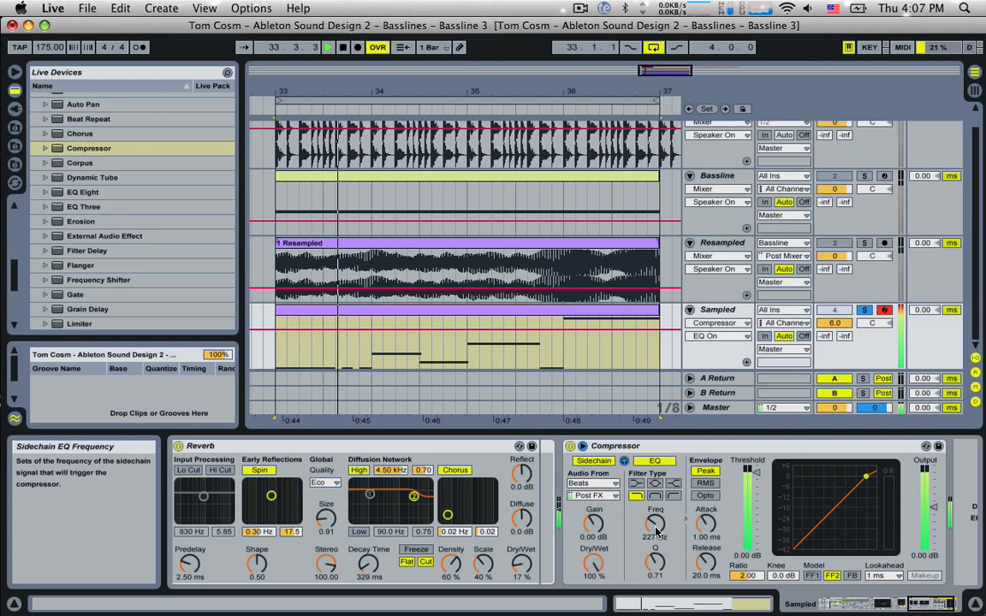
drag(656, 532, 656, 571)
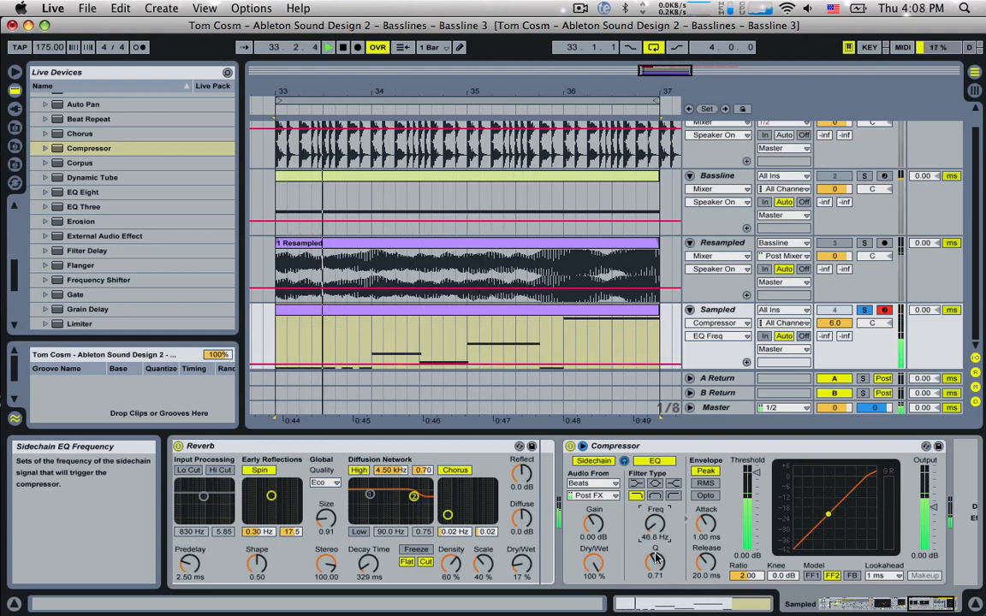
drag(656, 558, 655, 526)
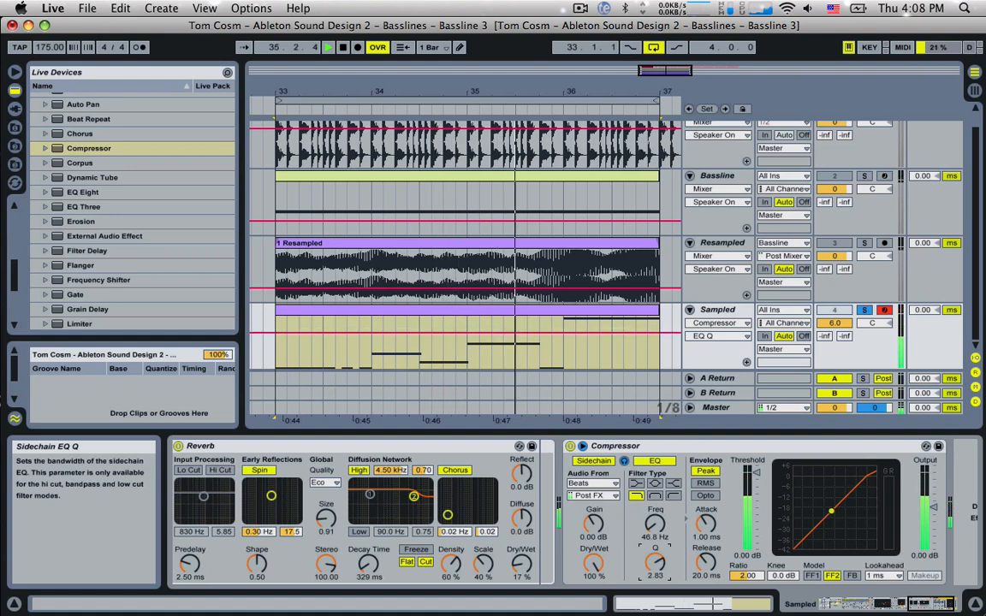
drag(655, 557, 655, 555)
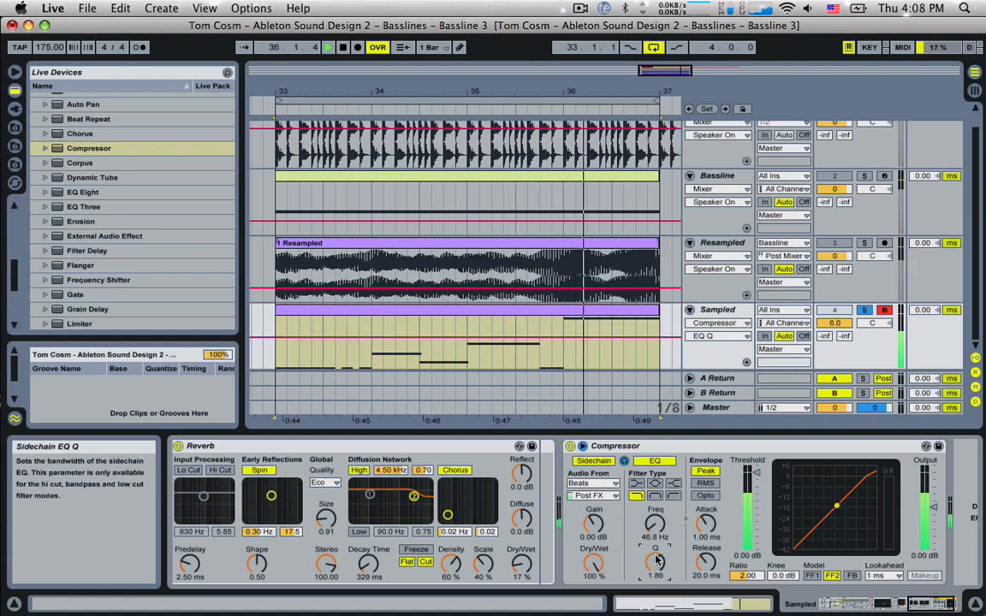
click(654, 524)
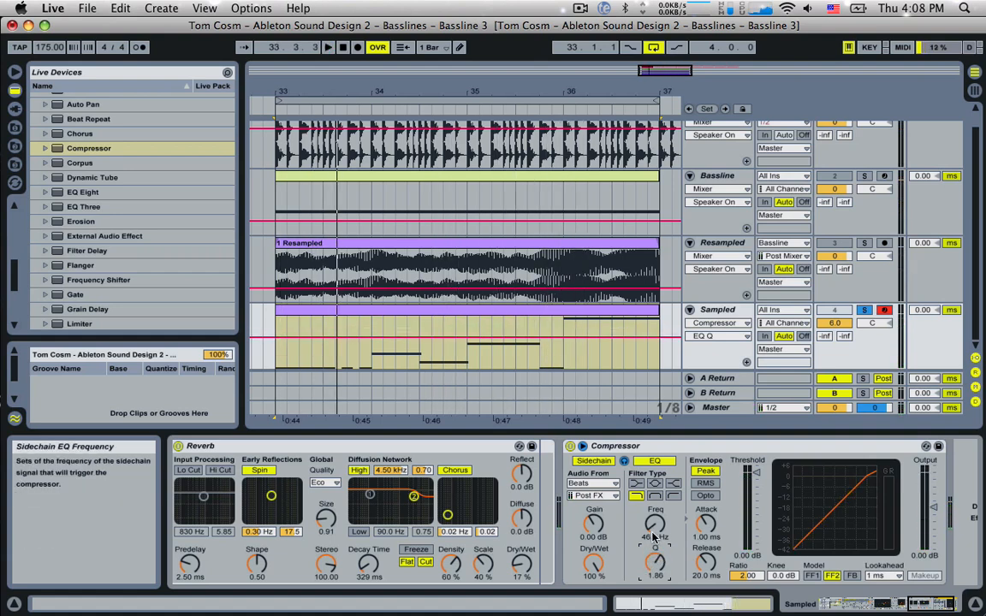
key(space)
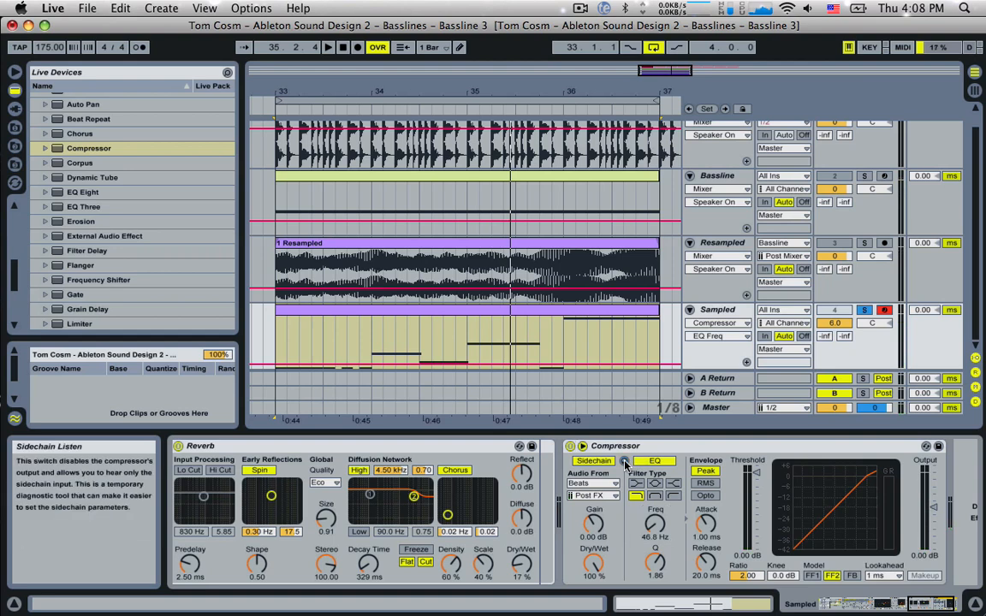
Set the Compressor's threshold to -66.0 dB, sidechain EQ frequency to 30.0 Hz and sidechain gain to -4.24 dB during playback
key(space)
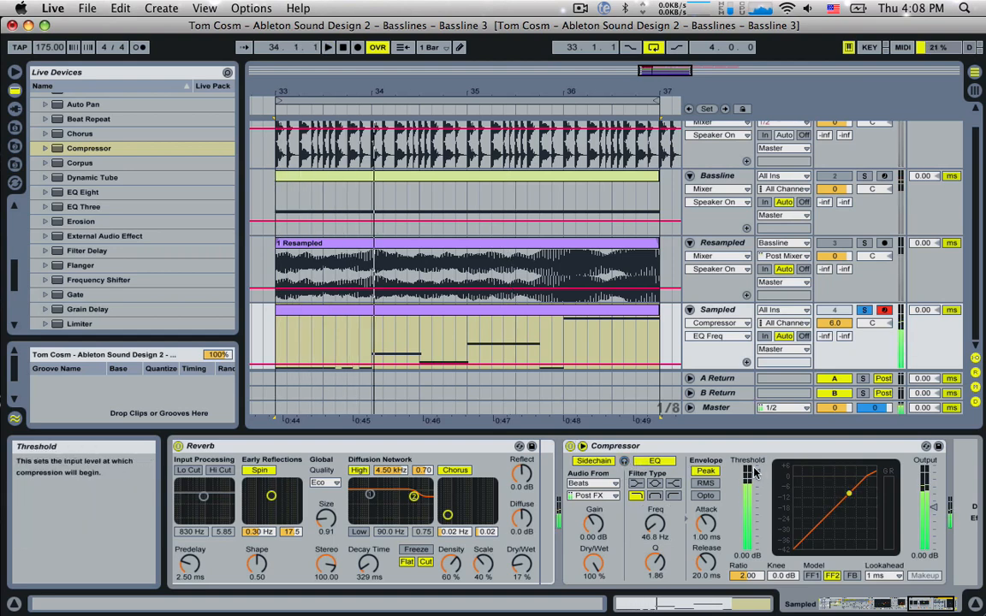
drag(757, 472, 757, 552)
key(space)
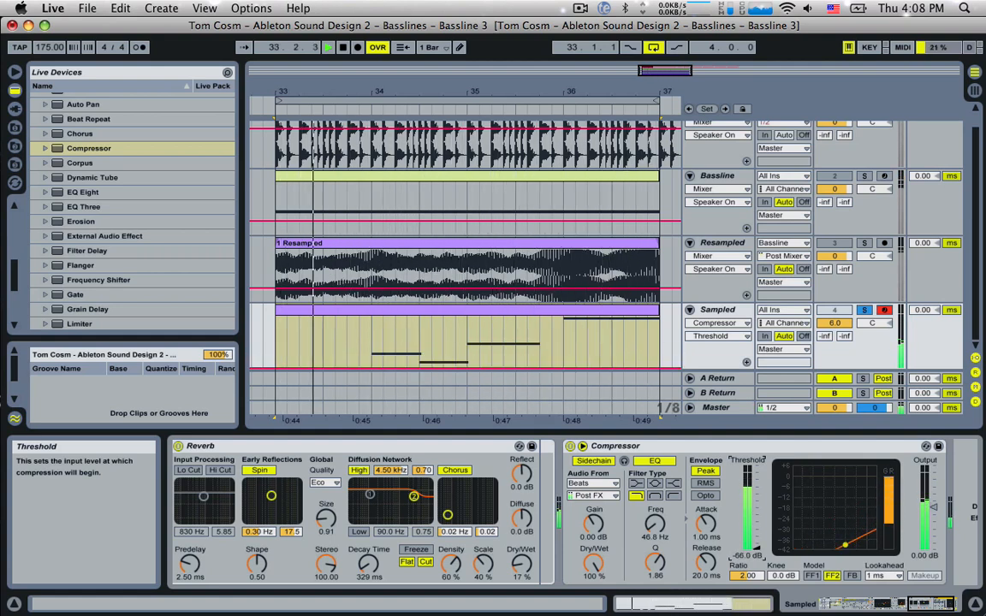
drag(654, 523, 655, 548)
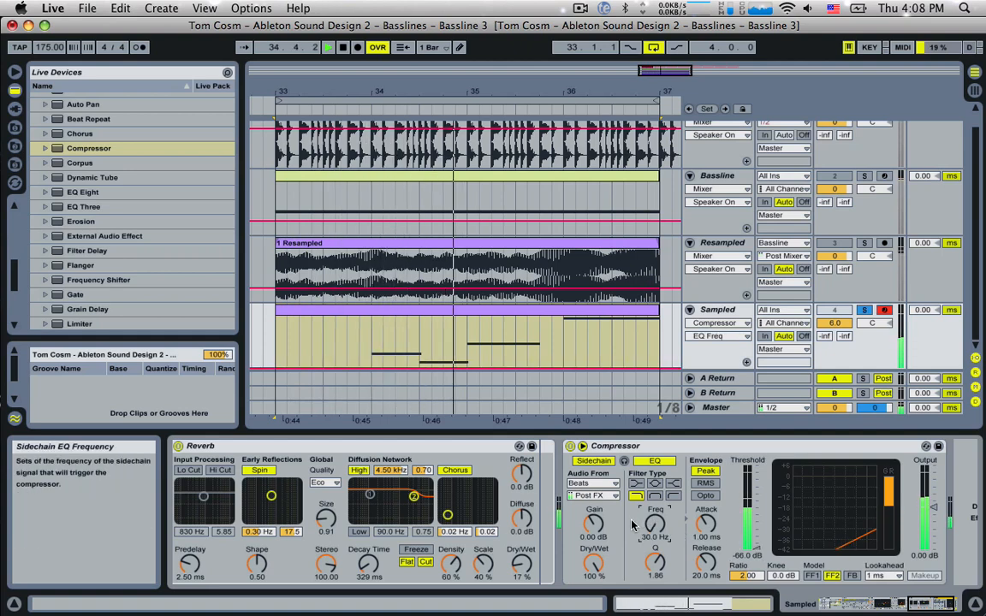
drag(593, 523, 593, 552)
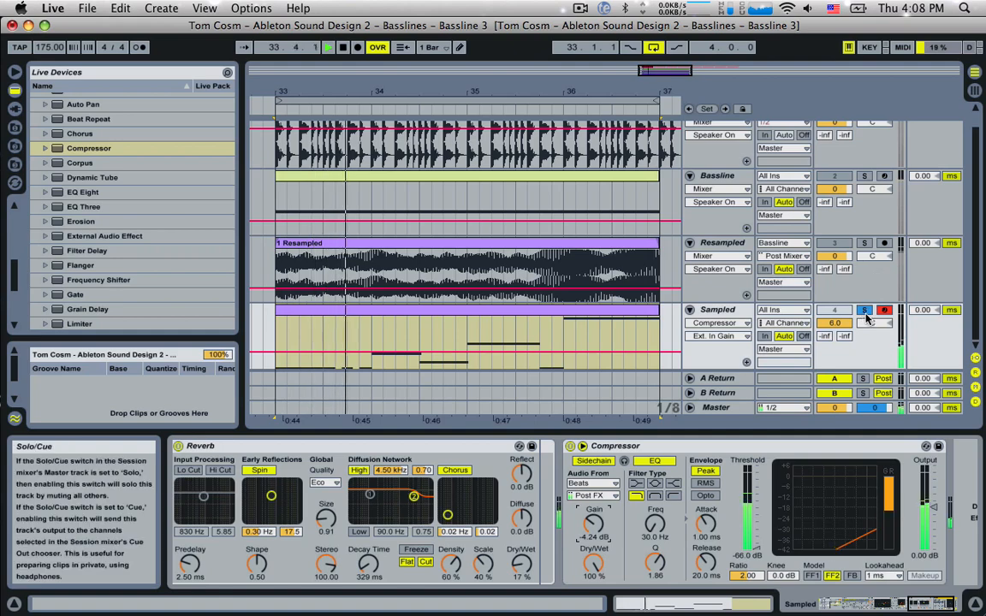
Unsolo the Sampled track and set the Compressor's threshold to -41.7 dB while auditioning the full mix
click(865, 314)
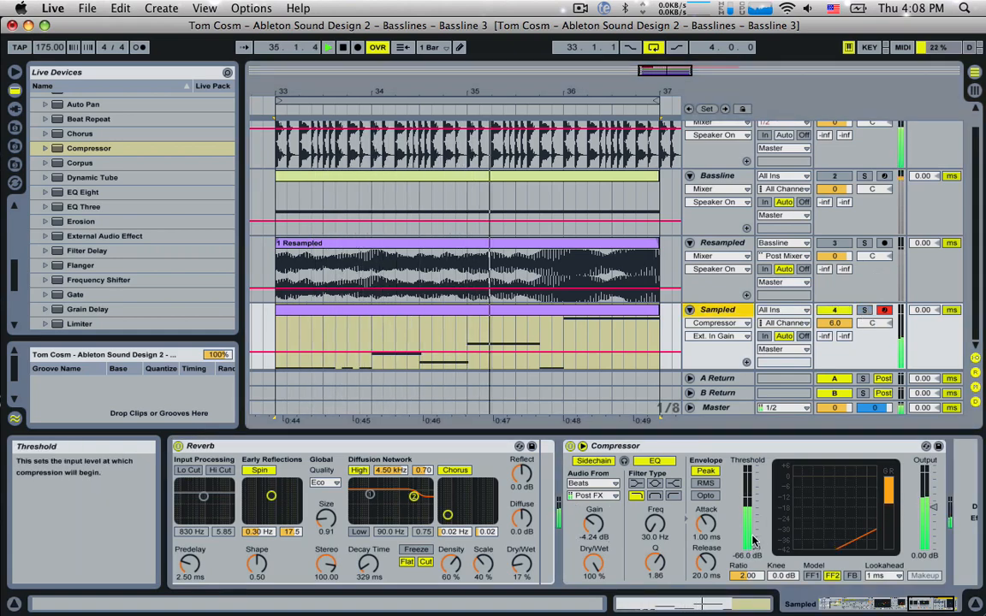
drag(753, 541, 752, 523)
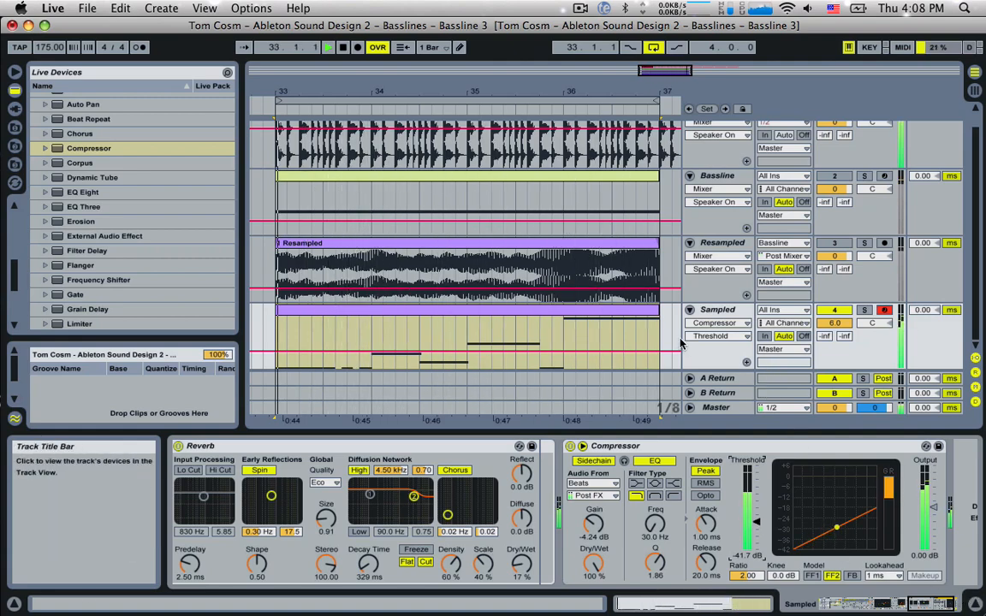
key(space)
drag(664, 77, 659, 81)
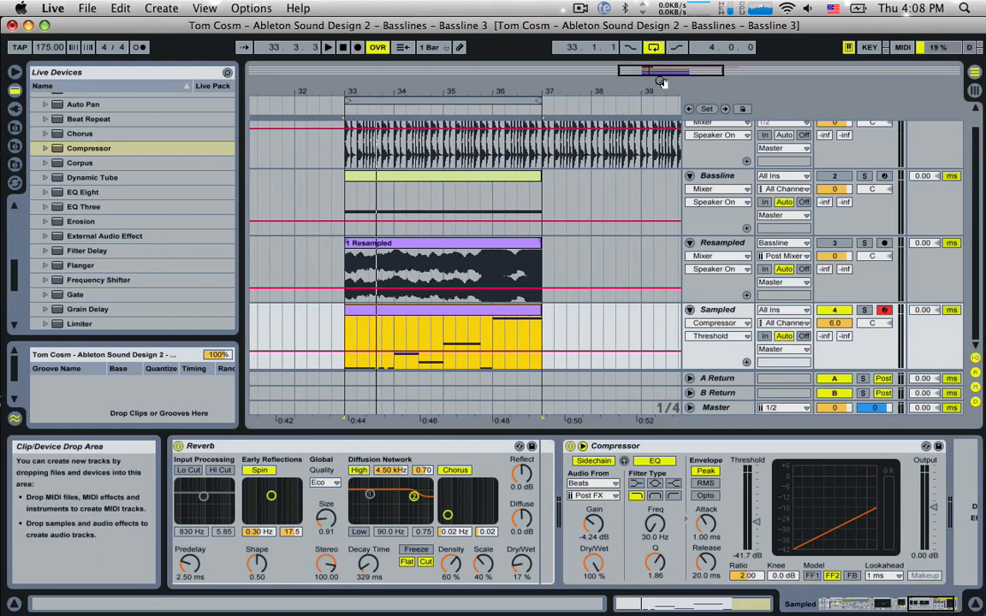
drag(353, 323, 549, 77)
key(super+d)
drag(720, 73, 703, 66)
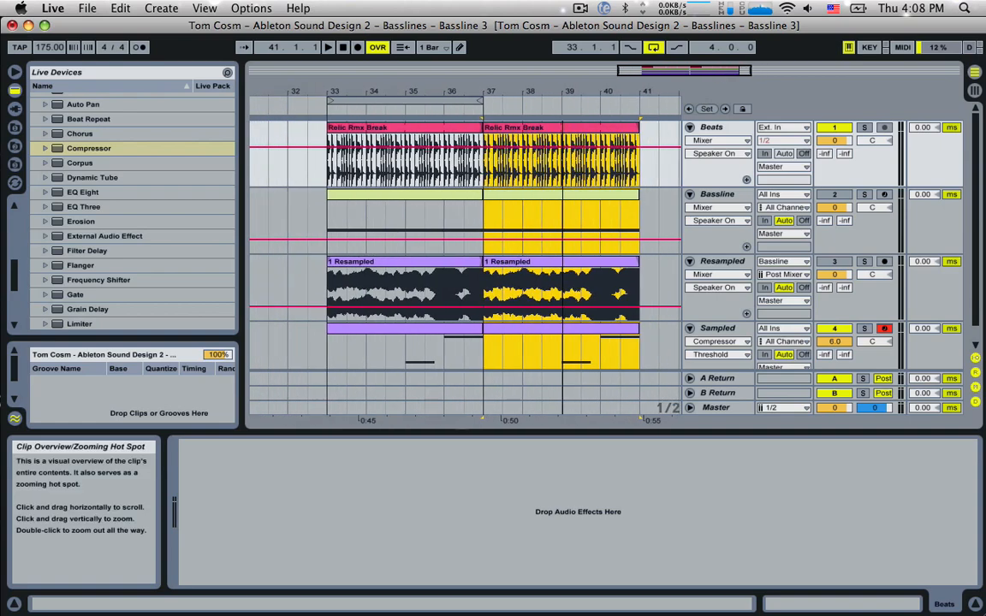
key(super+z)
Duplicate bars 33 to 37 across all four tracks and move the loop brace to bars 37 to 41
drag(328, 349, 488, 79)
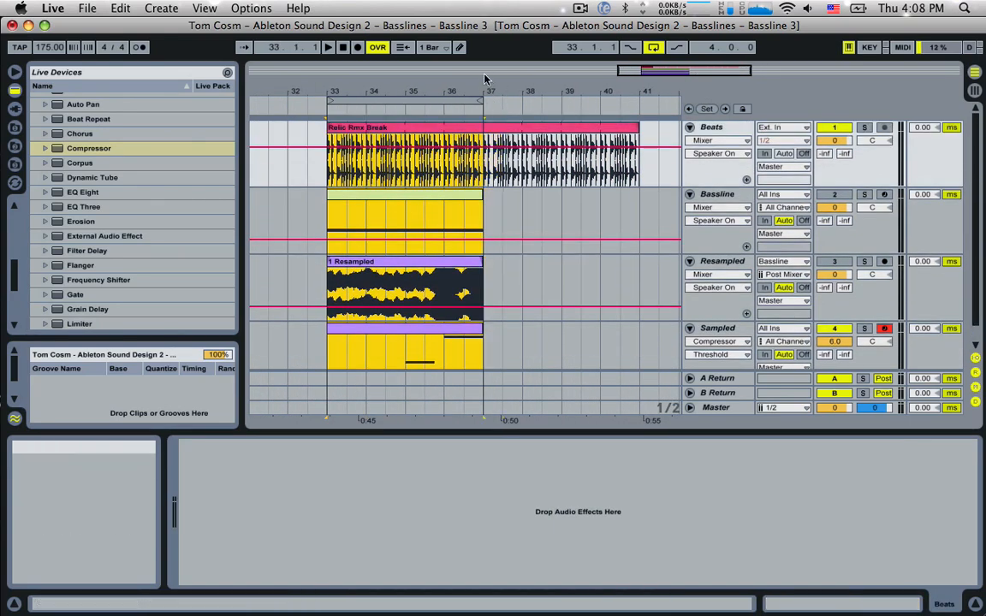
key(super+d)
drag(413, 97, 586, 99)
Open the duplicated Sampled clip at bar 37 and delete all of its MIDI notes
double_click(524, 327)
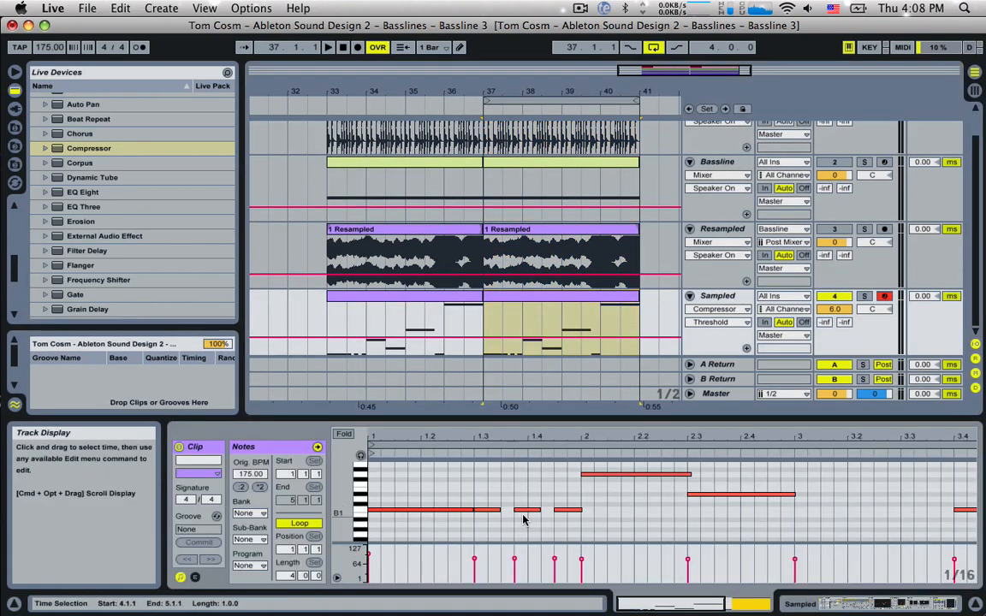
key(Delete)
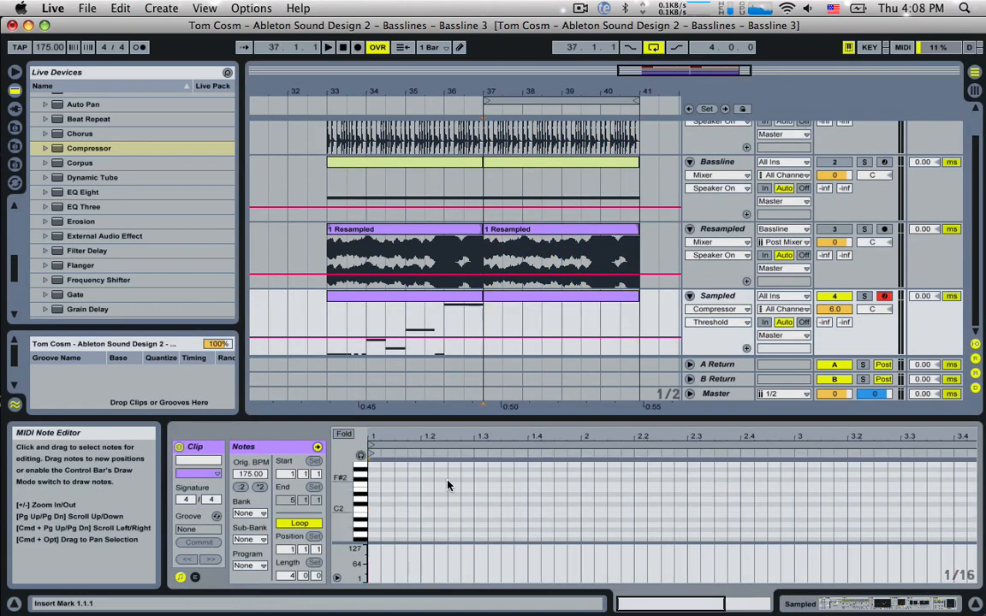
key(space)
key(space)
Add a C1 note at 1.1.1 in the emptied clip and size it to end at 1.2.1
scroll(393, 509, down, 1)
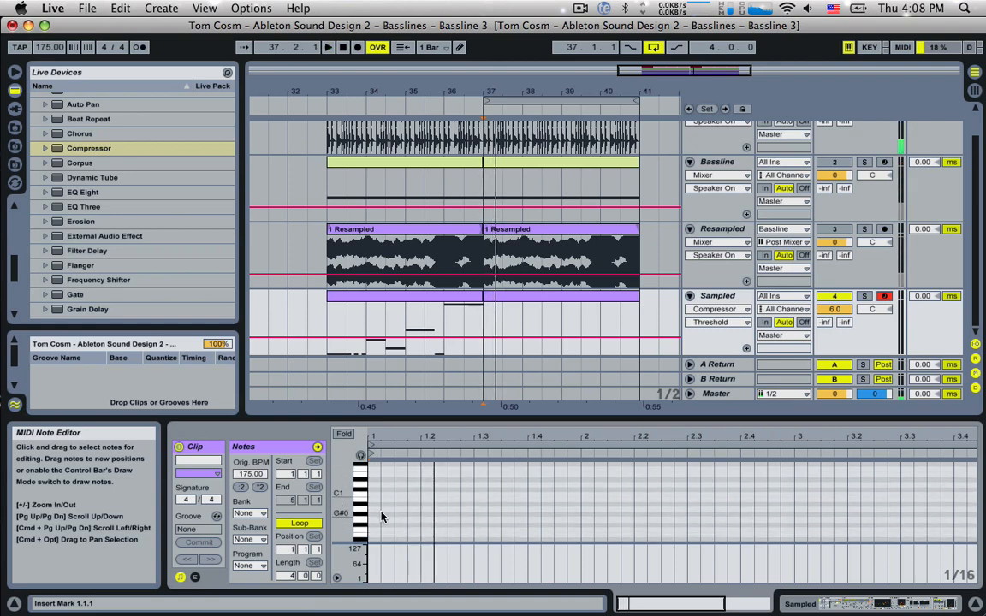
double_click(377, 495)
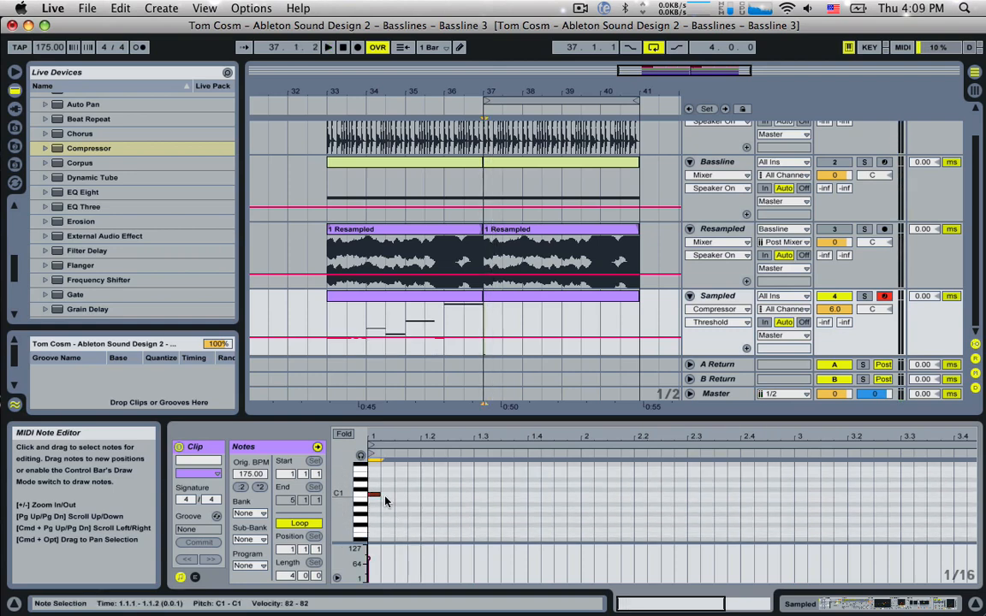
drag(381, 494, 833, 494)
key(space)
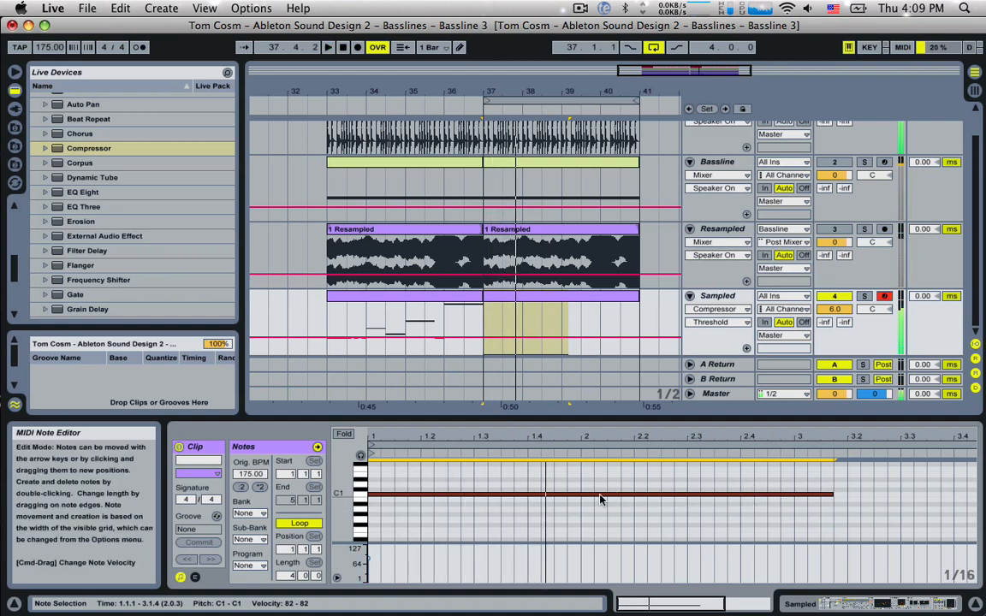
drag(832, 495, 634, 495)
drag(564, 495, 420, 496)
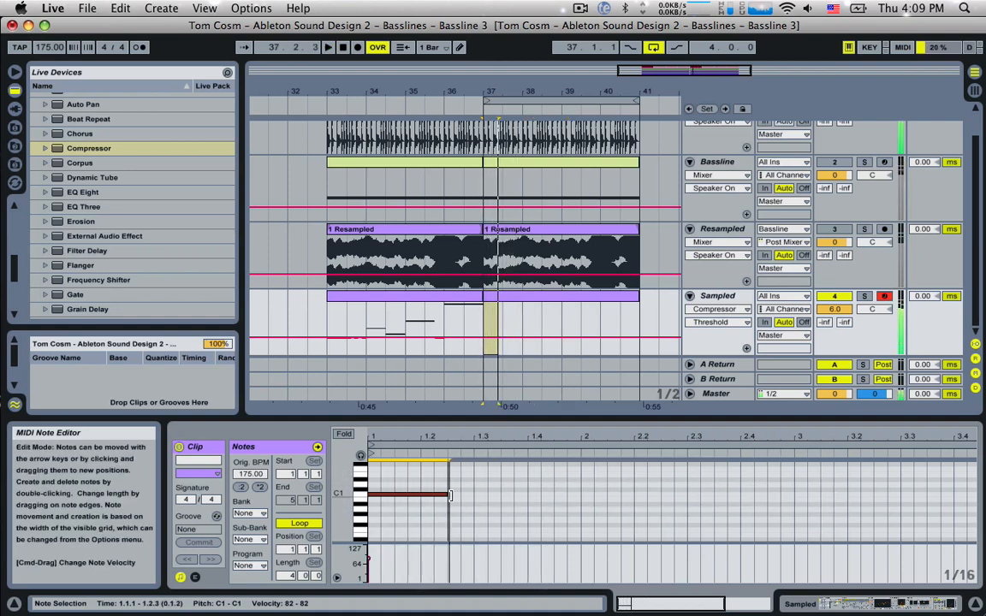
key(space)
Add a C2 note at 1.2.1 and lengthen it to about one beat while the loop plays
scroll(428, 492, up, 3)
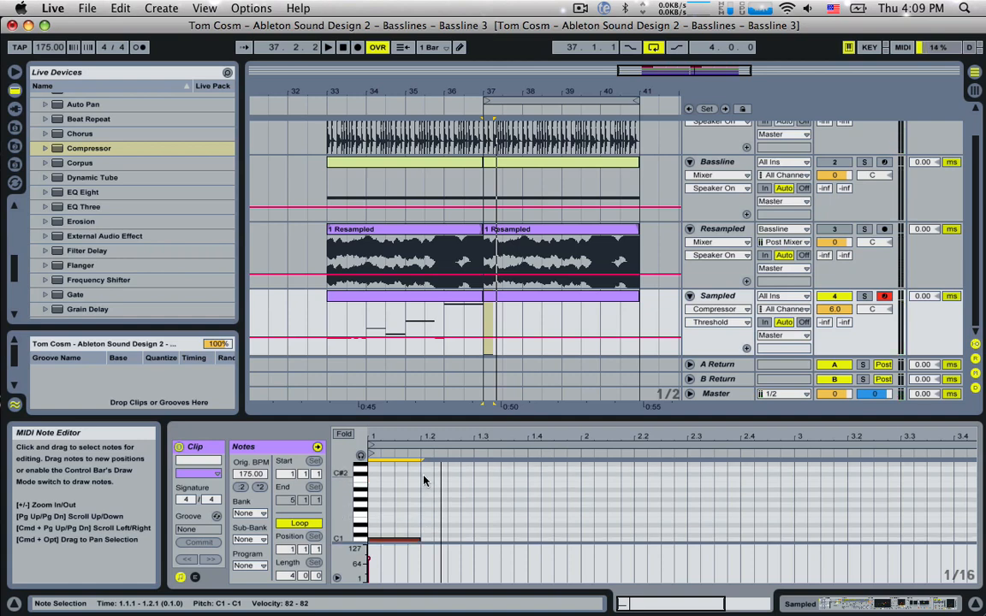
double_click(426, 481)
key(space)
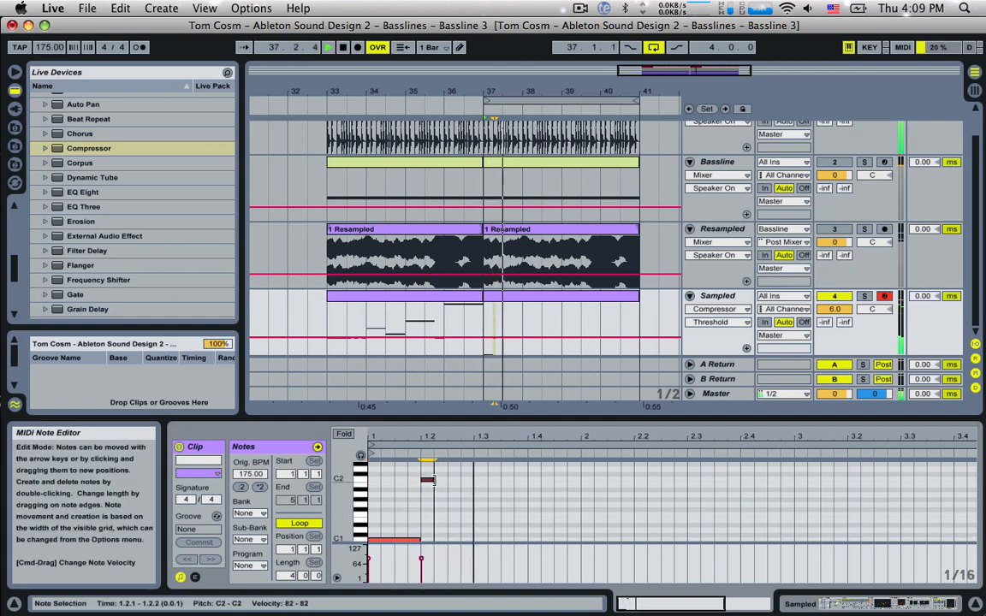
drag(430, 484, 512, 494)
Add a short C3 note at 1.3.1 and repeat it at 1.3.3, 1.4.1 and 1.4.3
key(space)
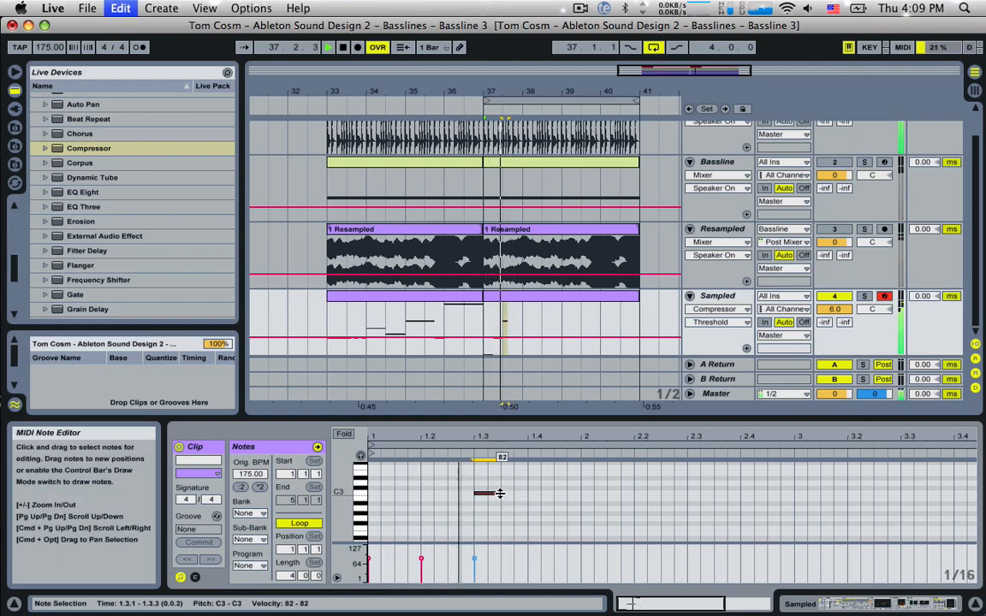
key(super+d)
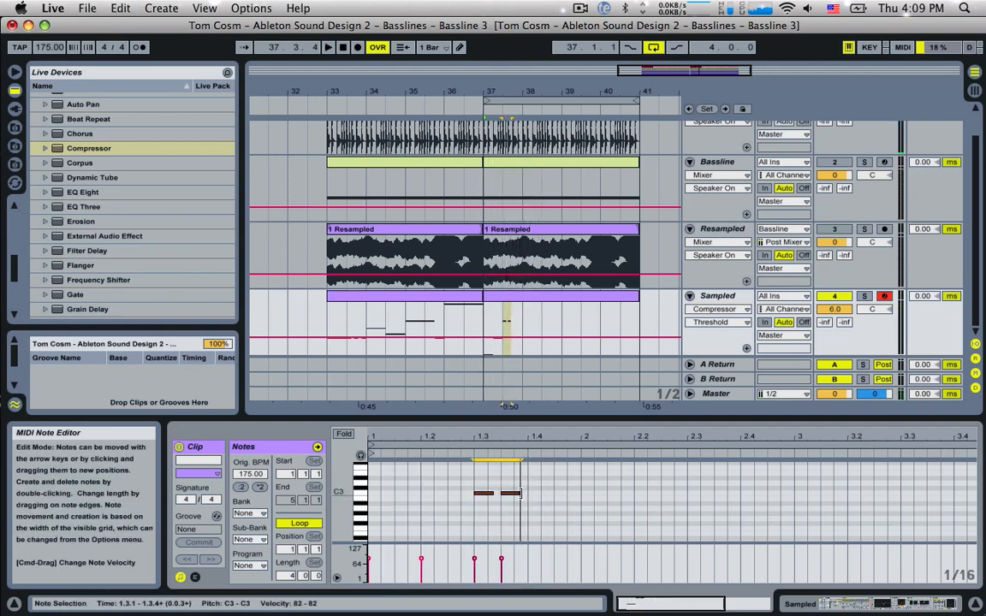
drag(514, 494, 551, 499)
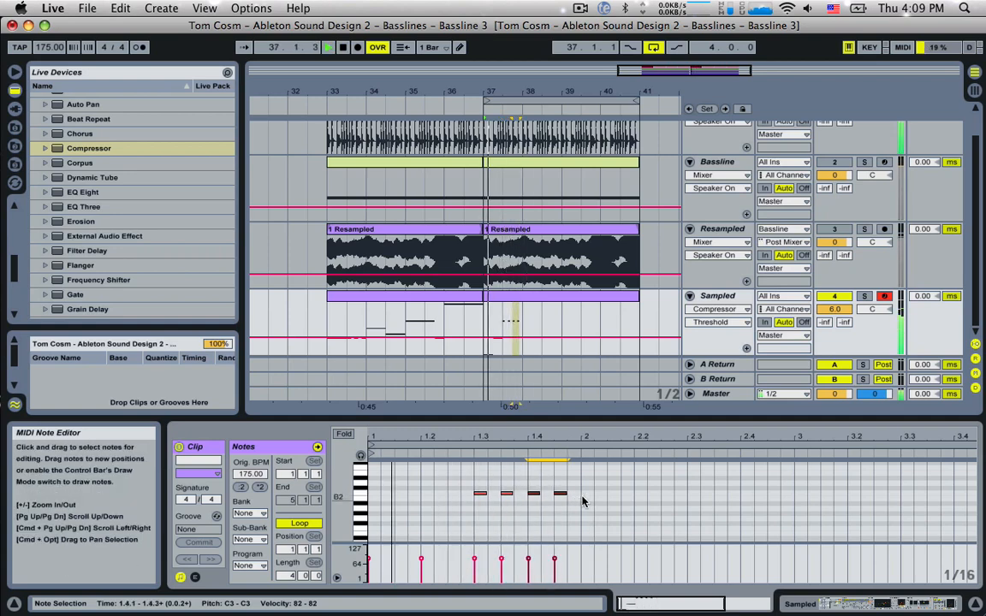
Add a G#2 note from 2.1.1 to 2.1.3 and a G2 note from 2.2.1 to 2.3.1
double_click(584, 520)
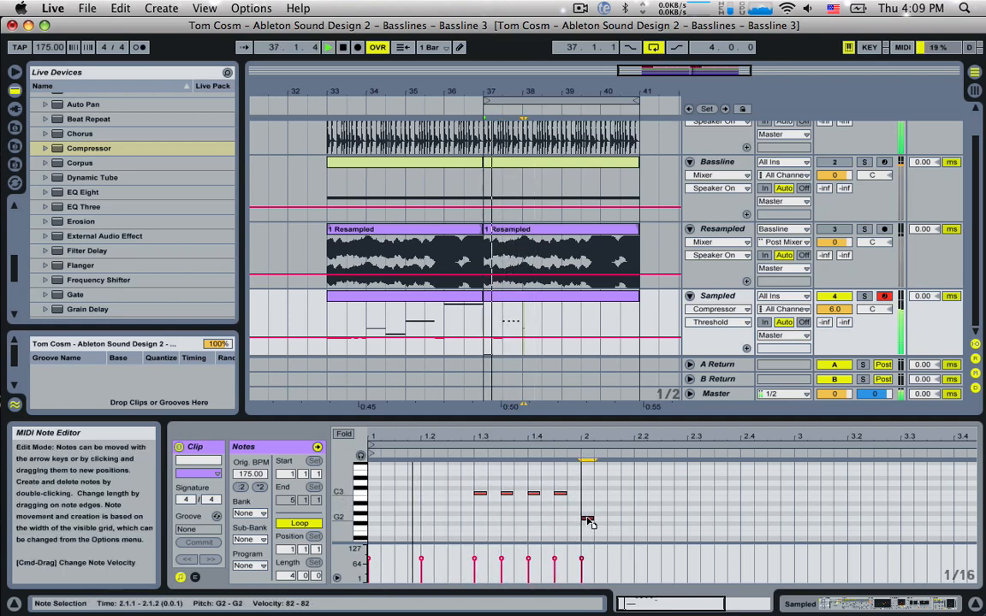
mouse_move(640, 519)
mouse_down()
mouse_move(598, 516)
mouse_move(628, 519)
mouse_up()
double_click(612, 519)
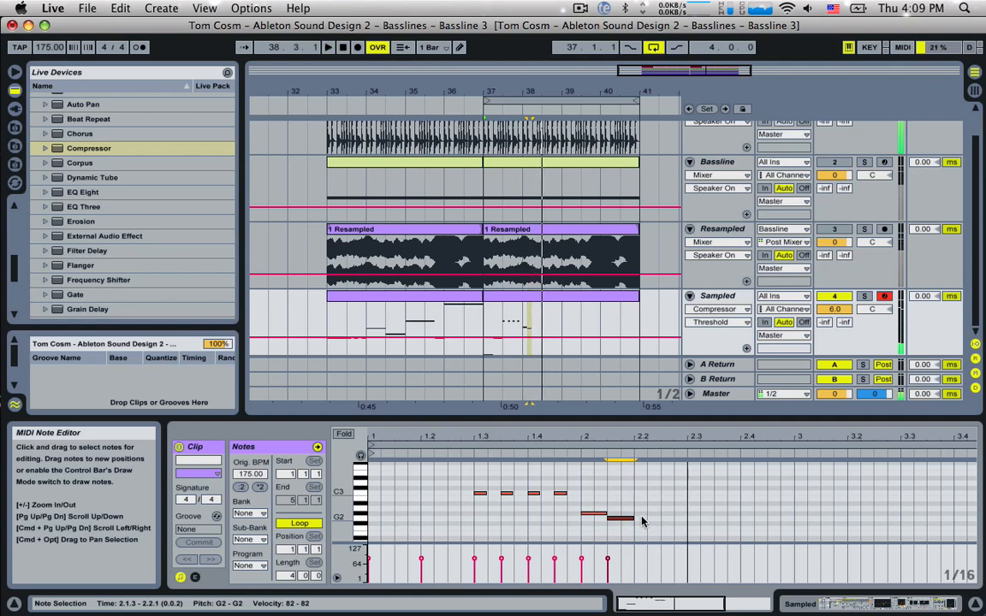
key(Delete)
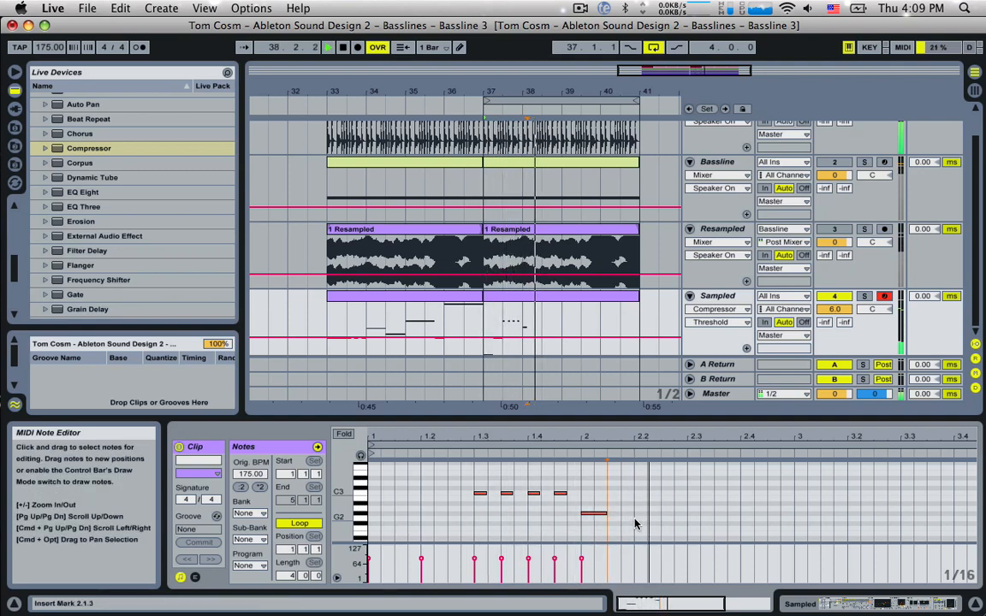
double_click(638, 518)
drag(645, 517, 687, 520)
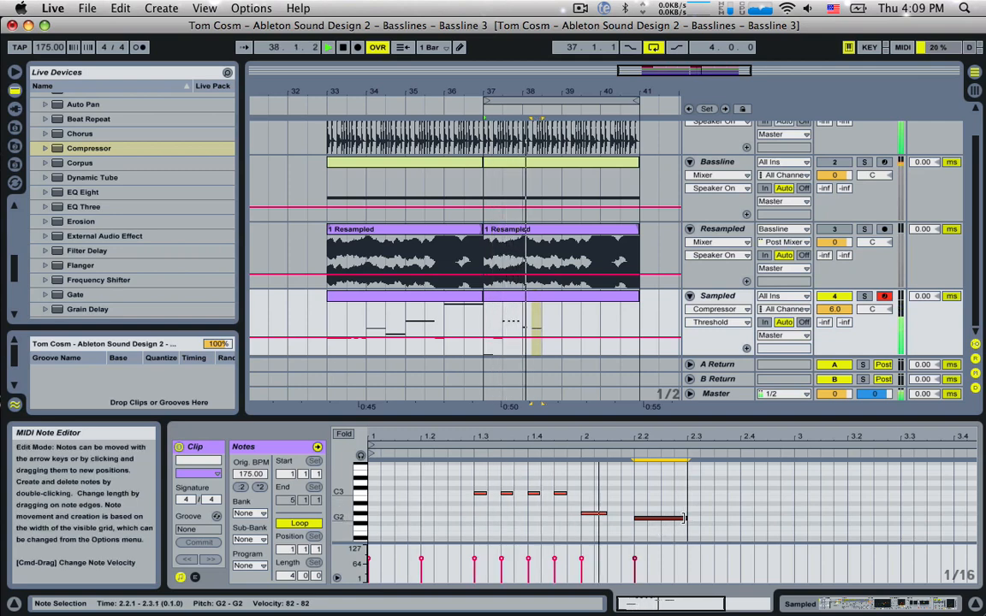
Add a G3 note two beats long, starting just before 2.3.1 and ending at 3.1.1
scroll(701, 517, up, 3)
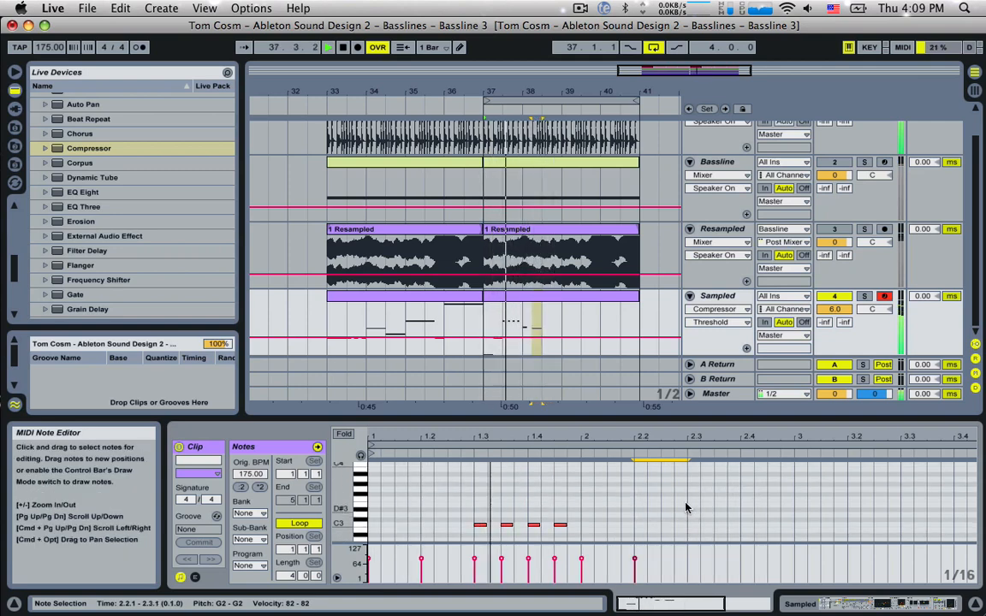
double_click(680, 494)
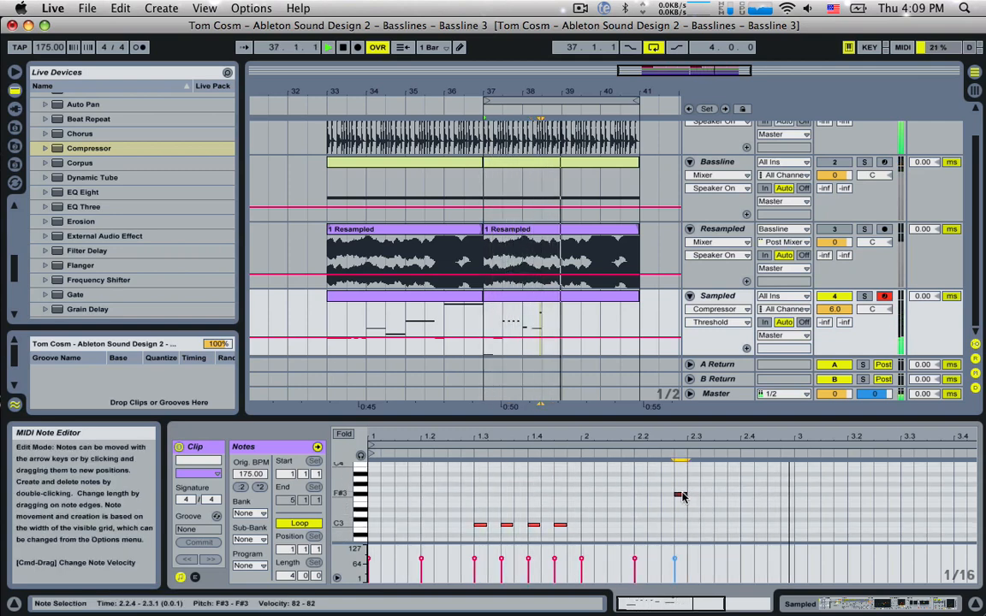
drag(680, 494, 794, 489)
click(686, 494)
scroll(796, 508, down, 1)
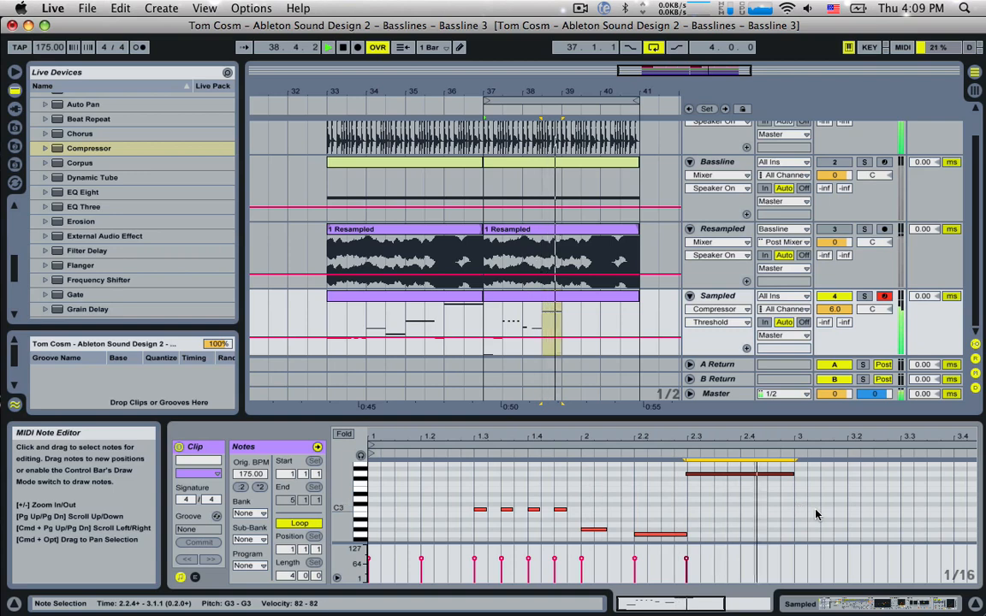
scroll(813, 513, up, 3)
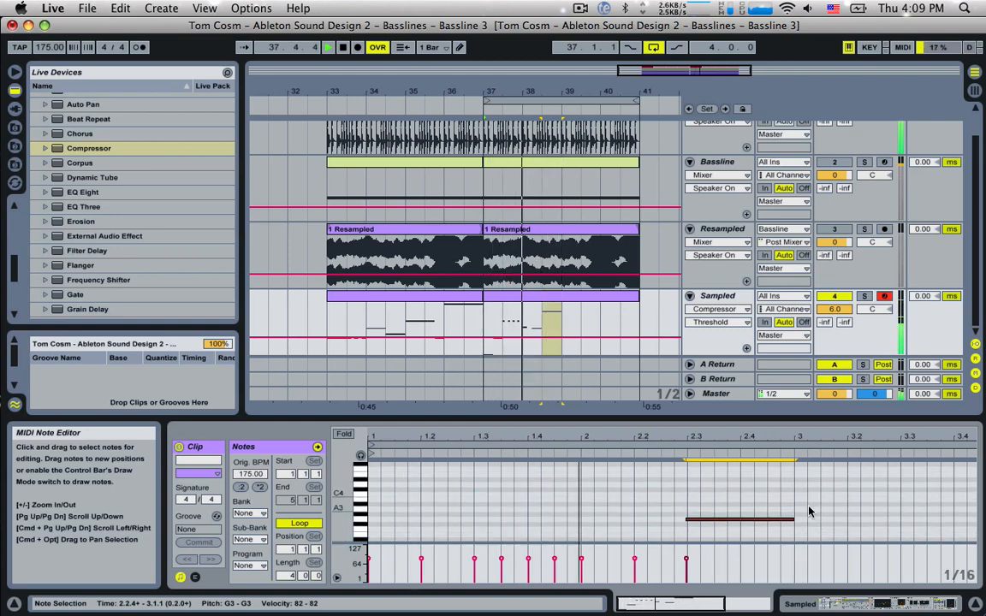
Add short C4 notes at 3.1.1 and 3.1.3, leaving the sixteenth between them empty
click(799, 495)
double_click(799, 494)
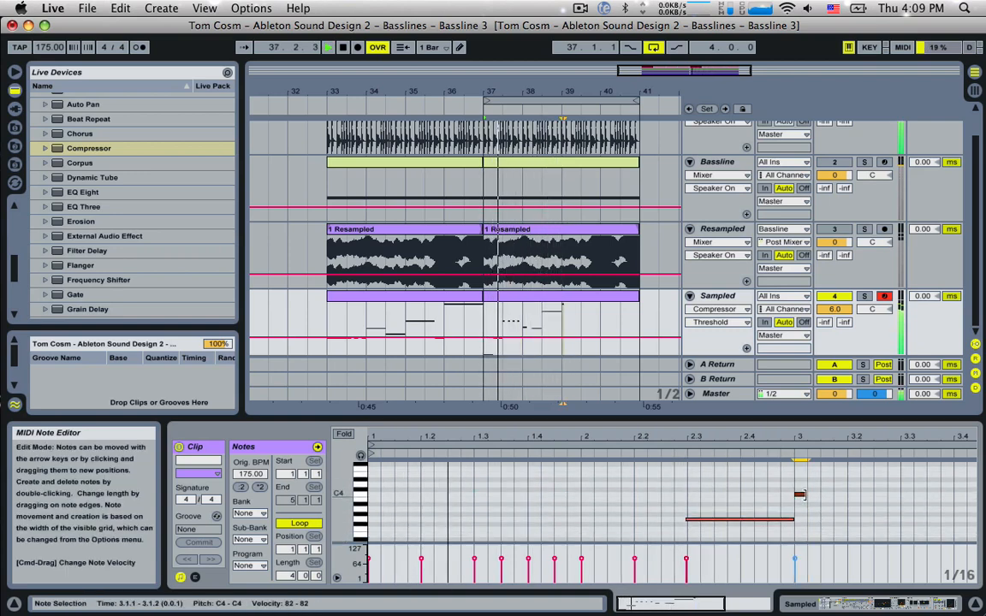
double_click(811, 495)
double_click(839, 495)
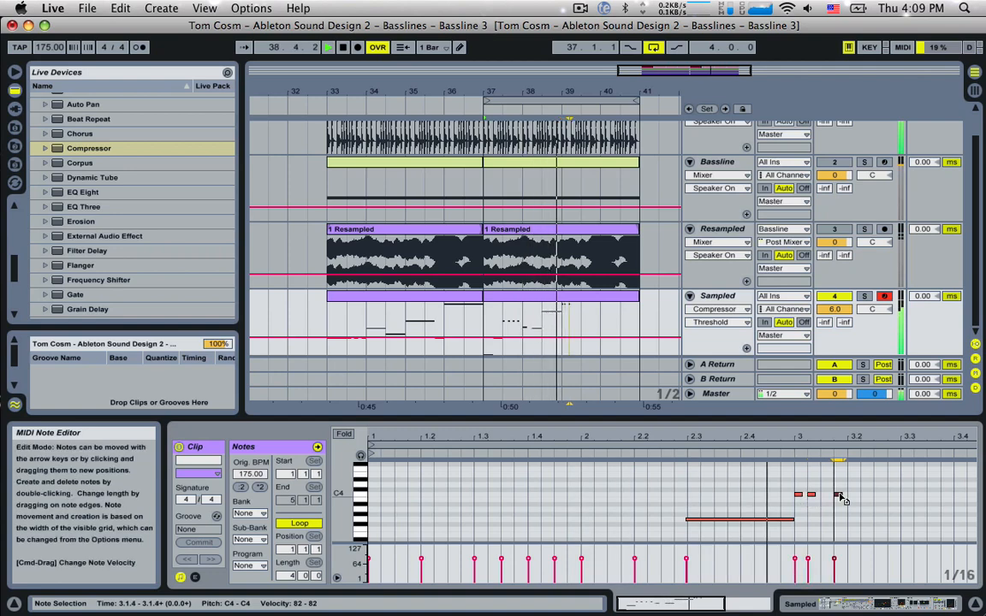
drag(840, 496, 827, 495)
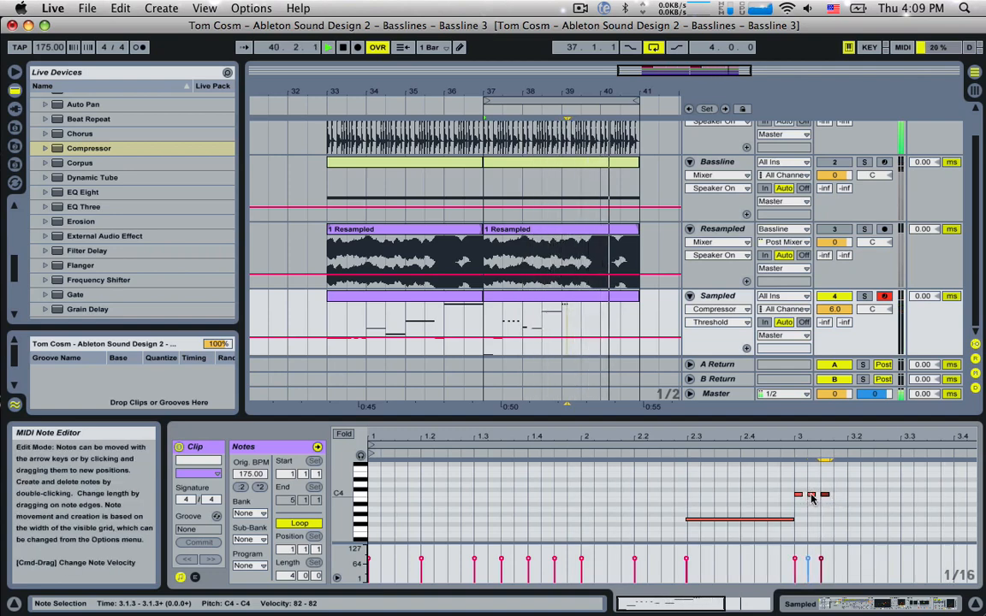
double_click(811, 497)
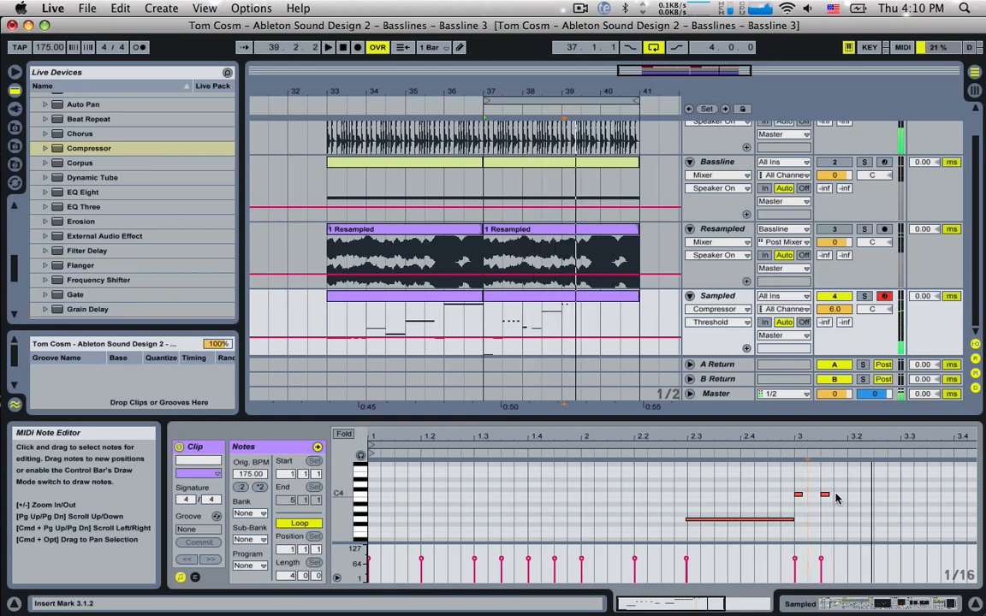
Copy the pair of short C4 notes to 3.2.1 as A#3 and to 3.3.1 as G#3
key(space)
mouse_move(843, 483)
mouse_down()
mouse_move(796, 503)
mouse_move(836, 503)
mouse_move(873, 523)
mouse_move(854, 477)
mouse_move(925, 488)
mouse_move(833, 497)
mouse_up()
scroll(855, 523, down, 3)
key(space)
key(space)
key(Delete)
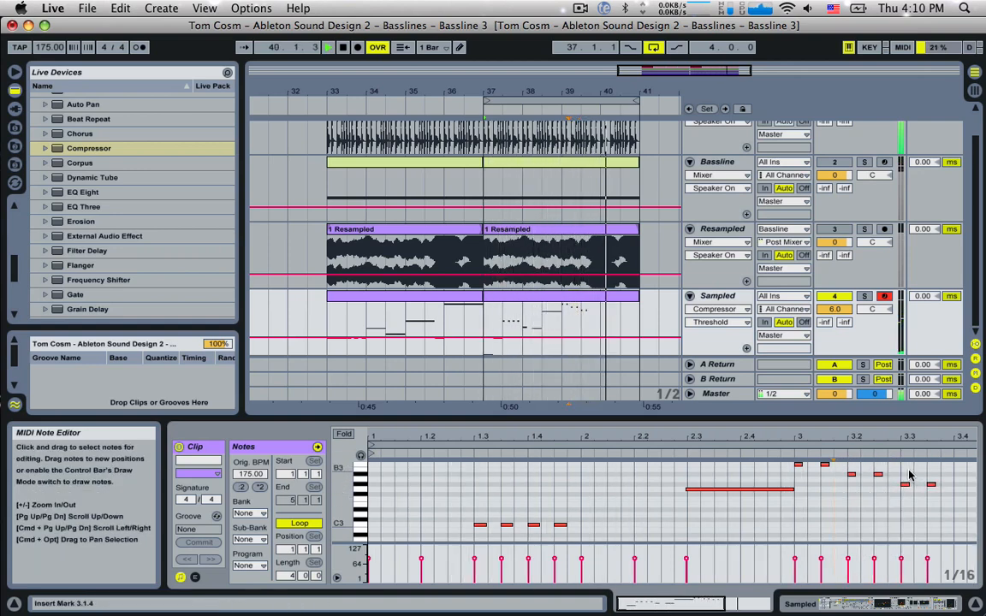
Transpose the note pairs at 3.2.1 and 3.3.1 down three semitones each, to G3 and F3
drag(889, 473, 852, 478)
key(Down)
key(Down)
key(Down)
drag(929, 475, 899, 495)
key(Down)
key(Down)
key(Down)
scroll(914, 500, down, 2)
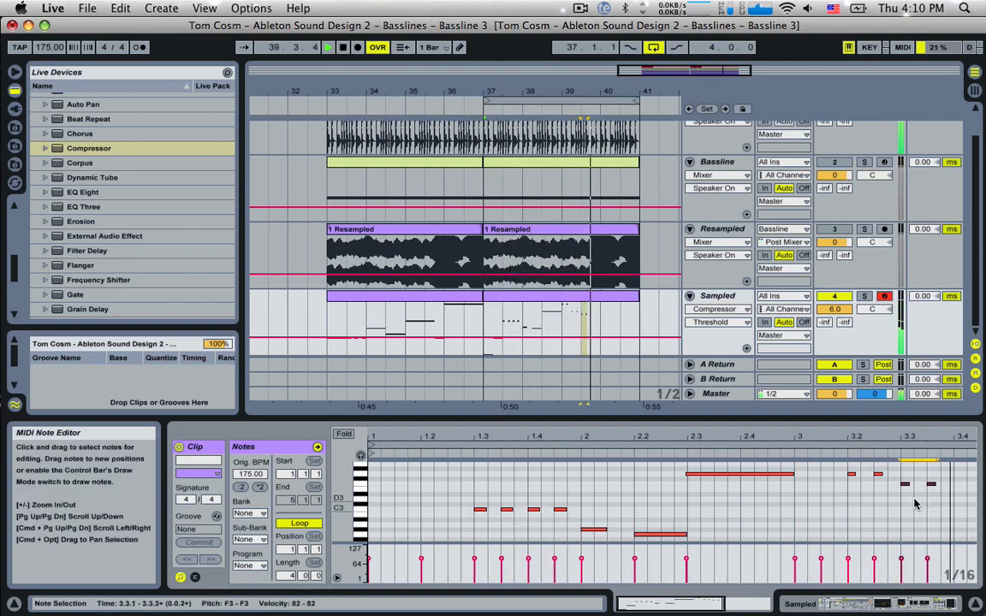
Copy the short note pair at 3.3.1 to 3.4.1 as D3 and to 4.1.1 as C#3
drag(693, 603, 714, 604)
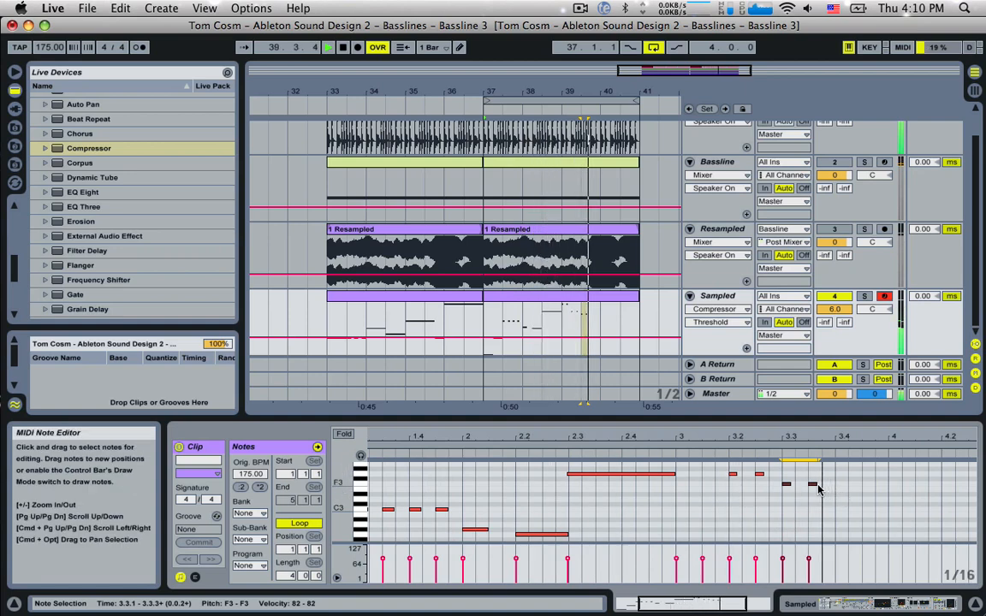
drag(818, 485, 868, 505)
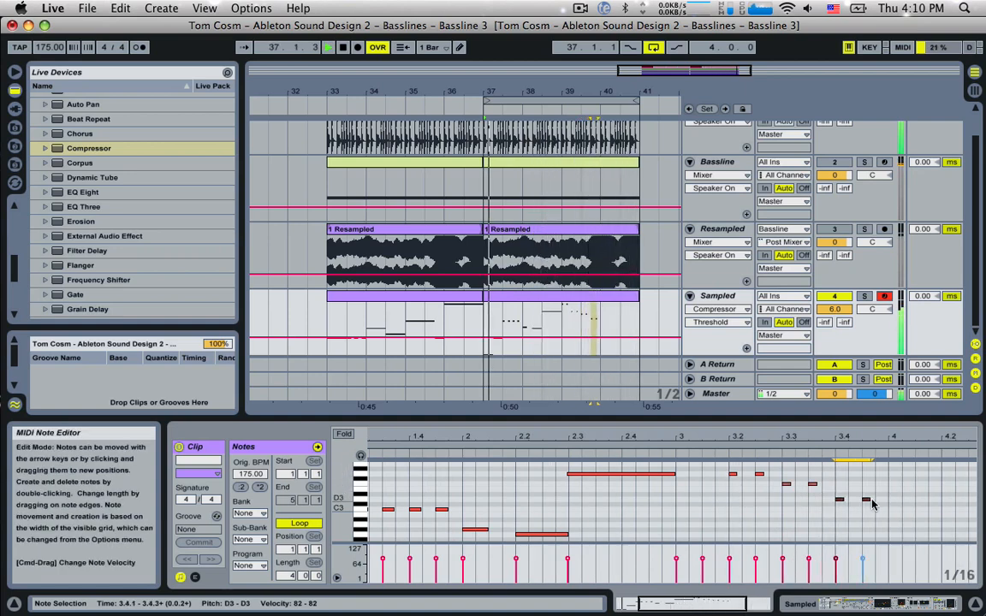
scroll(869, 492, down, 3)
drag(867, 472, 920, 476)
scroll(905, 485, up, 3)
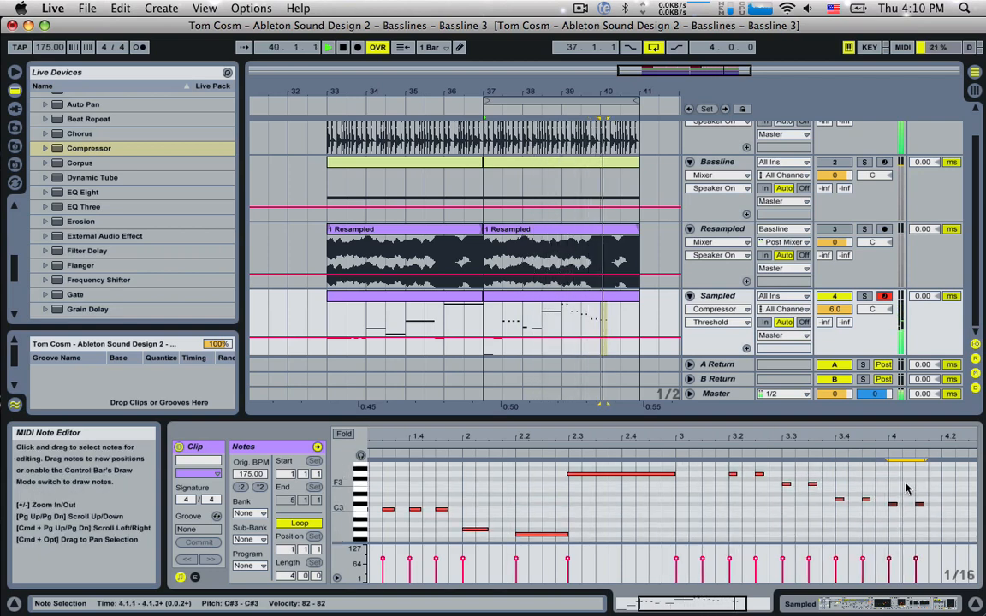
Raise the note pairs at 3.3.1 to F#3, 3.4.1 to F3 and 4.1.1 to D#3
drag(782, 477, 869, 517)
key(Up)
key(Up)
key(Up)
key(Up)
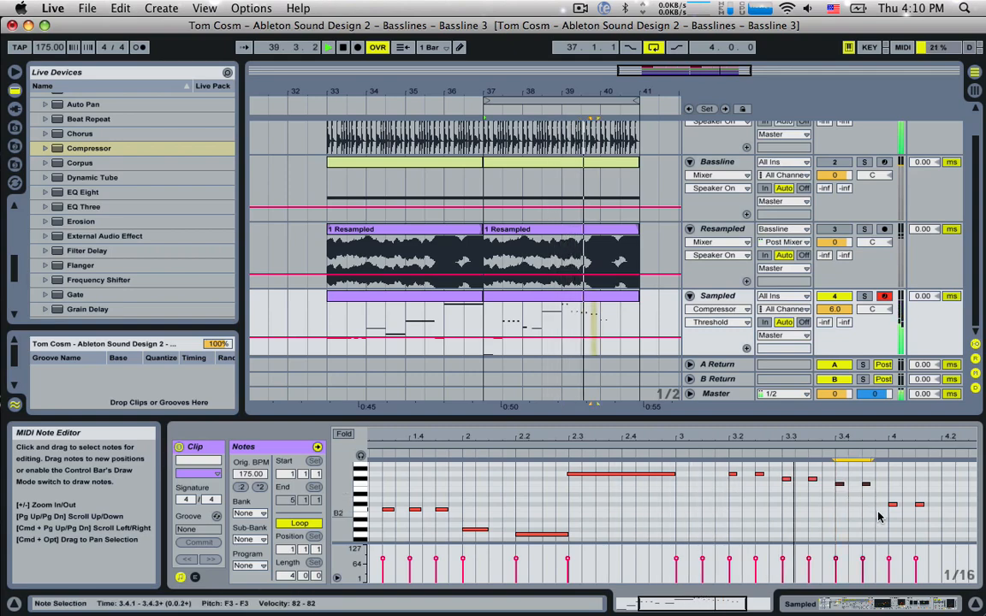
drag(884, 498, 925, 516)
key(Up)
key(Up)
Add a note from 4.2.1 to 4.3.1 and raise it to D3
drag(723, 604, 748, 604)
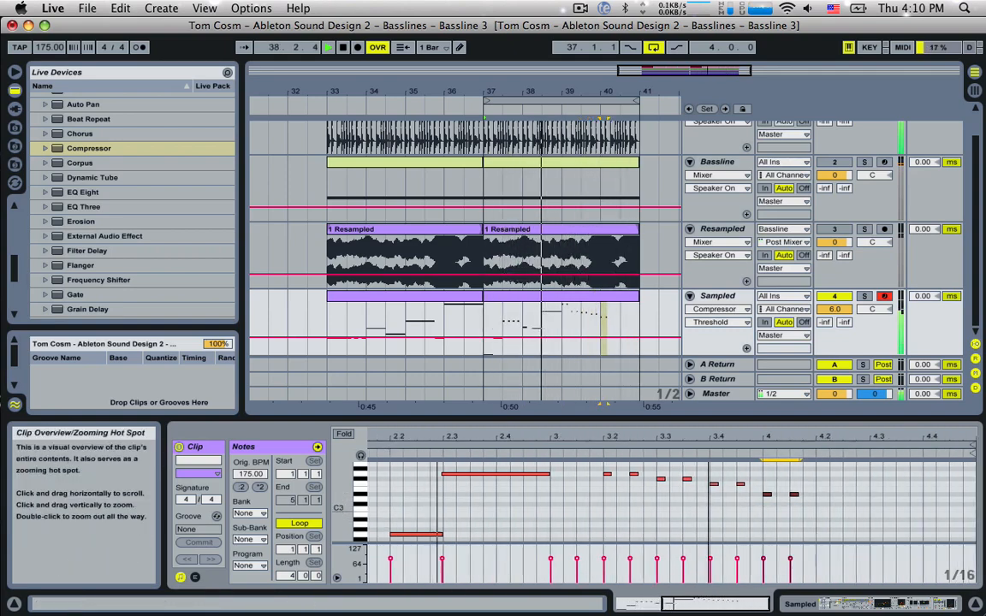
double_click(819, 510)
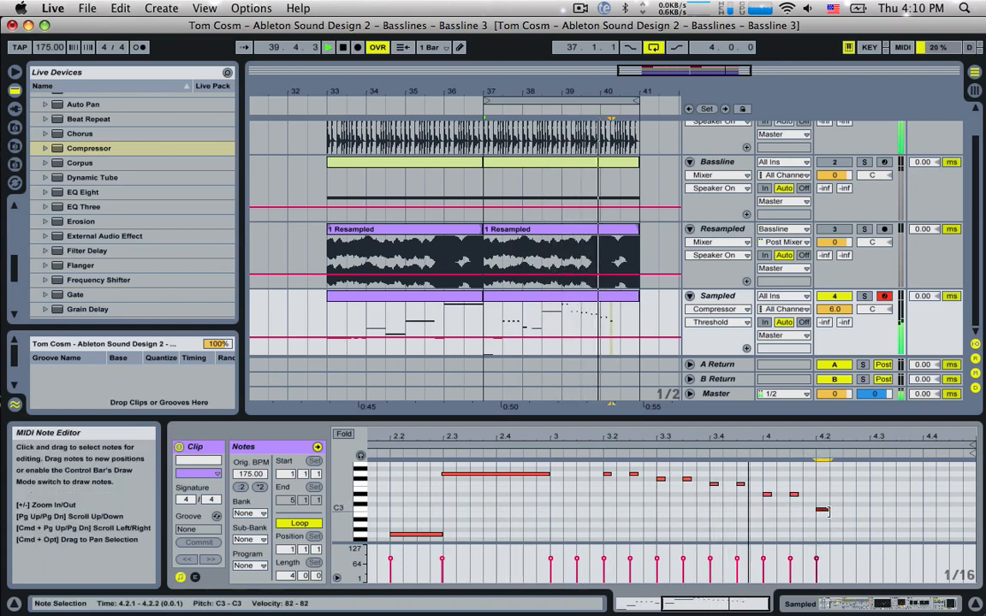
drag(841, 509, 867, 510)
click(864, 506)
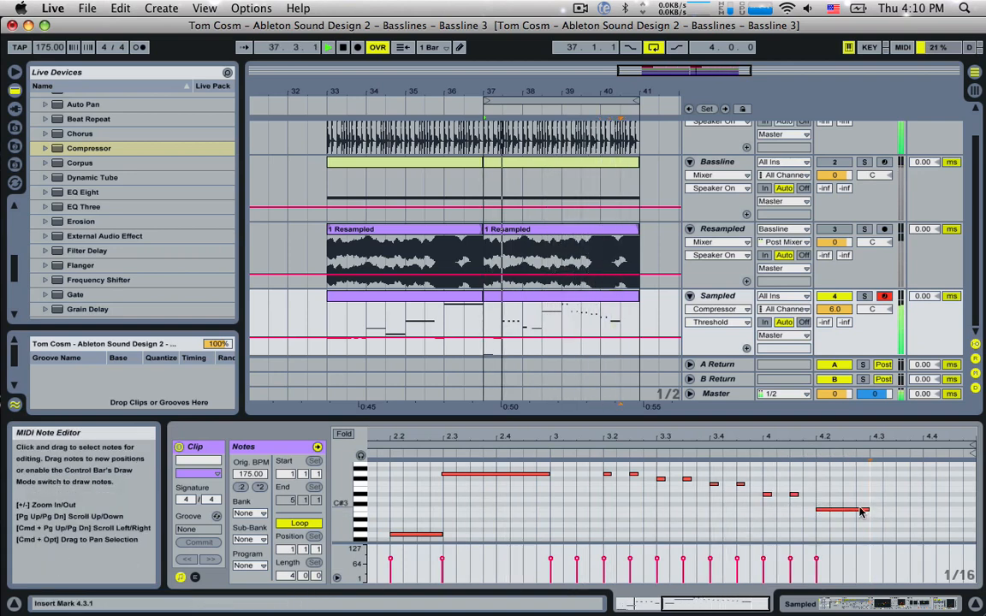
click(859, 510)
key(Up)
key(Up)
scroll(862, 513, down, 3)
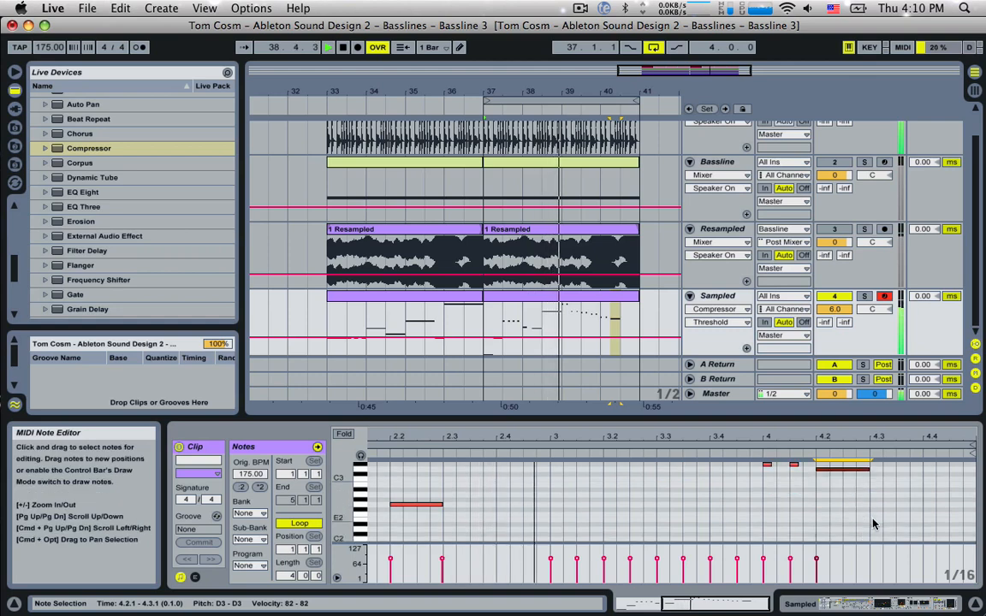
Add a C2 note at 4.3.1 and lengthen it to the end of the clip
double_click(874, 534)
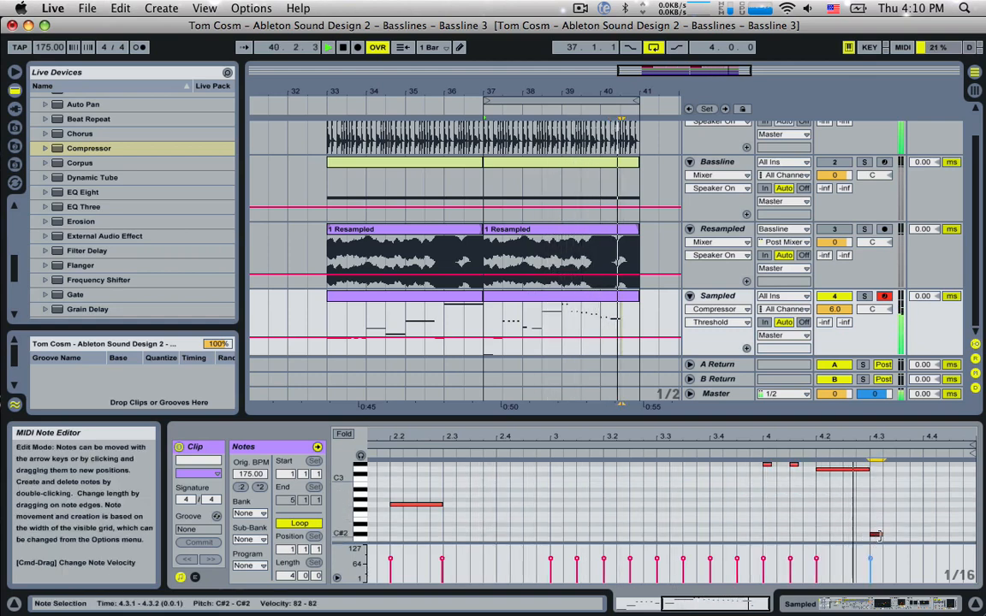
drag(877, 536, 976, 539)
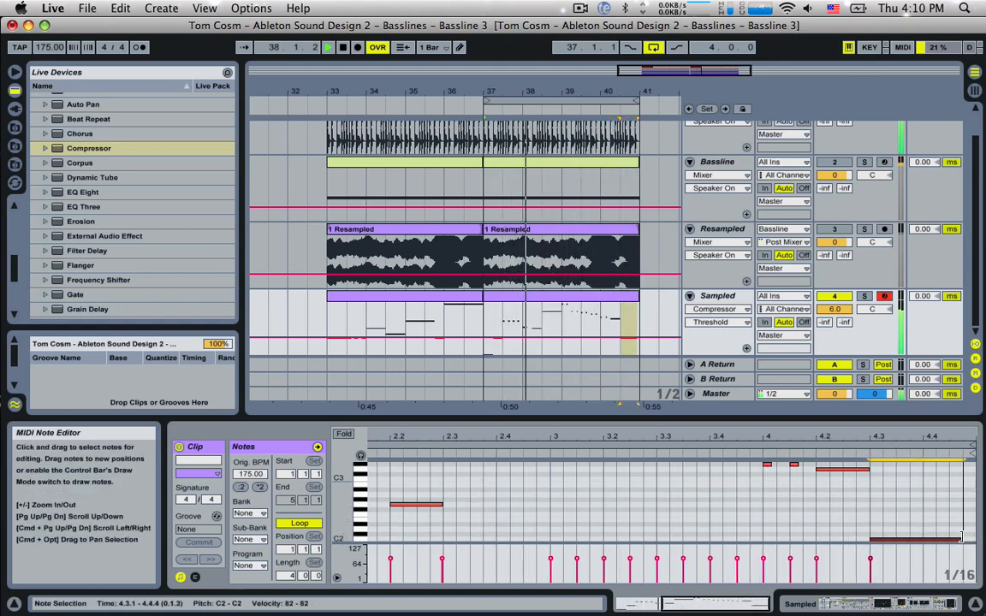
click(867, 469)
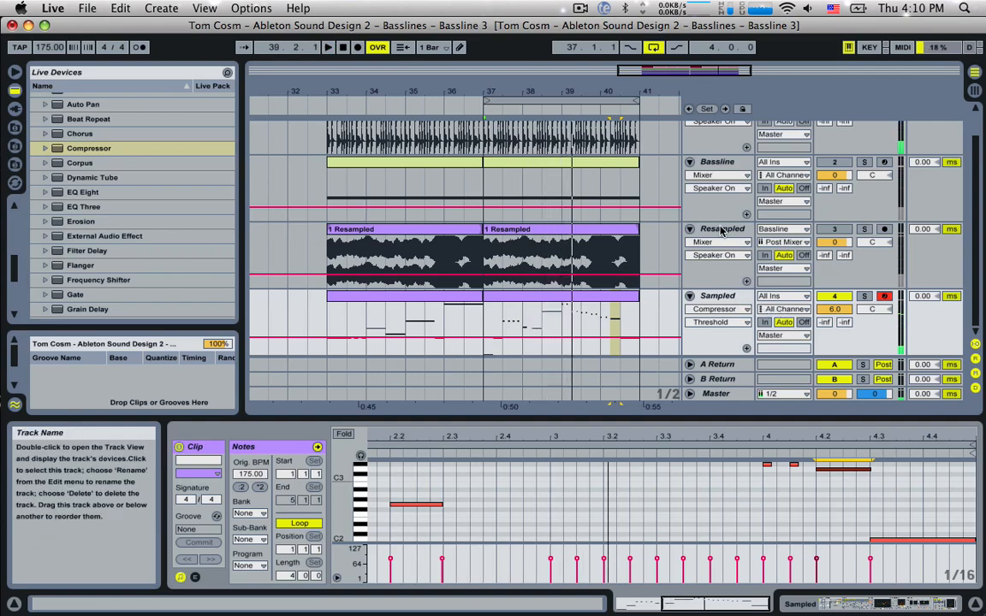
Show the Sampled track's Glide Time automation and delete its breakpoints between 39.3.1 and 41.1.1
double_click(717, 297)
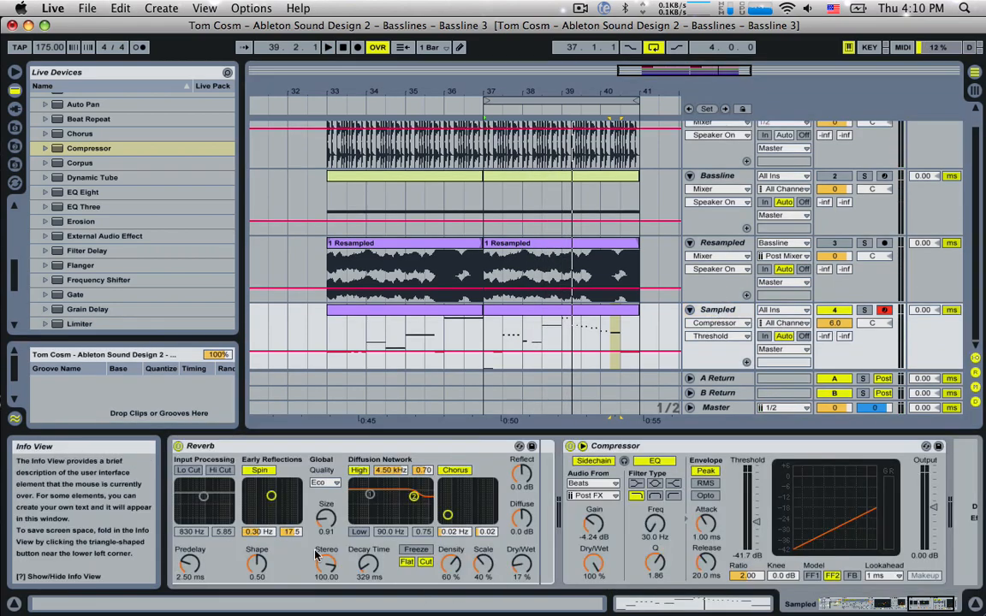
click(699, 296)
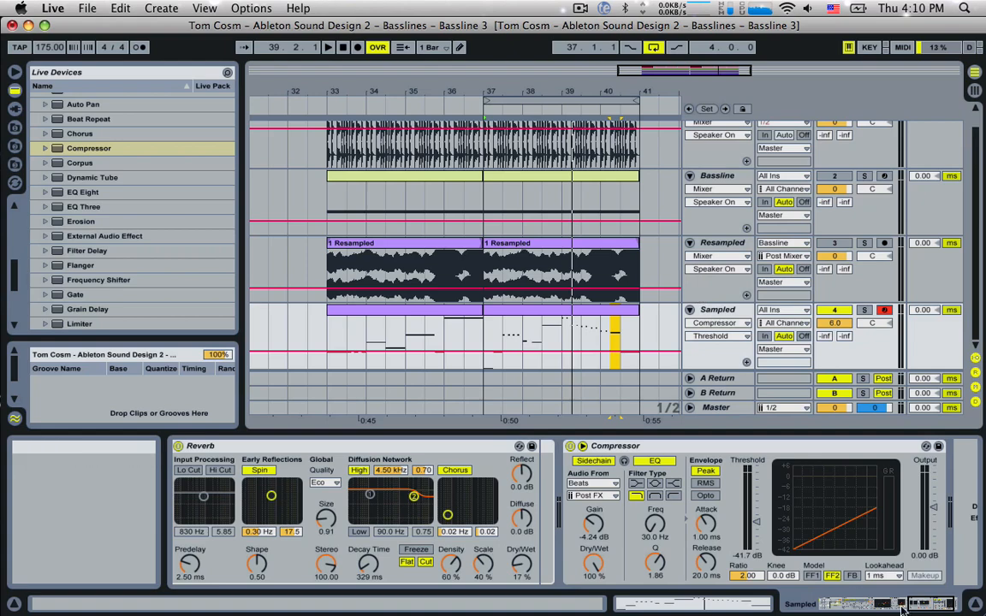
click(826, 606)
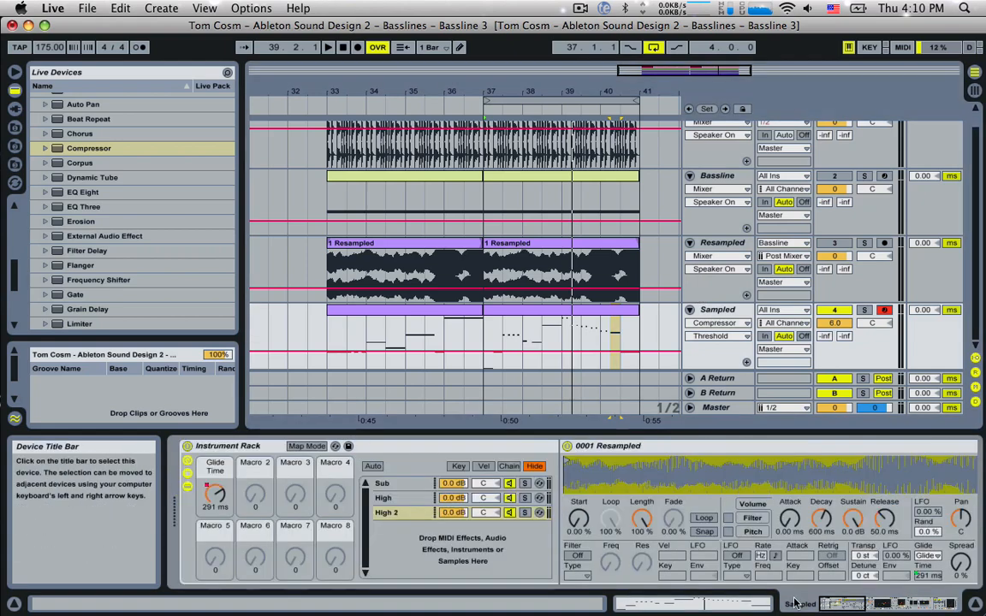
click(215, 496)
drag(637, 342, 581, 347)
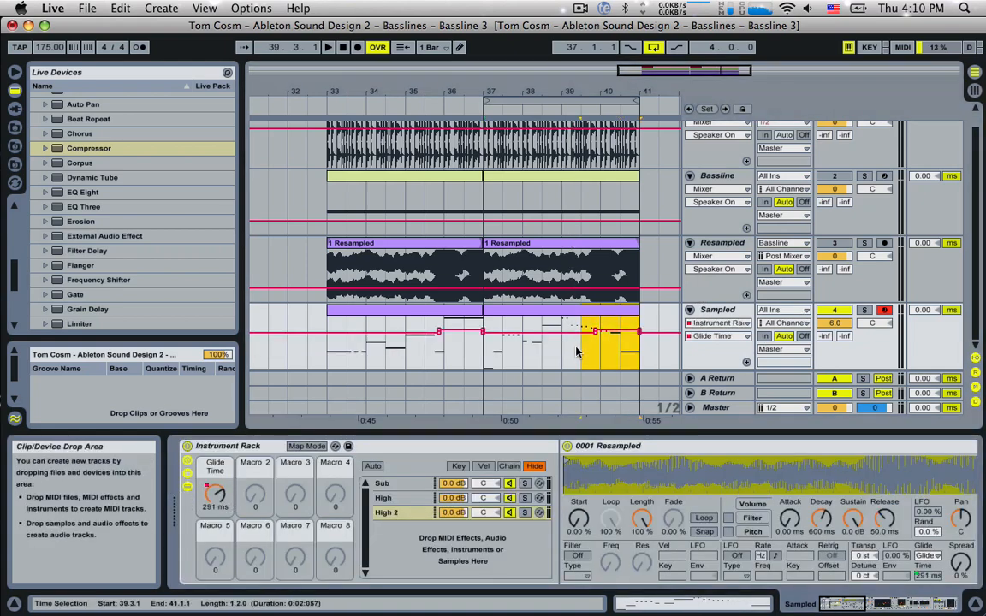
key(Delete)
key(super+z)
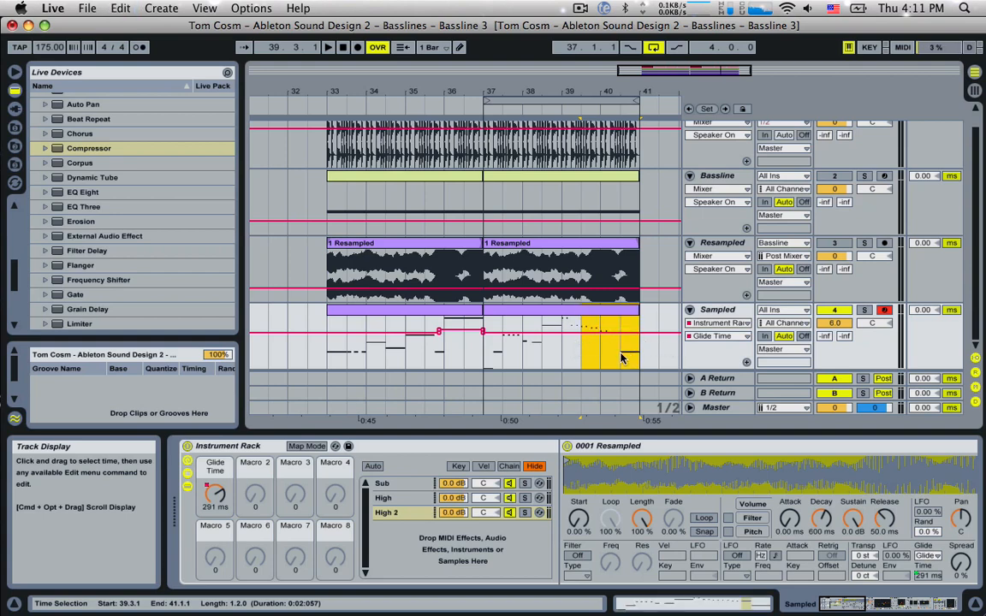
Play the loop and raise the clip's final note at 4.3.1 one octave to C3
click(508, 311)
key(space)
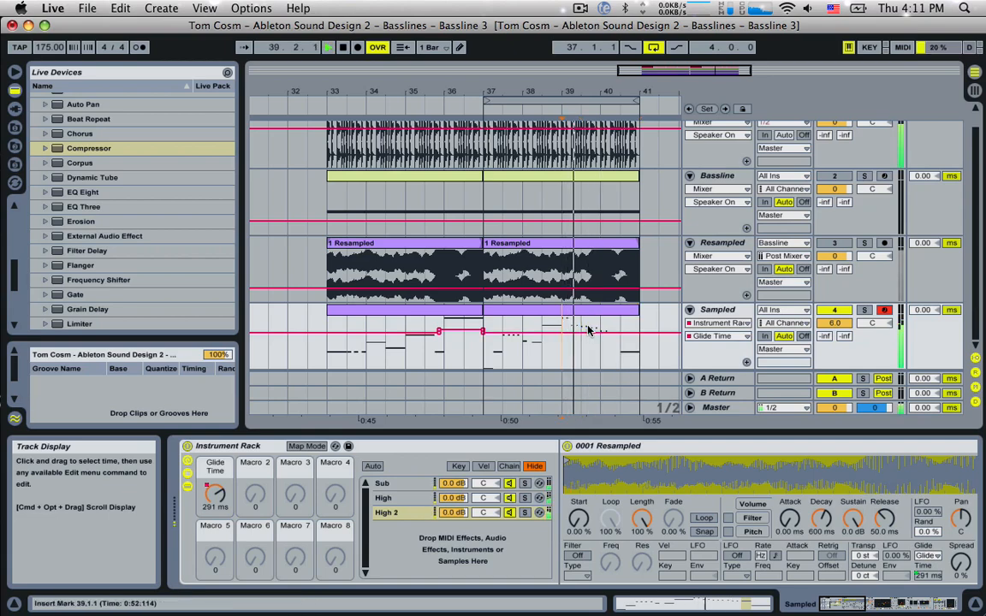
double_click(588, 312)
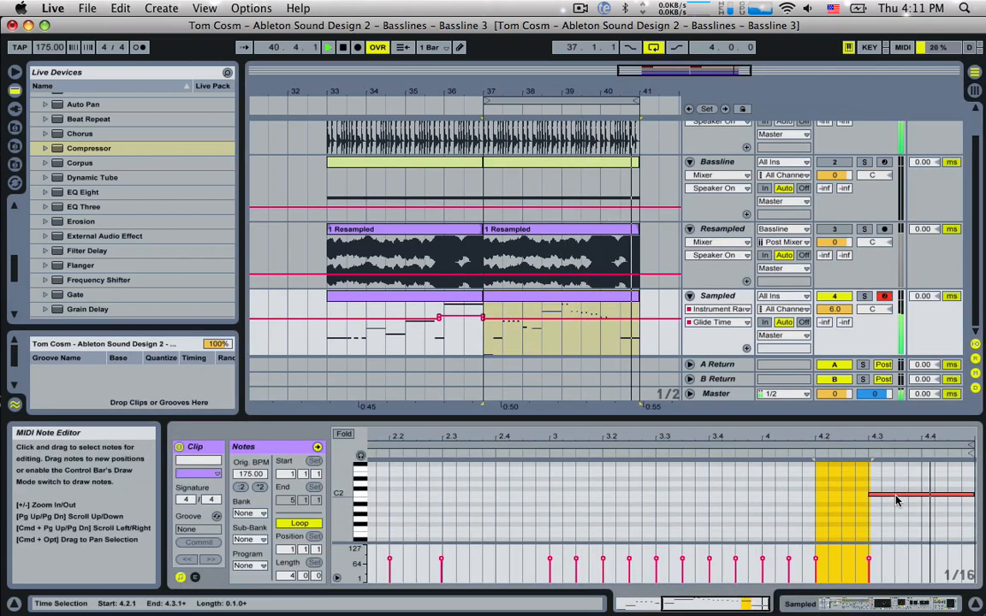
click(885, 482)
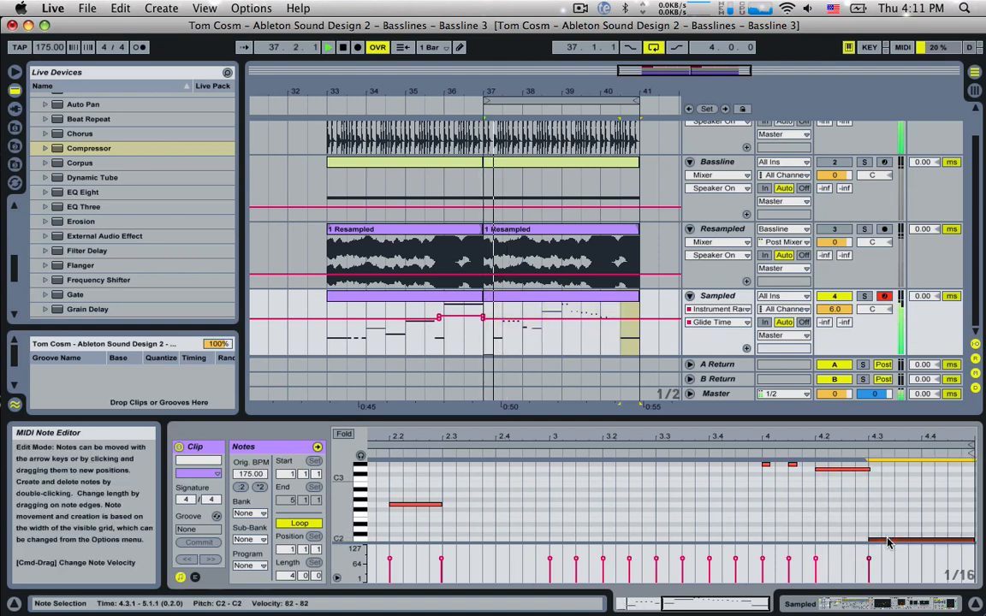
drag(885, 484, 898, 485)
scroll(891, 491, up, 4)
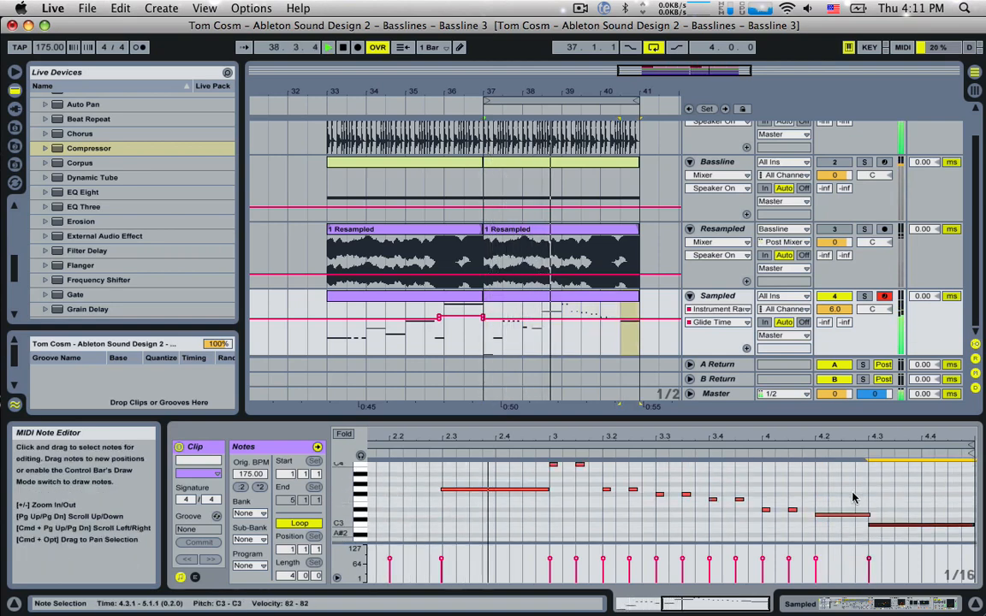
Lengthen the G3 note at 3.2.3 and the F3 note at 3.4.3, and add a short F3 note at 3.4.2
click(634, 489)
drag(642, 490, 646, 489)
click(686, 494)
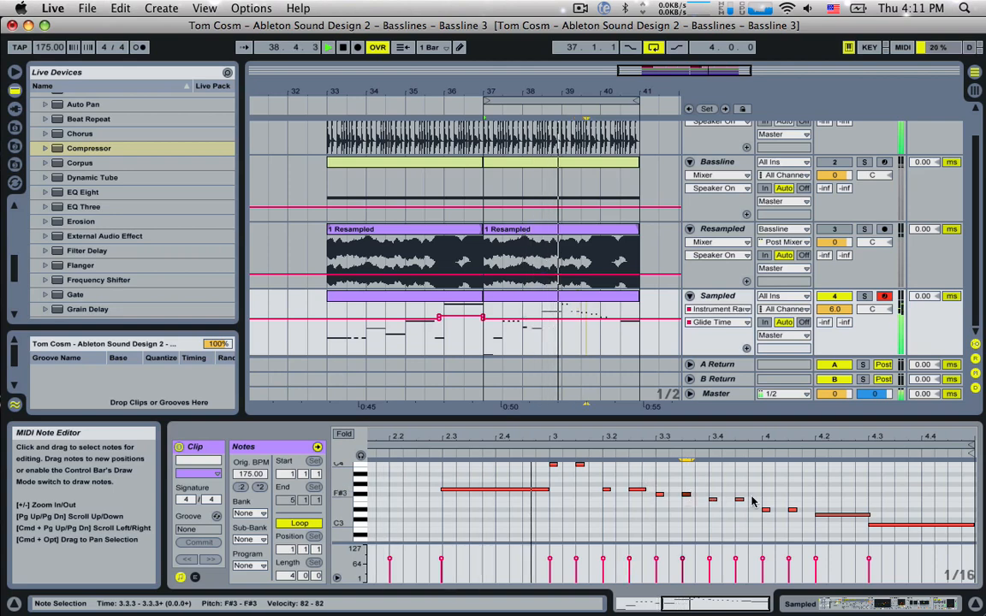
drag(743, 499, 758, 506)
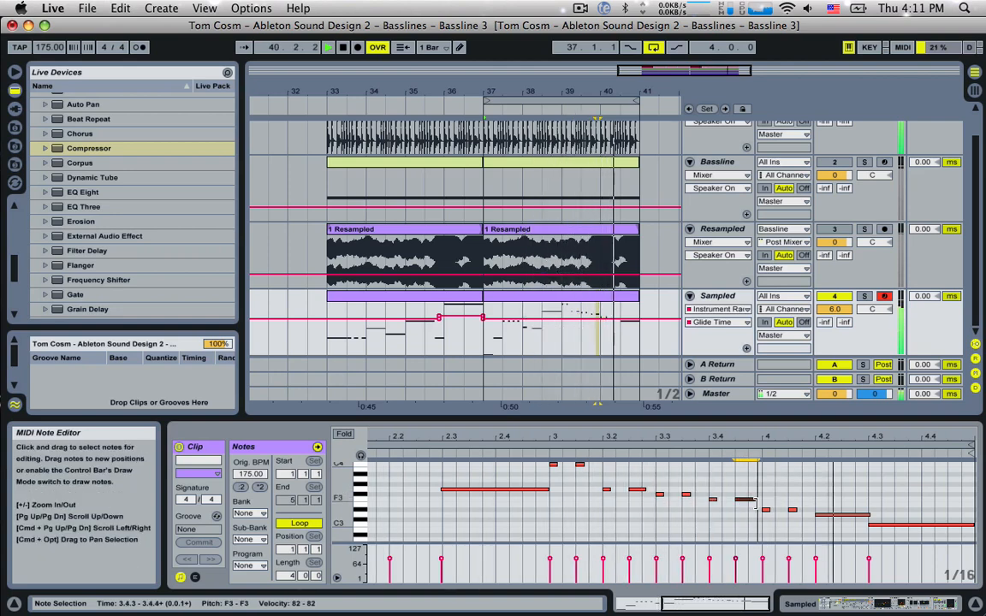
click(641, 490)
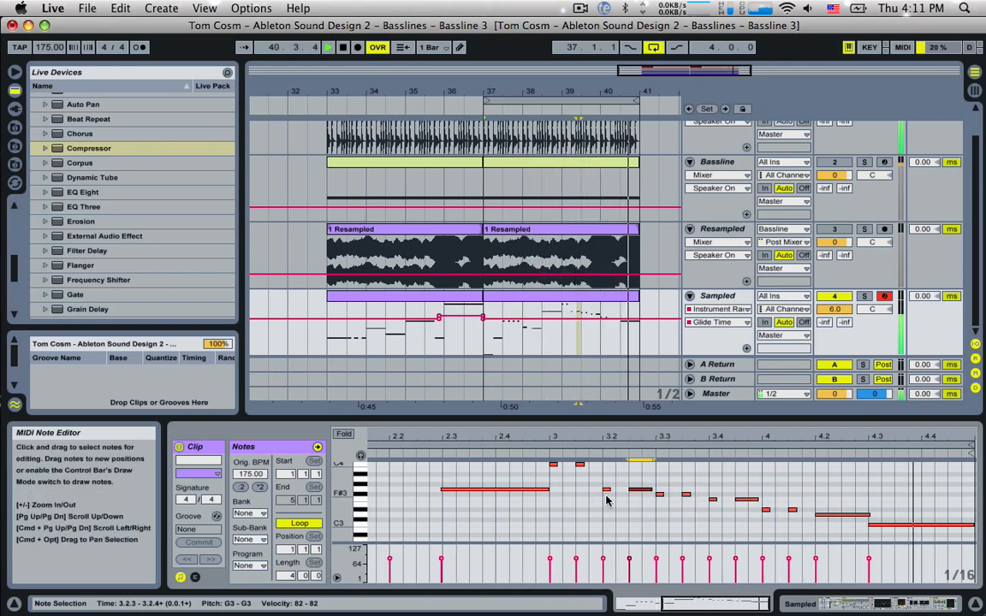
double_click(726, 500)
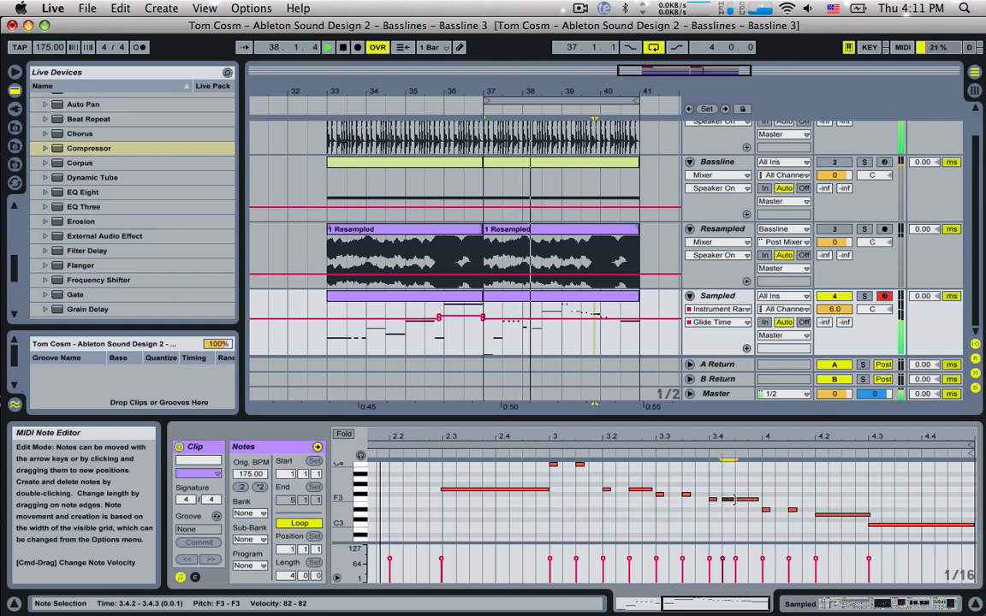